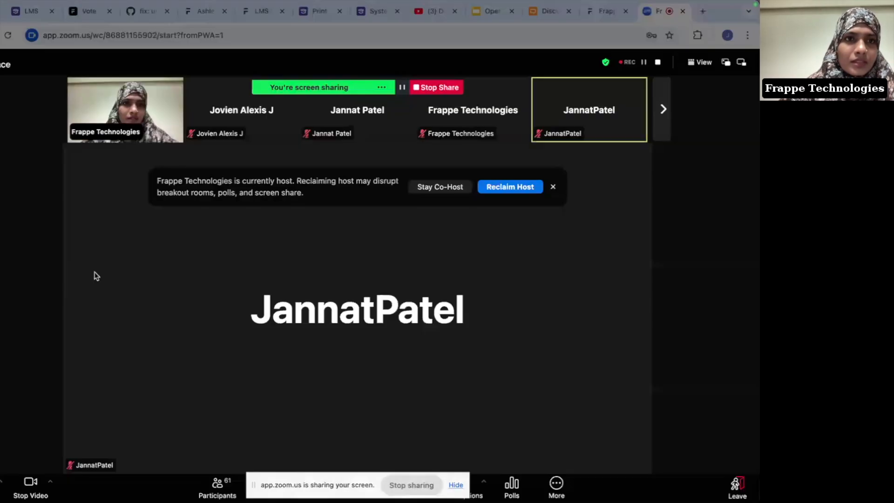
Step: Close the Zoom dialog covering the shared Frappe Learning Courses page
{"action": "left_click", "coordinate": [658, 152]}
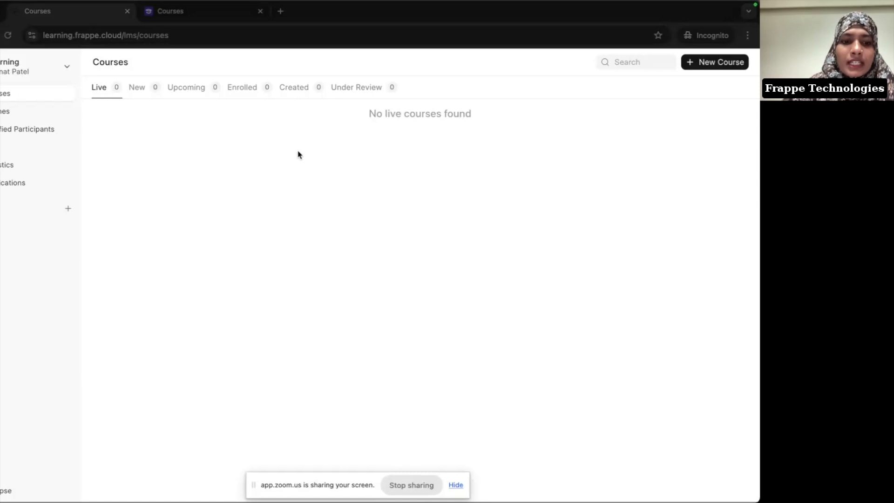
{"action": "key", "text": "super+Tab"}
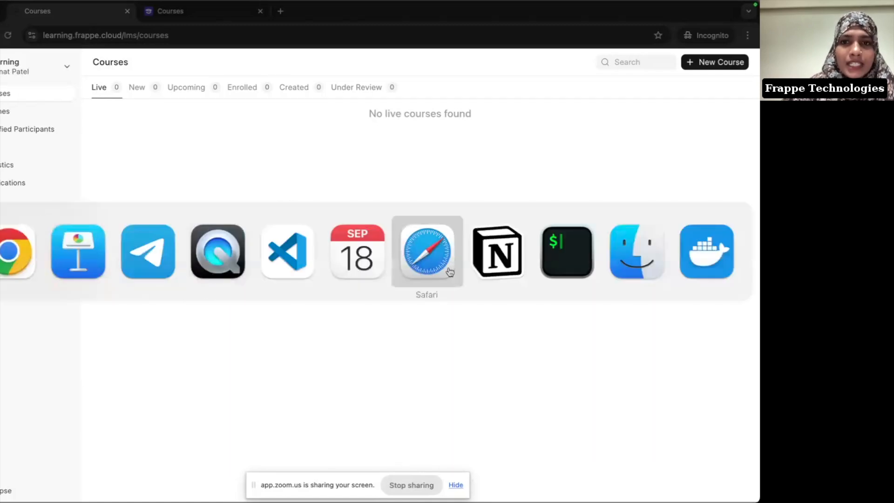
{"action": "left_click", "coordinate": [479, 276]}
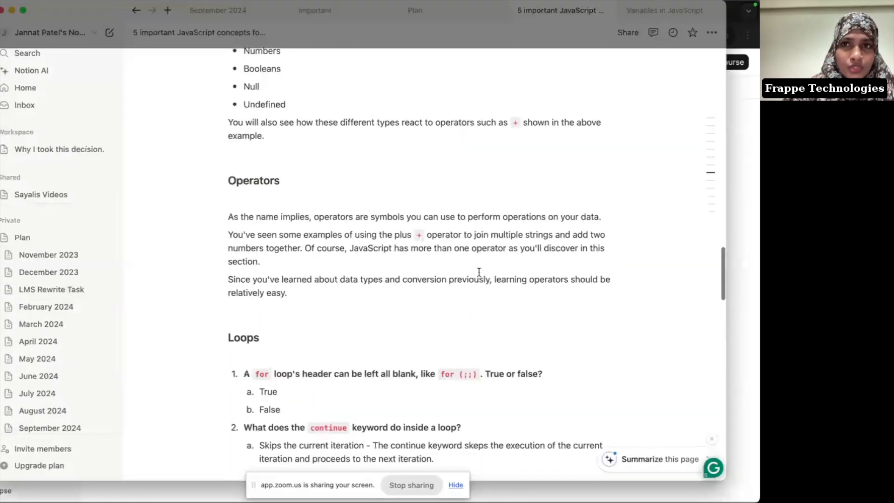
{"action": "scroll", "coordinate": [478, 272], "scroll_direction": "up", "scroll_amount": 20}
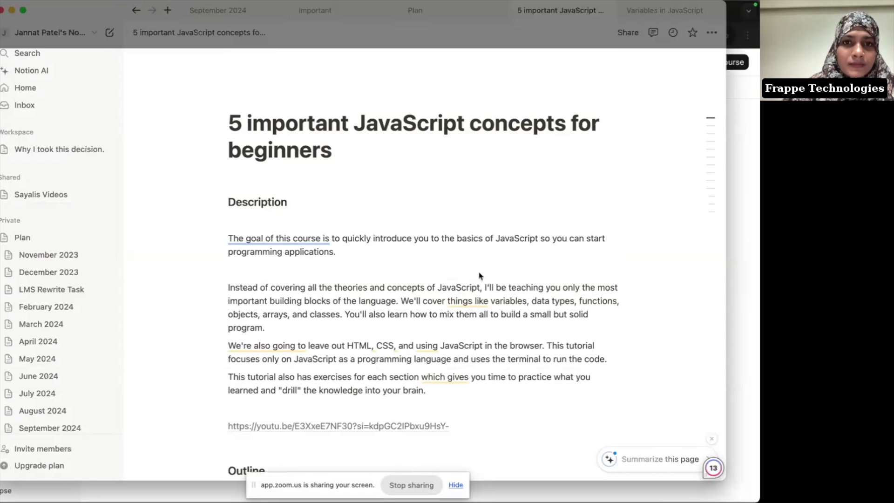
{"action": "key", "text": "super+Tab"}
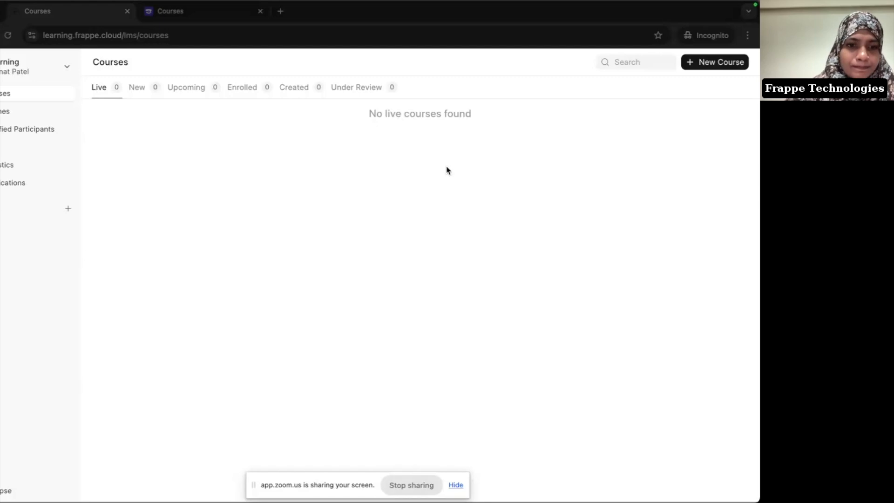
Step: Check the browser console, reload the Courses page, then start a blank New Course form
{"action": "key", "text": "super+shift+c"}
{"action": "left_click", "coordinate": [80, 341]}
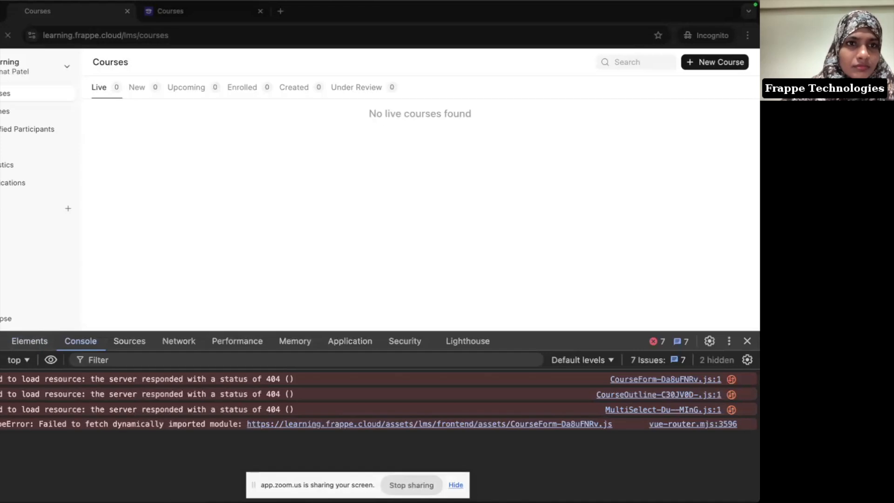
{"action": "key", "text": "super+r"}
{"action": "left_click", "coordinate": [746, 340]}
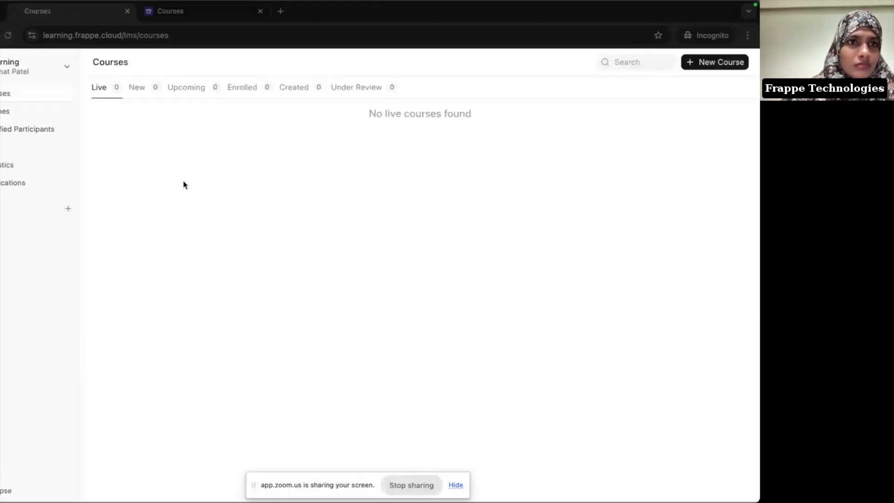
{"action": "left_click", "coordinate": [722, 63]}
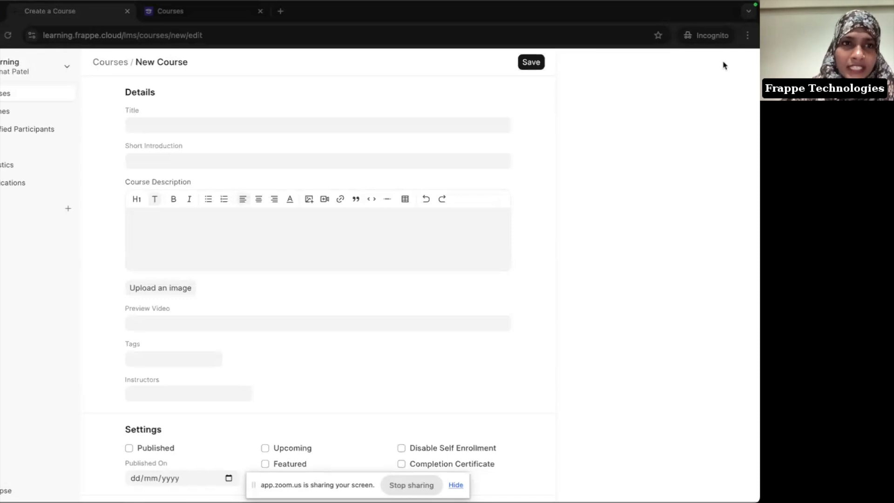
Step: Copy the Notion page title into the course Title: '5 important JavaScript concepts for beginners'
{"action": "key", "text": "super+Tab"}
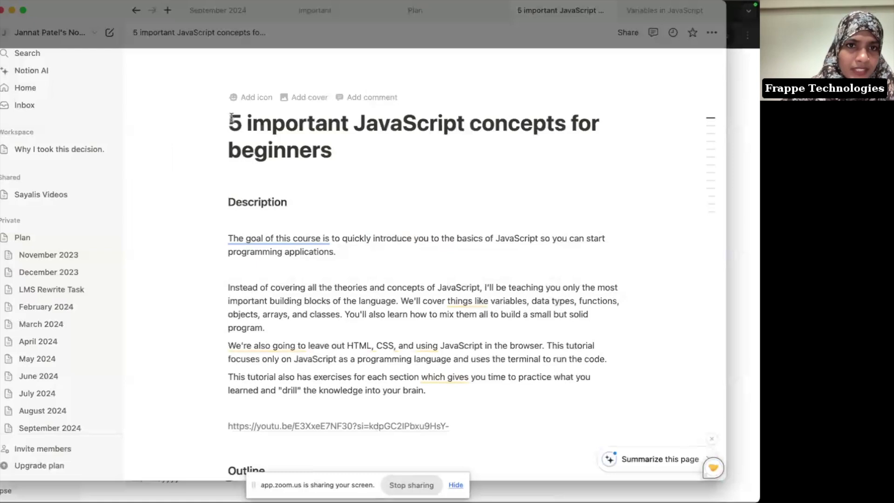
{"action": "left_click_drag", "start_coordinate": [229, 122], "coordinate": [338, 153]}
{"action": "key", "text": "super+c"}
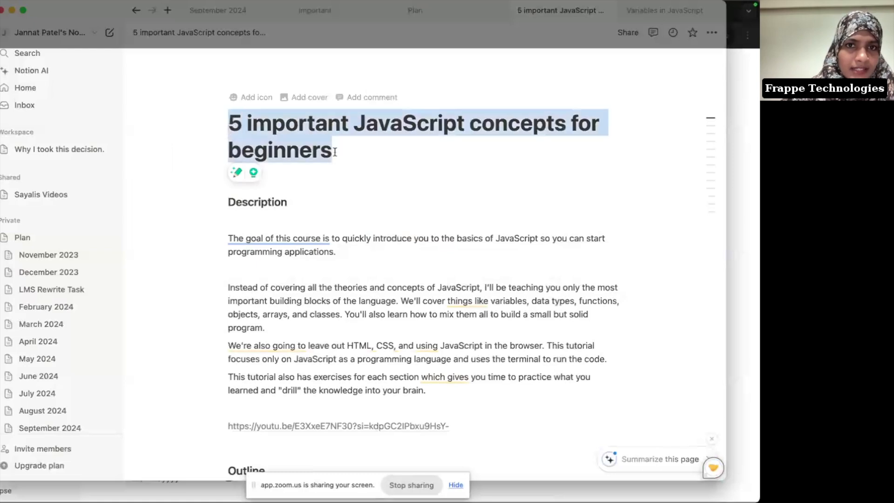
{"action": "key", "text": "super+Tab"}
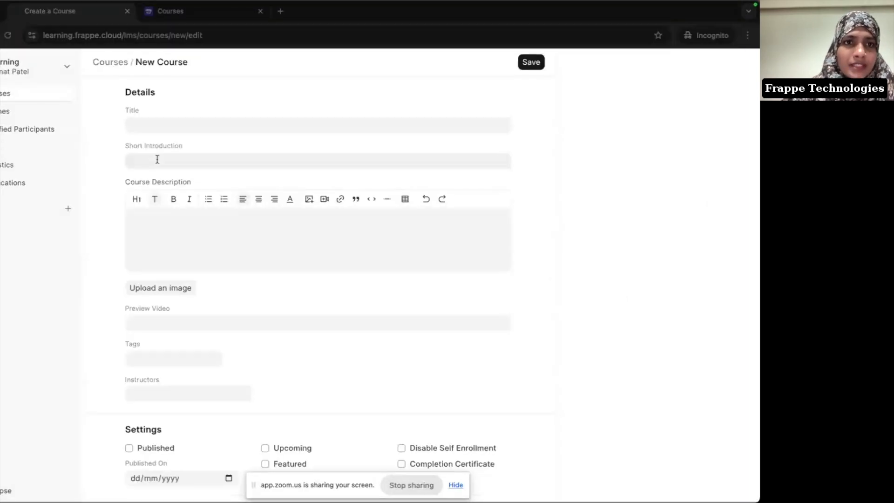
{"action": "left_click", "coordinate": [156, 121]}
{"action": "key", "text": "super+v"}
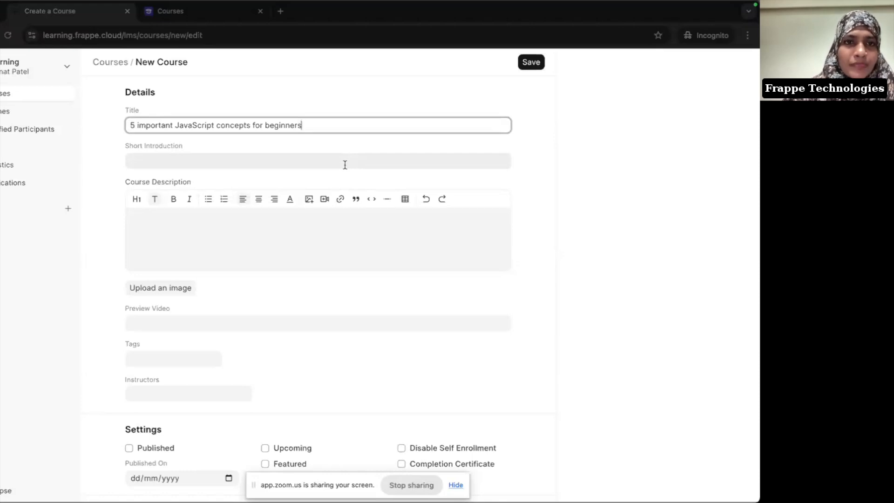
{"action": "key", "text": "super+Tab"}
{"action": "key", "text": "super+Tab"}
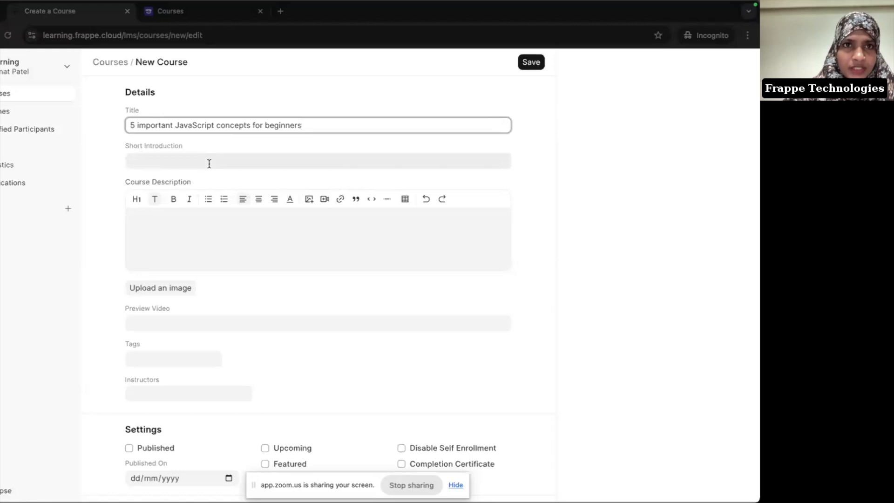
Step: Open the frappe.school course catalogue in a new tab for reference, then return to the course form
{"action": "left_click", "coordinate": [281, 11]}
{"action": "type", "text": "fra"}
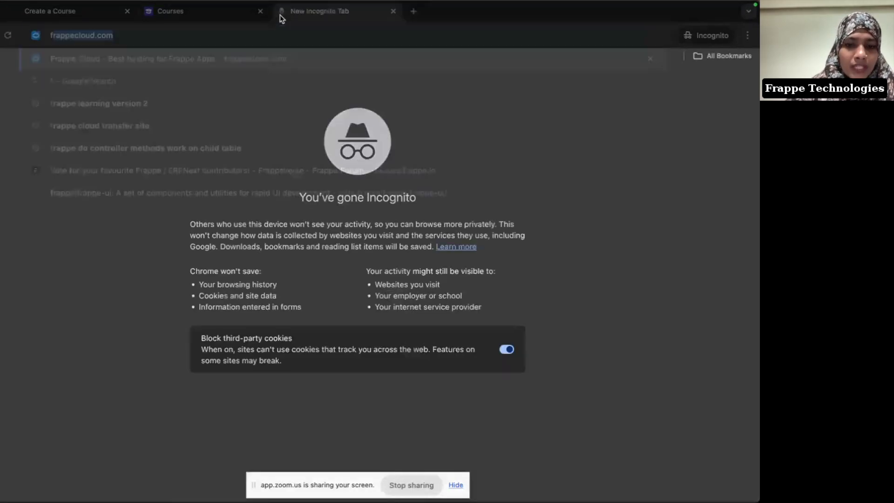
{"action": "type", "text": "ppe.sc"}
{"action": "key", "text": "Return"}
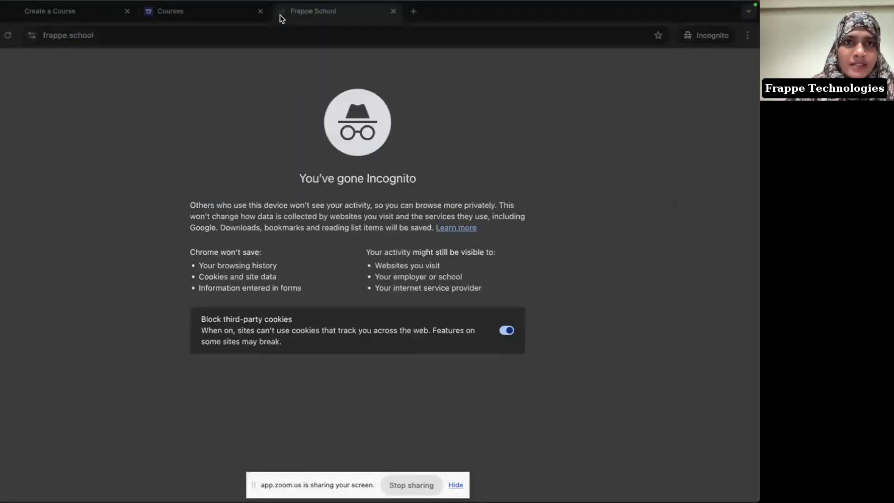
{"action": "left_click", "coordinate": [718, 59]}
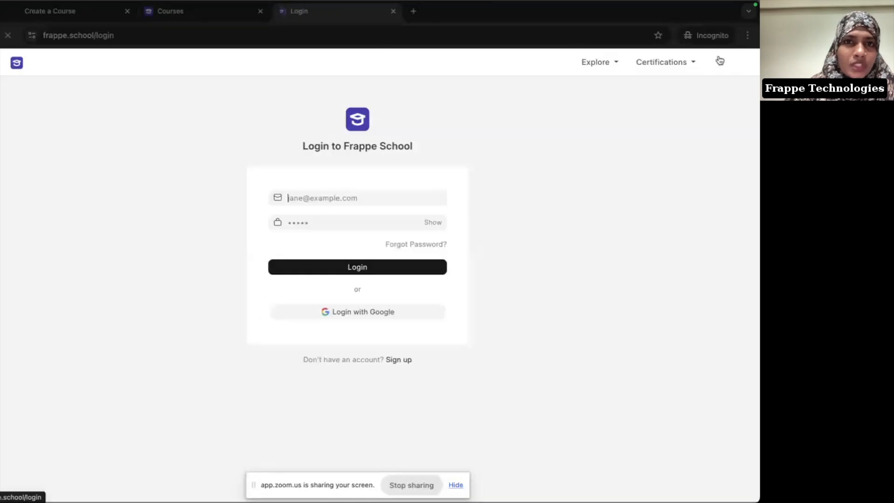
{"action": "left_click", "coordinate": [595, 64]}
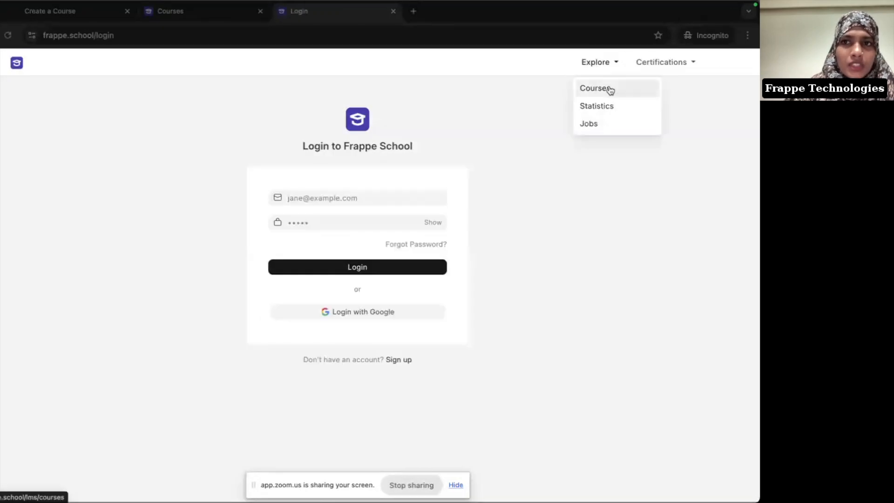
{"action": "left_click", "coordinate": [608, 90]}
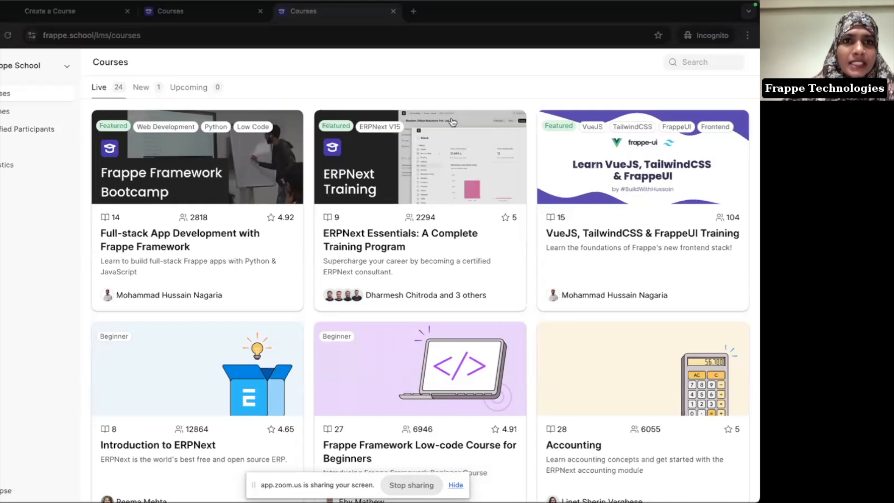
{"action": "left_click", "coordinate": [68, 15]}
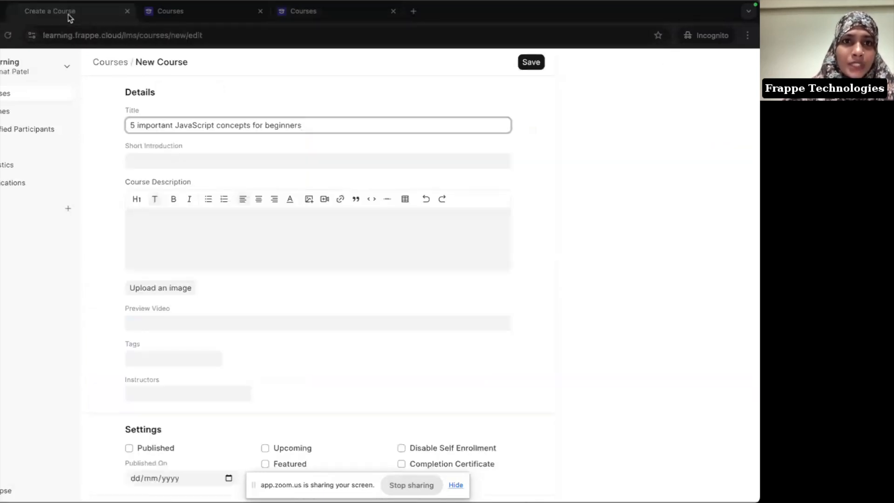
{"action": "left_click", "coordinate": [315, 16]}
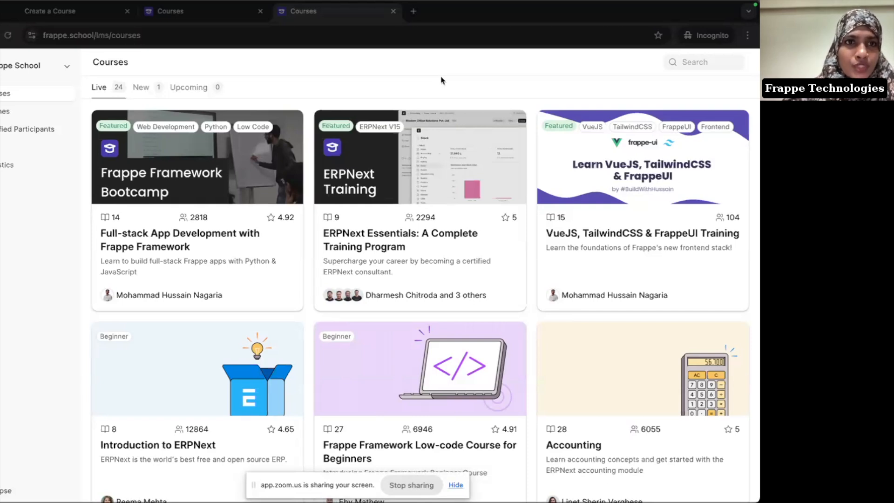
{"action": "left_click", "coordinate": [85, 12]}
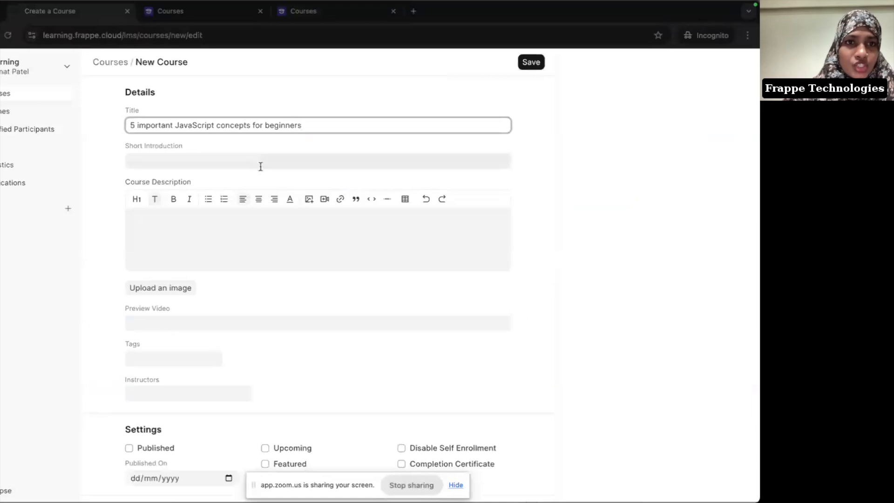
Step: Paste the Notion goal sentence about introducing JavaScript basics as the Short Introduction
{"action": "left_click_drag", "start_coordinate": [229, 238], "coordinate": [417, 260]}
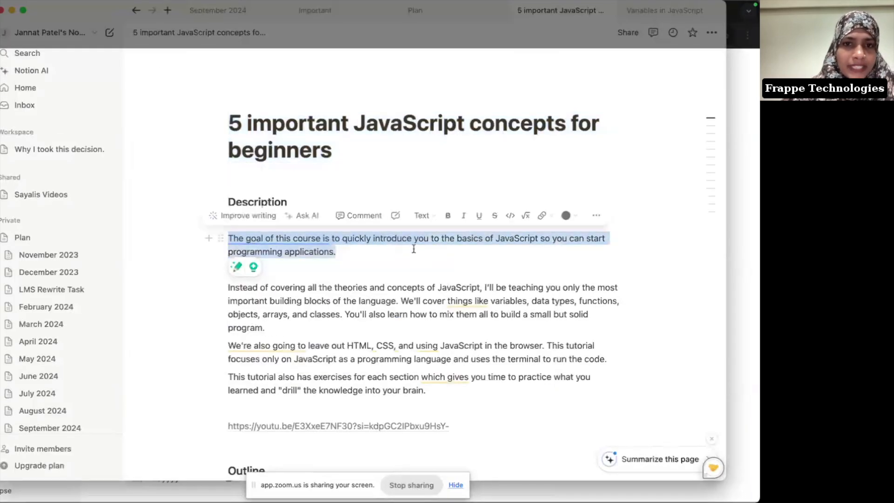
{"action": "key", "text": "super+Tab"}
{"action": "left_click", "coordinate": [176, 157]}
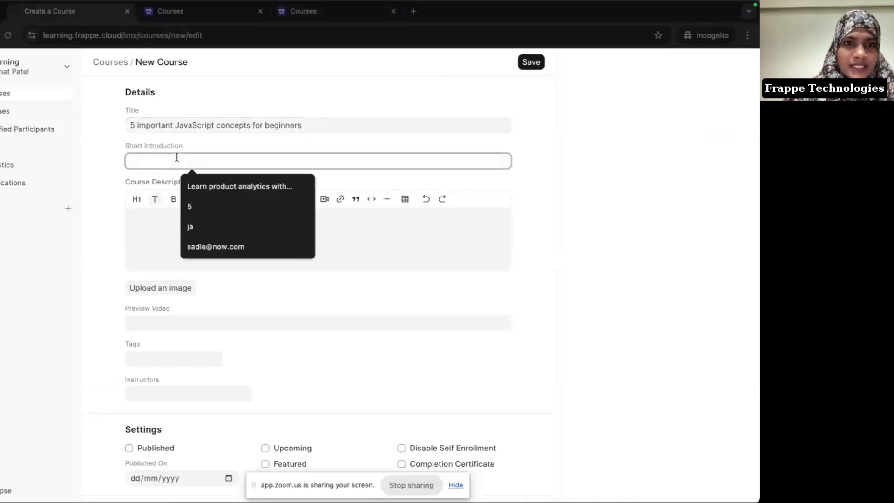
{"action": "key", "text": "super+v"}
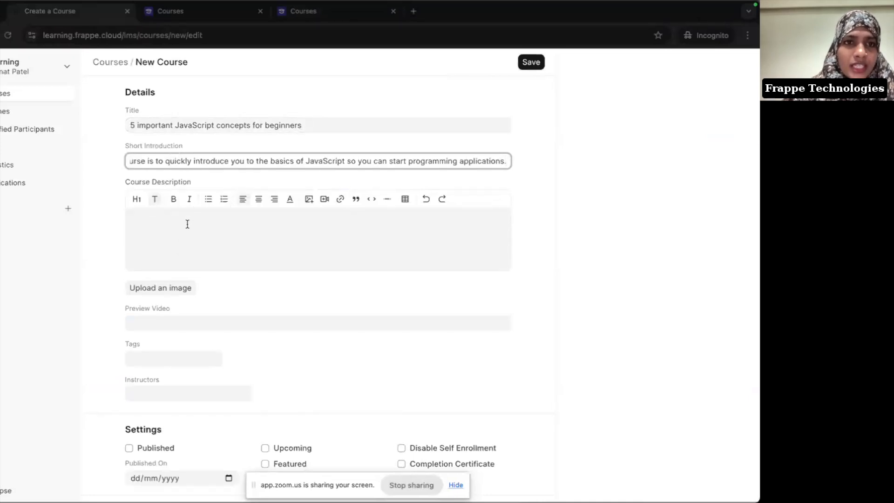
Step: Copy the remaining three Description paragraphs from the Notion notes
{"action": "key", "text": "super+Tab"}
{"action": "left_click_drag", "start_coordinate": [228, 287], "coordinate": [308, 318]}
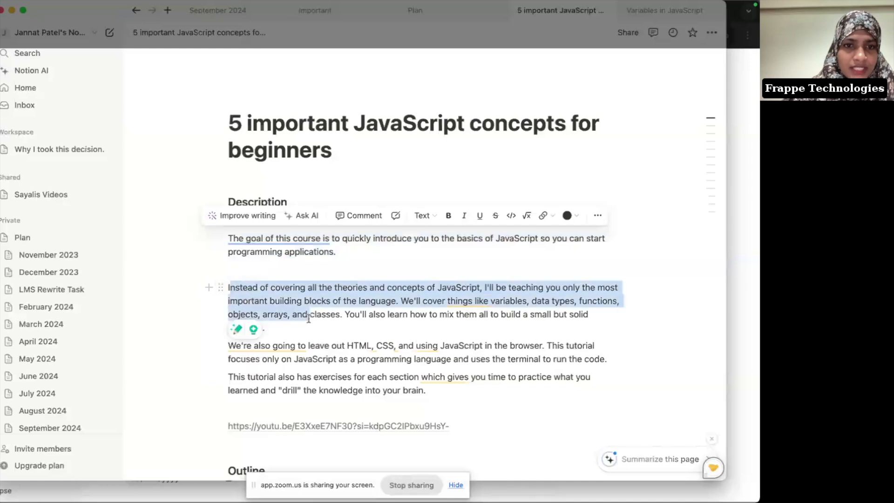
{"action": "left_click", "coordinate": [307, 317]}
{"action": "left_click_drag", "start_coordinate": [227, 287], "coordinate": [264, 328]}
{"action": "scroll", "coordinate": [443, 372], "scroll_direction": "down", "scroll_amount": 3}
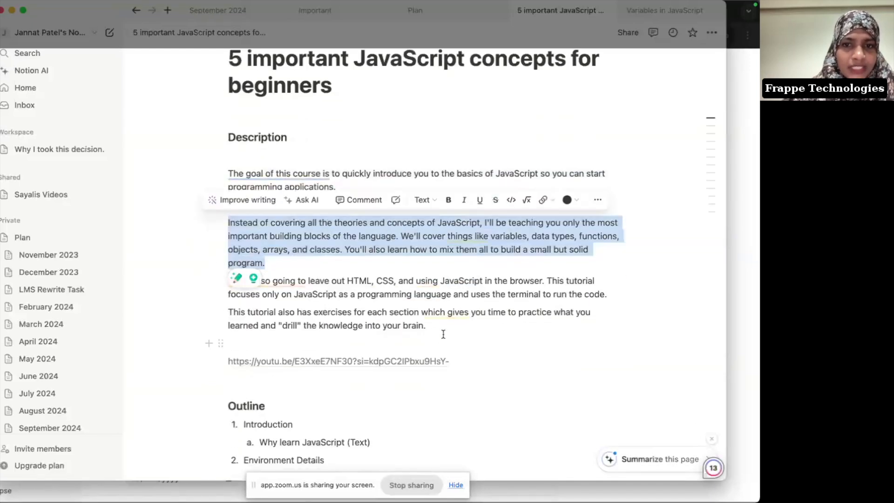
{"action": "left_click", "coordinate": [443, 334]}
{"action": "left_click_drag", "start_coordinate": [228, 223], "coordinate": [453, 329]}
{"action": "key", "text": "super+c"}
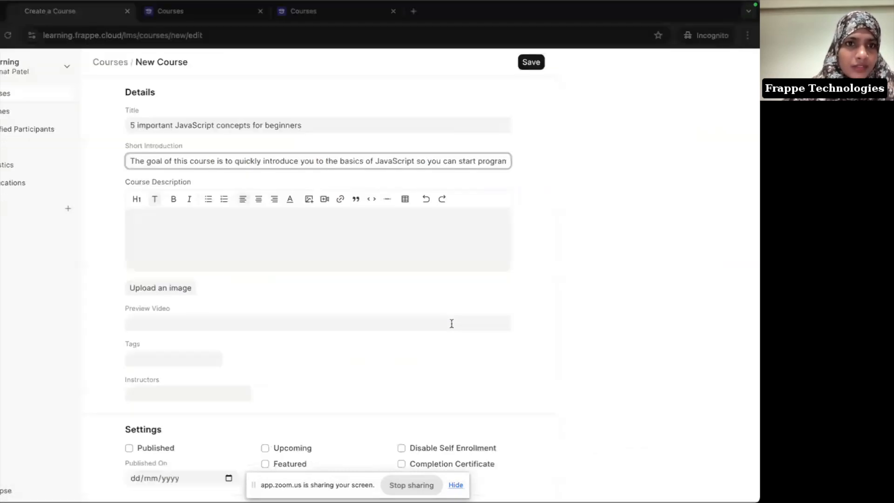
{"action": "key", "text": "super+Tab"}
Step: Paste the three paragraphs into Course Description and bold the one about skipping HTML, CSS and browser JavaScript
{"action": "left_click", "coordinate": [176, 242]}
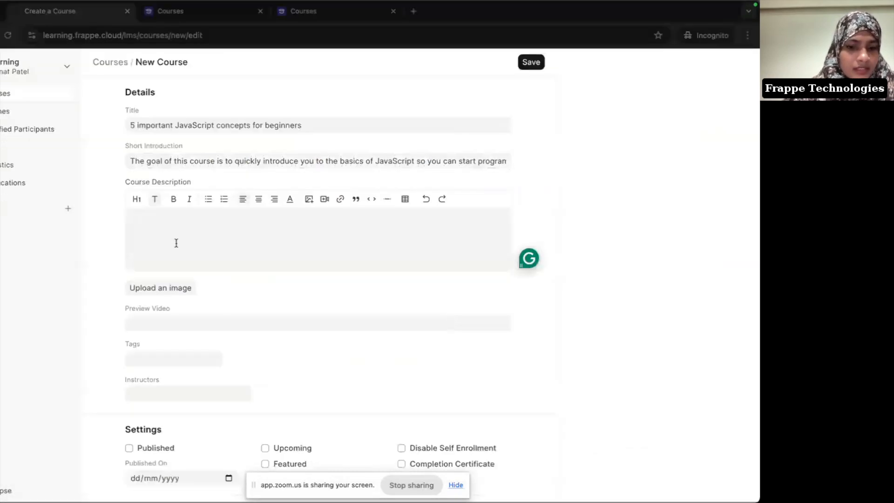
{"action": "key", "text": "super+v"}
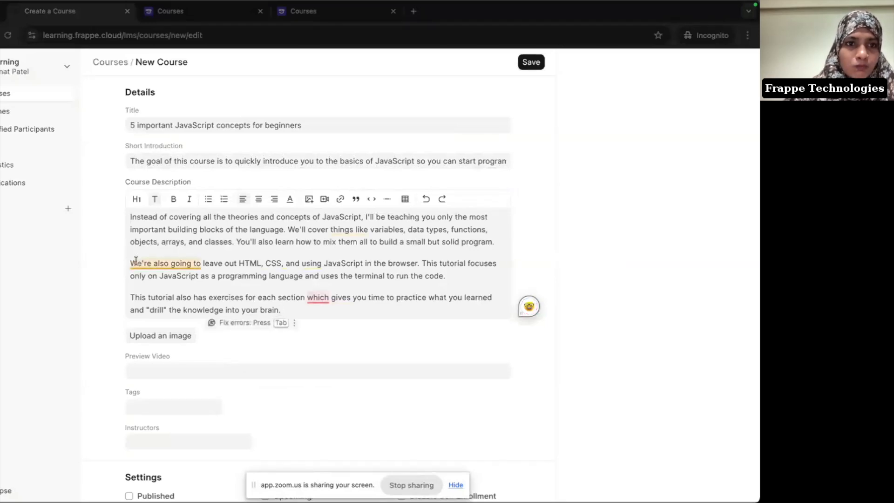
{"action": "triple_click", "coordinate": [456, 282]}
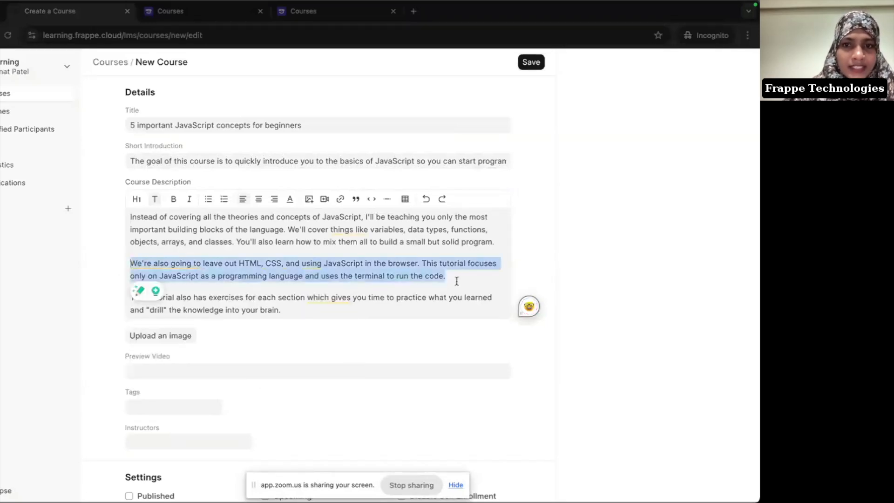
{"action": "key", "text": "ctrl+b"}
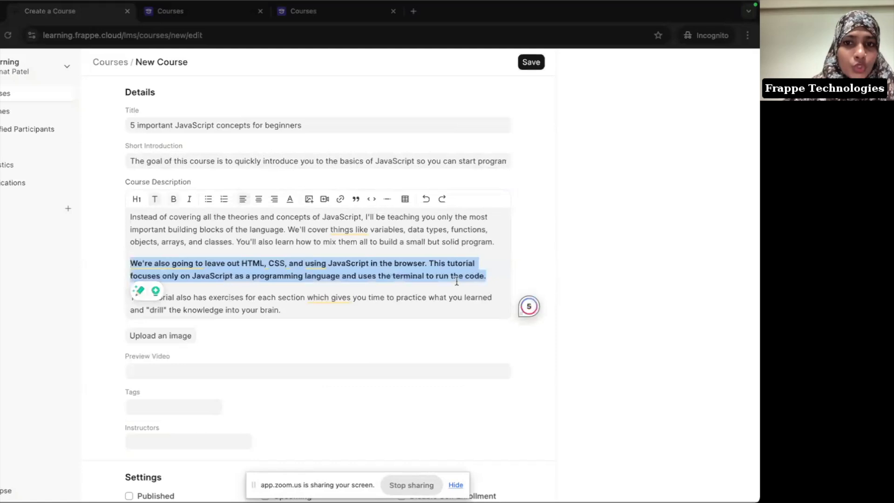
{"action": "left_click", "coordinate": [453, 228]}
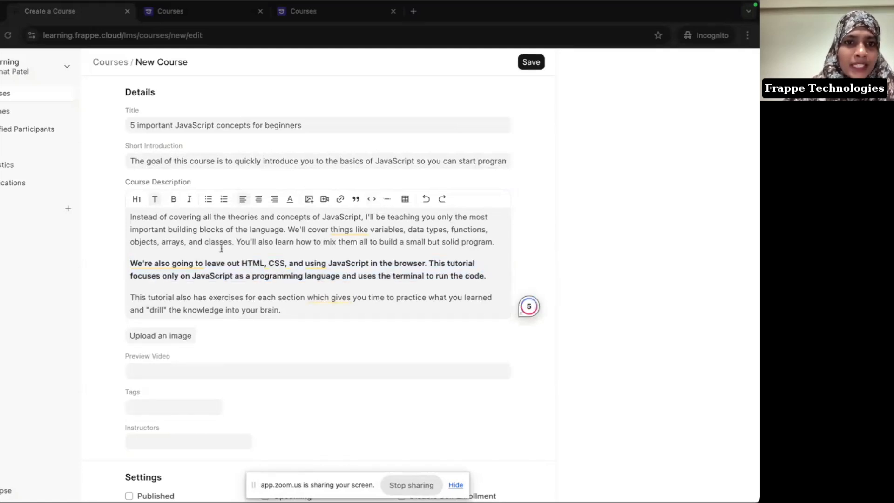
{"action": "scroll", "coordinate": [266, 250], "scroll_direction": "down", "scroll_amount": 1}
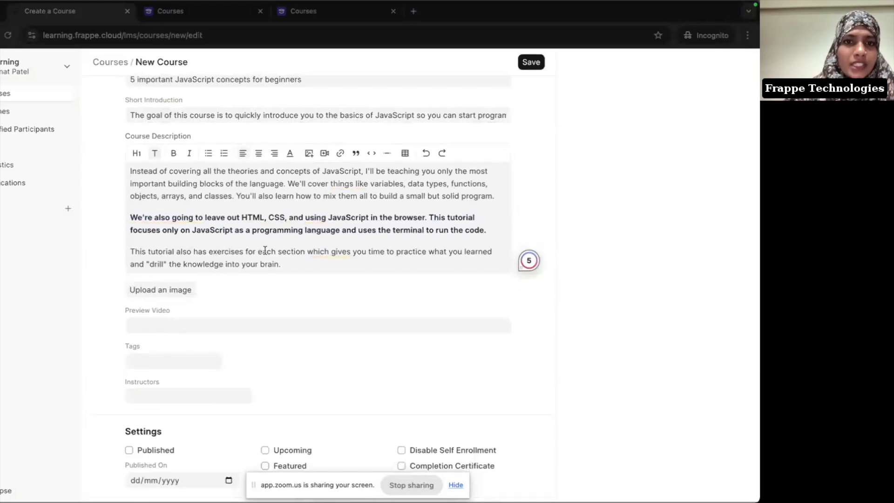
{"action": "scroll", "coordinate": [265, 250], "scroll_direction": "down", "scroll_amount": 1}
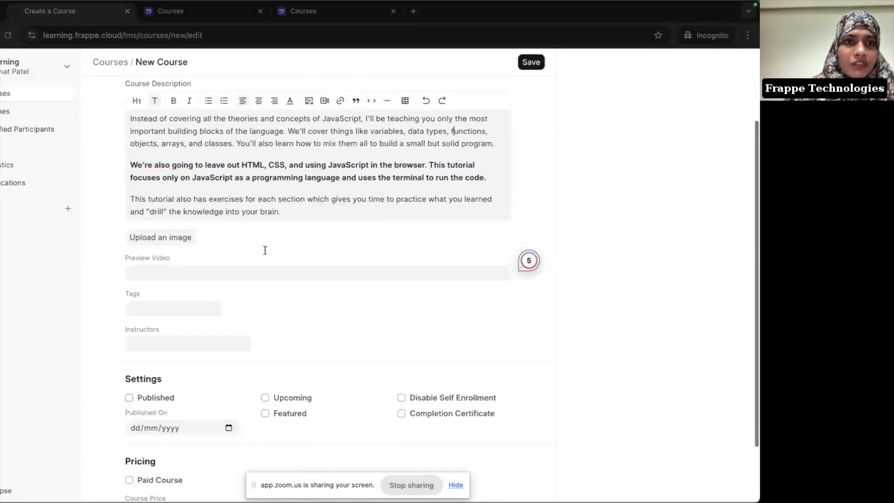
Step: Upload javascript.png (286.08K) as the course image
{"action": "left_click", "coordinate": [335, 12]}
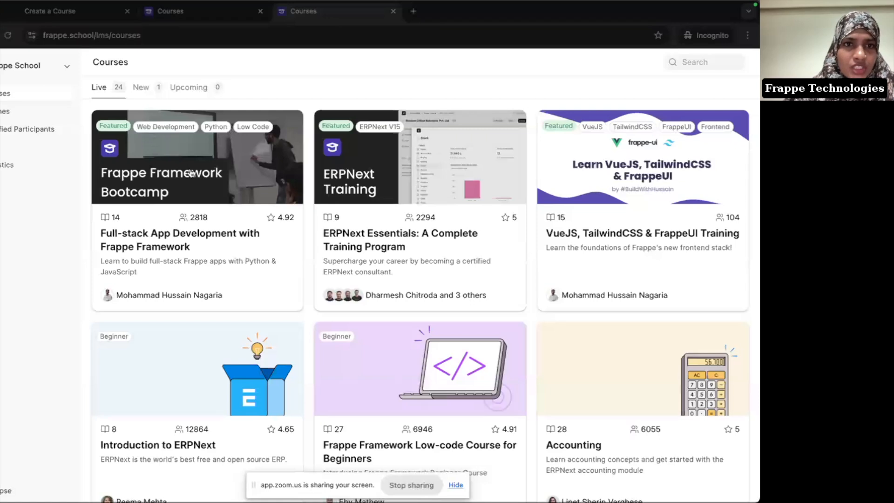
{"action": "left_click", "coordinate": [37, 13]}
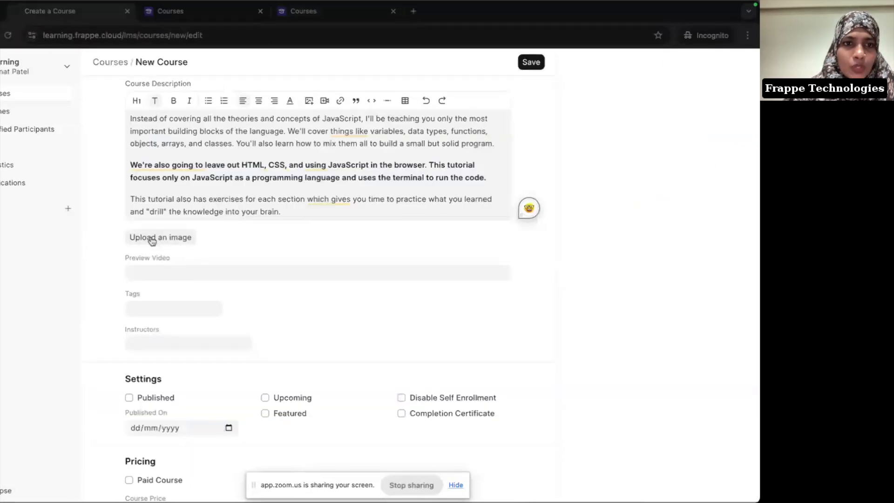
{"action": "left_click", "coordinate": [151, 241]}
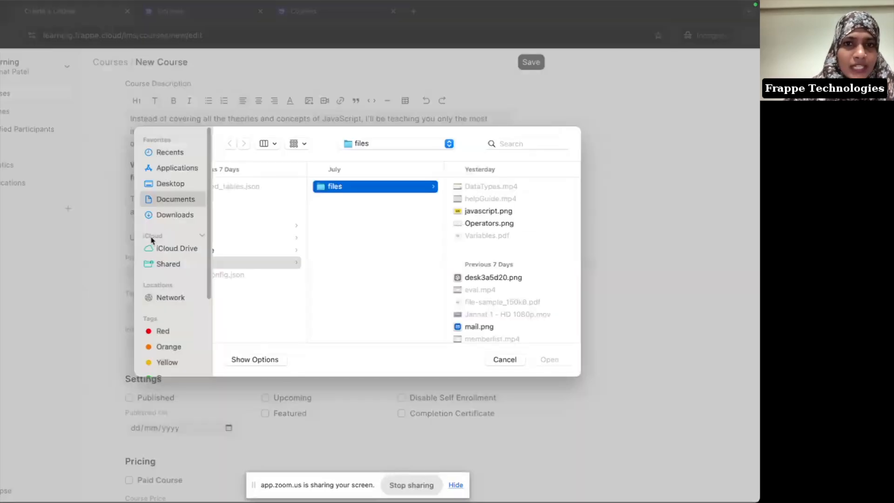
{"action": "left_click", "coordinate": [475, 213]}
{"action": "left_click", "coordinate": [552, 360]}
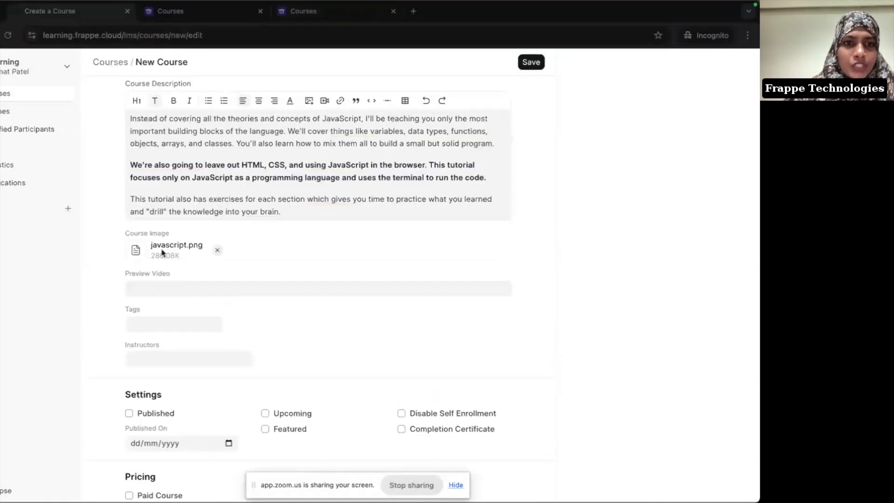
{"action": "scroll", "coordinate": [201, 256], "scroll_direction": "down", "scroll_amount": 2}
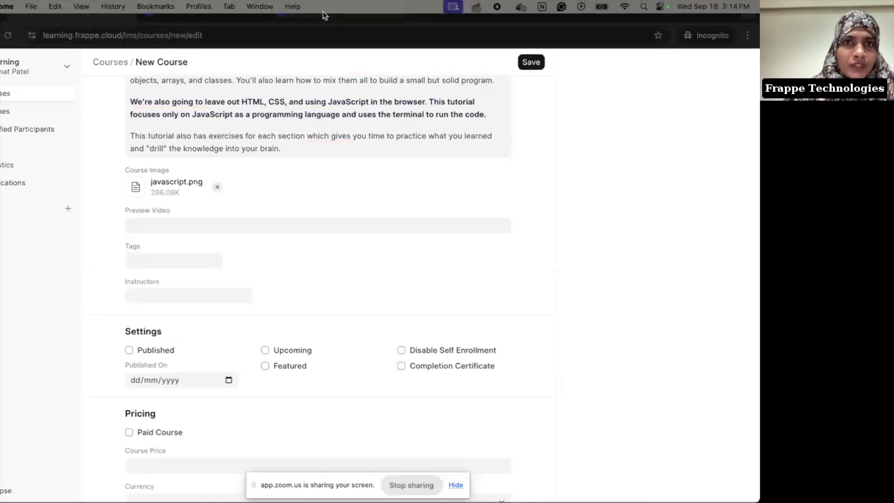
{"action": "left_click", "coordinate": [335, 20]}
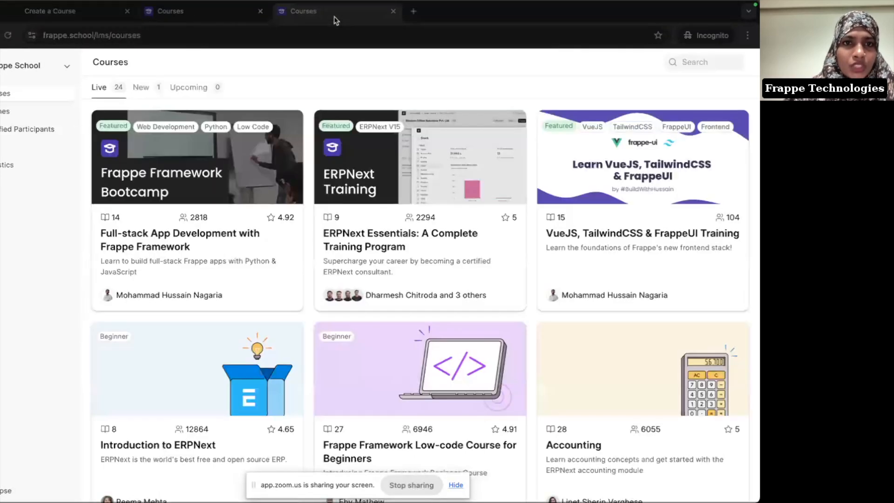
{"action": "left_click", "coordinate": [216, 240]}
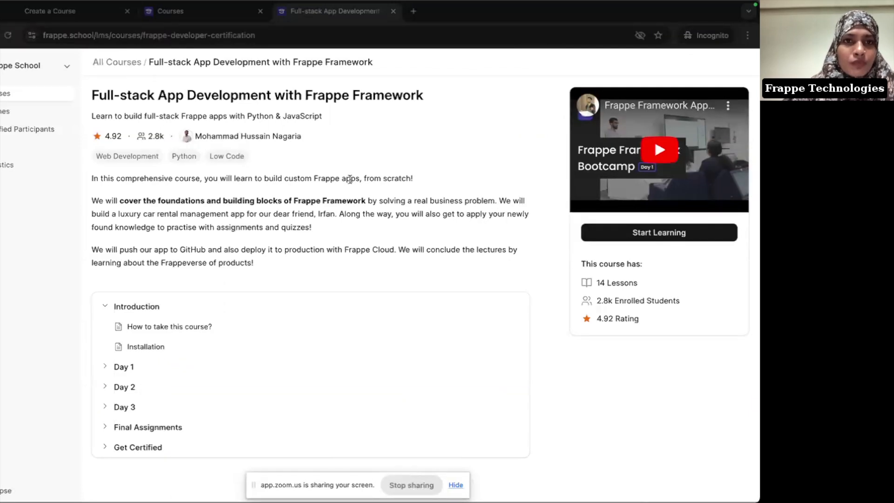
{"action": "left_click", "coordinate": [70, 13]}
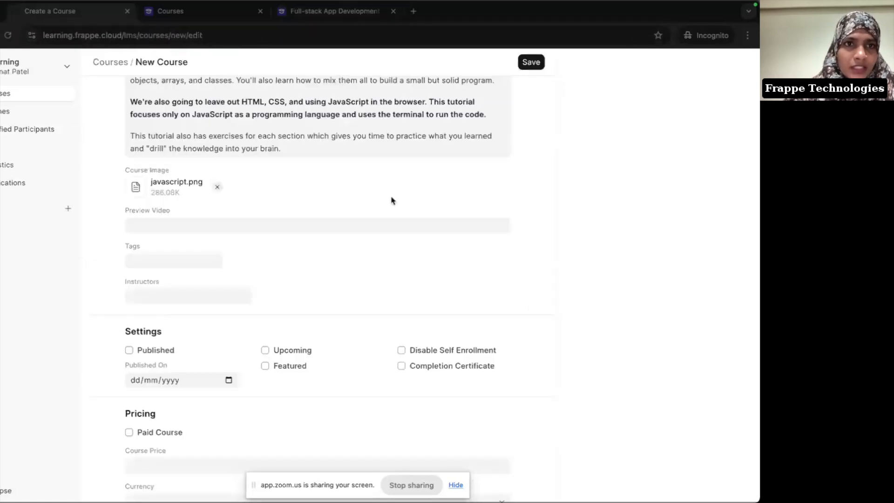
{"action": "key", "text": "super+Tab"}
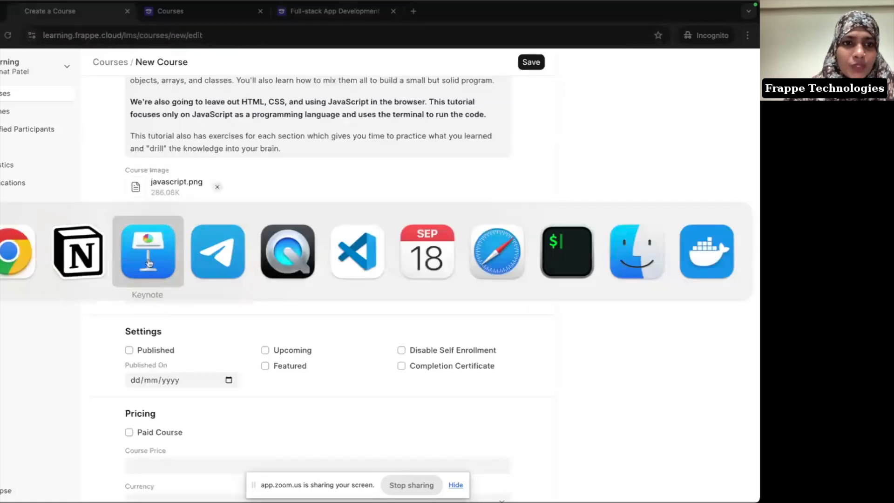
Step: Copy the YouTube link from the Notion notes into the course's Preview Video field
{"action": "left_click", "coordinate": [87, 265]}
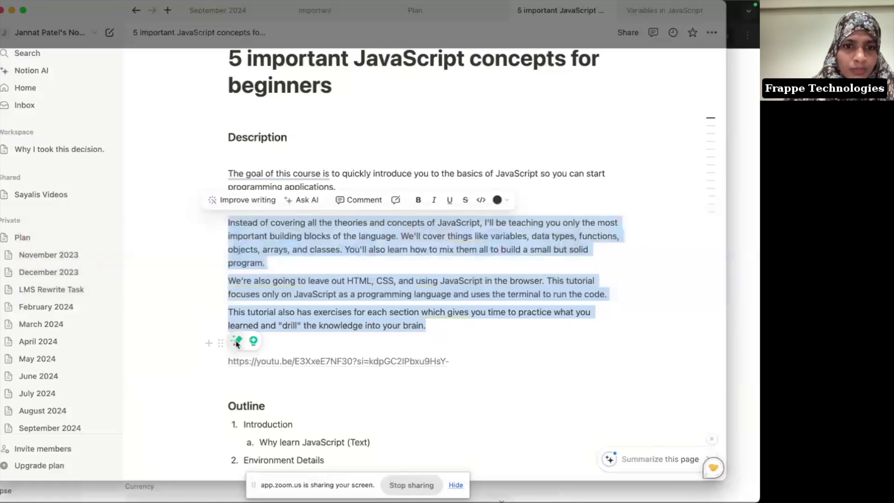
{"action": "left_click", "coordinate": [427, 345]}
{"action": "scroll", "coordinate": [426, 345], "scroll_direction": "down", "scroll_amount": 3}
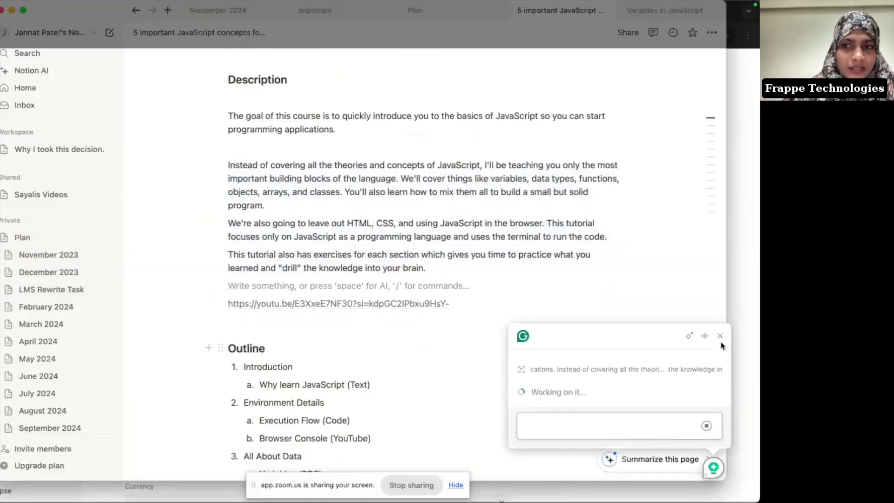
{"action": "left_click", "coordinate": [275, 255]}
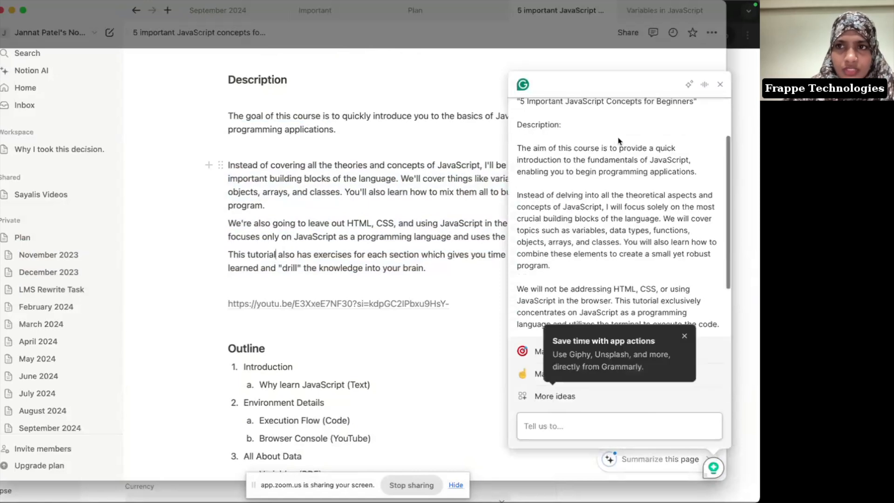
{"action": "left_click", "coordinate": [720, 85]}
{"action": "left_click_drag", "start_coordinate": [459, 303], "coordinate": [216, 294]}
{"action": "key", "text": "super+c"}
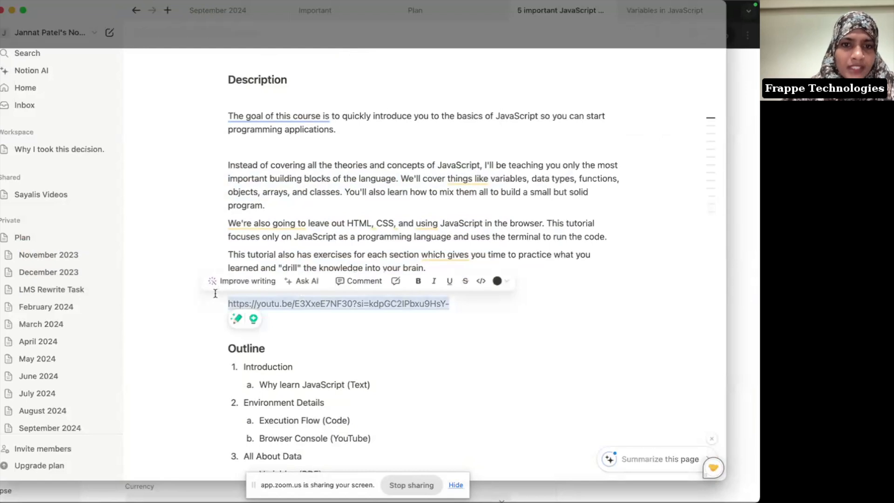
{"action": "key", "text": "super+Tab"}
{"action": "left_click", "coordinate": [314, 223]}
{"action": "key", "text": "super+v"}
{"action": "left_click", "coordinate": [359, 273]}
{"action": "scroll", "coordinate": [359, 274], "scroll_direction": "down", "scroll_amount": 1}
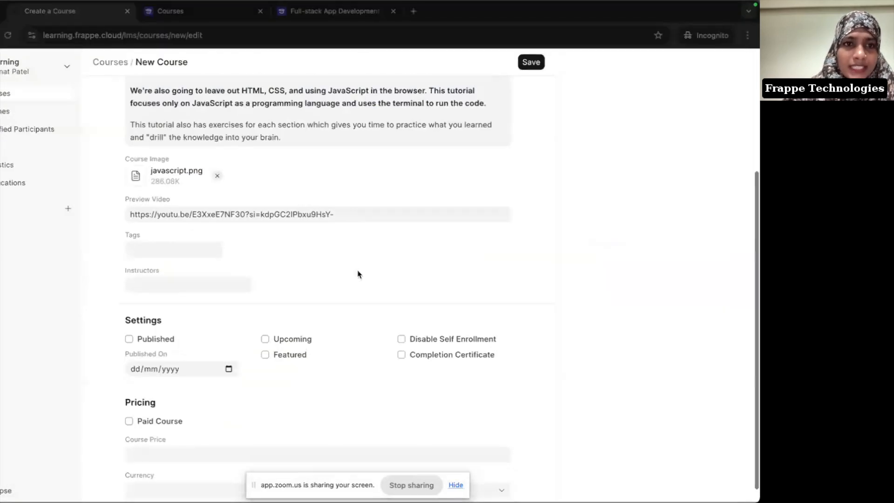
{"action": "left_click", "coordinate": [303, 13]}
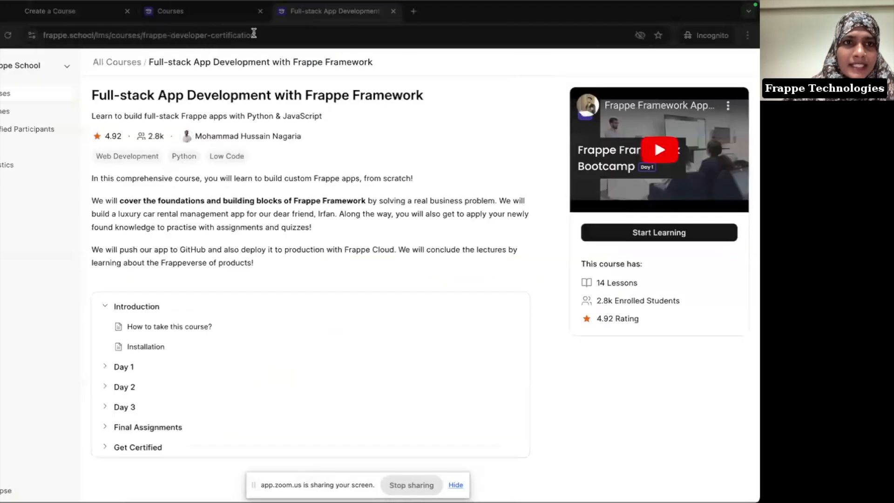
{"action": "left_click", "coordinate": [117, 62]}
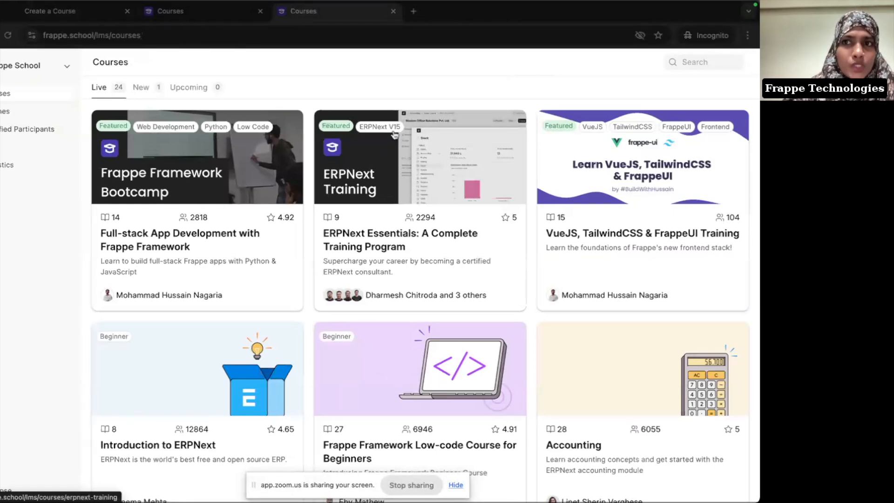
{"action": "left_click", "coordinate": [682, 64]}
{"action": "type", "text": "tail"}
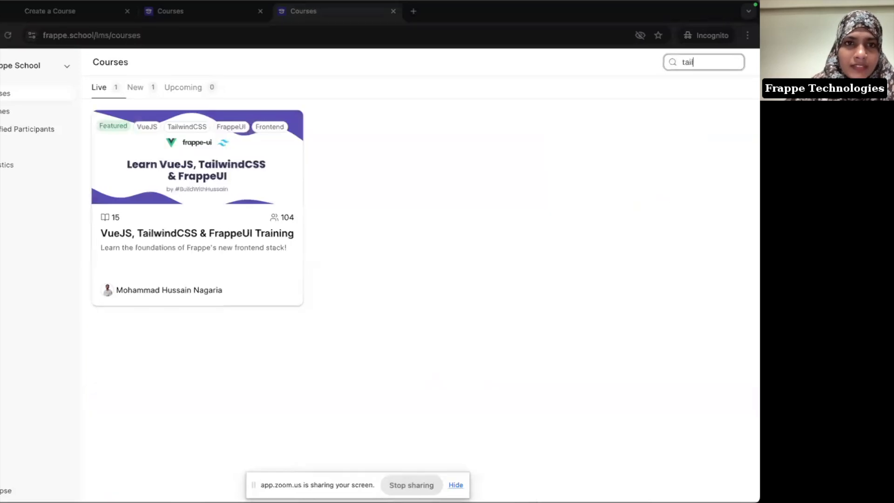
{"action": "key", "text": "super+a"}
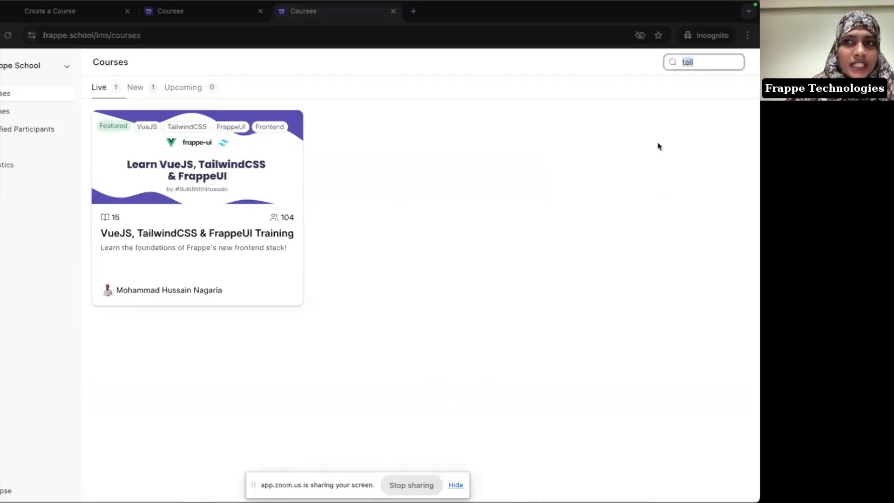
{"action": "key", "text": "BackSpace"}
{"action": "type", "text": "web"}
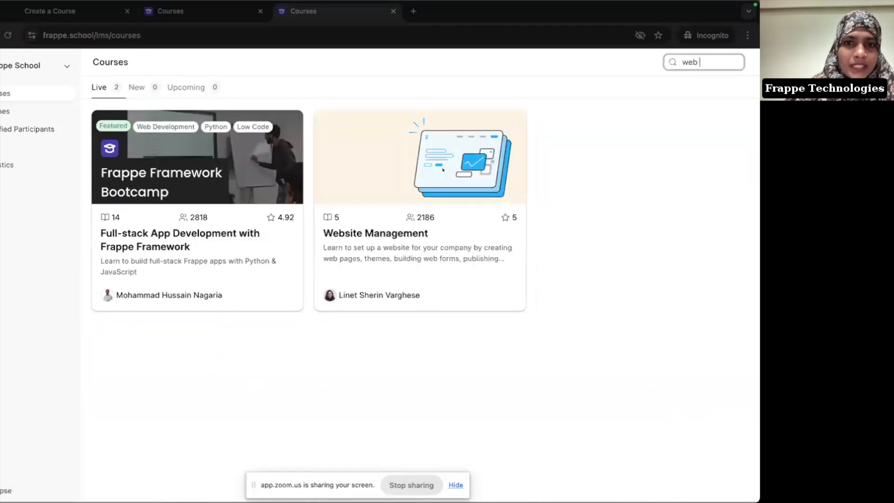
{"action": "key", "text": "super+a"}
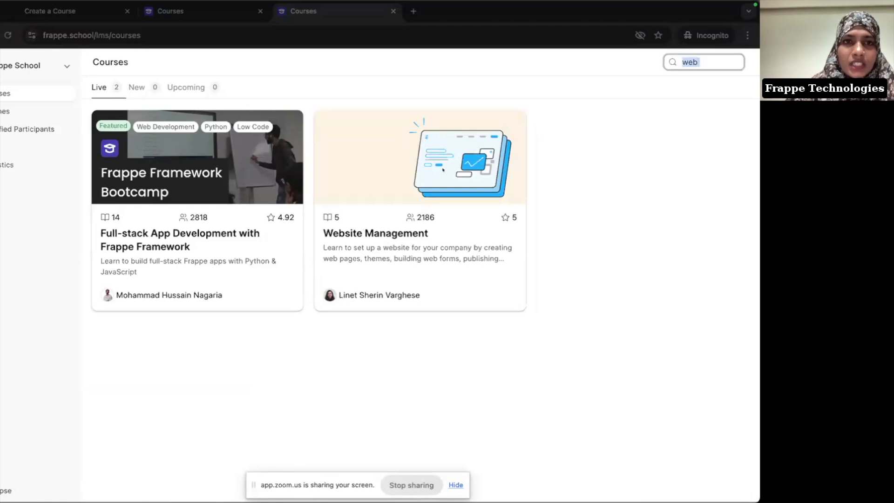
{"action": "key", "text": "BackSpace"}
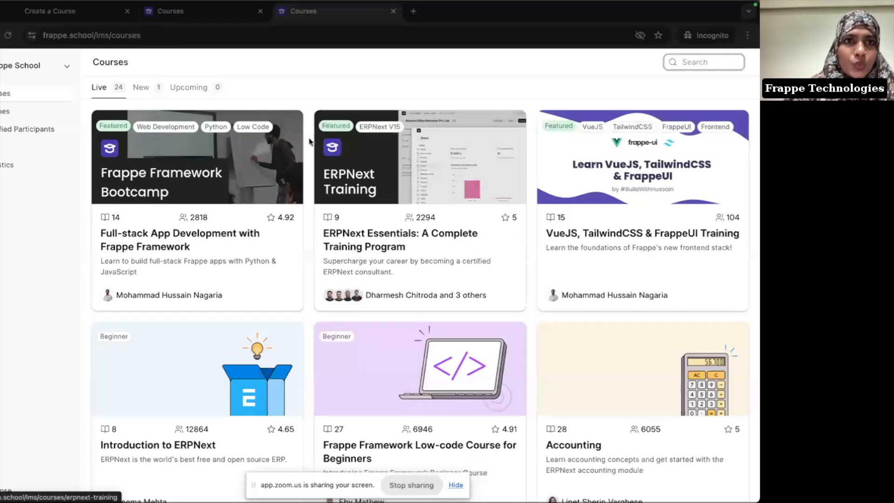
{"action": "left_click", "coordinate": [33, 14]}
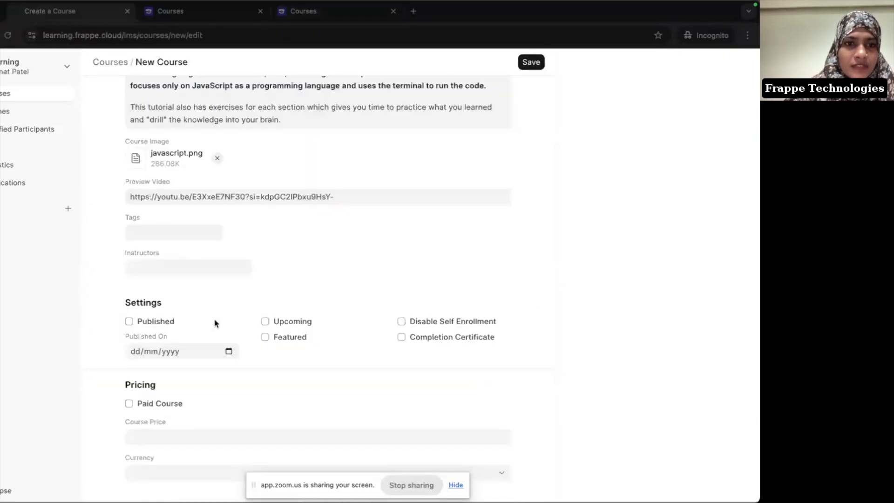
Step: Add the tags 'Web Development' and 'Beginner' to the course
{"action": "left_click", "coordinate": [168, 231]}
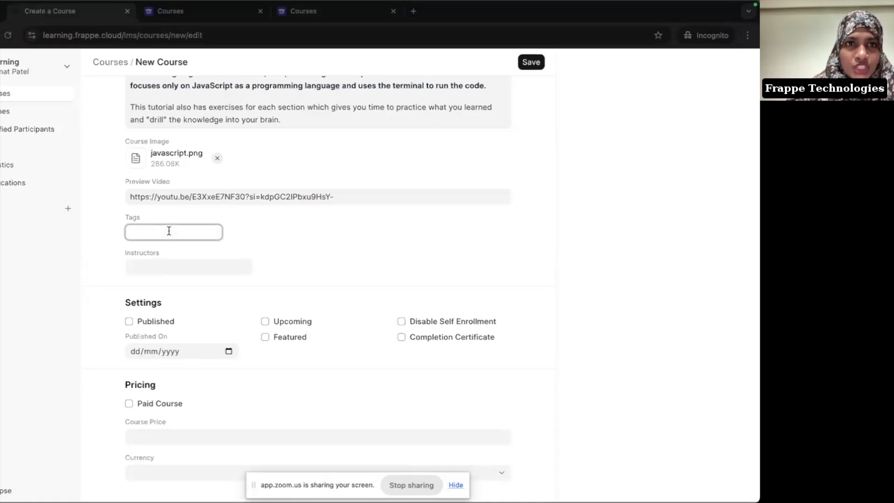
{"action": "type", "text": "Web "}
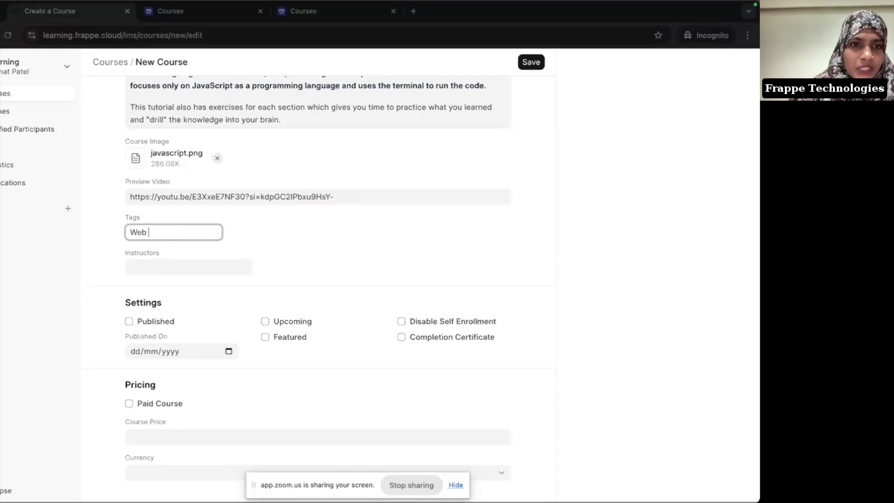
{"action": "type", "text": "Development"}
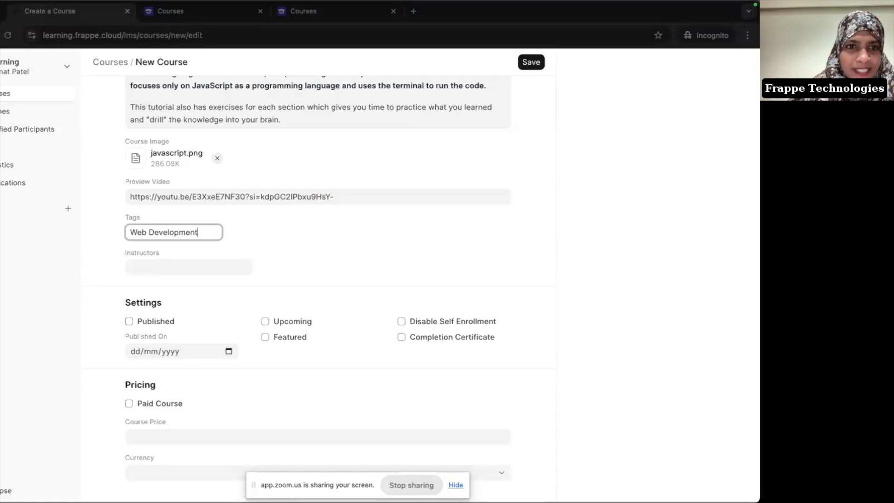
{"action": "key", "text": "Return"}
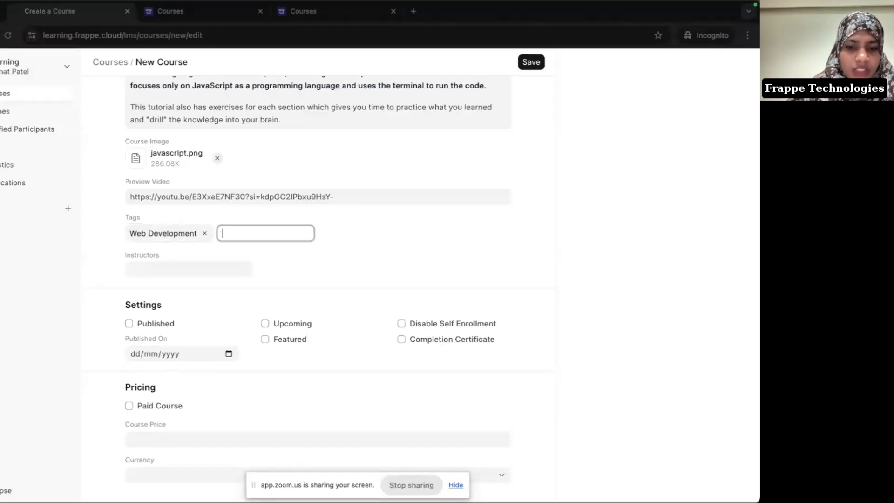
{"action": "type", "text": "Beginner"}
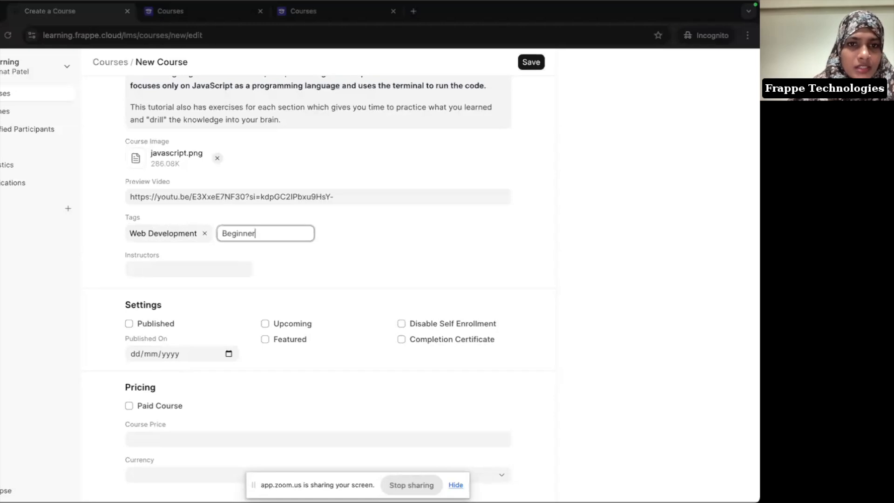
{"action": "key", "text": "Return"}
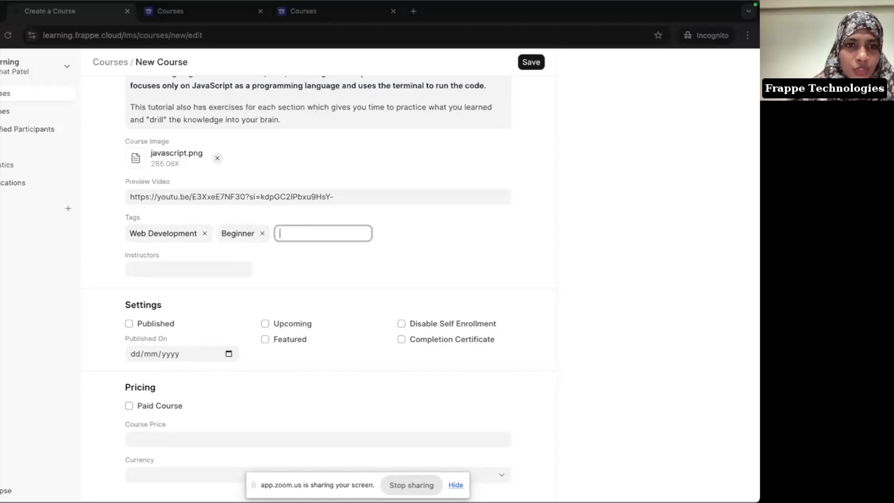
Step: Search your own name in Instructors and choose the suggested user as instructor
{"action": "left_click", "coordinate": [172, 273]}
{"action": "type", "text": "janna"}
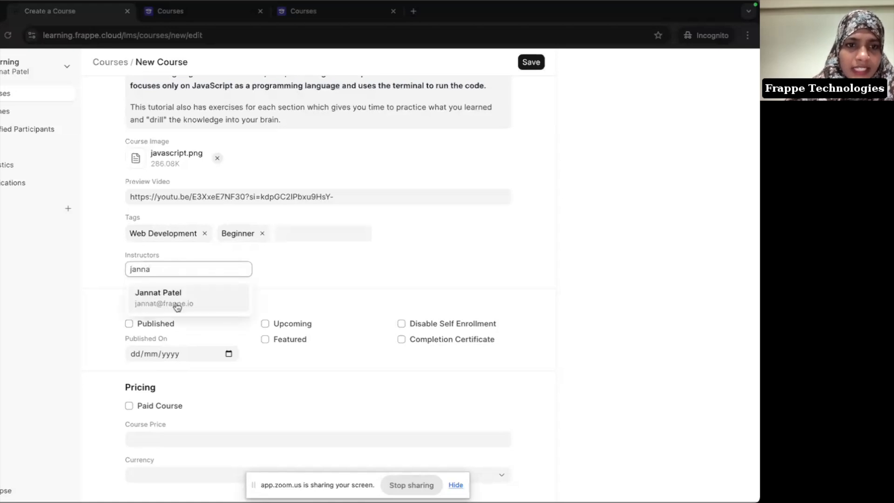
{"action": "left_click", "coordinate": [177, 306]}
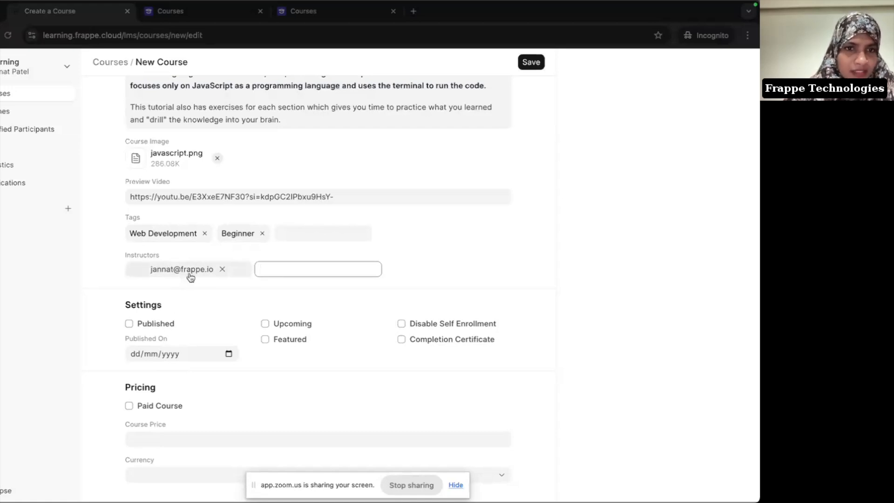
Step: Save the new JavaScript course so its Edit Course page opens
{"action": "scroll", "coordinate": [191, 277], "scroll_direction": "down", "scroll_amount": 1}
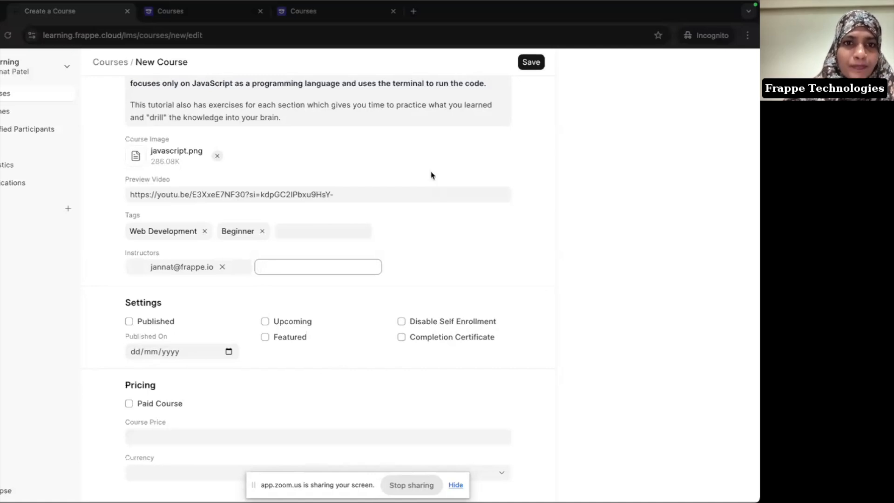
{"action": "scroll", "coordinate": [431, 175], "scroll_direction": "up", "scroll_amount": 5}
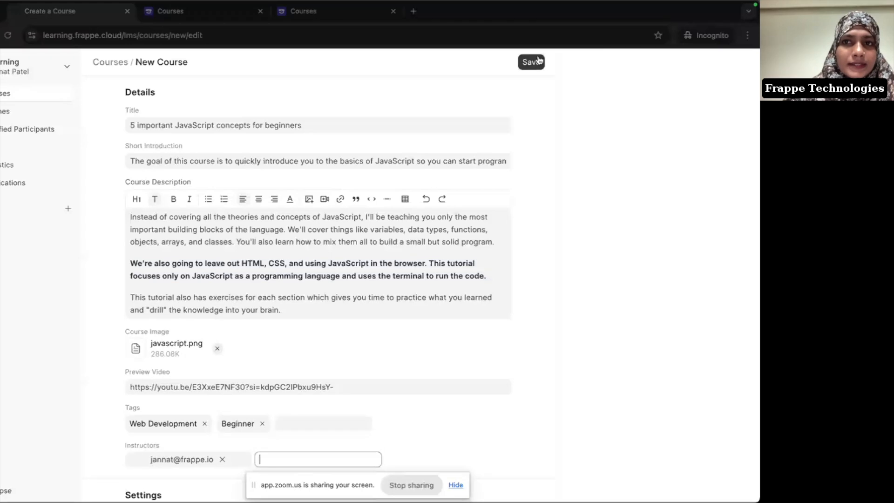
{"action": "scroll", "coordinate": [371, 146], "scroll_direction": "up", "scroll_amount": 1}
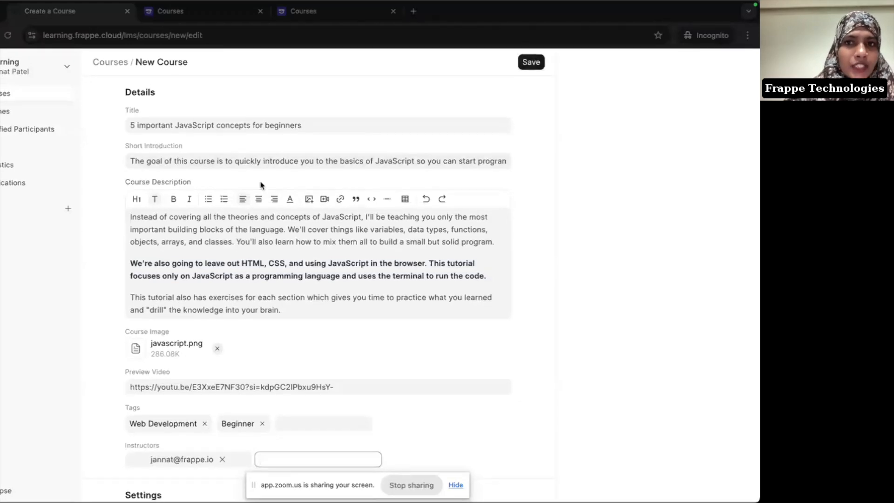
{"action": "left_click", "coordinate": [531, 63]}
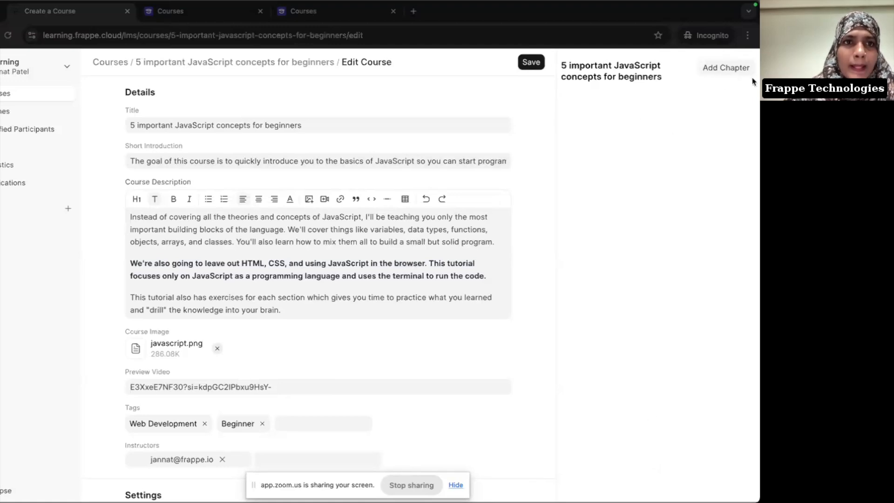
{"action": "left_click", "coordinate": [108, 68]}
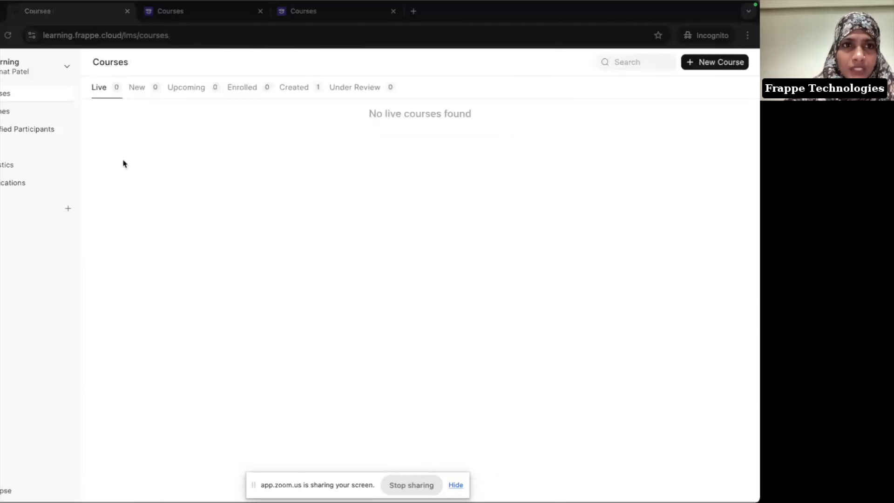
{"action": "left_click", "coordinate": [300, 93]}
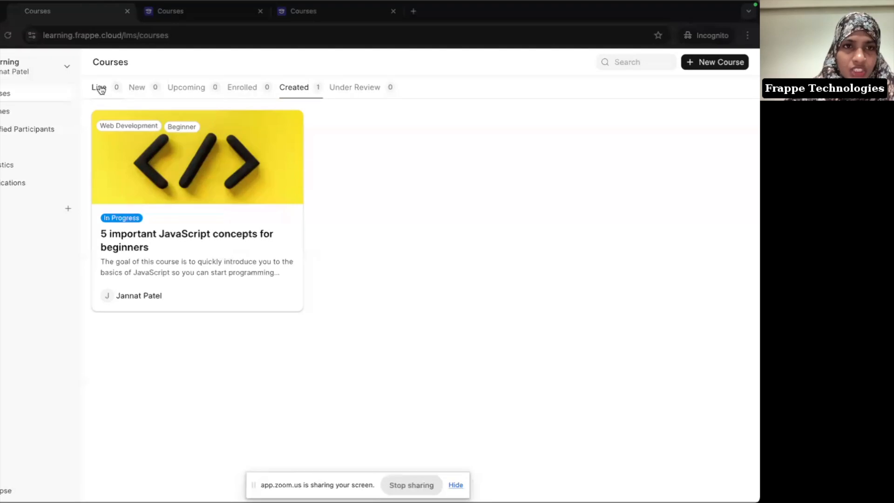
{"action": "left_click", "coordinate": [199, 237]}
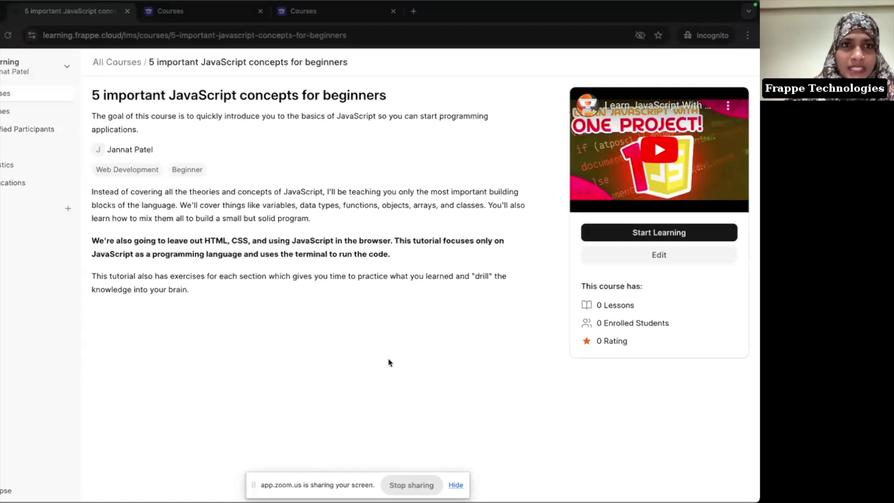
{"action": "left_click", "coordinate": [646, 256]}
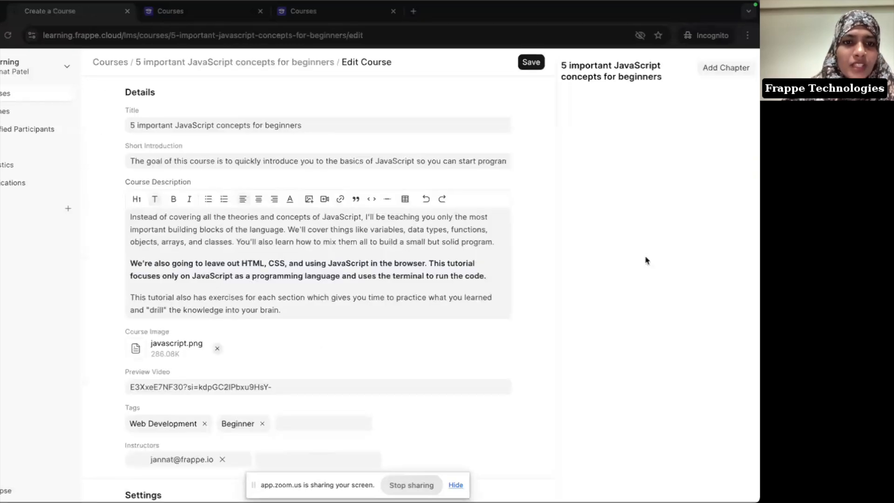
{"action": "key", "text": "super+Tab"}
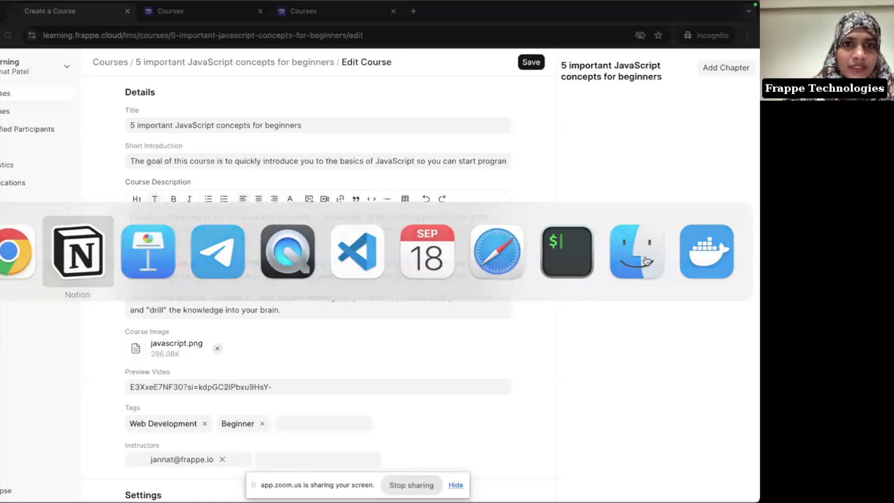
Step: Scroll the Notion plan to the outline: Introduction, Environment Details, All About Data and Logics
{"action": "left_click", "coordinate": [226, 320]}
{"action": "scroll", "coordinate": [441, 323], "scroll_direction": "down", "scroll_amount": 5}
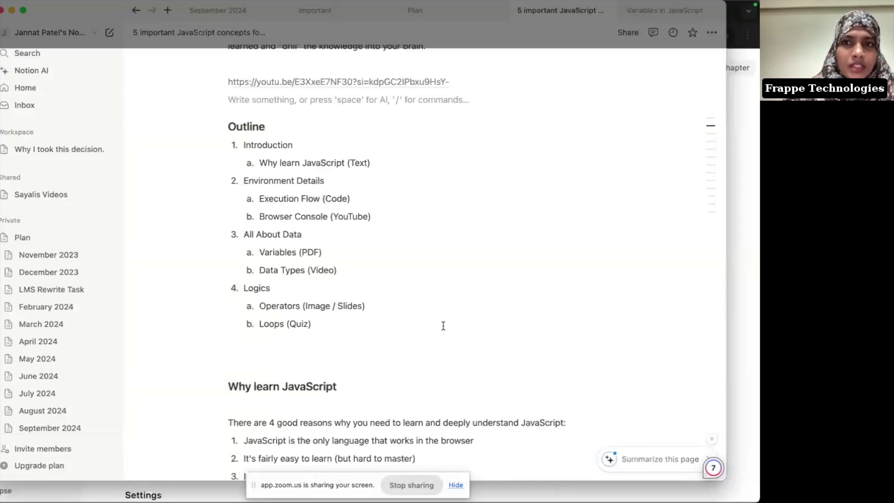
{"action": "key", "text": "super+Tab"}
Step: Create chapters 'Introduction' and 'Environment Details' in the JavaScript course, then expand Environment Details
{"action": "left_click", "coordinate": [734, 68]}
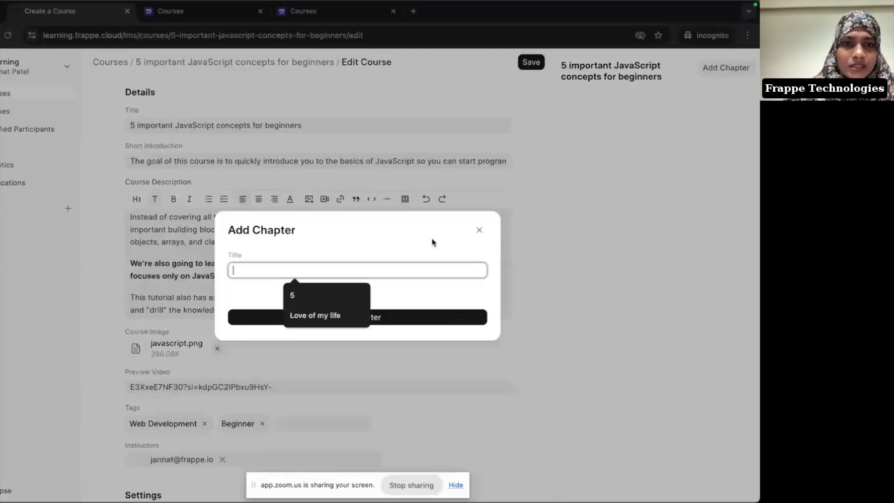
{"action": "type", "text": "Introduction"}
{"action": "left_click", "coordinate": [407, 320]}
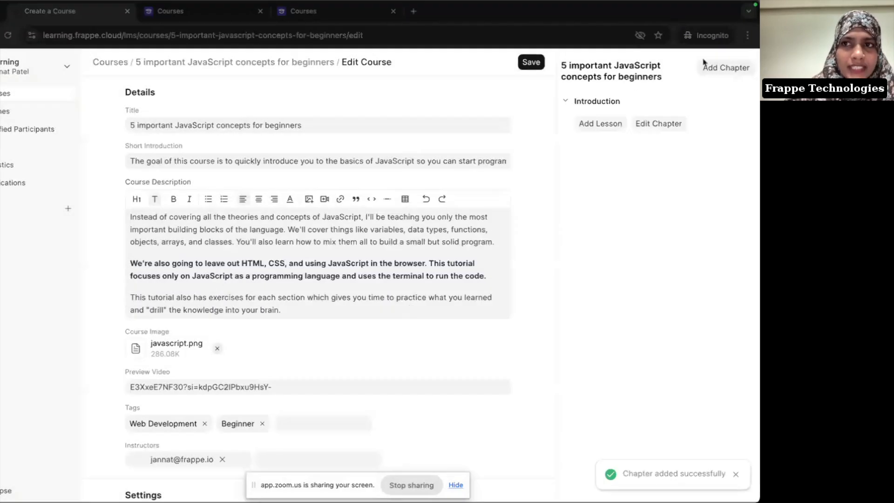
{"action": "left_click", "coordinate": [725, 67]}
{"action": "type", "text": "Environment Details"}
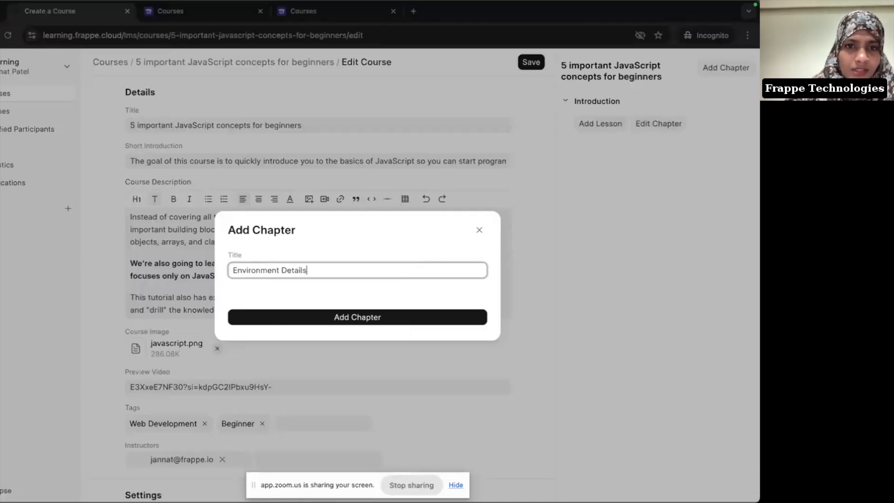
{"action": "left_click", "coordinate": [424, 317]}
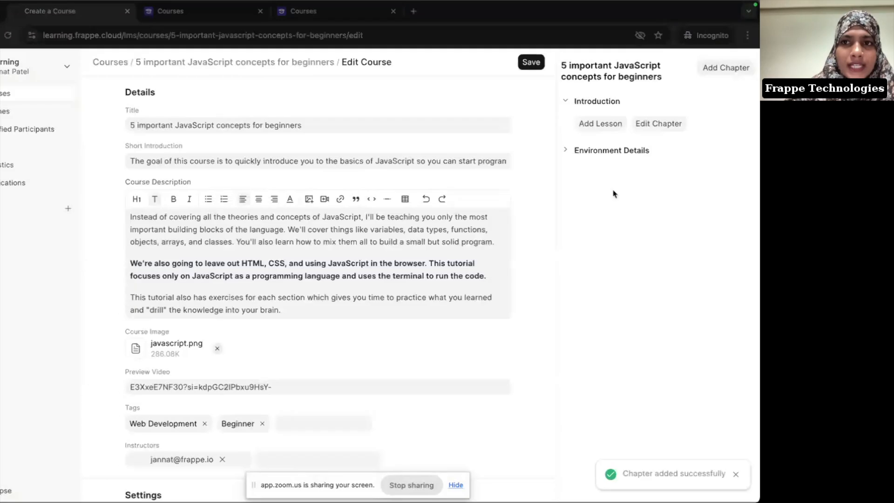
{"action": "left_click", "coordinate": [623, 154]}
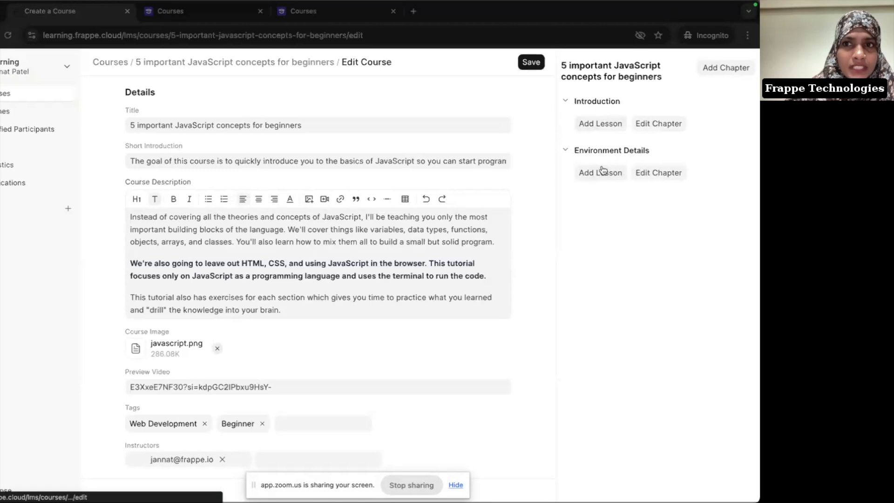
Step: Add a lesson under Introduction and title it 'Why learn JavaScript?'
{"action": "left_click", "coordinate": [585, 125]}
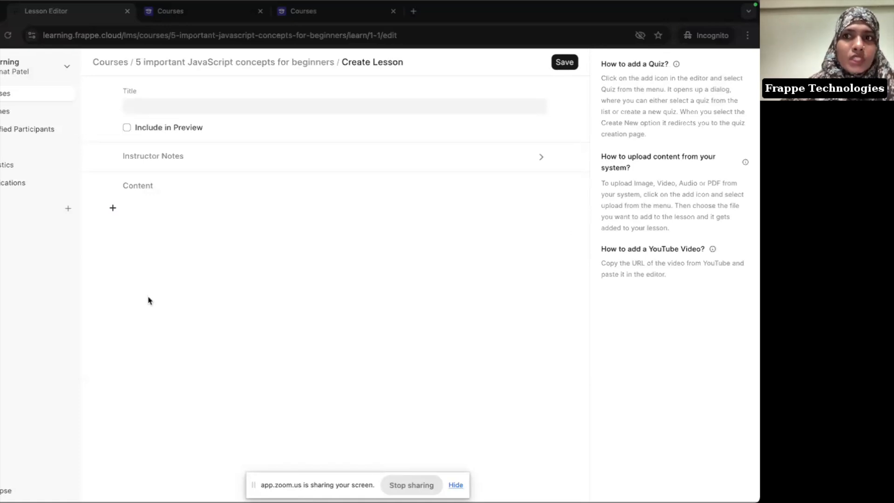
{"action": "left_click", "coordinate": [180, 109]}
{"action": "type", "text": "Why lea"}
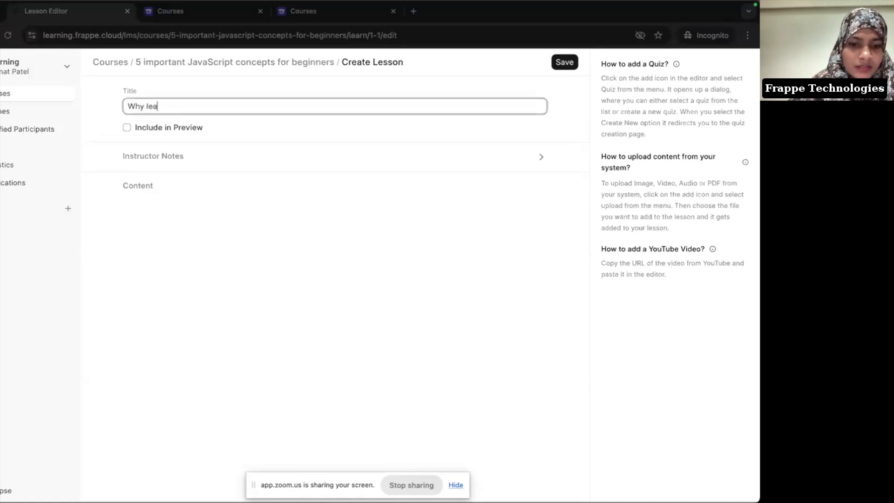
{"action": "type", "text": "rn JavaScr"}
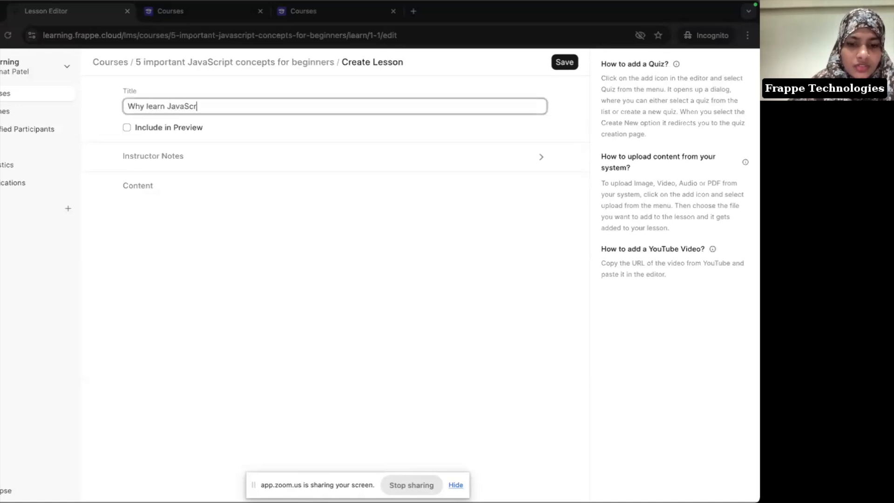
{"action": "type", "text": "ipt?"}
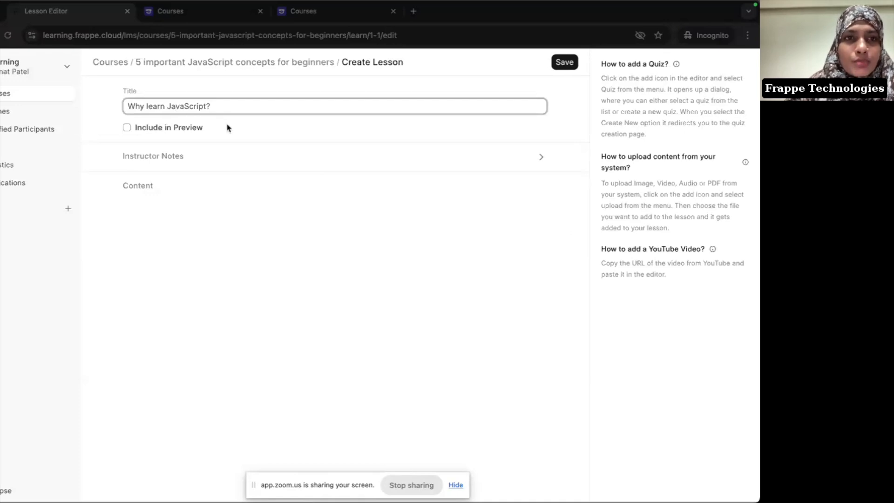
Step: Tick Include in Preview for the 'Why learn JavaScript?' lesson
{"action": "left_click", "coordinate": [195, 129]}
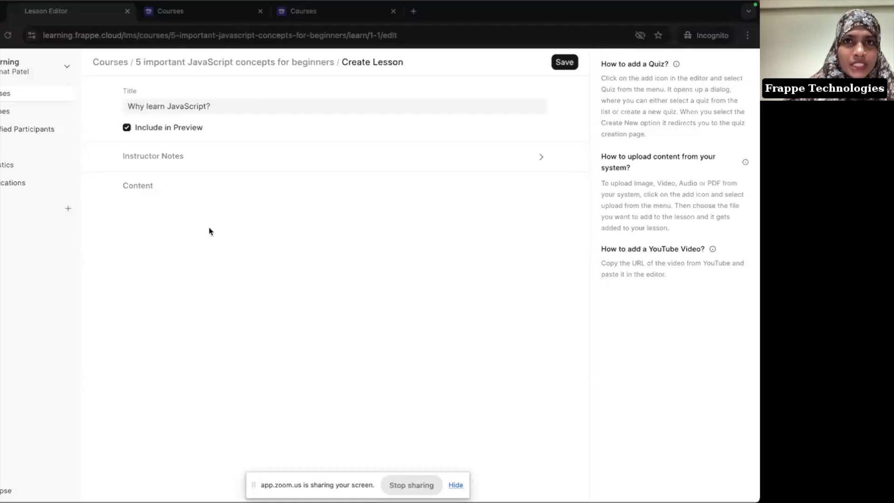
{"action": "key", "text": "super+Tab"}
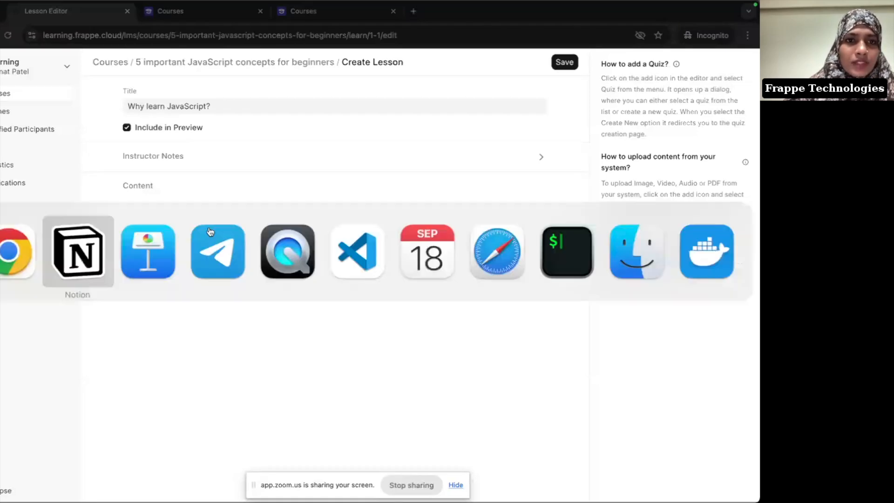
Step: Copy the sentence introducing the reasons from Notion into the lesson content
{"action": "left_click", "coordinate": [96, 250]}
{"action": "scroll", "coordinate": [233, 193], "scroll_direction": "down", "scroll_amount": 5}
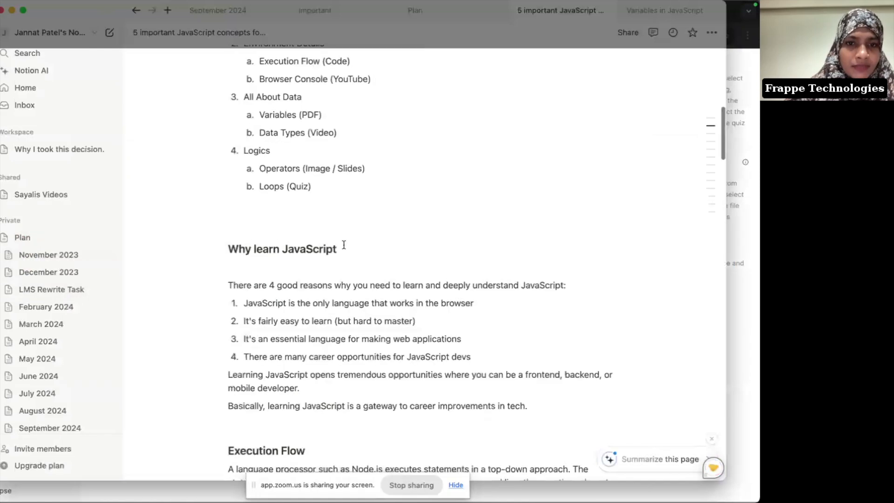
{"action": "left_click_drag", "start_coordinate": [229, 186], "coordinate": [574, 190]}
{"action": "key", "text": "super+c"}
{"action": "key", "text": "super+Tab"}
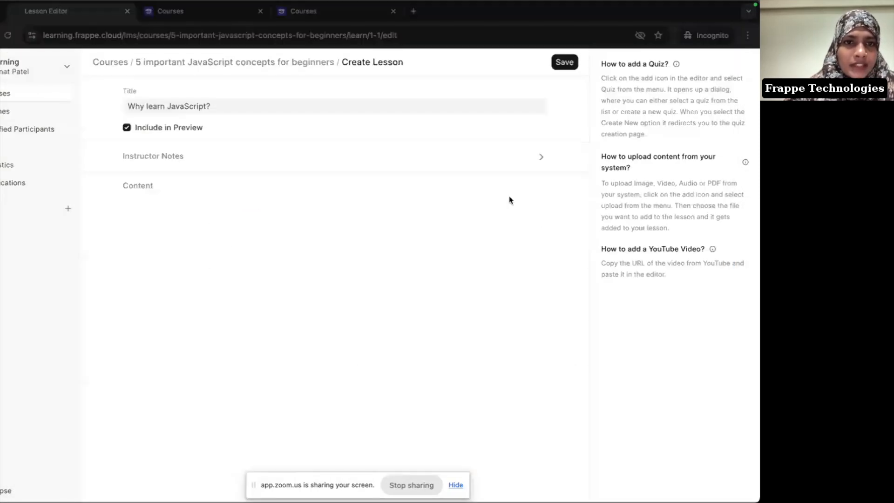
{"action": "left_click", "coordinate": [205, 260]}
{"action": "key", "text": "super+v"}
{"action": "key", "text": "Return"}
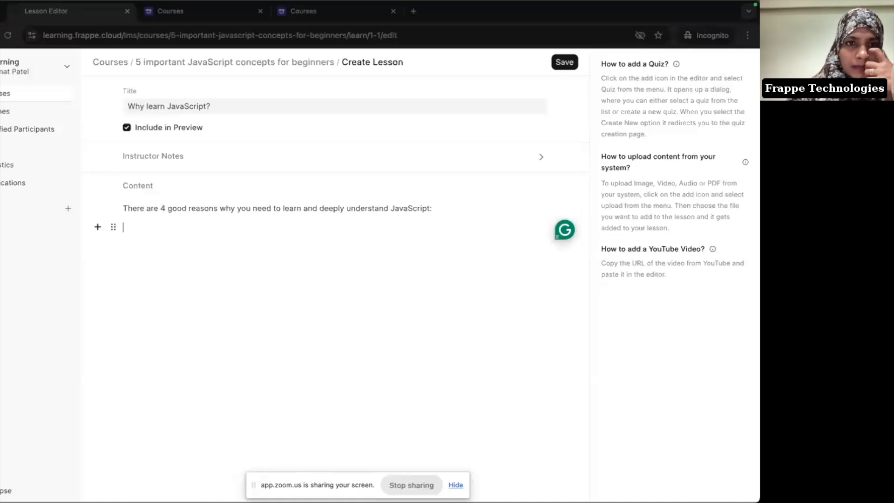
{"action": "key", "text": "Return"}
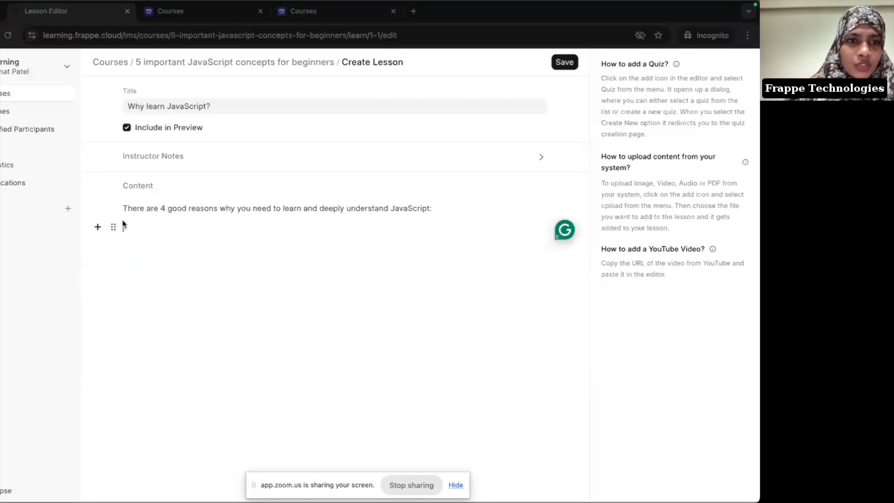
Step: Add a numbered list: Easy to learn, Works in a browser, Good job opportunities
{"action": "left_click", "coordinate": [98, 227]}
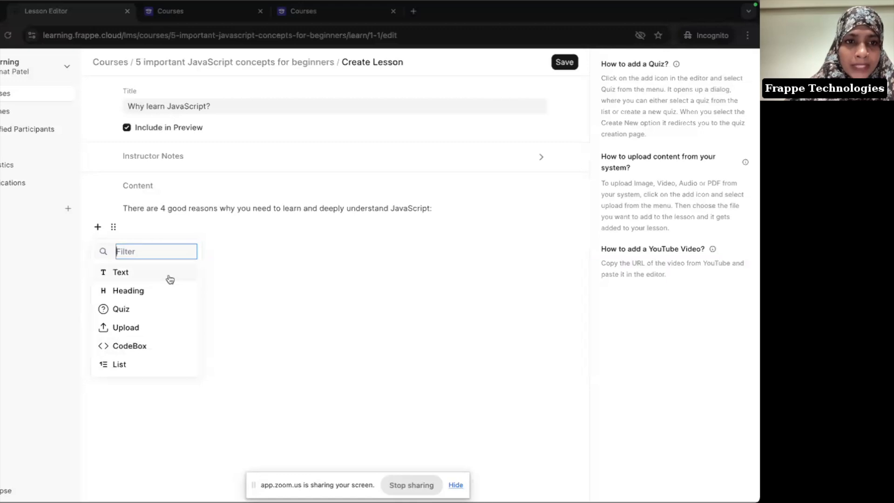
{"action": "left_click", "coordinate": [167, 222]}
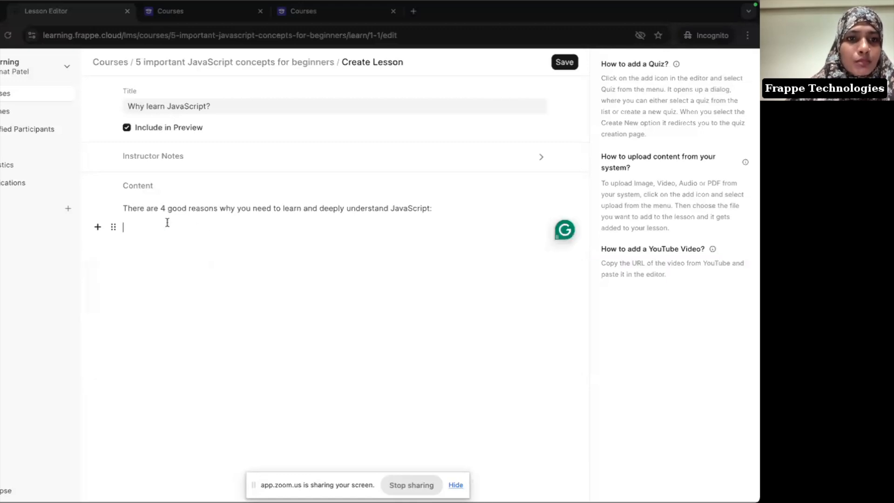
{"action": "key", "text": "Return"}
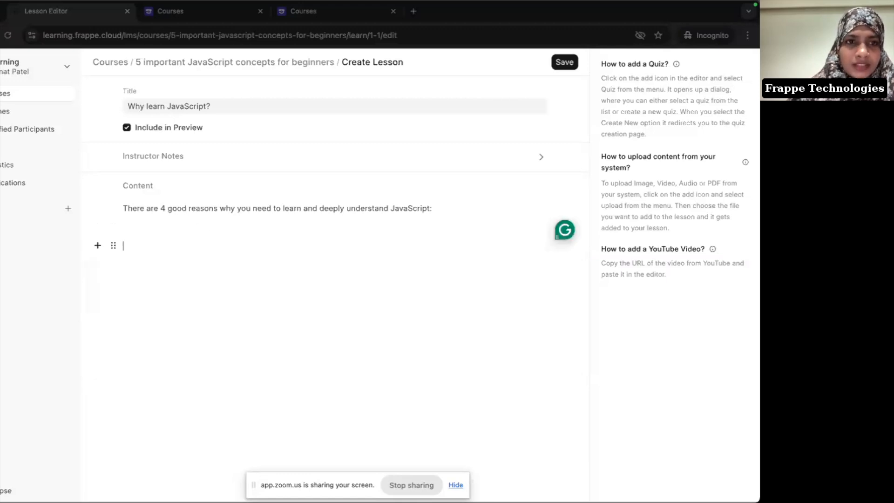
{"action": "type", "text": "/"}
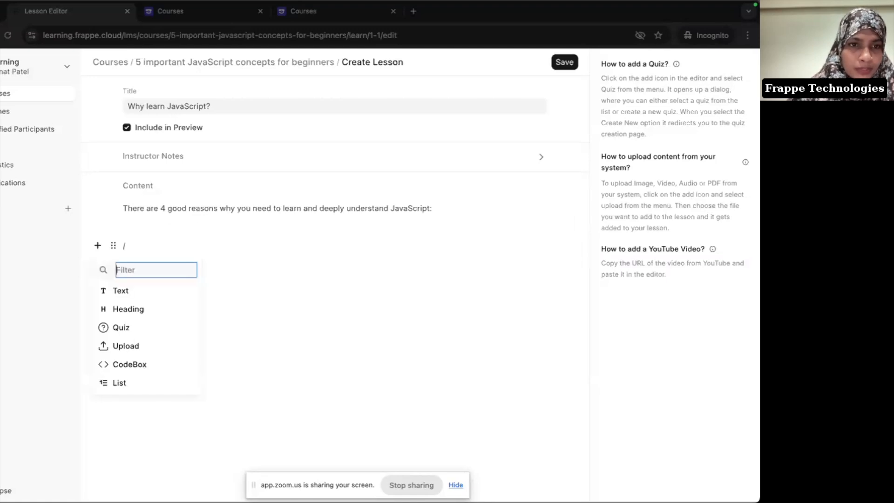
{"action": "key", "text": "Down"}
{"action": "key", "text": "Down"}
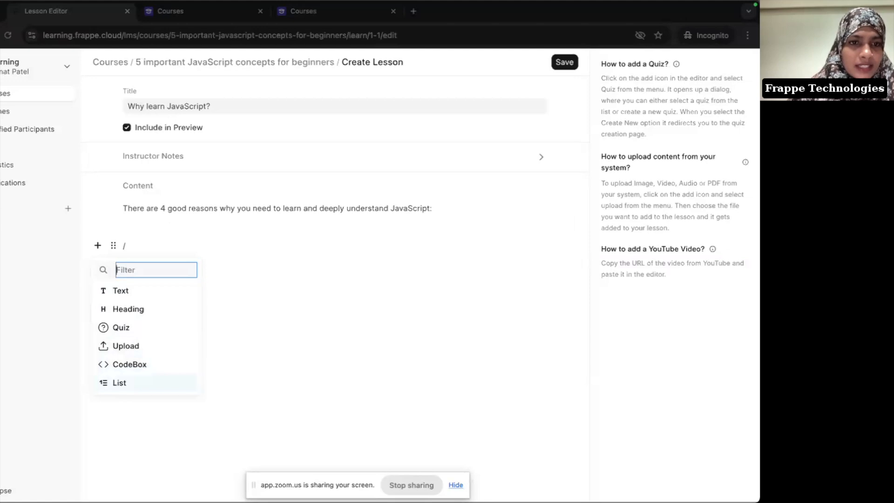
{"action": "key", "text": "Return"}
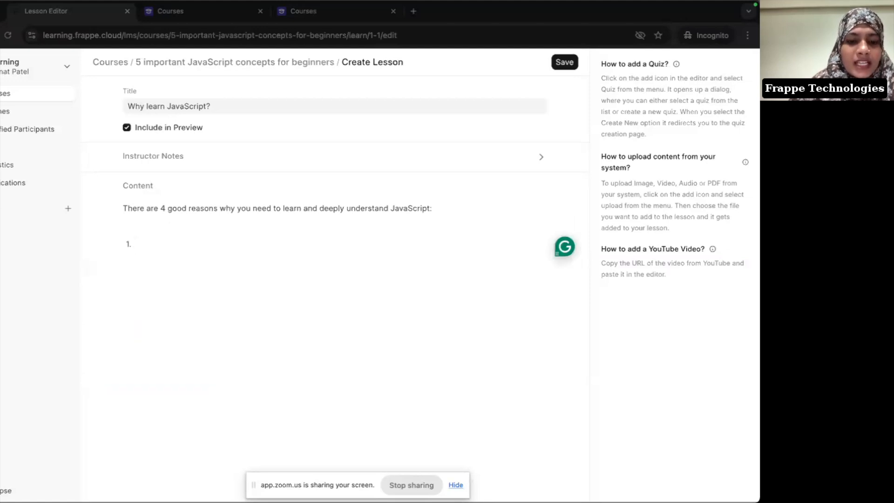
{"action": "type", "text": "Eas"}
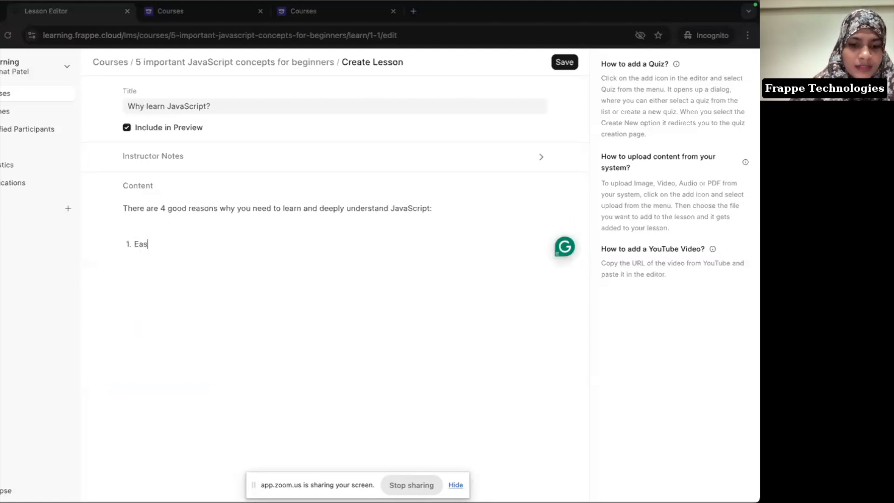
{"action": "type", "text": "y to learn"}
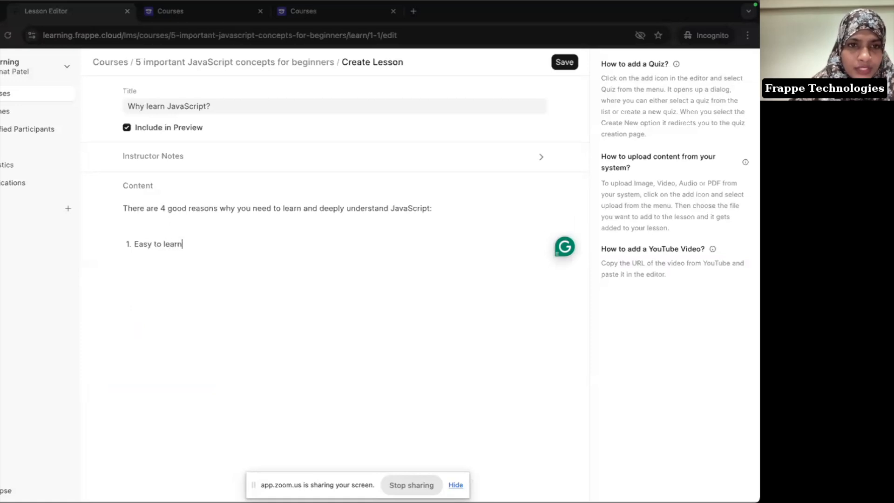
{"action": "key", "text": "Return"}
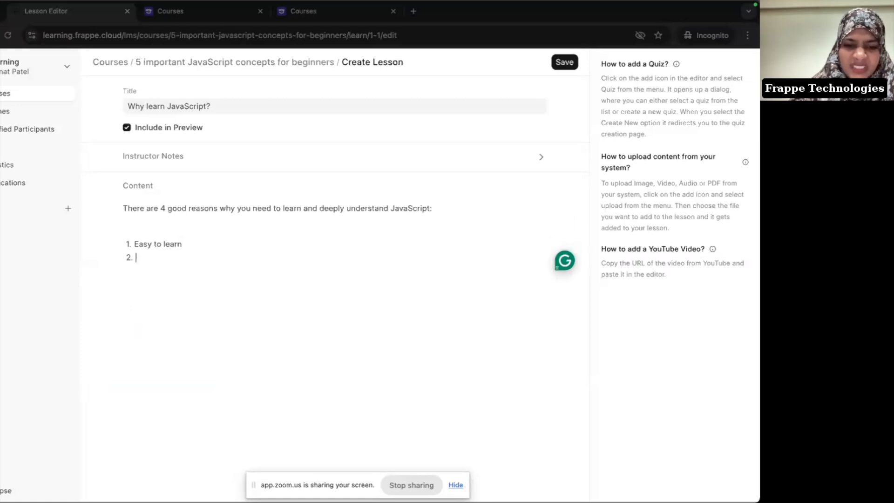
{"action": "type", "text": "Works in a browser"}
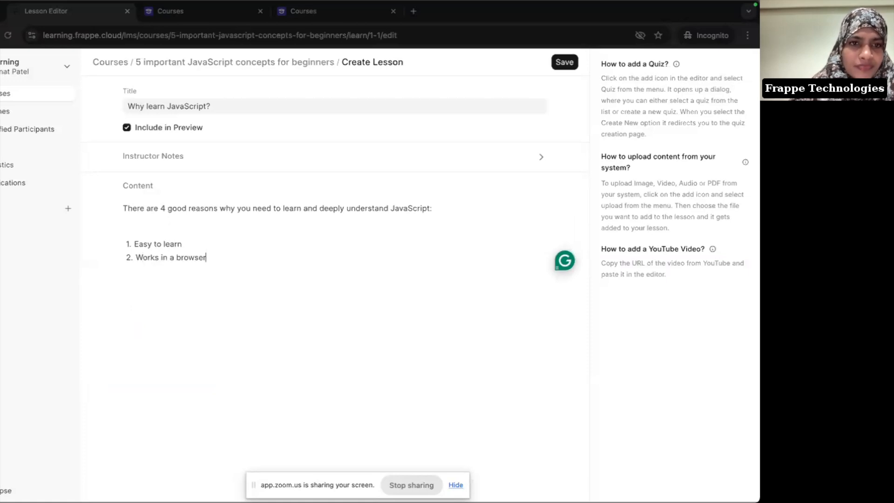
{"action": "key", "text": "Return"}
{"action": "type", "text": "Good job "}
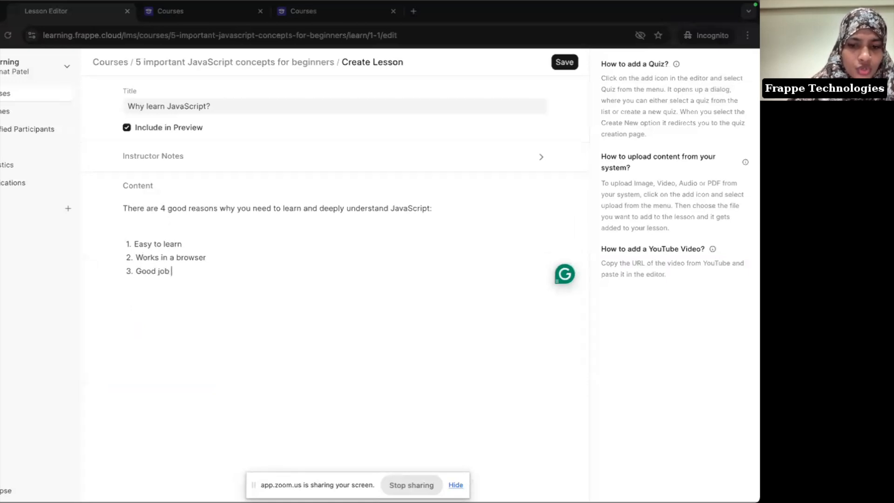
{"action": "type", "text": "opportunitie"}
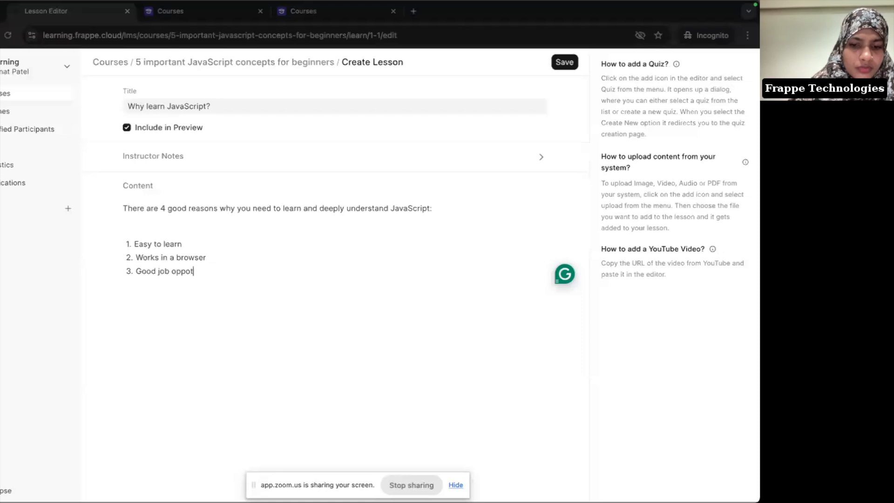
{"action": "type", "text": "s"}
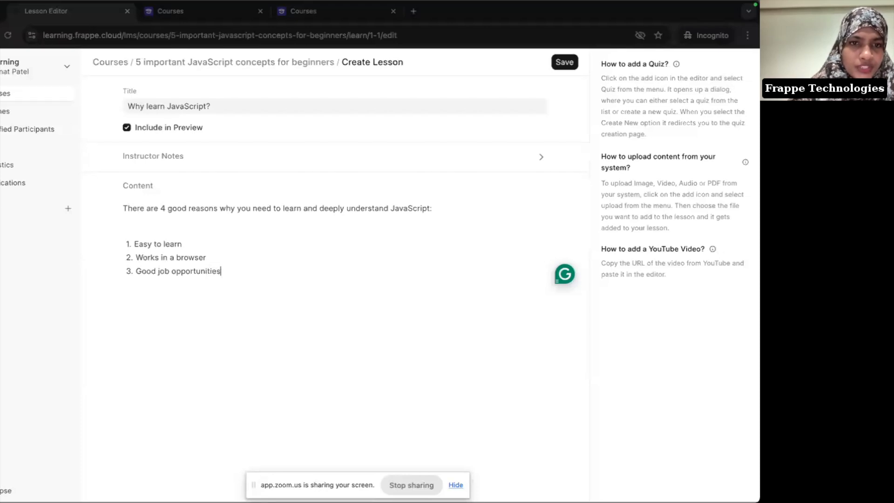
{"action": "key", "text": "Return"}
{"action": "key", "text": "BackSpace"}
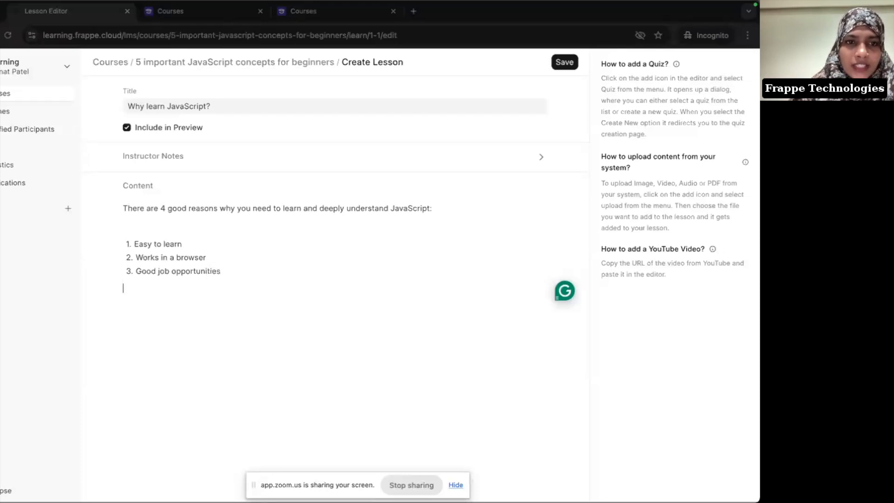
{"action": "key", "text": "Return"}
Step: Copy the two career-opportunity paragraphs from Notion and paste them below the list
{"action": "key", "text": "super+Tab"}
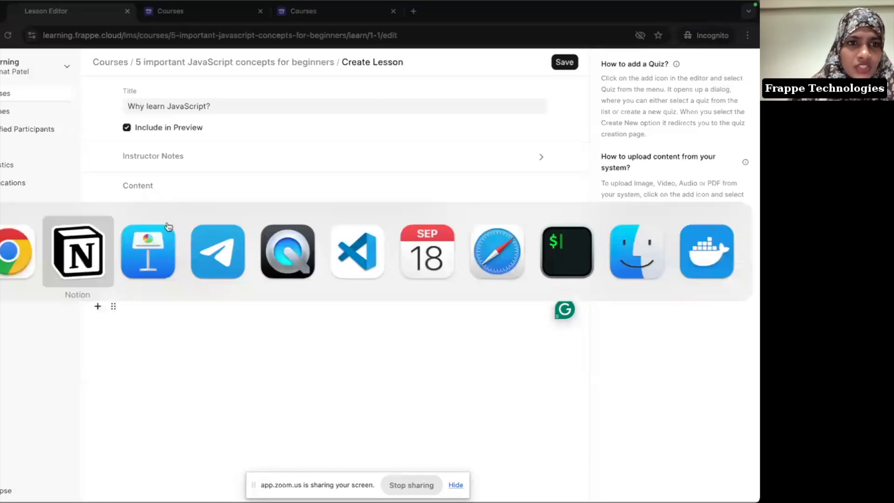
{"action": "left_click_drag", "start_coordinate": [228, 276], "coordinate": [608, 311]}
{"action": "key", "text": "super+c"}
{"action": "key", "text": "super+Tab"}
{"action": "key", "text": "super+v"}
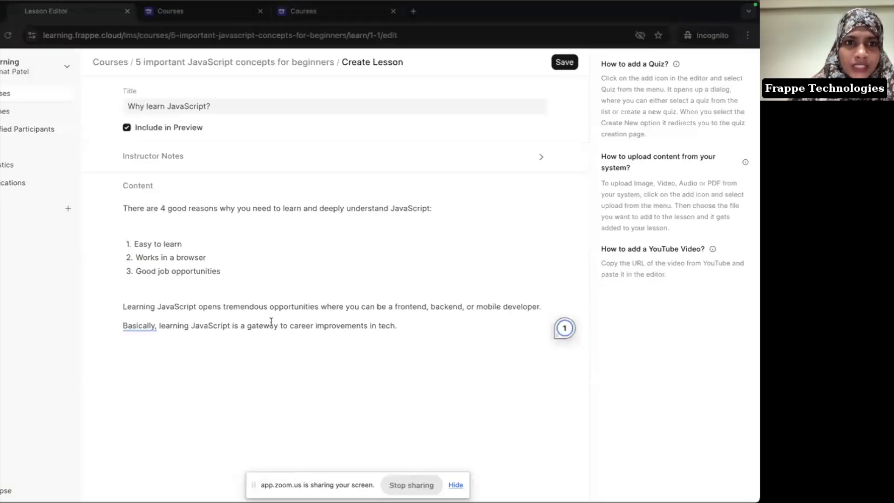
Step: Save the 'Why learn JavaScript?' lesson and reopen it in Edit Lesson
{"action": "left_click", "coordinate": [565, 63]}
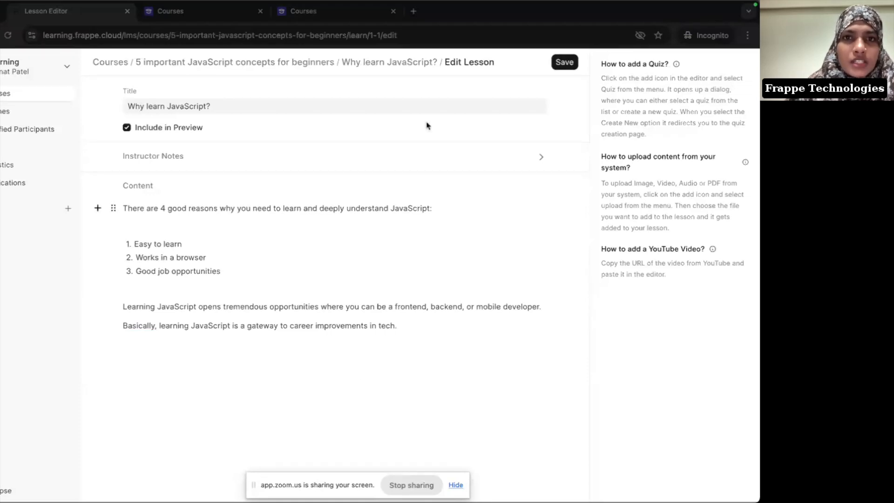
{"action": "left_click", "coordinate": [394, 64]}
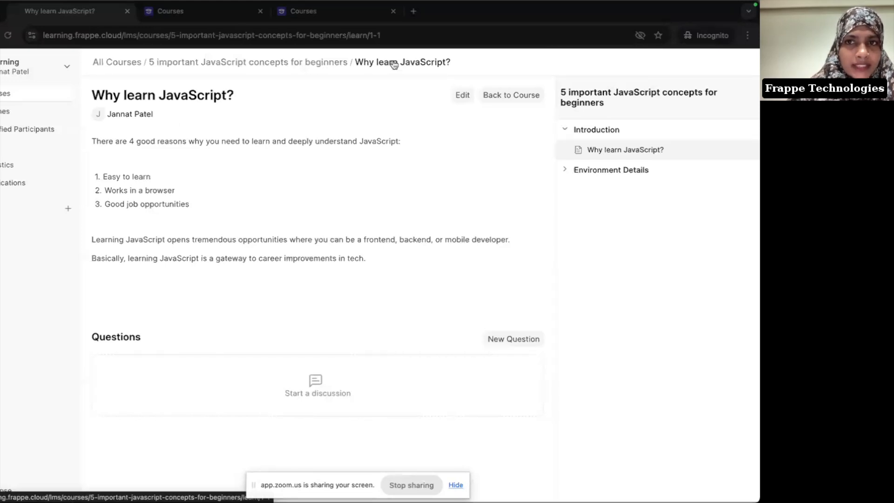
{"action": "left_click", "coordinate": [463, 95]}
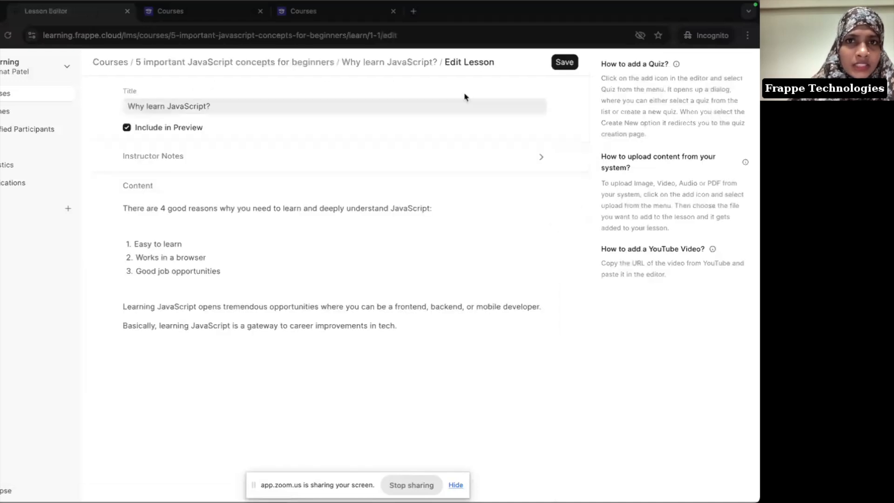
Step: Return to the course editor, expand Environment Details, and grab the Execution Flow paragraph from Notion
{"action": "left_click", "coordinate": [277, 66]}
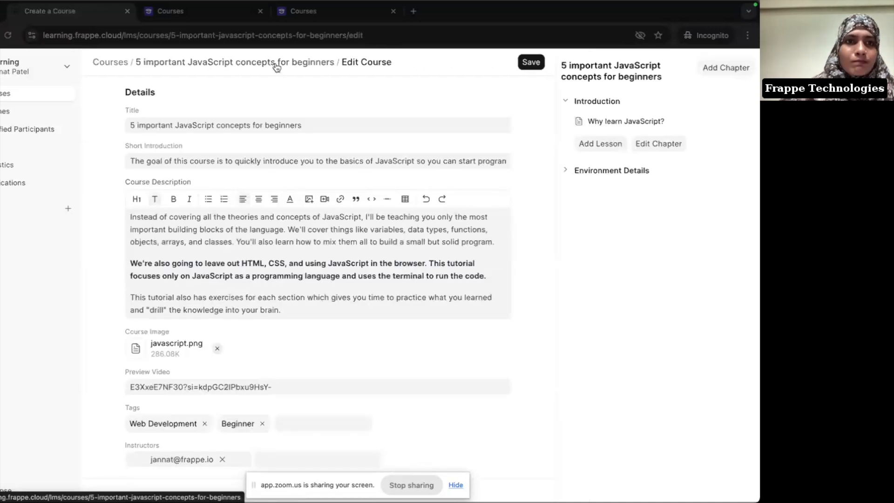
{"action": "left_click", "coordinate": [621, 172]}
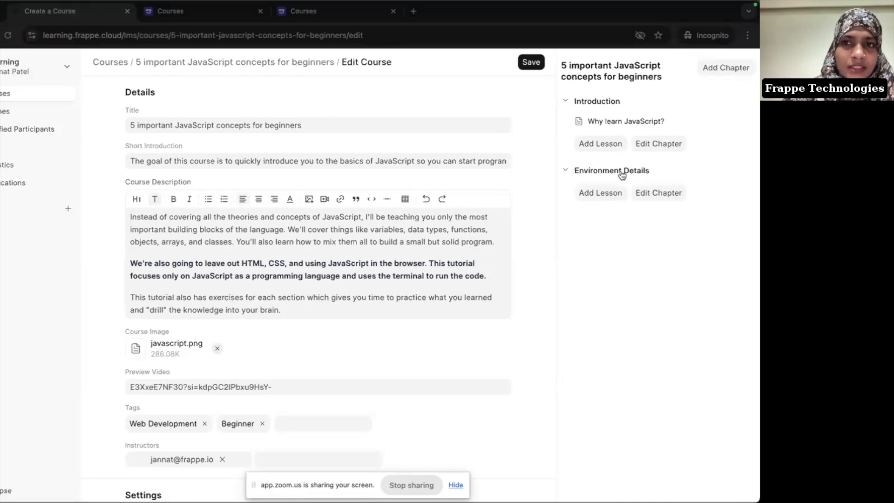
{"action": "key", "text": "super+Tab"}
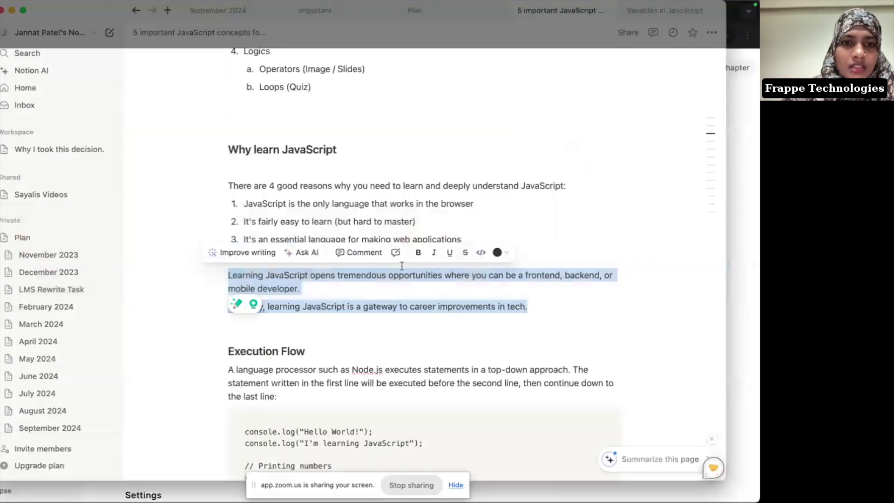
{"action": "scroll", "coordinate": [402, 266], "scroll_direction": "down", "scroll_amount": 8}
{"action": "scroll", "coordinate": [402, 266], "scroll_direction": "down", "scroll_amount": 1}
{"action": "scroll", "coordinate": [402, 266], "scroll_direction": "down", "scroll_amount": 1}
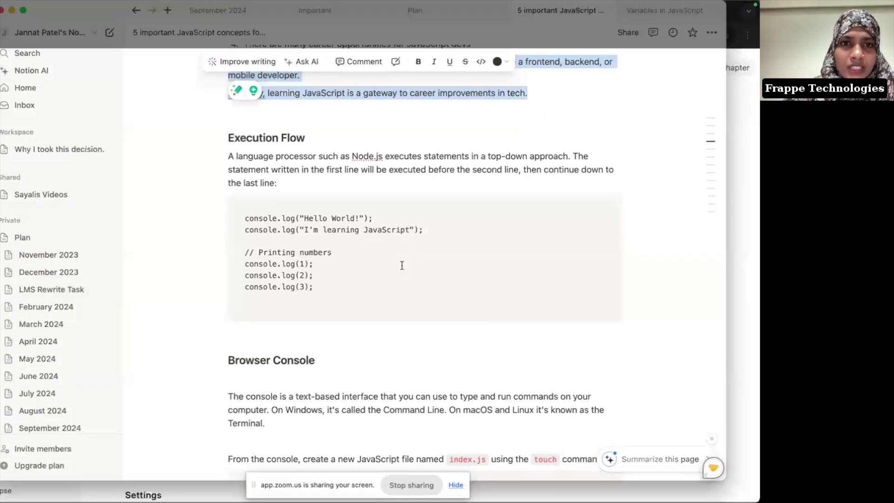
{"action": "left_click_drag", "start_coordinate": [230, 154], "coordinate": [296, 187]}
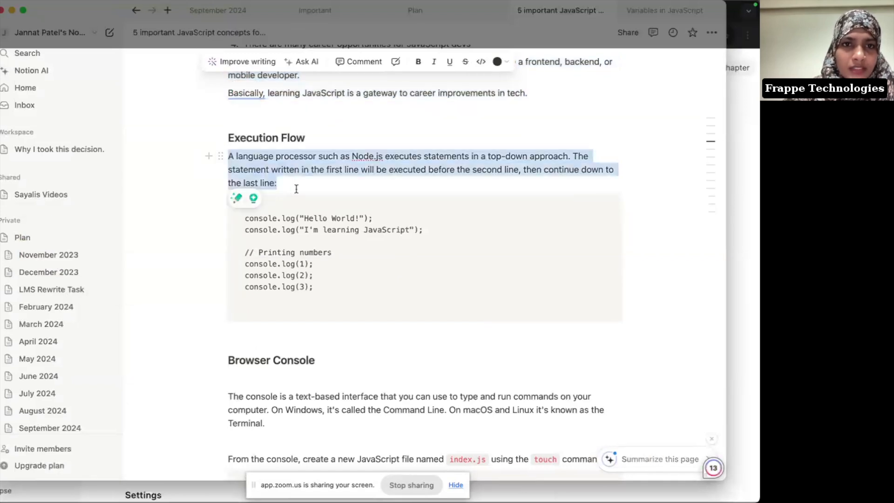
{"action": "key", "text": "super+Tab"}
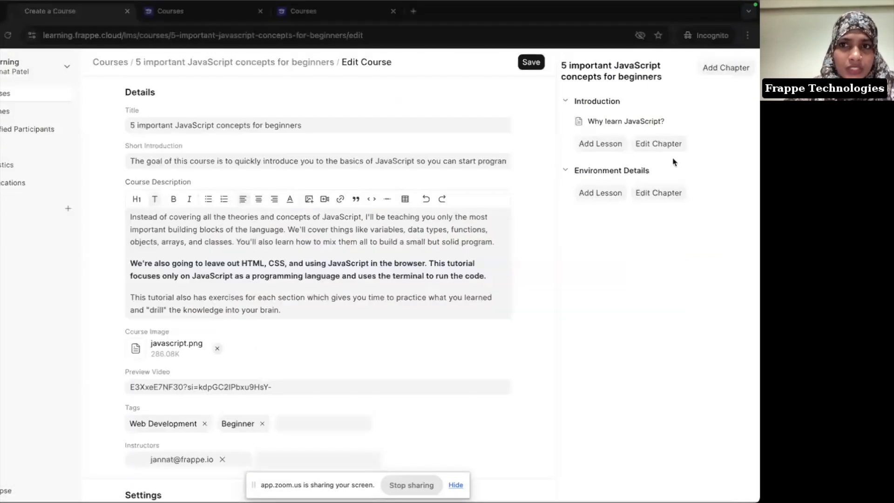
Step: Add an Environment Details lesson titled 'Execution Flow' containing the pasted paragraph
{"action": "left_click", "coordinate": [601, 193]}
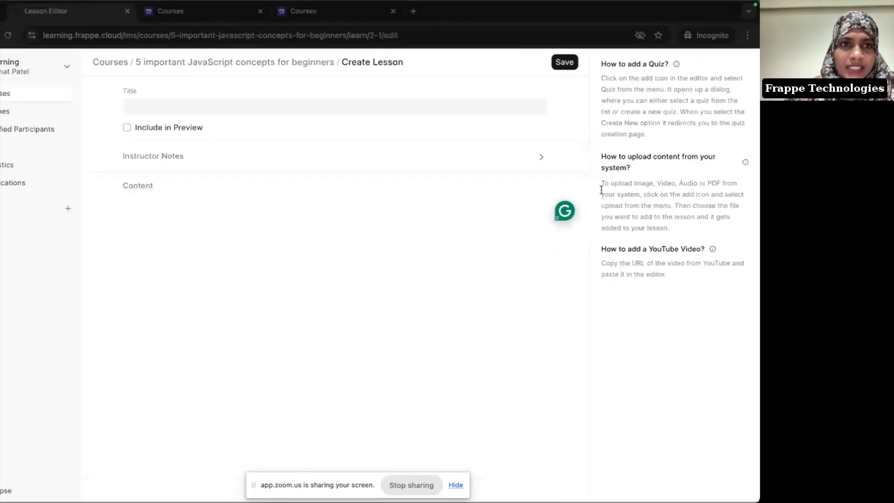
{"action": "left_click", "coordinate": [310, 107]}
{"action": "type", "text": "E"}
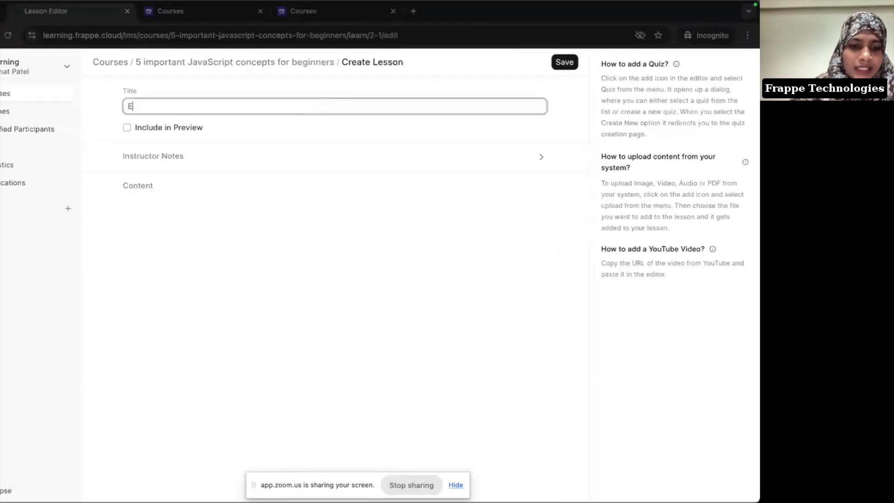
{"action": "type", "text": "xecution Flow"}
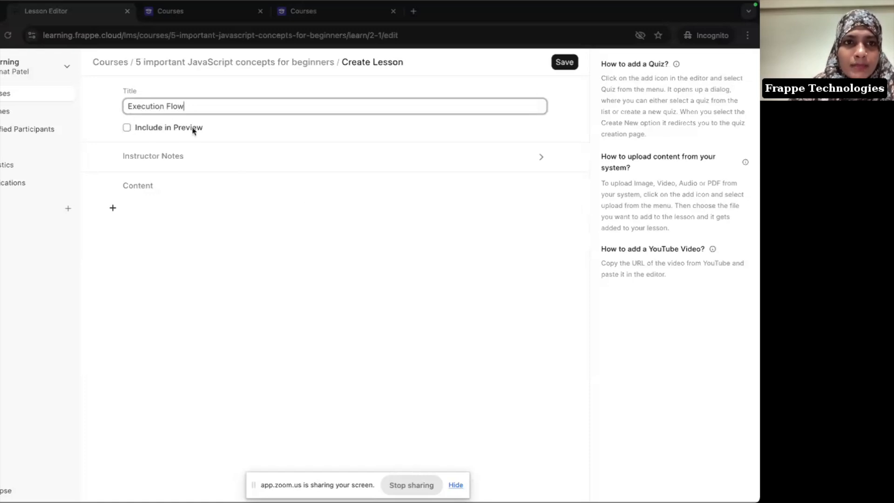
{"action": "left_click", "coordinate": [164, 229]}
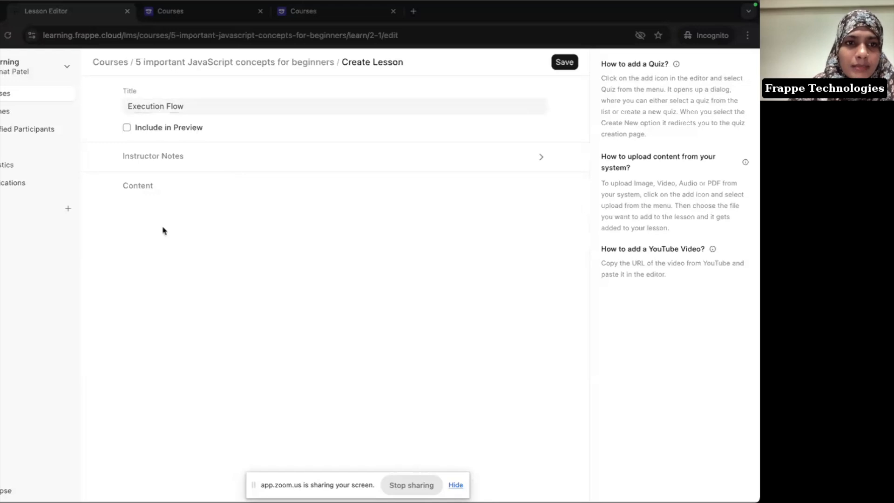
{"action": "left_click", "coordinate": [175, 199]}
{"action": "type", "text": "A language processor such as Node.js executes statements in a top-down approach. The statement written in the first line will be executed before the second line, then continue down to the last line."}
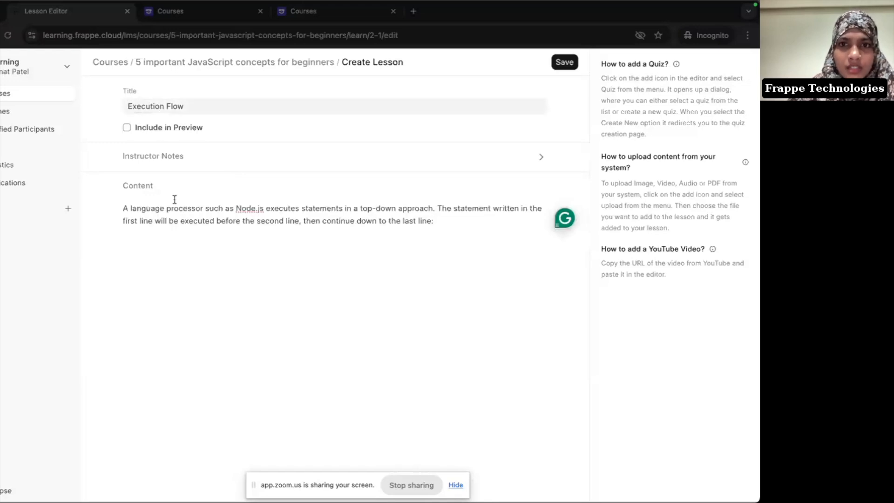
{"action": "key", "text": "Return"}
{"action": "key", "text": "Return"}
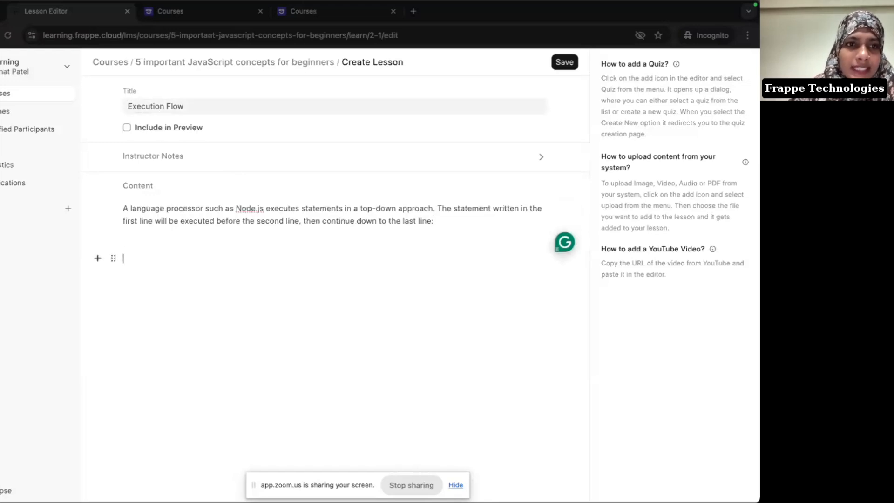
Step: Copy the example console.log code lines from the Notion notes into the clipboard
{"action": "key", "text": "super+Tab"}
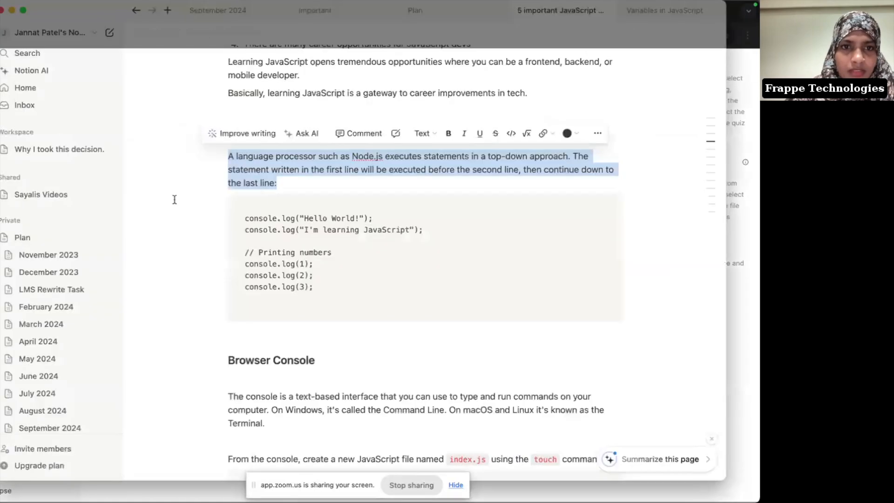
{"action": "left_click_drag", "start_coordinate": [243, 217], "coordinate": [331, 288]}
{"action": "key", "text": "super+c"}
{"action": "key", "text": "super+Tab"}
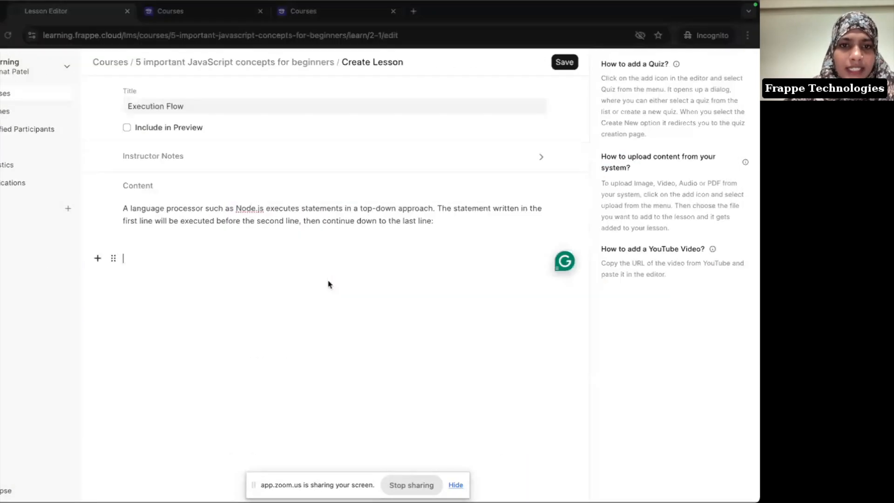
{"action": "type", "text": "/"}
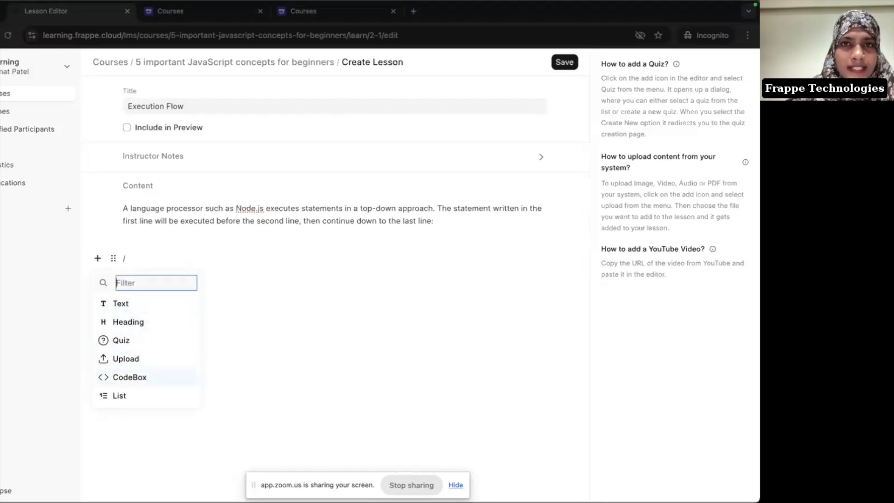
Step: Insert a code block with the console.log example and set its language to JavaScript
{"action": "key", "text": "Return"}
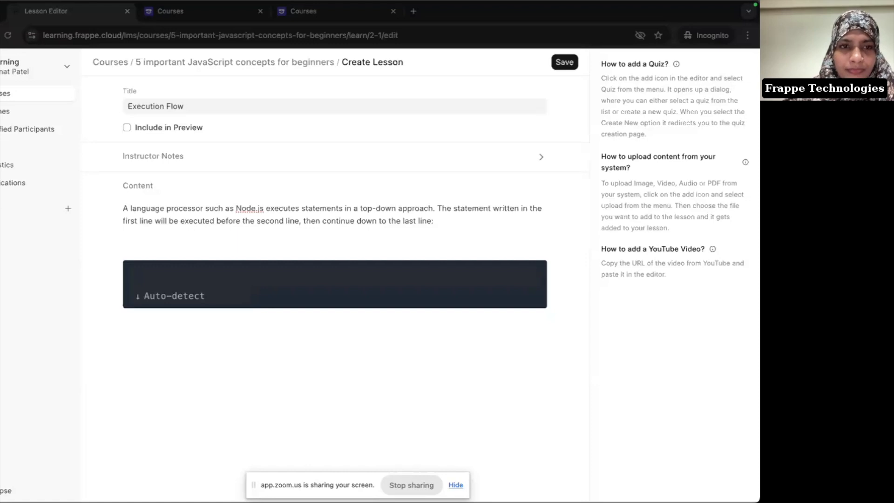
{"action": "key", "text": "super+v"}
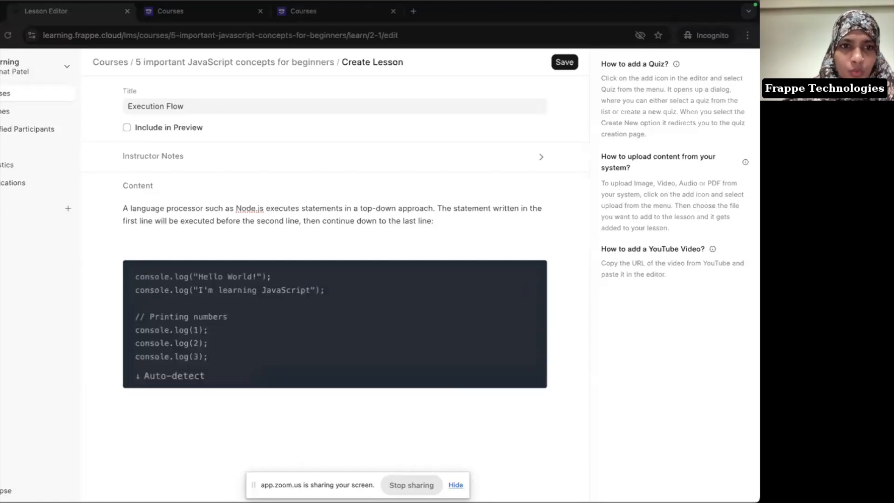
{"action": "left_click", "coordinate": [178, 378]}
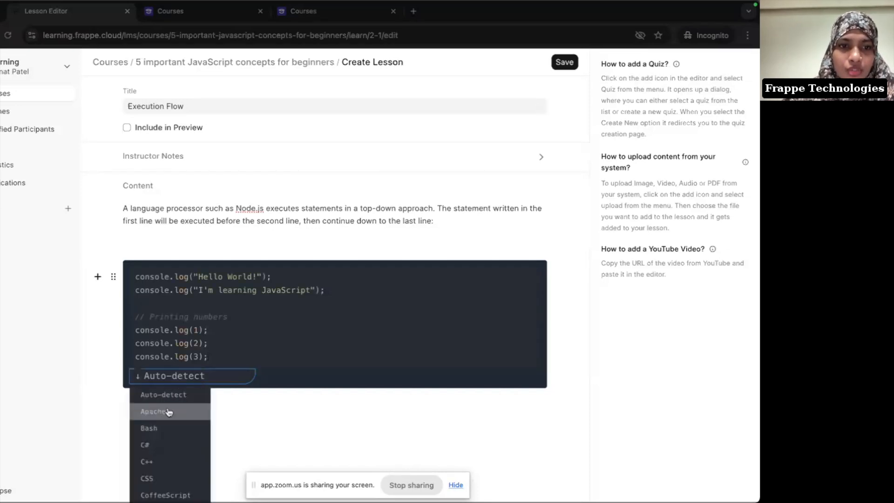
{"action": "scroll", "coordinate": [169, 412], "scroll_direction": "down", "scroll_amount": 4}
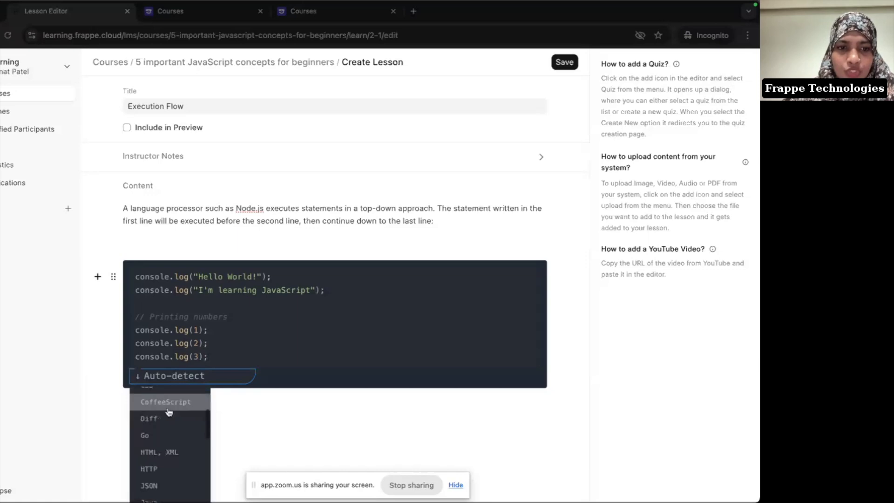
{"action": "scroll", "coordinate": [169, 411], "scroll_direction": "down", "scroll_amount": 2}
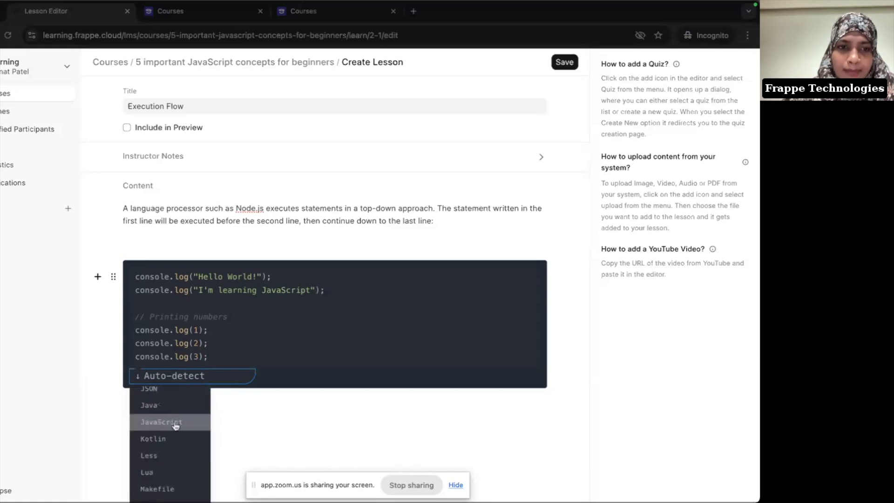
{"action": "left_click", "coordinate": [175, 424]}
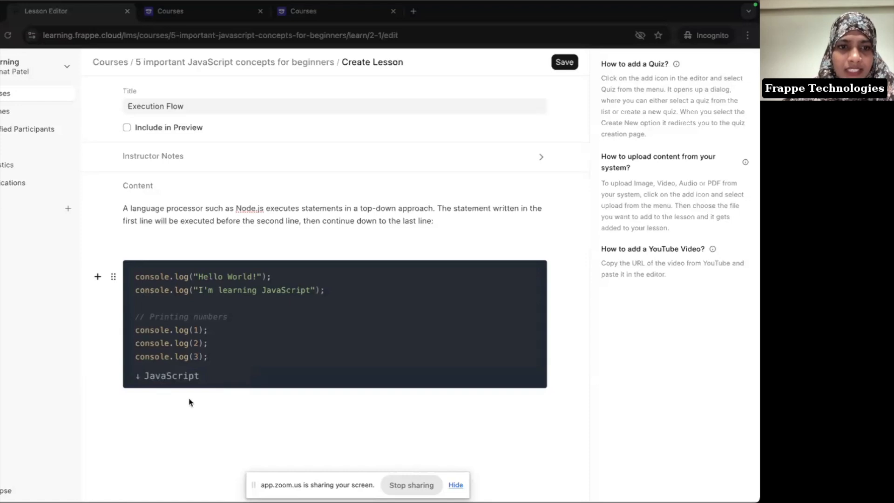
{"action": "scroll", "coordinate": [197, 403], "scroll_direction": "down", "scroll_amount": 1}
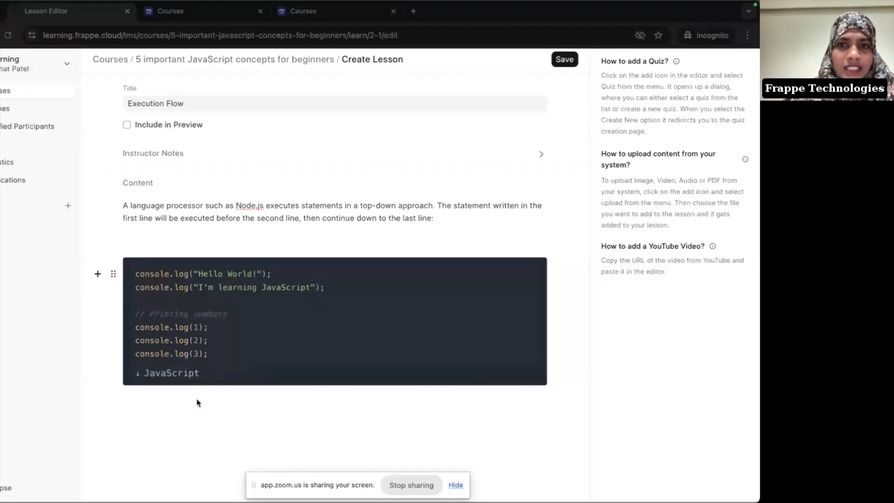
{"action": "scroll", "coordinate": [170, 263], "scroll_direction": "up", "scroll_amount": 1}
Step: Remove the empty line above the code and save the Execution Flow lesson
{"action": "left_click", "coordinate": [159, 243]}
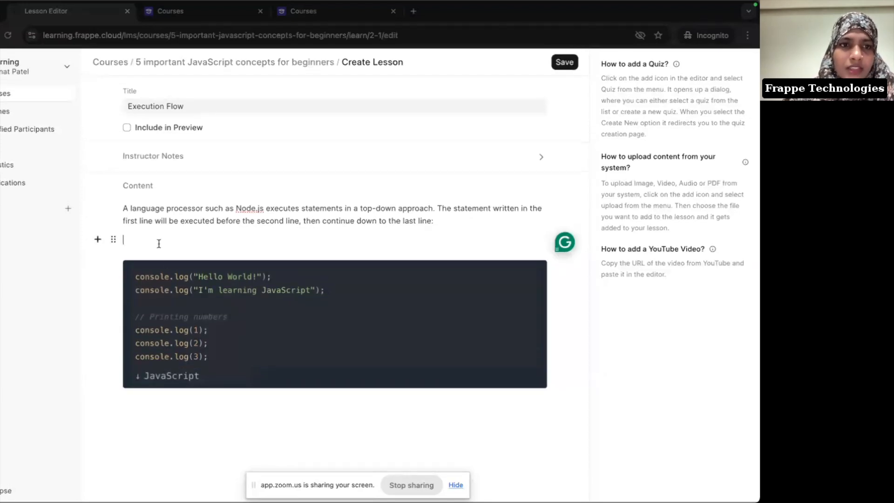
{"action": "key", "text": "BackSpace"}
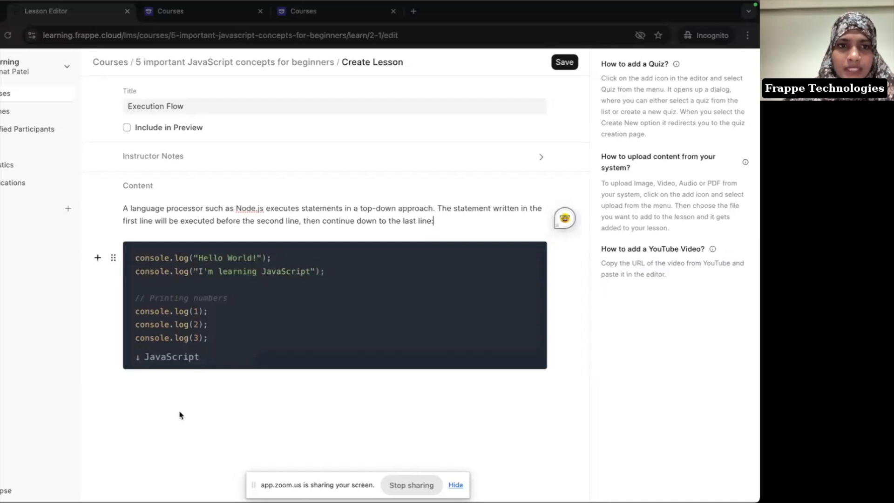
{"action": "left_click", "coordinate": [564, 62]}
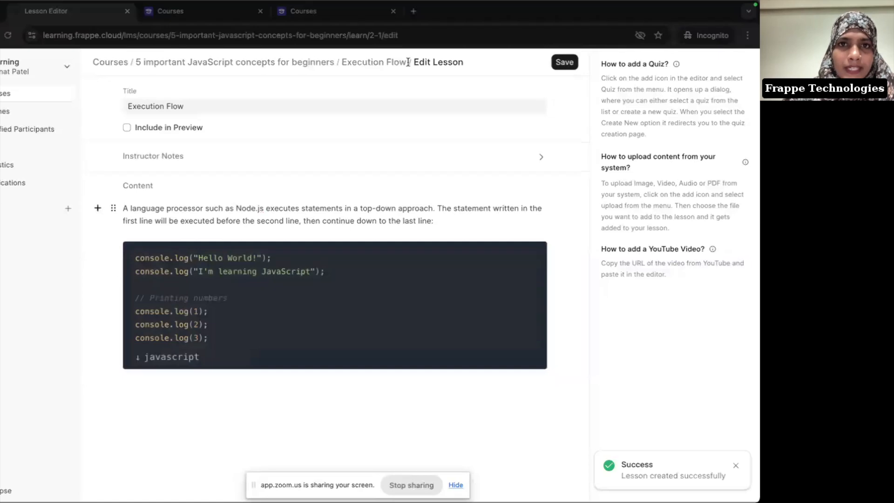
{"action": "left_click", "coordinate": [359, 66]}
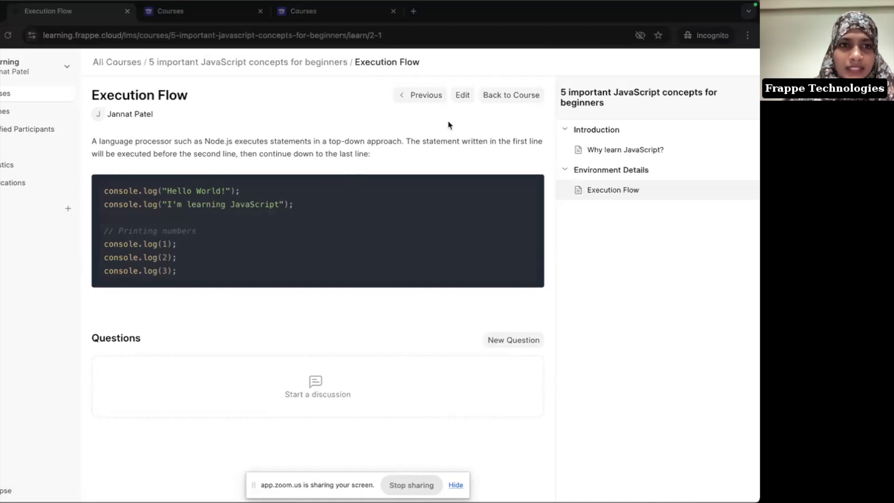
{"action": "left_click", "coordinate": [469, 102]}
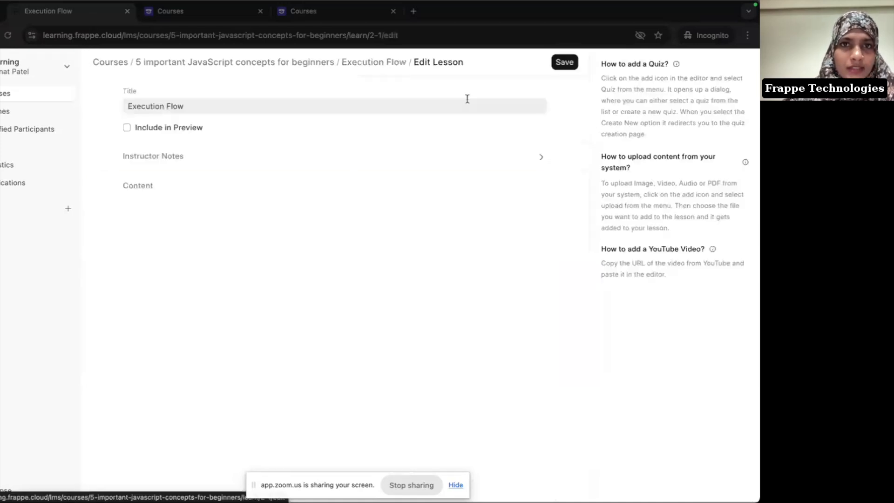
Step: Return to the course editor with Environment Details expanded, and scroll Notion to Browser Console
{"action": "left_click", "coordinate": [289, 68]}
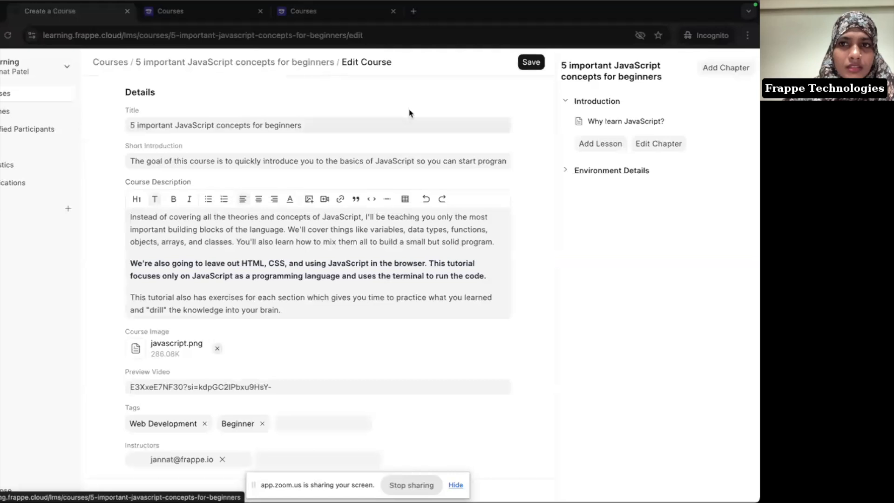
{"action": "left_click", "coordinate": [610, 171]}
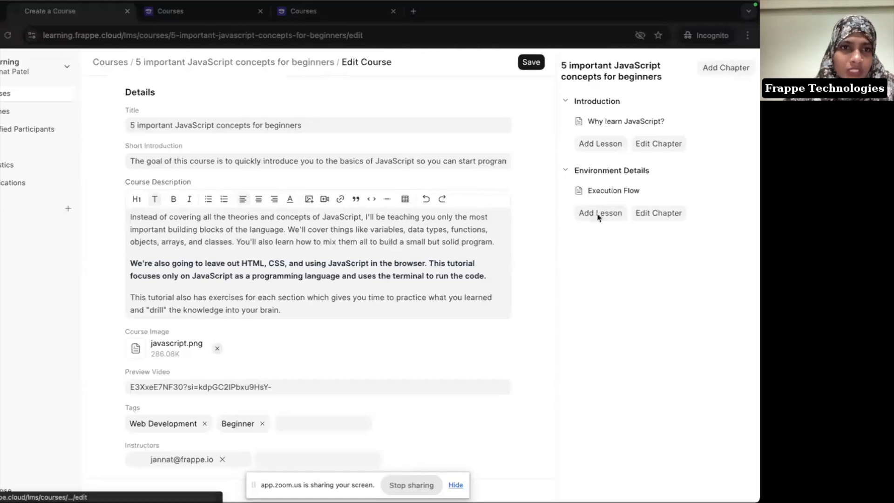
{"action": "key", "text": "super+Tab"}
{"action": "scroll", "coordinate": [396, 277], "scroll_direction": "down", "scroll_amount": 5}
Step: Select both Browser Console paragraphs in the Notion notes
{"action": "scroll", "coordinate": [396, 277], "scroll_direction": "down", "scroll_amount": 2}
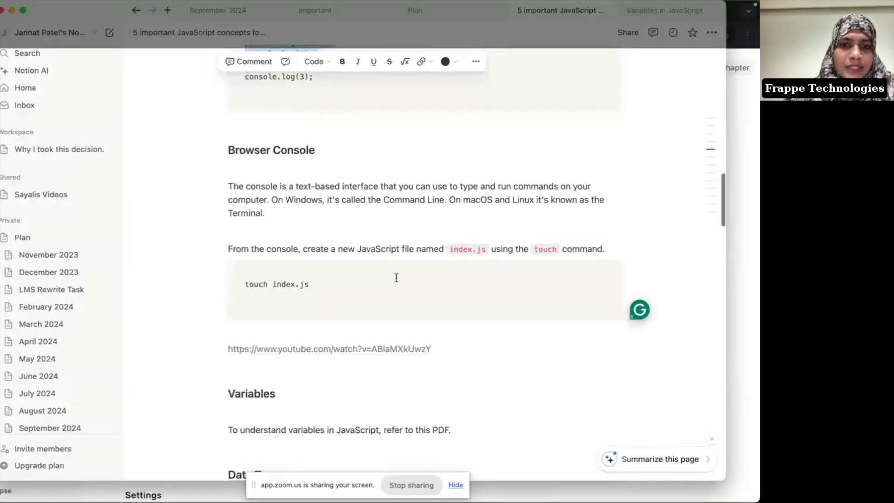
{"action": "key", "text": "super+Tab"}
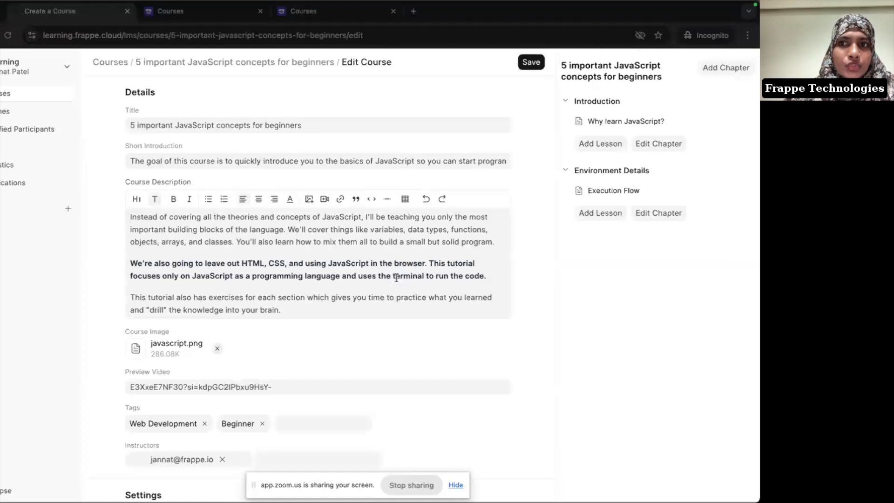
{"action": "key", "text": "super+Tab"}
{"action": "left_click_drag", "start_coordinate": [229, 186], "coordinate": [627, 262]}
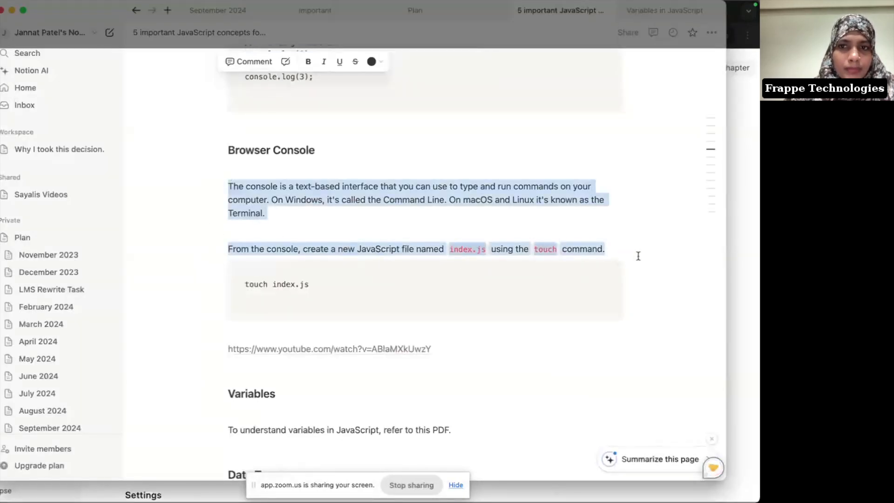
{"action": "key", "text": "super+Tab"}
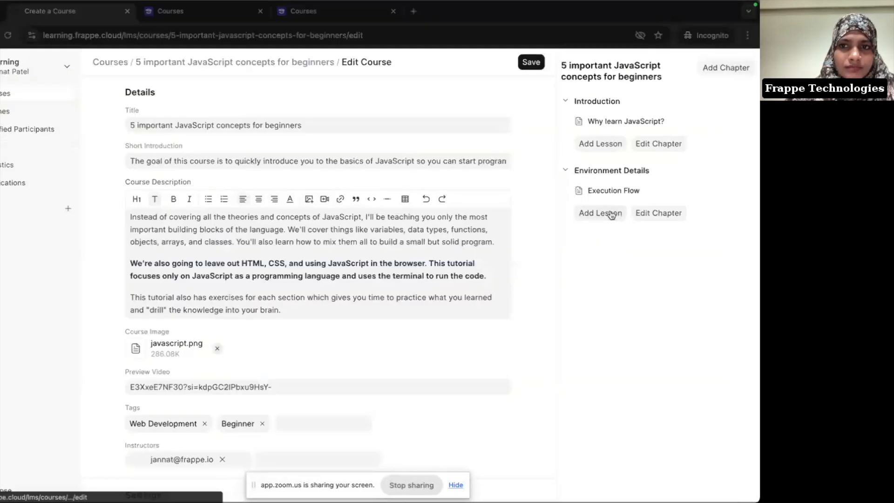
Step: Add an Environment Details lesson titled 'Browser Console' holding the two pasted console paragraphs
{"action": "left_click", "coordinate": [610, 213]}
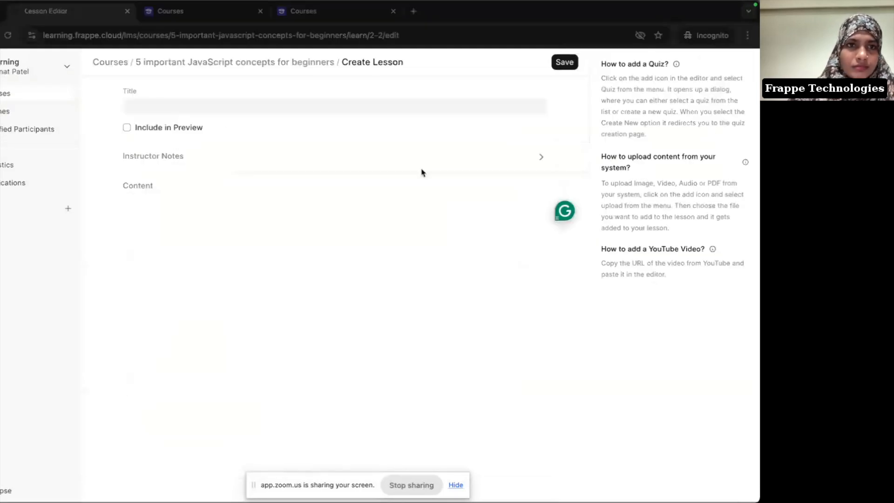
{"action": "left_click", "coordinate": [197, 109]}
{"action": "type", "text": "Browser Console"}
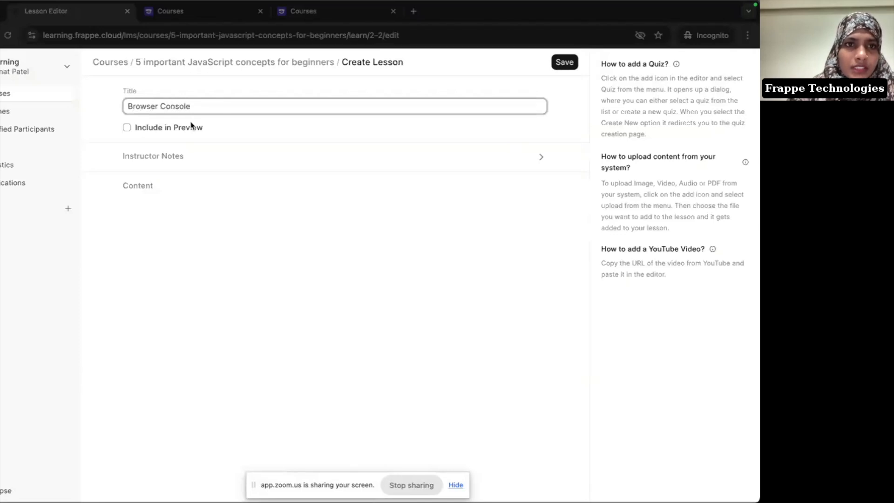
{"action": "left_click", "coordinate": [146, 213]}
{"action": "type", "text": "The console is a text-based interface that you can use to type and run commands on your computer. On Windows, it's called the Command Line. On macOS and Linux it's known as the Terminal. From the console, create a new JavaScript file named `index.js` using the `touch` command."}
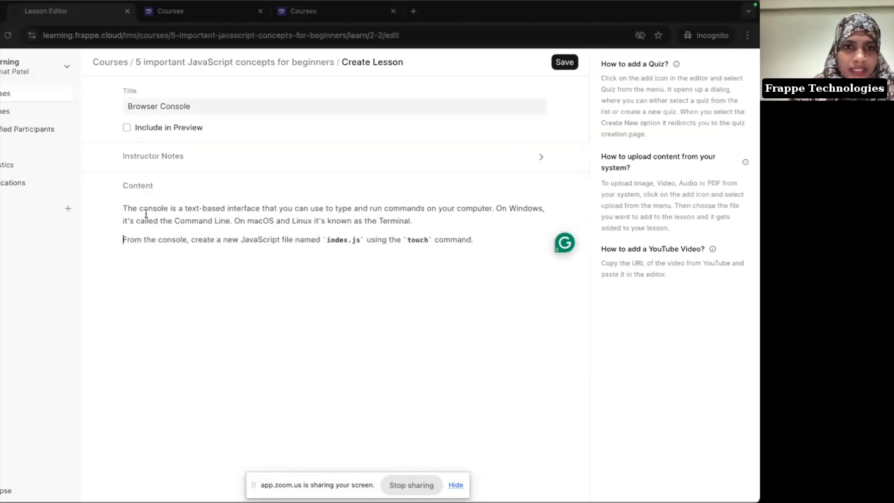
{"action": "key", "text": "Return"}
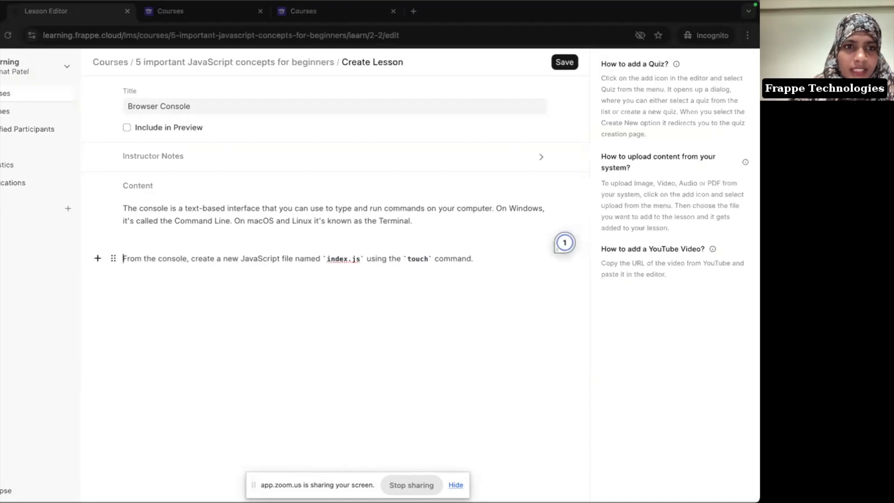
{"action": "key", "text": "super+z"}
{"action": "left_click", "coordinate": [494, 251]}
{"action": "left_click", "coordinate": [467, 239]}
{"action": "key", "text": "BackSpace"}
{"action": "key", "text": "Return"}
{"action": "key", "text": "Return"}
Step: Insert a CodeBox block for touch index.js below the console paragraphs, with JavaScript as its language
{"action": "type", "text": "/"}
{"action": "key", "text": "Down"}
{"action": "key", "text": "Down"}
{"action": "key", "text": "Down"}
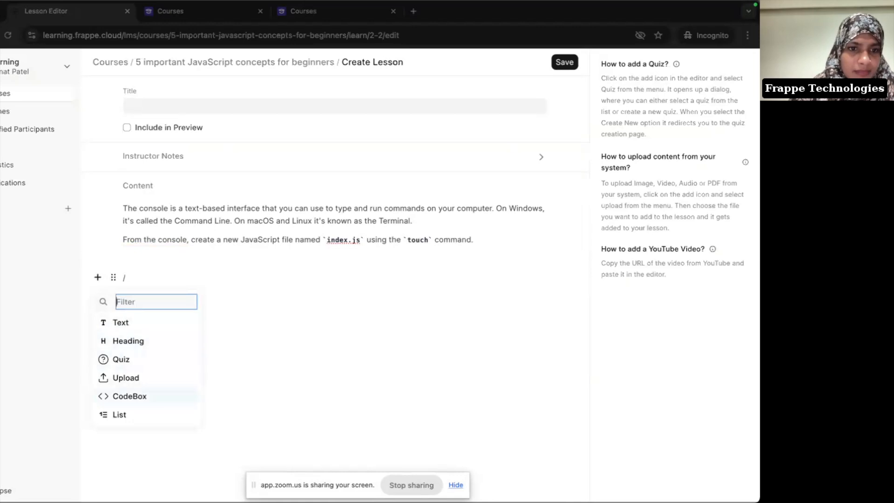
{"action": "key", "text": "Return"}
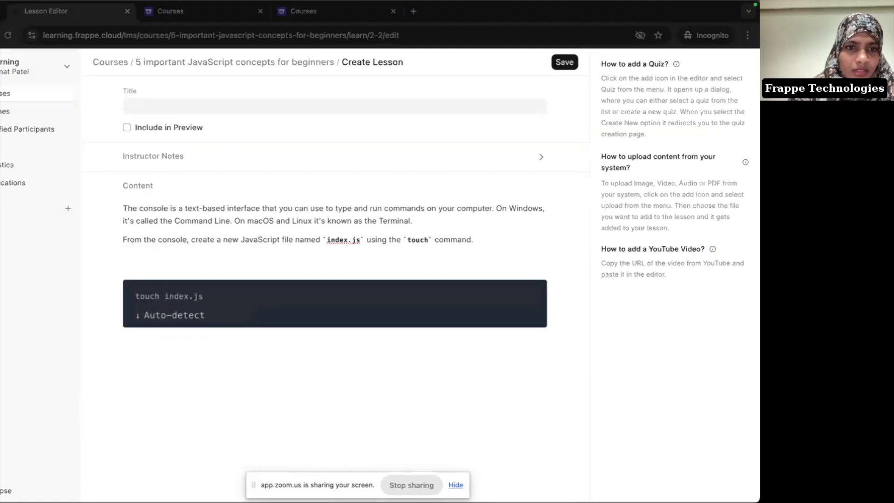
{"action": "left_click", "coordinate": [176, 315]}
{"action": "scroll", "coordinate": [169, 381], "scroll_direction": "down", "scroll_amount": 3}
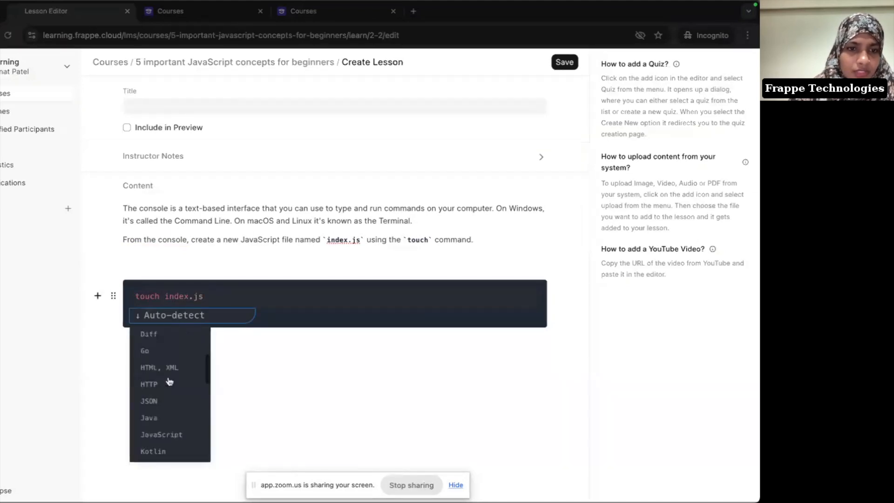
{"action": "left_click", "coordinate": [179, 416]}
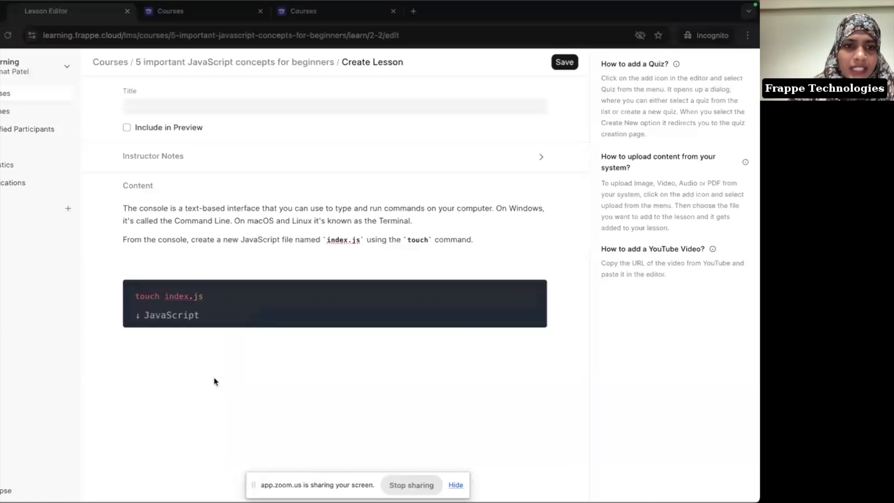
Step: Move the empty line below the code block and return to the Notion notes
{"action": "left_click", "coordinate": [234, 248]}
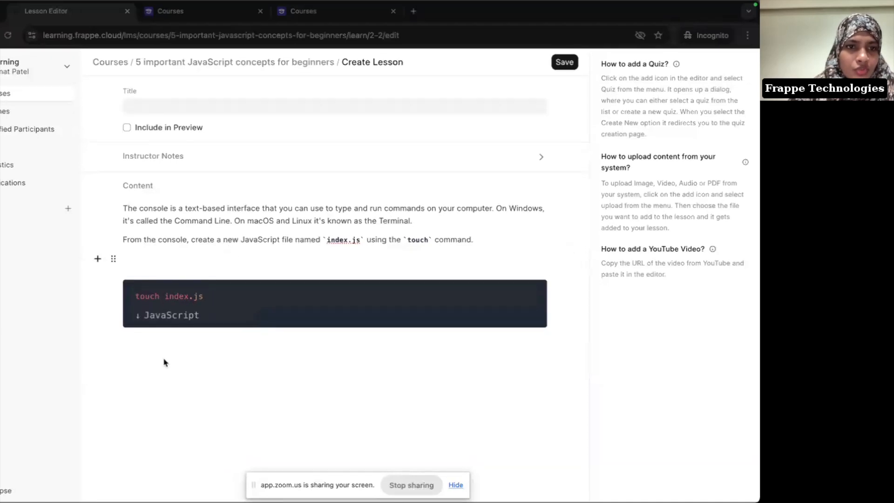
{"action": "left_click", "coordinate": [115, 261]}
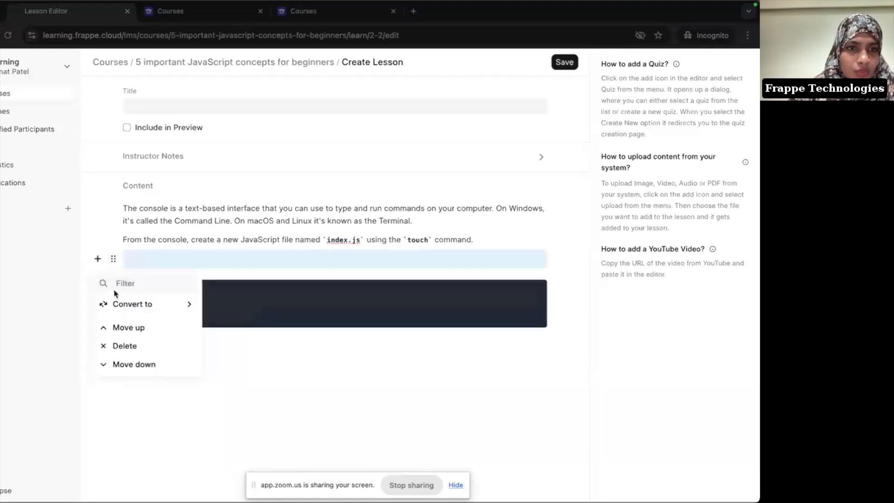
{"action": "left_click", "coordinate": [129, 364]}
{"action": "left_click", "coordinate": [162, 373]}
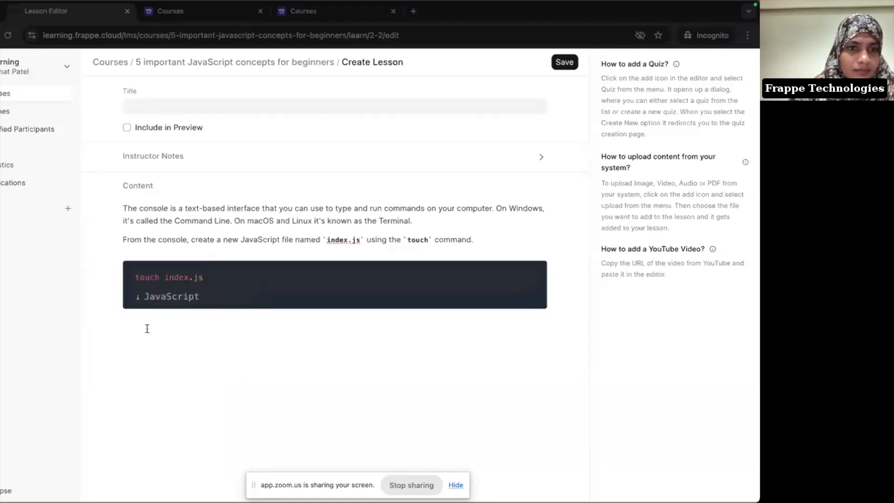
{"action": "key", "text": "super+Tab"}
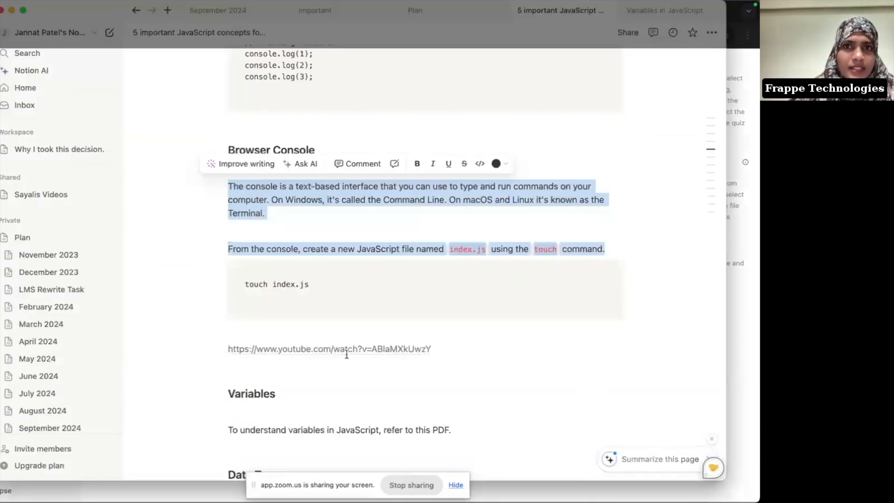
Step: Copy the address of the 'Debugging JavaScript - Are you doing it wrong?' video and return to the lesson editor
{"action": "key", "text": "super+Tab"}
{"action": "key", "text": "super+grave"}
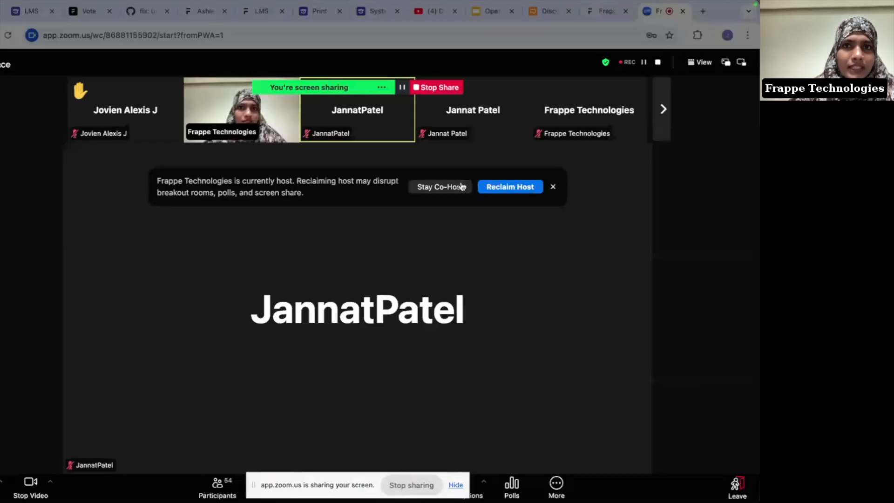
{"action": "left_click", "coordinate": [424, 16]}
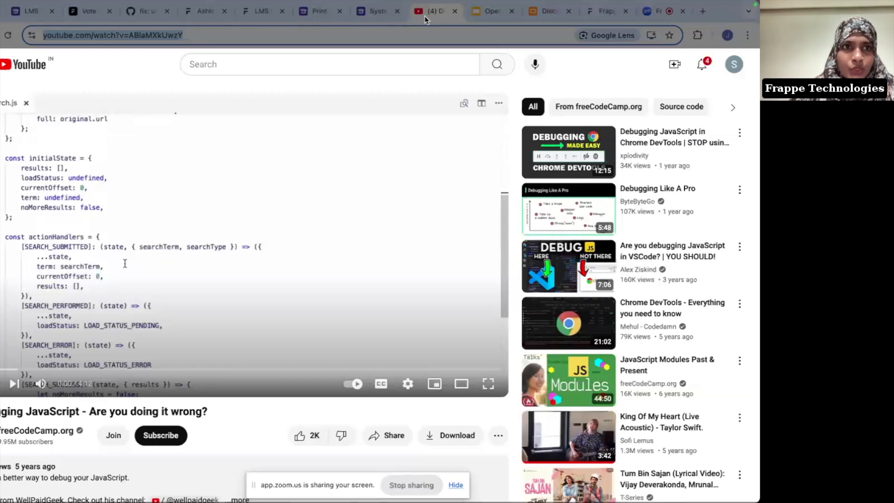
{"action": "left_click", "coordinate": [115, 39]}
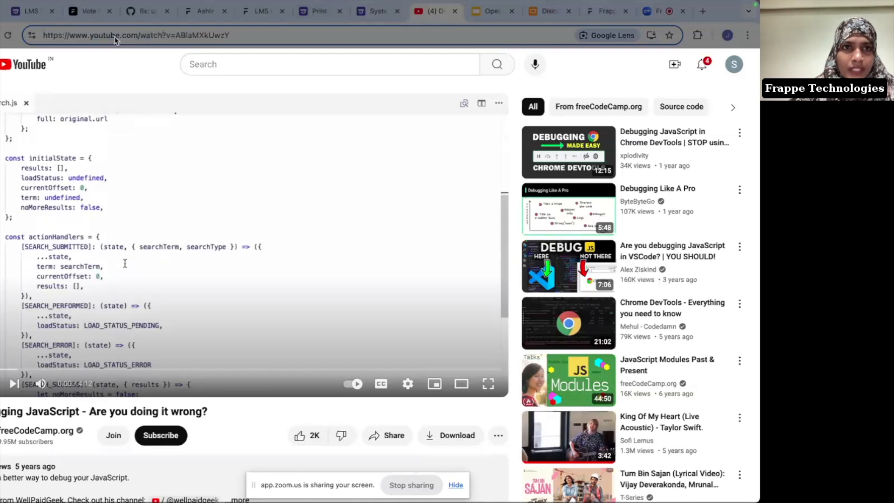
{"action": "key", "text": "super+a"}
{"action": "key", "text": "super+c"}
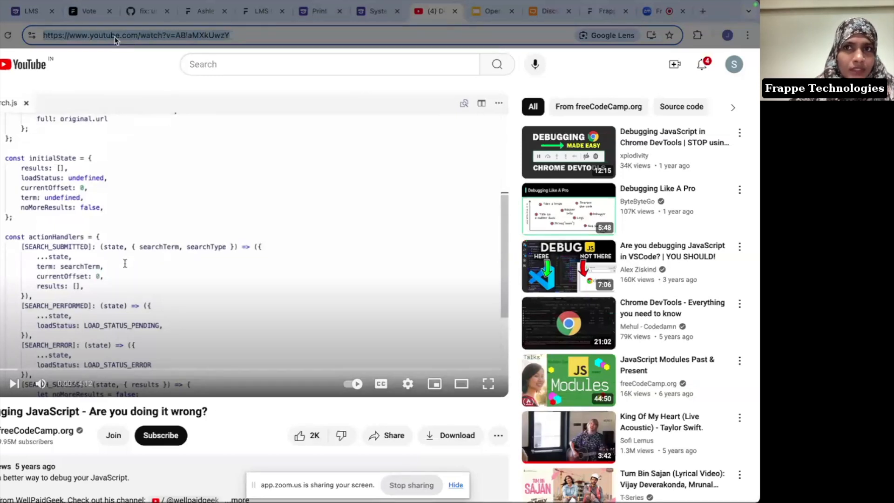
{"action": "key", "text": "super+Tab"}
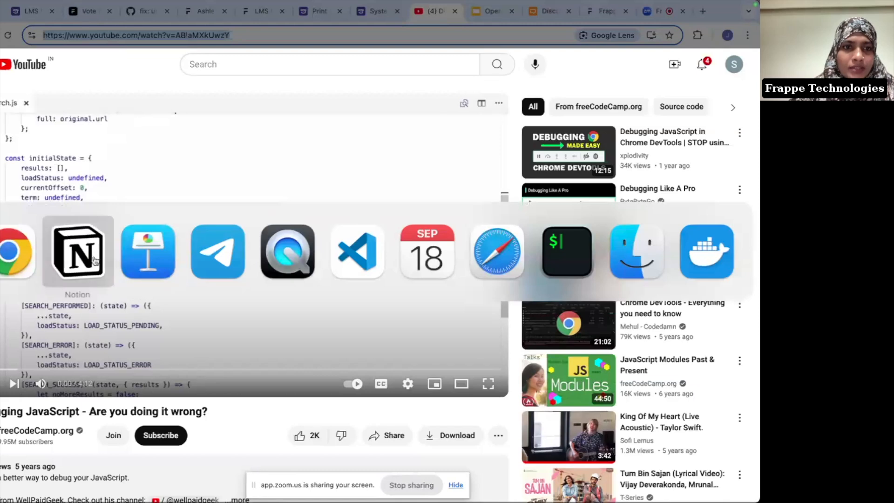
{"action": "left_click", "coordinate": [37, 258]}
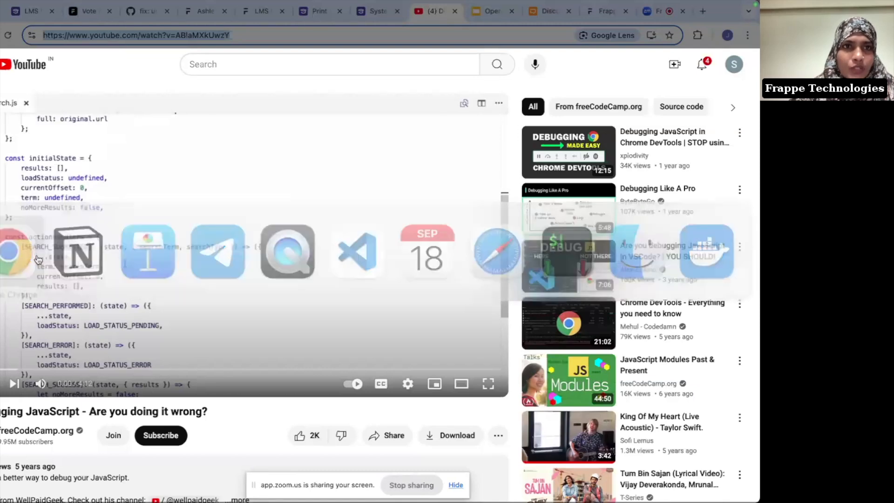
{"action": "key", "text": "super+grave"}
Step: Paste the YouTube video link into the empty content block and save the lesson
{"action": "left_click", "coordinate": [188, 347]}
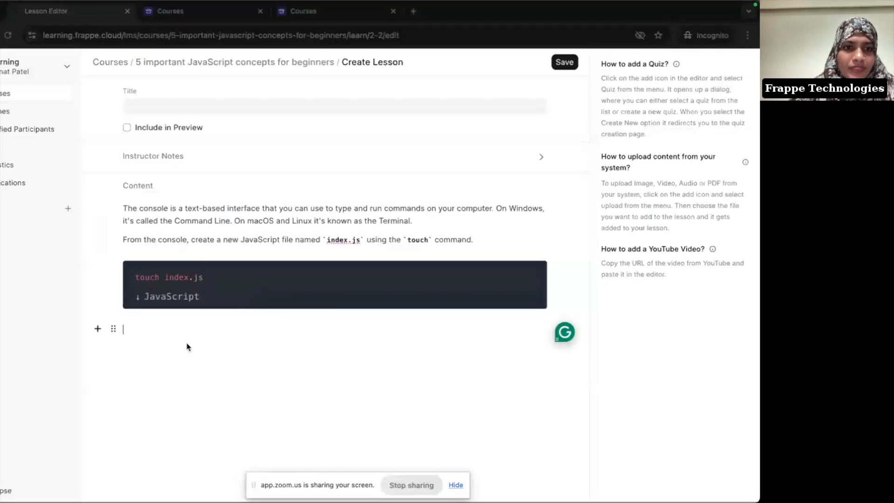
{"action": "key", "text": "super+v"}
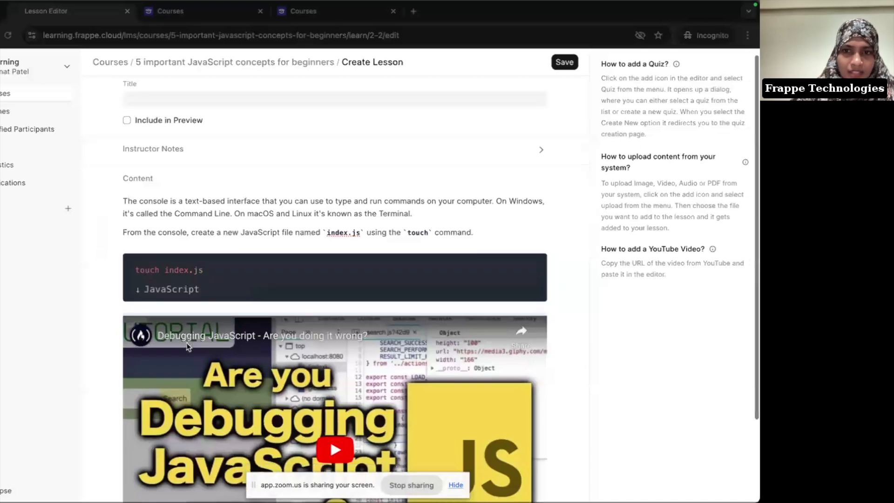
{"action": "scroll", "coordinate": [187, 347], "scroll_direction": "down", "scroll_amount": 3}
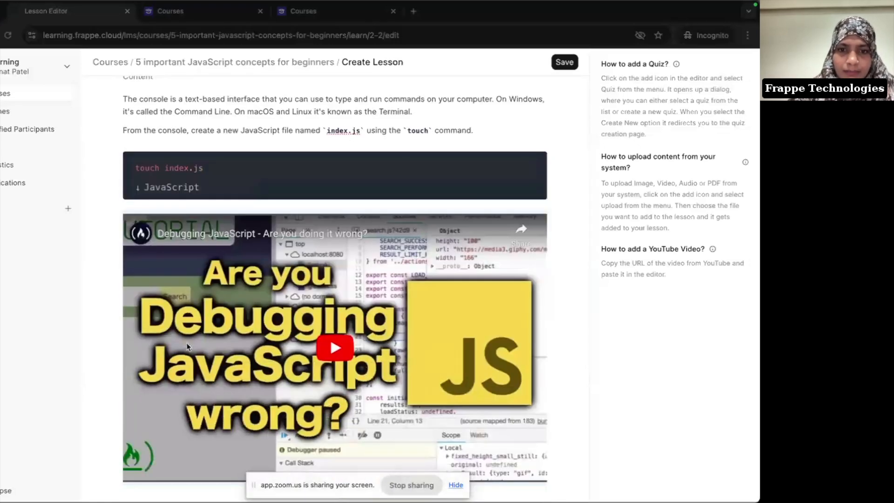
{"action": "left_click", "coordinate": [456, 485]}
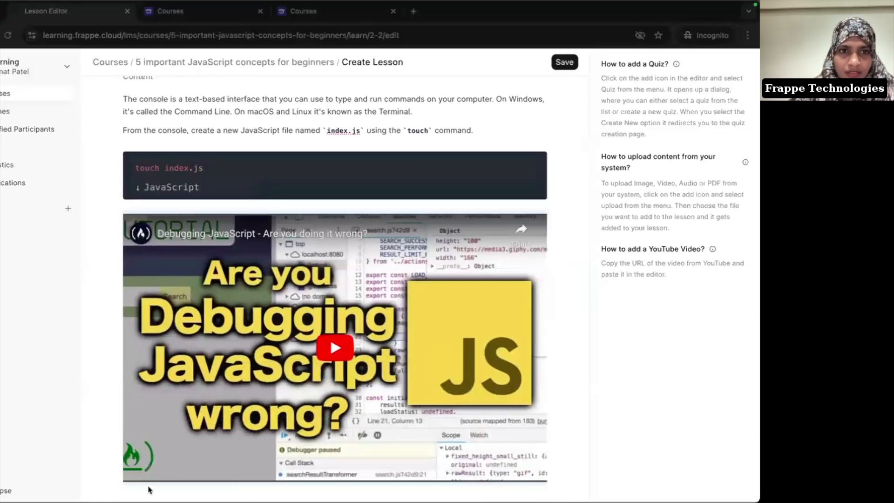
{"action": "left_click", "coordinate": [565, 63]}
{"action": "scroll", "coordinate": [370, 126], "scroll_direction": "up", "scroll_amount": 3}
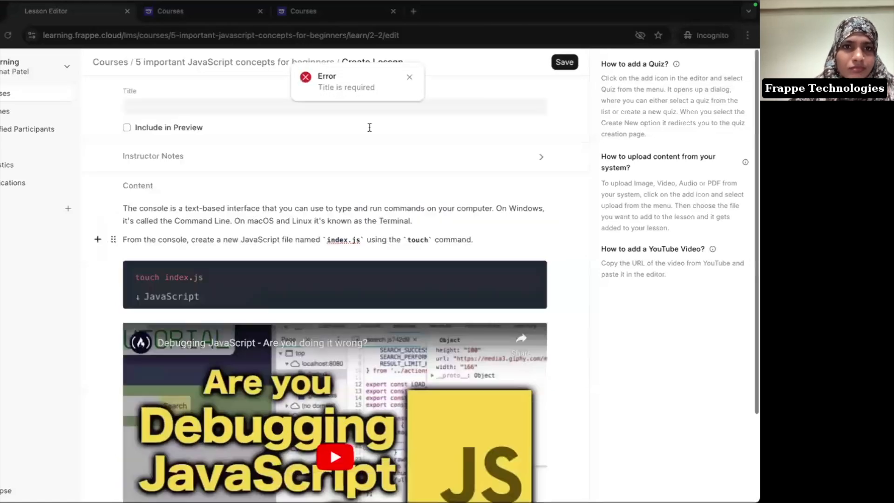
Step: Title the lesson 'Browser Console' and save it again
{"action": "left_click", "coordinate": [178, 100]}
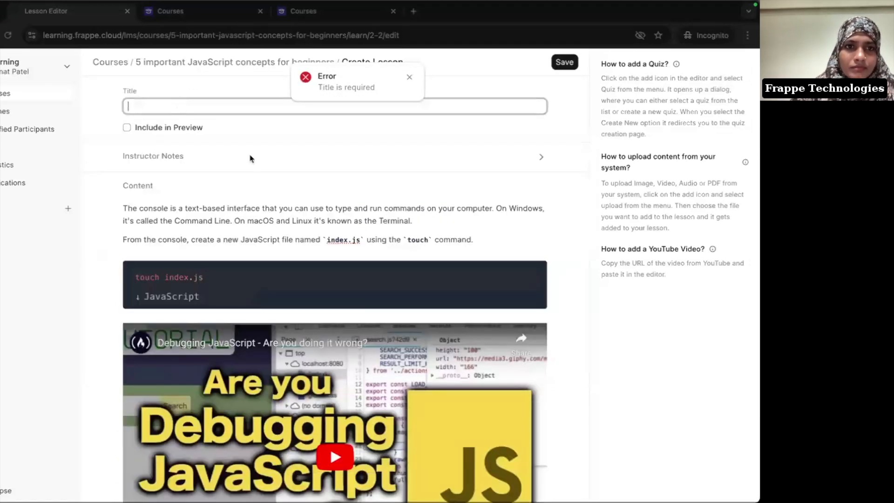
{"action": "type", "text": "Brow"}
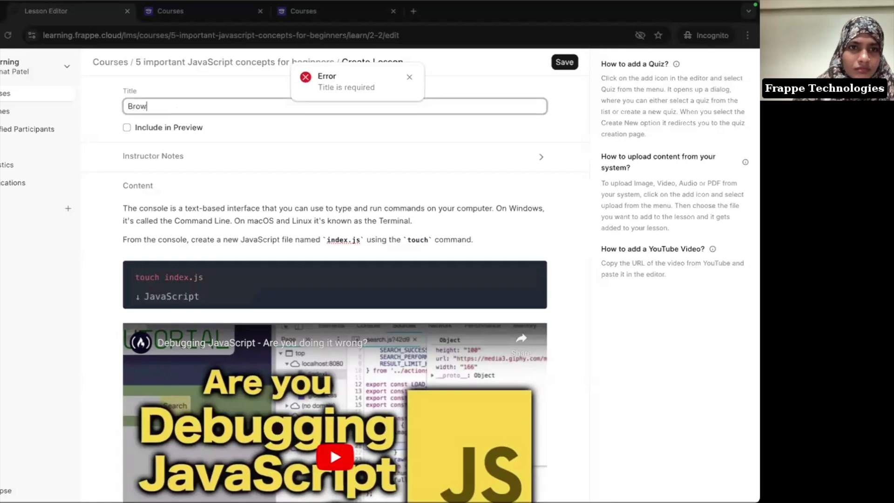
{"action": "key", "text": "super+Tab"}
{"action": "scroll", "coordinate": [385, 265], "scroll_direction": "up", "scroll_amount": 2}
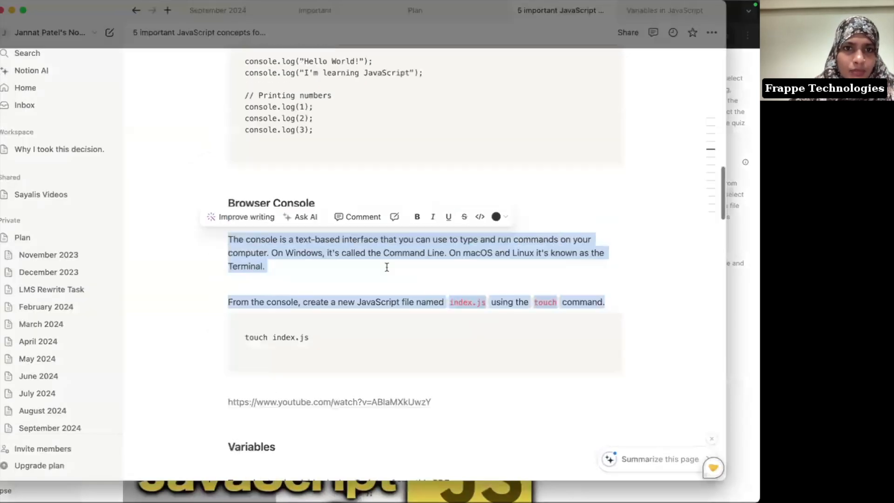
{"action": "key", "text": "super+Tab"}
{"action": "type", "text": "ser Console"}
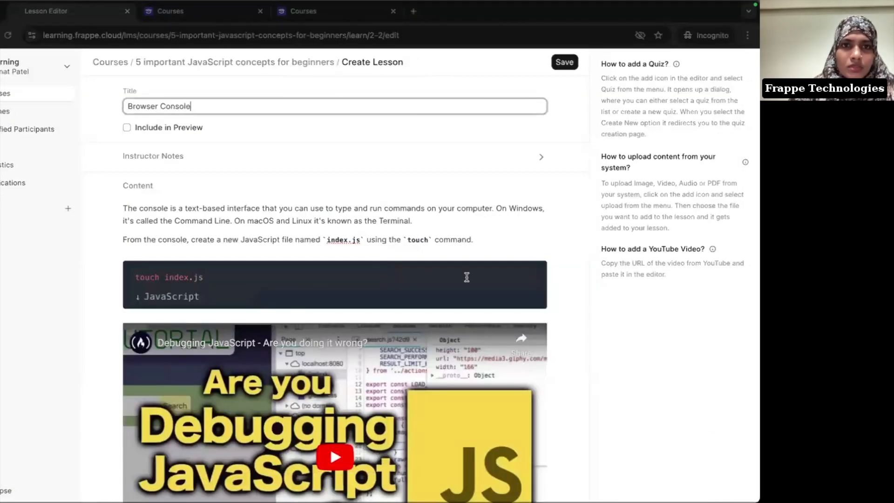
{"action": "left_click", "coordinate": [566, 62]}
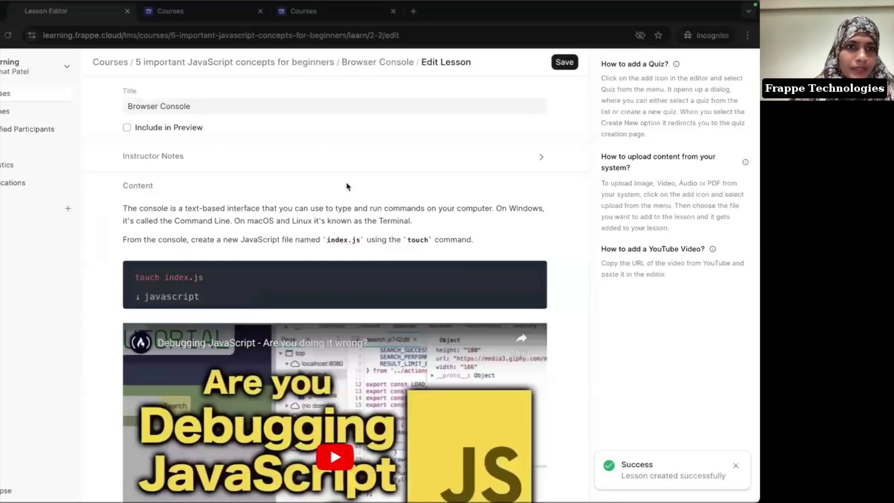
{"action": "scroll", "coordinate": [348, 186], "scroll_direction": "down", "scroll_amount": 2}
{"action": "scroll", "coordinate": [348, 186], "scroll_direction": "up", "scroll_amount": 3}
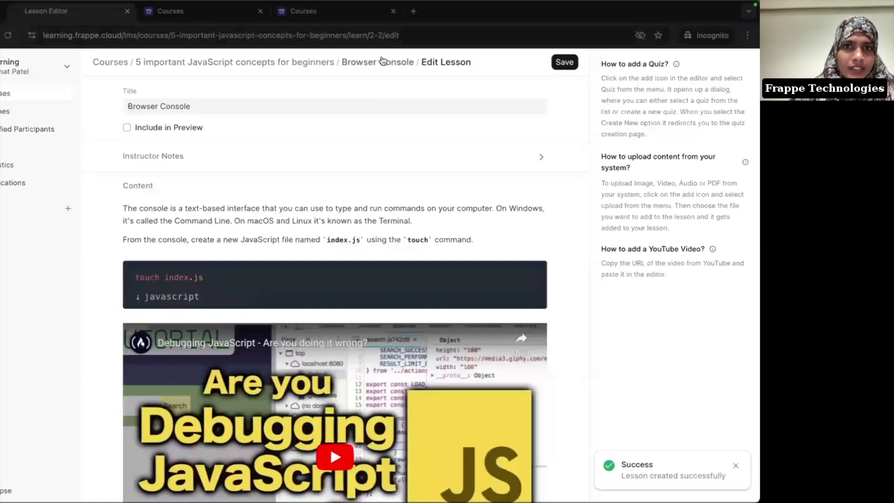
Step: View the saved Browser Console lesson, reopen it in edit mode, then go to the course's edit page
{"action": "left_click", "coordinate": [371, 62]}
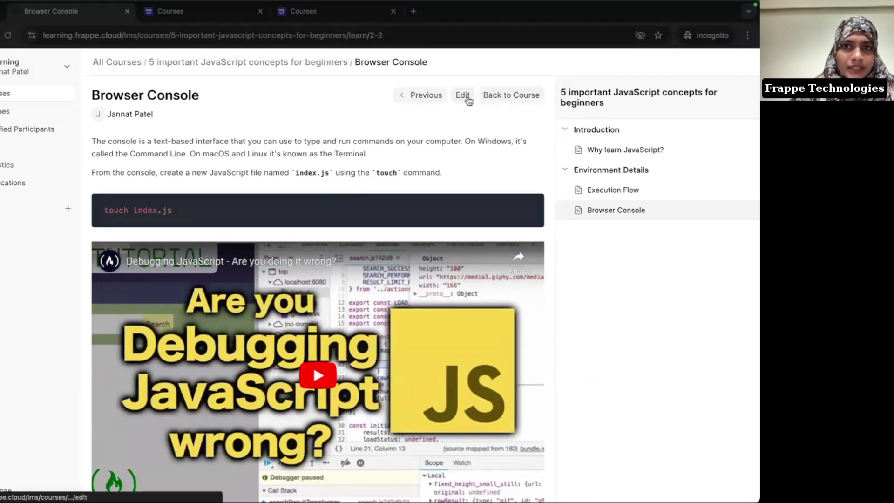
{"action": "left_click", "coordinate": [463, 96]}
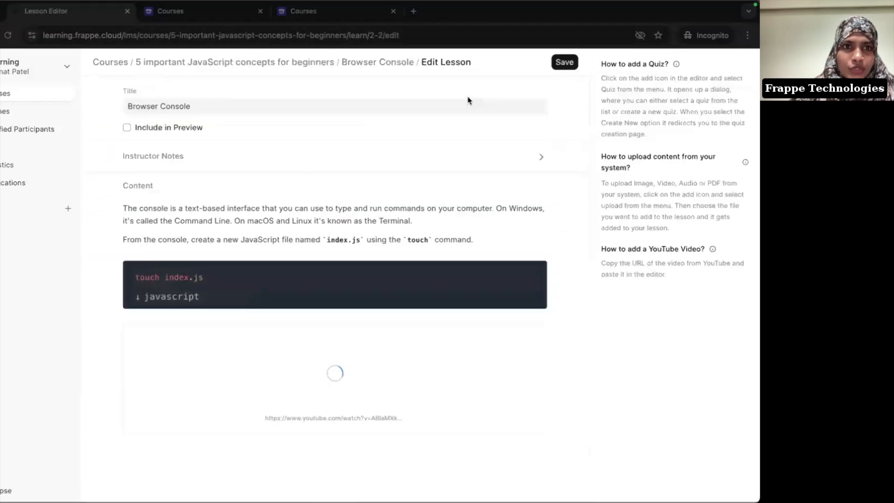
{"action": "left_click", "coordinate": [294, 62]}
Step: Look through the Notion course notes, then return to the Edit Course page
{"action": "key", "text": "super+Tab"}
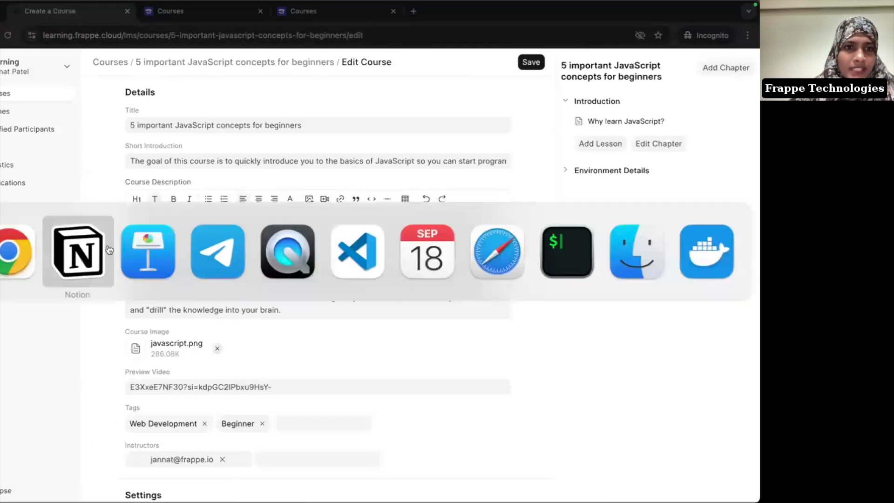
{"action": "scroll", "coordinate": [308, 282], "scroll_direction": "down", "scroll_amount": 5}
{"action": "scroll", "coordinate": [316, 286], "scroll_direction": "down", "scroll_amount": 2}
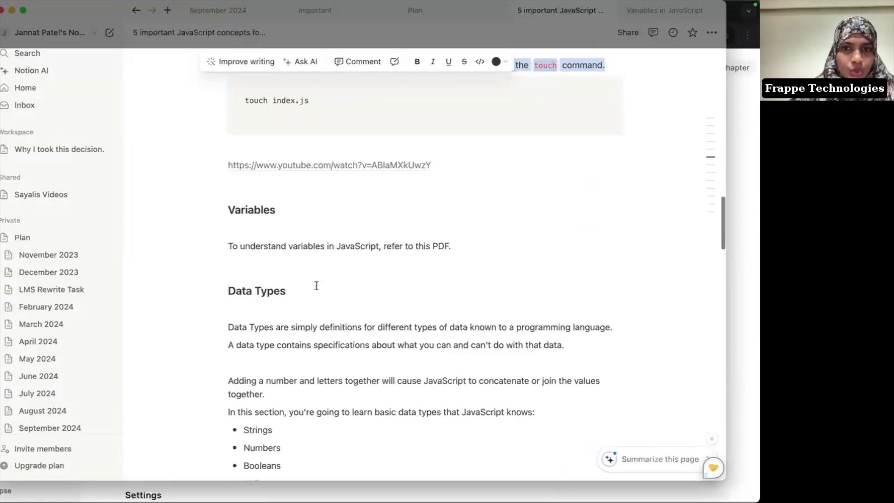
{"action": "scroll", "coordinate": [316, 286], "scroll_direction": "down", "scroll_amount": 2}
{"action": "key", "text": "super+Tab"}
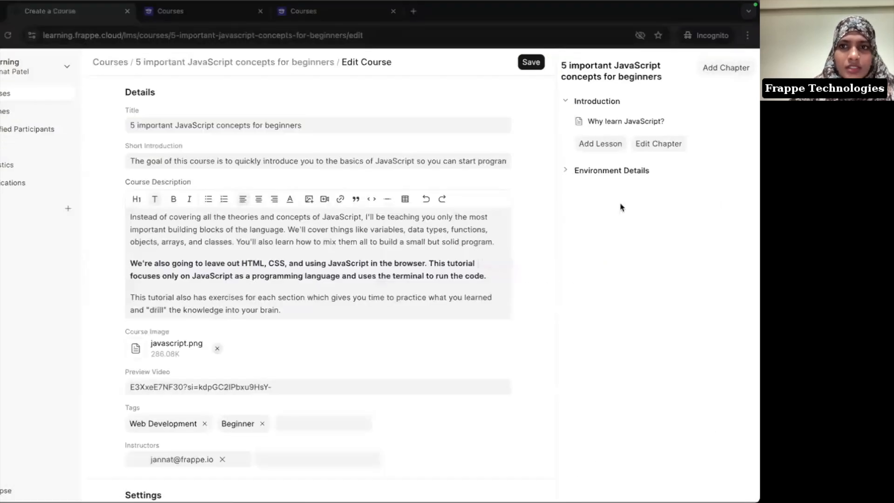
Step: Add a 'Variables' lesson to Environment Details that opens with 'This lesson will teach you all about variables in JavaScript.'
{"action": "left_click", "coordinate": [600, 171]}
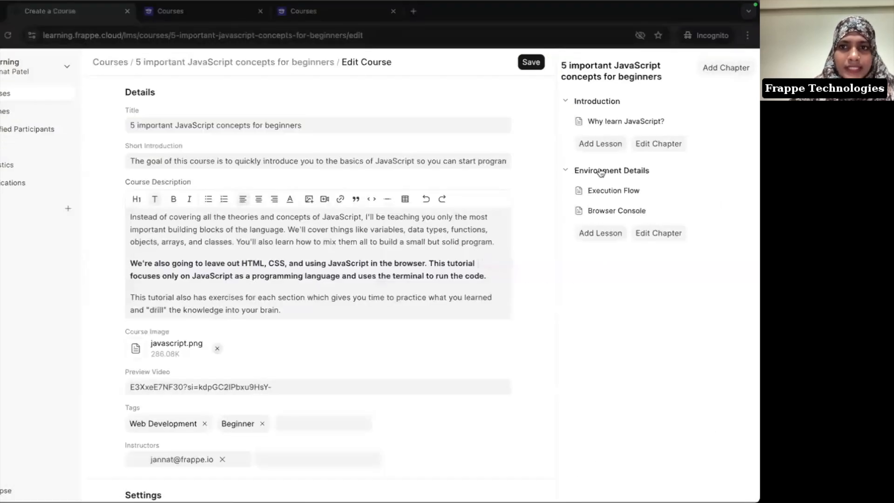
{"action": "left_click", "coordinate": [599, 233]}
{"action": "left_click", "coordinate": [124, 107]}
{"action": "type", "text": "Variables"}
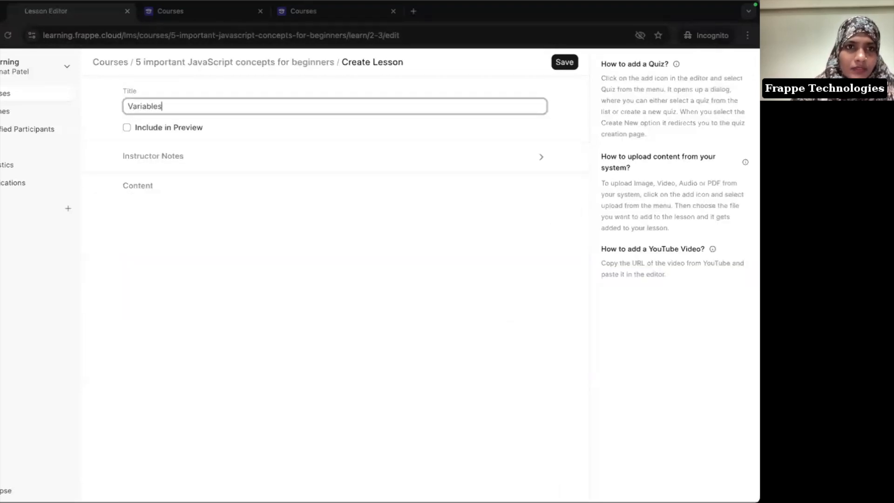
{"action": "left_click", "coordinate": [177, 216]}
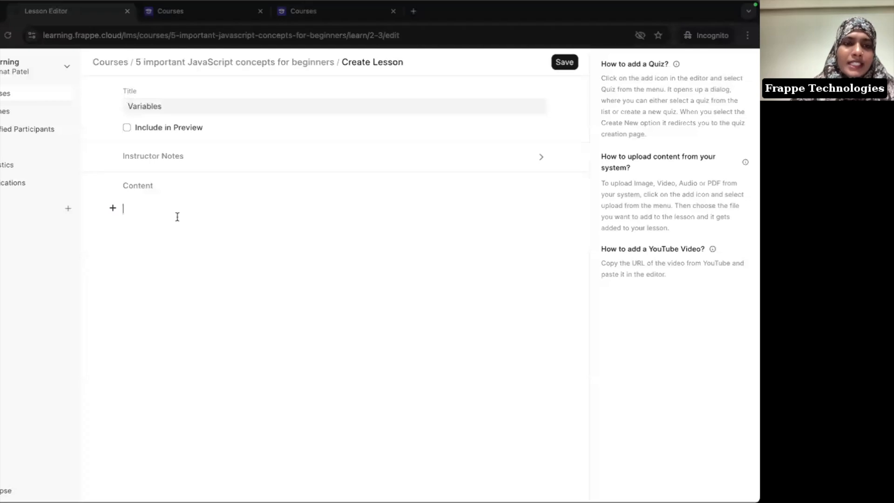
{"action": "type", "text": "This"}
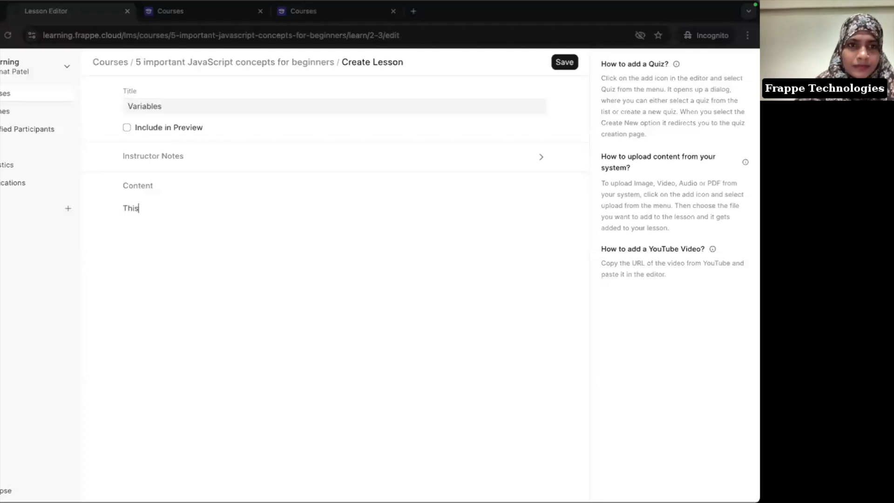
{"action": "type", "text": " lesson will teach you all about varib"}
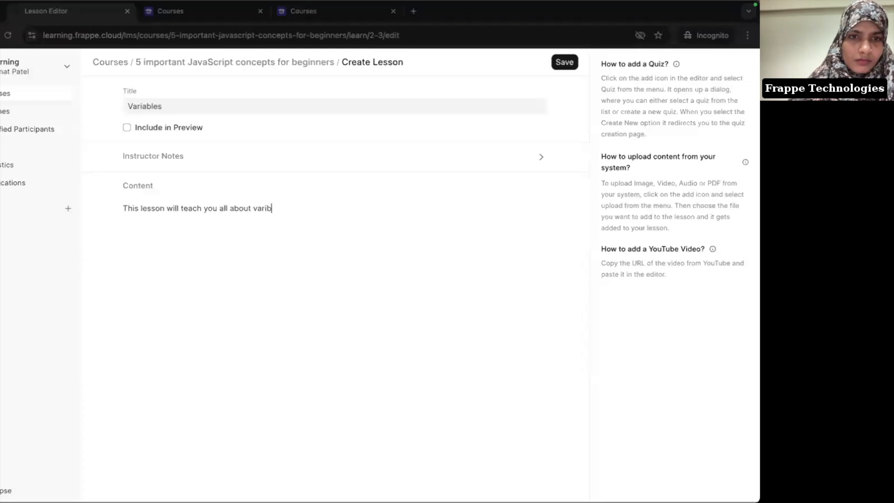
{"action": "key", "text": "BackSpace"}
{"action": "type", "text": "ables in "}
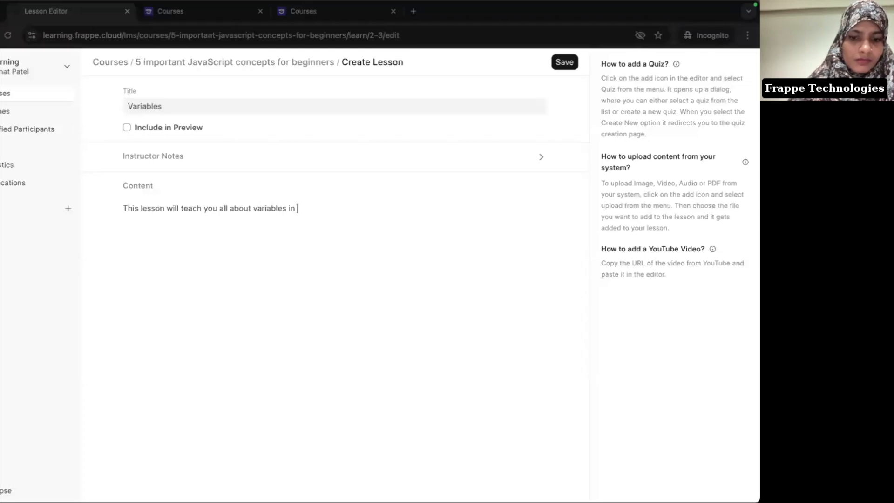
{"action": "type", "text": "JavaScript."}
{"action": "key", "text": "Return"}
Step: Embed the Variables.pdf file below the introductory sentence
{"action": "type", "text": "/"}
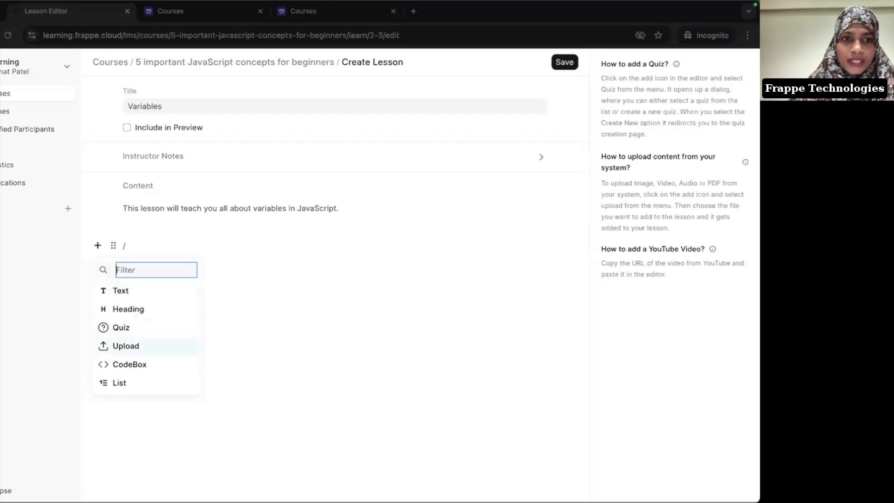
{"action": "key", "text": "Return"}
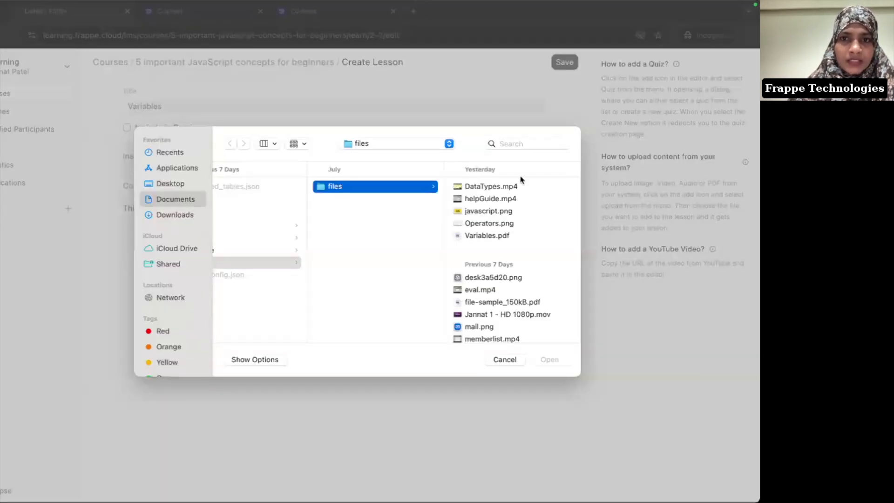
{"action": "left_click", "coordinate": [494, 235]}
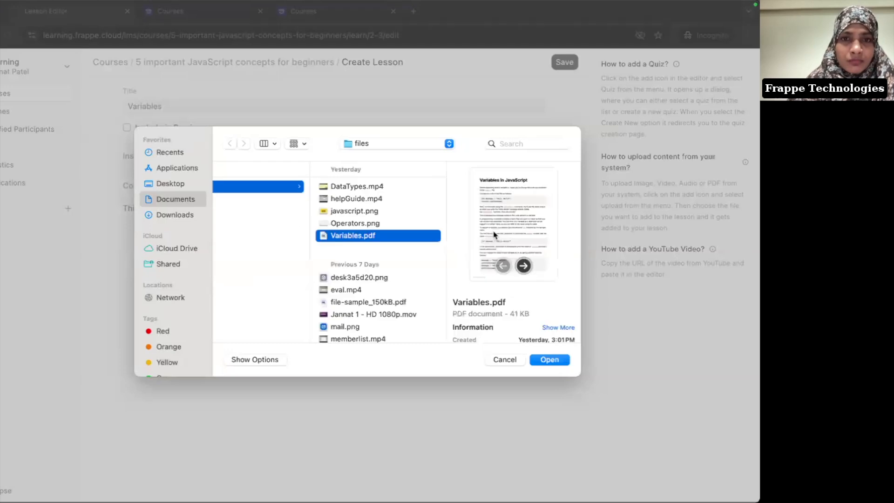
{"action": "left_click", "coordinate": [549, 360]}
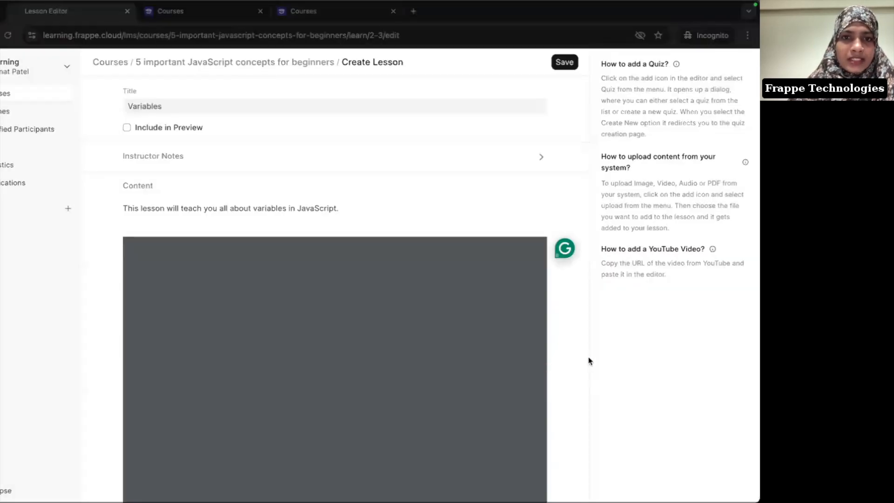
{"action": "scroll", "coordinate": [589, 360], "scroll_direction": "down", "scroll_amount": 3}
{"action": "scroll", "coordinate": [588, 360], "scroll_direction": "down", "scroll_amount": 1}
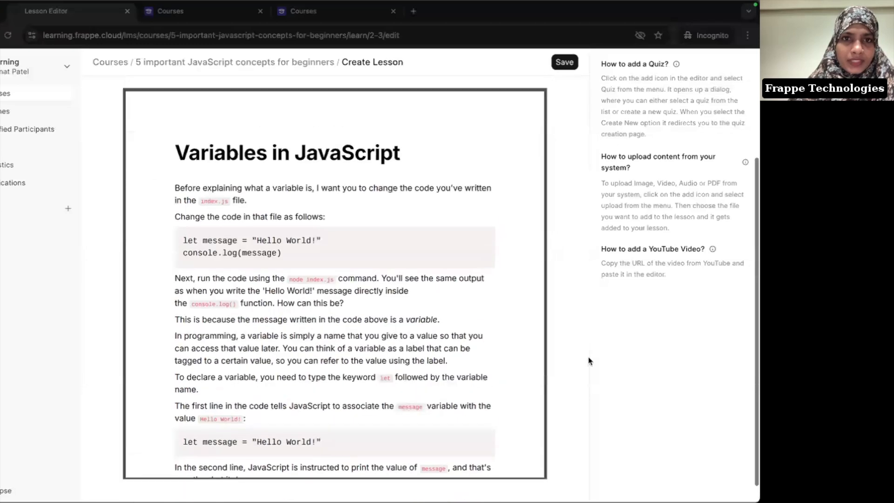
{"action": "scroll", "coordinate": [395, 345], "scroll_direction": "down", "scroll_amount": 5}
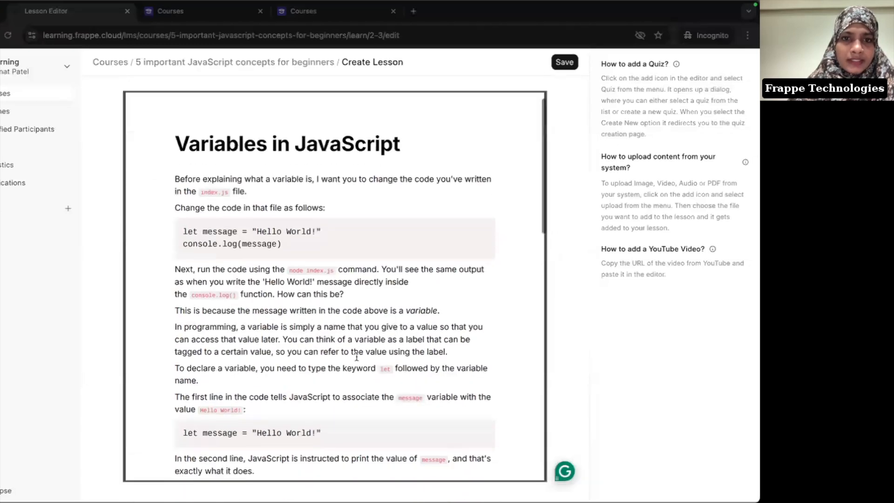
{"action": "scroll", "coordinate": [357, 357], "scroll_direction": "down", "scroll_amount": 8}
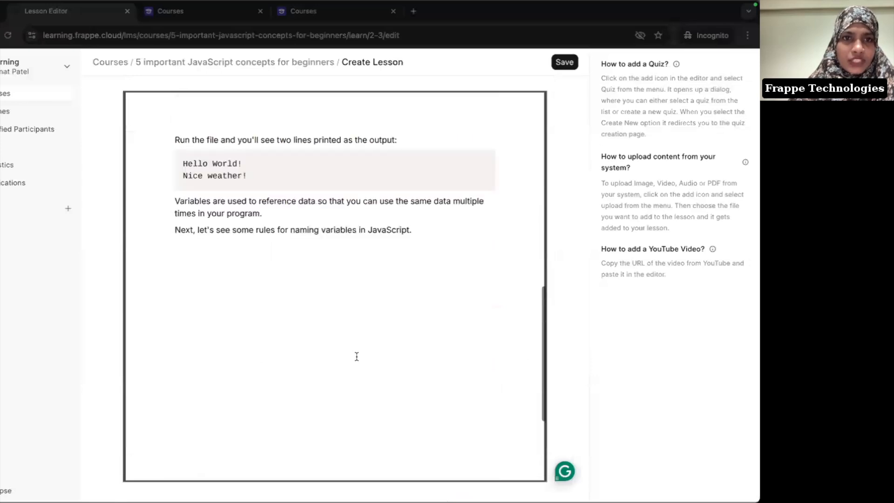
{"action": "scroll", "coordinate": [357, 356], "scroll_direction": "down", "scroll_amount": 4}
{"action": "scroll", "coordinate": [356, 356], "scroll_direction": "up", "scroll_amount": 15}
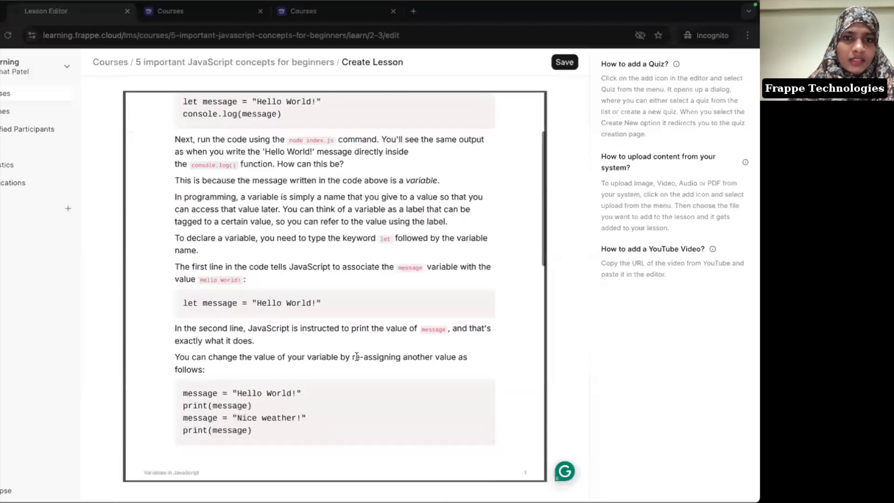
{"action": "scroll", "coordinate": [576, 231], "scroll_direction": "up", "scroll_amount": 3}
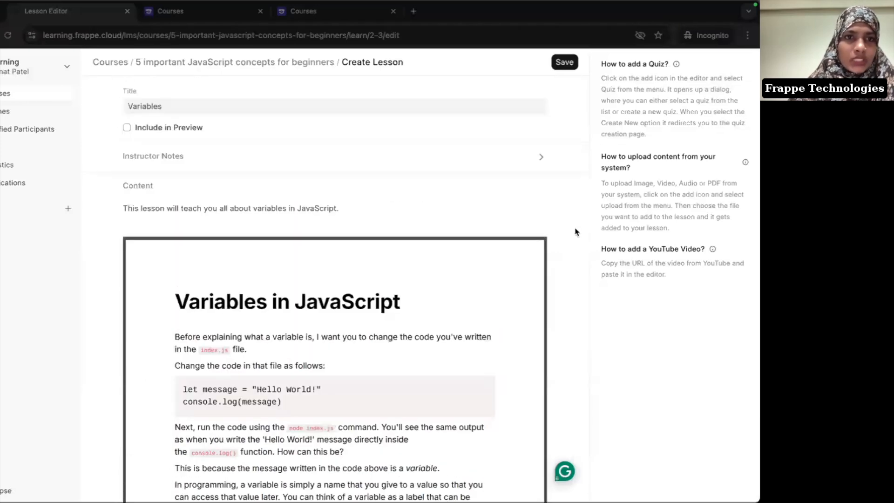
Step: Save the Variables lesson, view it, and reopen it for editing
{"action": "left_click", "coordinate": [564, 68]}
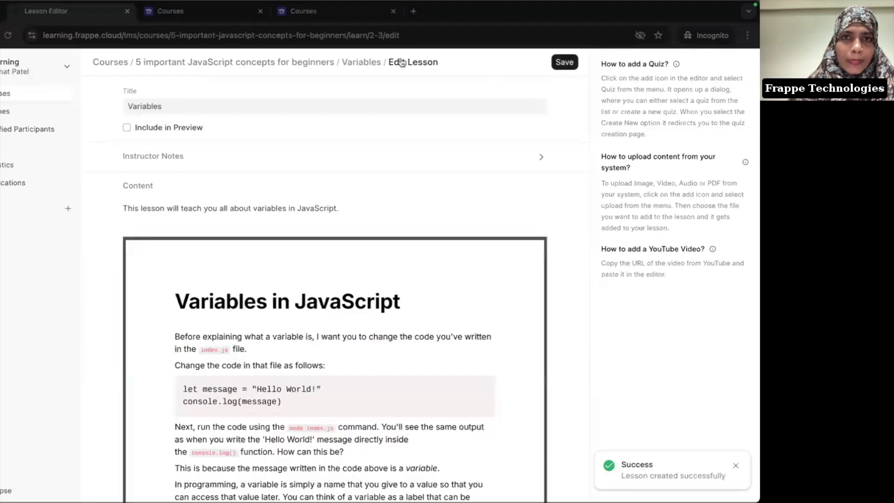
{"action": "left_click", "coordinate": [369, 62]}
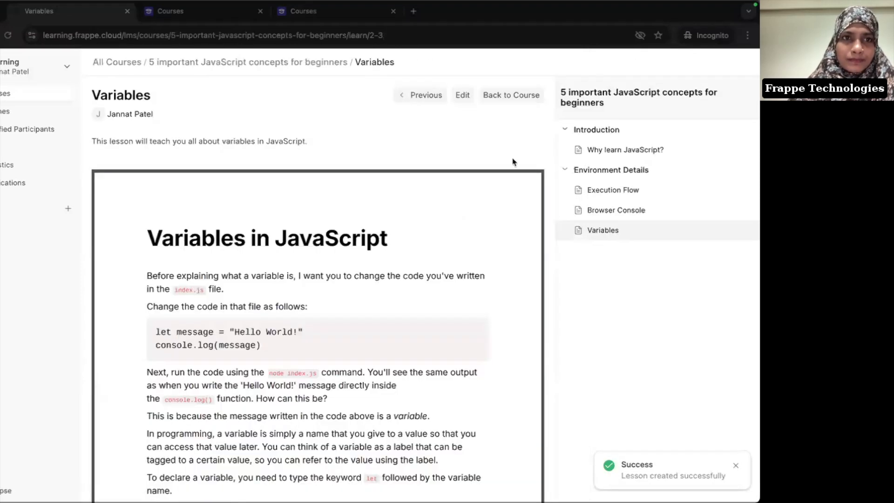
{"action": "scroll", "coordinate": [512, 162], "scroll_direction": "down", "scroll_amount": 5}
{"action": "scroll", "coordinate": [513, 162], "scroll_direction": "up", "scroll_amount": 5}
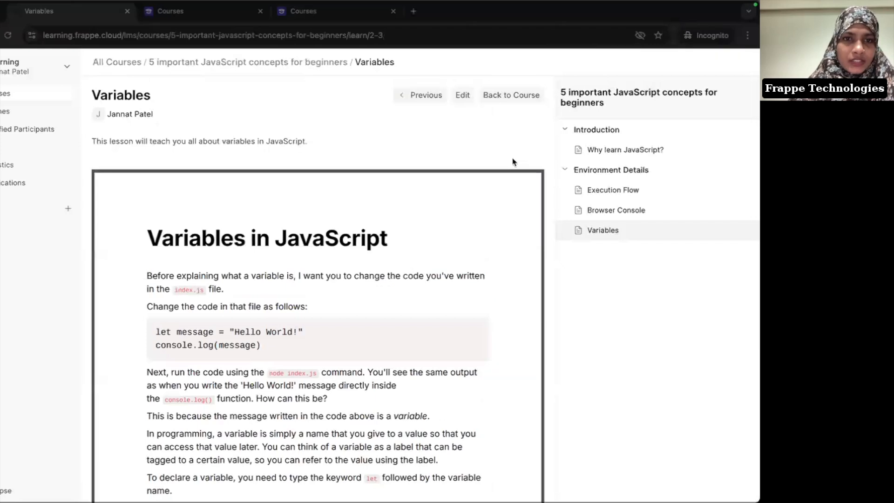
{"action": "left_click", "coordinate": [462, 96]}
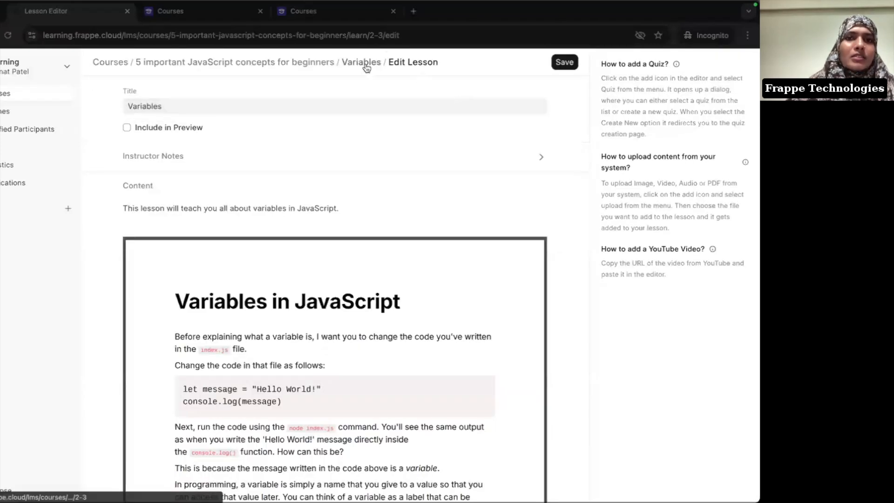
Step: Create the 'All About Data' chapter and drag the Variables lesson into it from Environment Details
{"action": "left_click", "coordinate": [314, 67]}
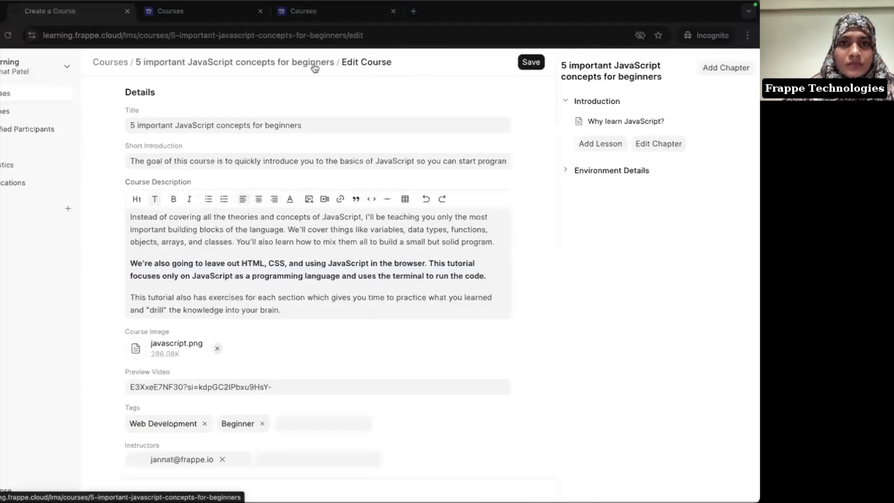
{"action": "left_click", "coordinate": [609, 170]}
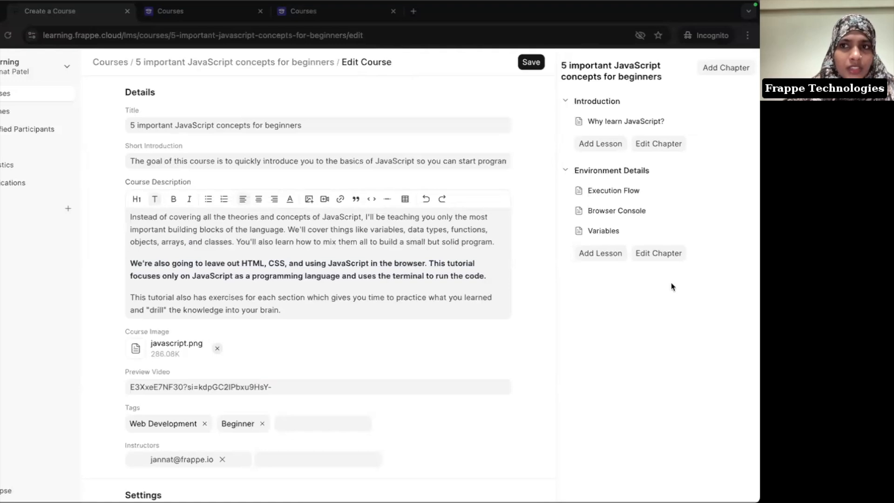
{"action": "left_click", "coordinate": [729, 68]}
{"action": "type", "text": "A"}
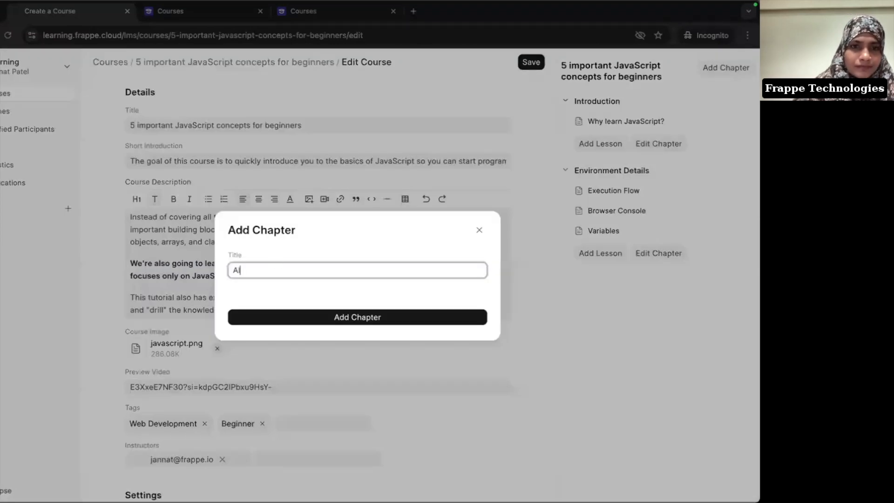
{"action": "type", "text": "ll About Data"}
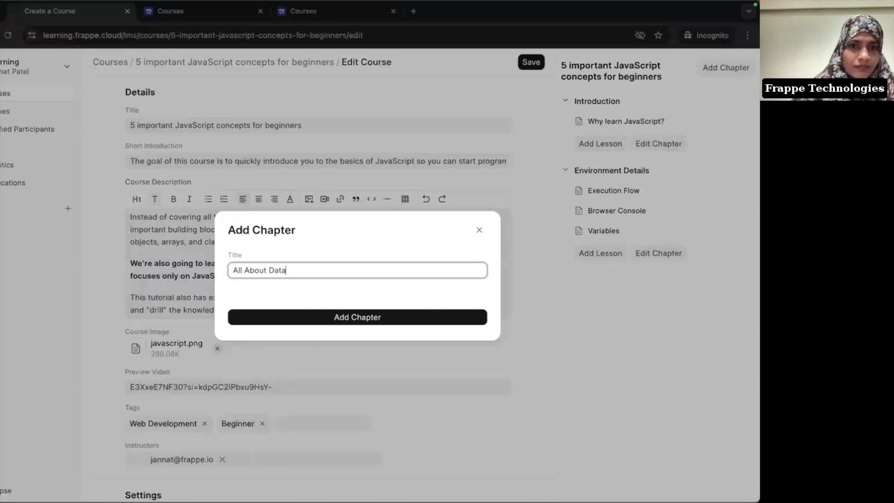
{"action": "left_click", "coordinate": [319, 321]}
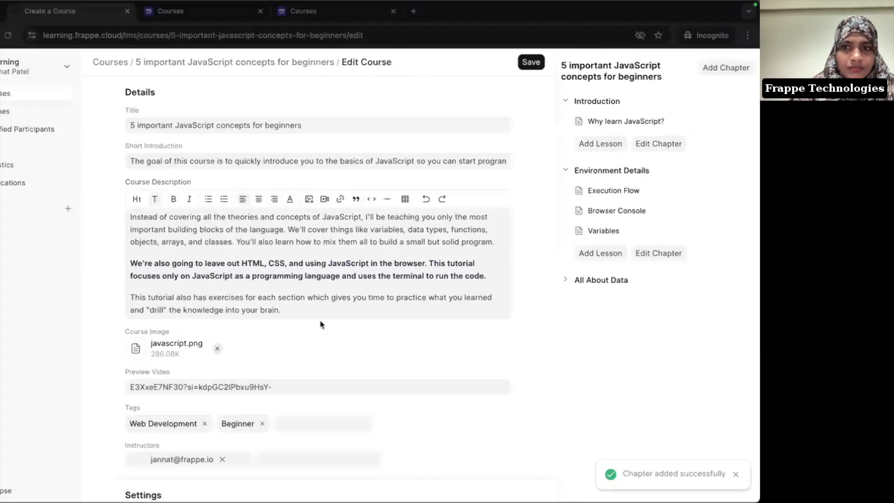
{"action": "left_click", "coordinate": [613, 281]}
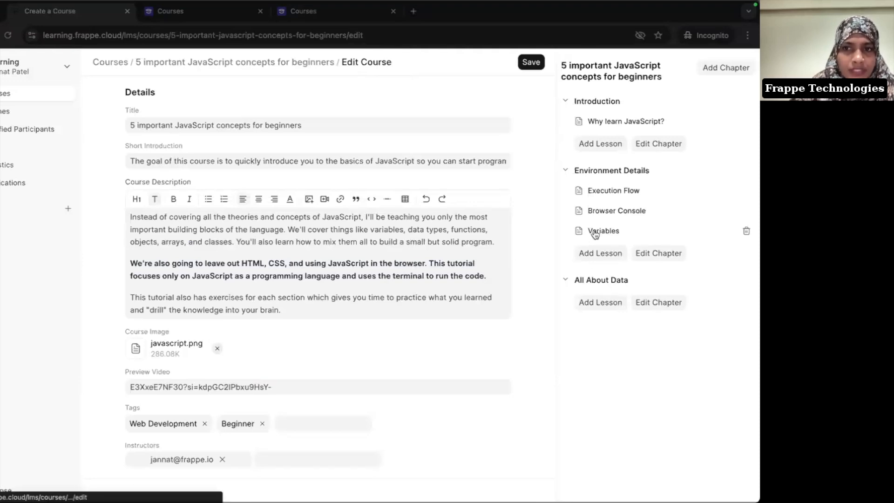
{"action": "left_click_drag", "start_coordinate": [595, 235], "coordinate": [614, 290]}
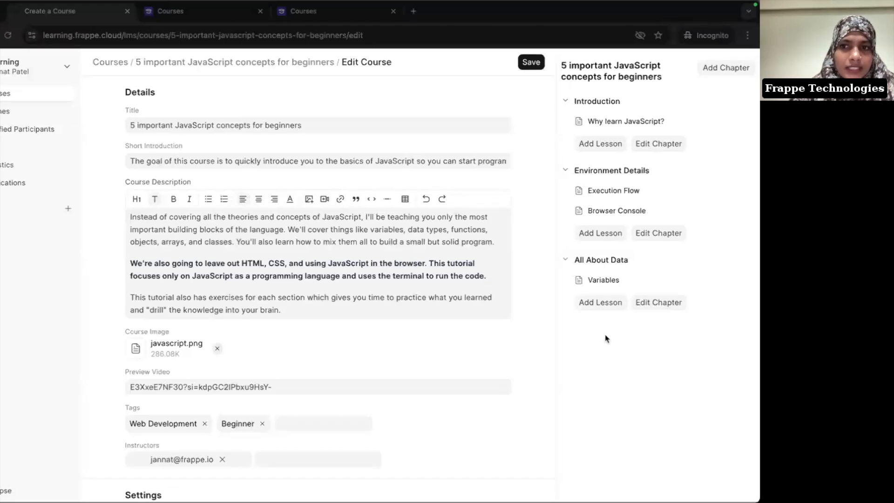
Step: Copy the Data Types explanation and its list of types from the Notion notes
{"action": "key", "text": "super+Tab"}
{"action": "scroll", "coordinate": [333, 303], "scroll_direction": "down", "scroll_amount": 5}
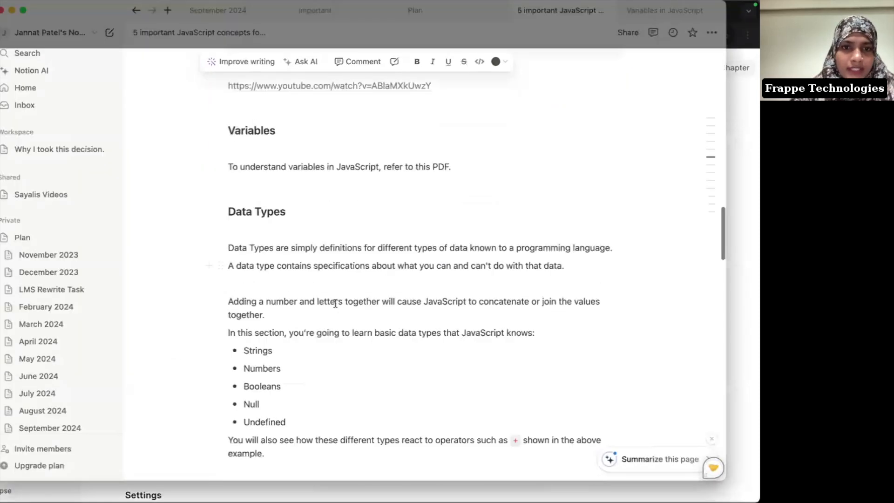
{"action": "scroll", "coordinate": [335, 303], "scroll_direction": "up", "scroll_amount": 1}
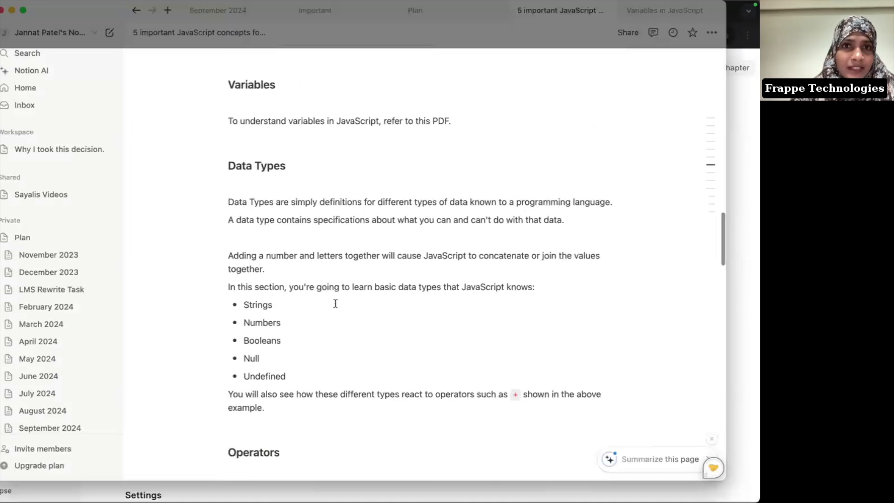
{"action": "left_click_drag", "start_coordinate": [226, 177], "coordinate": [319, 379]}
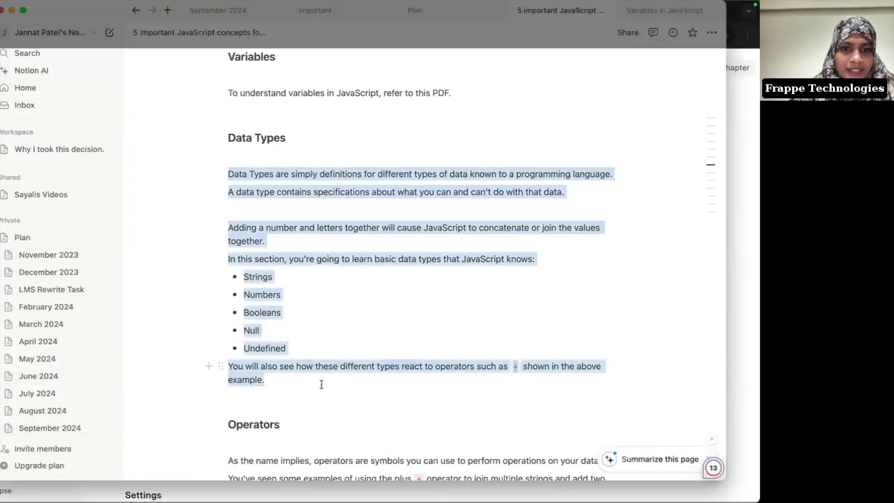
{"action": "key", "text": "super+Tab"}
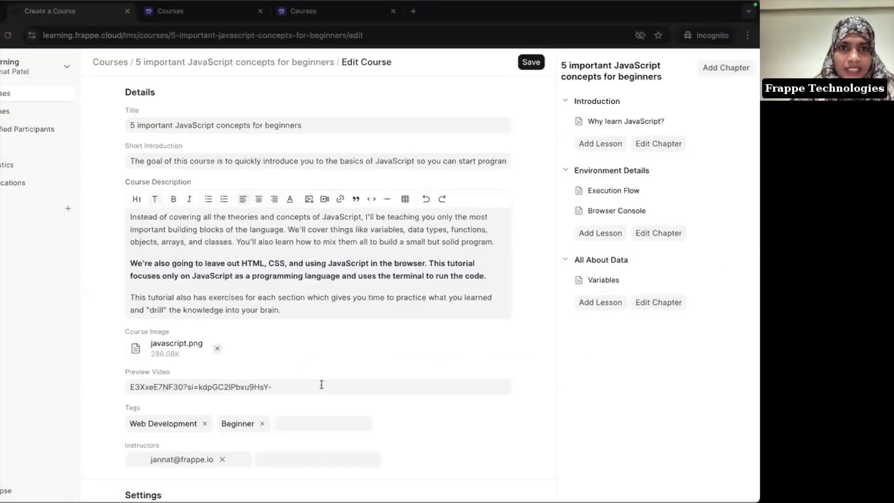
Step: Add a 'Data Types' lesson under All About Data with the copied explanation pasted as its content
{"action": "left_click", "coordinate": [606, 303]}
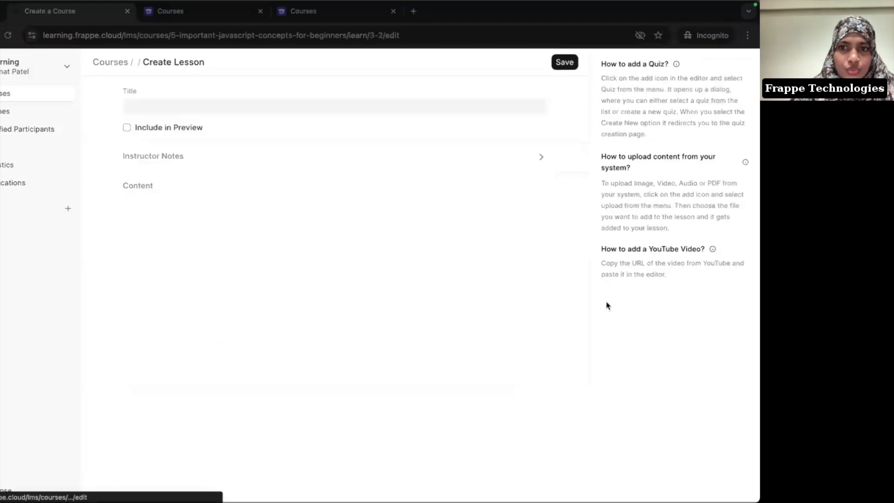
{"action": "left_click", "coordinate": [226, 105]}
{"action": "type", "text": "Data Types"}
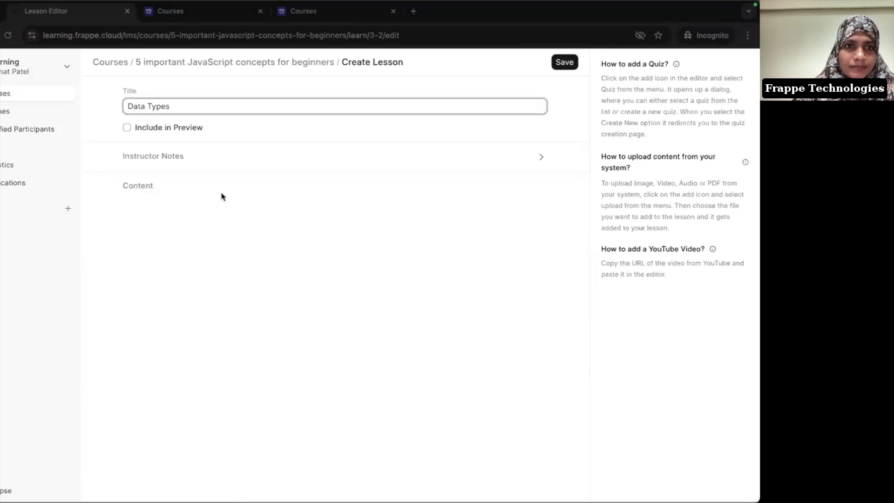
{"action": "left_click", "coordinate": [205, 247]}
{"action": "type", "text": "Data Types are simply definitions for different types of data known to a programming language. A data type contains specifications about what you can and can't do with that data. Adding a number and letters together will cause JavaScript to concatenate or join the values together. In this section, you're going to learn basic data types that JavaScript knows: Strings Numbers Booleans Null Undefined You will also see how these different types react to operators such as `+` shown in the above example."}
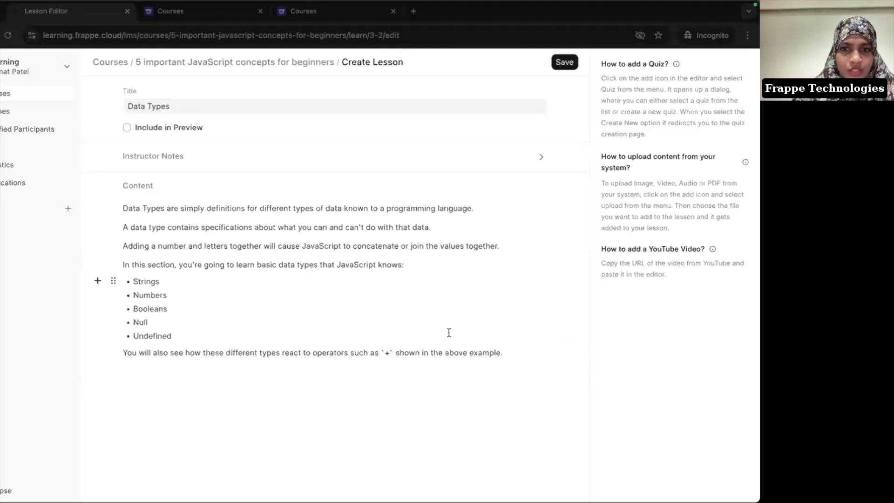
Step: Add a new line below the pasted text and start a file upload from the / menu
{"action": "left_click", "coordinate": [508, 352]}
{"action": "key", "text": "Return"}
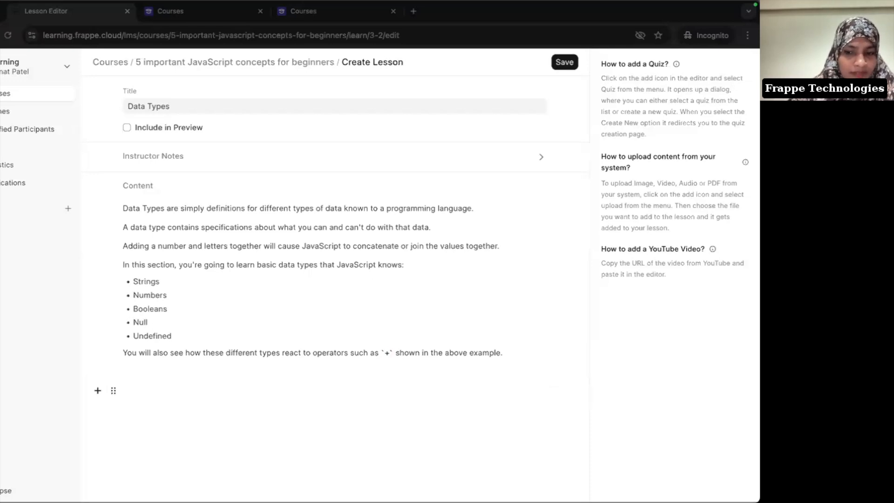
{"action": "type", "text": "/"}
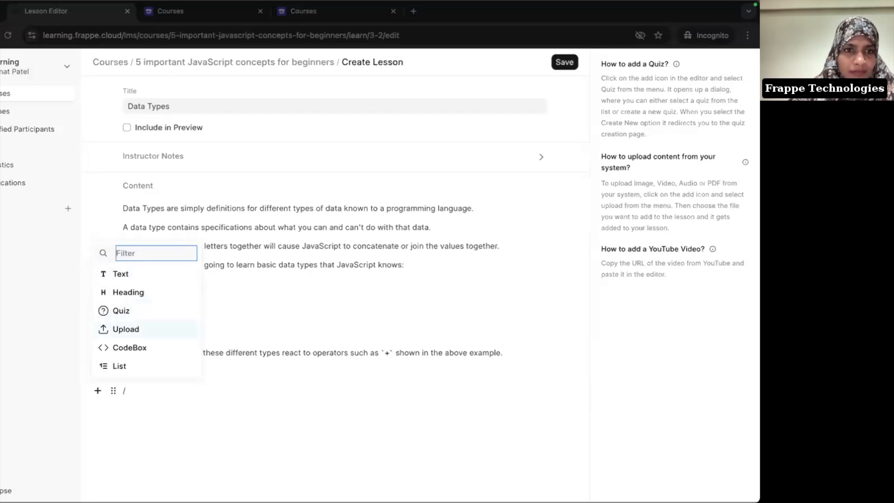
{"action": "key", "text": "Return"}
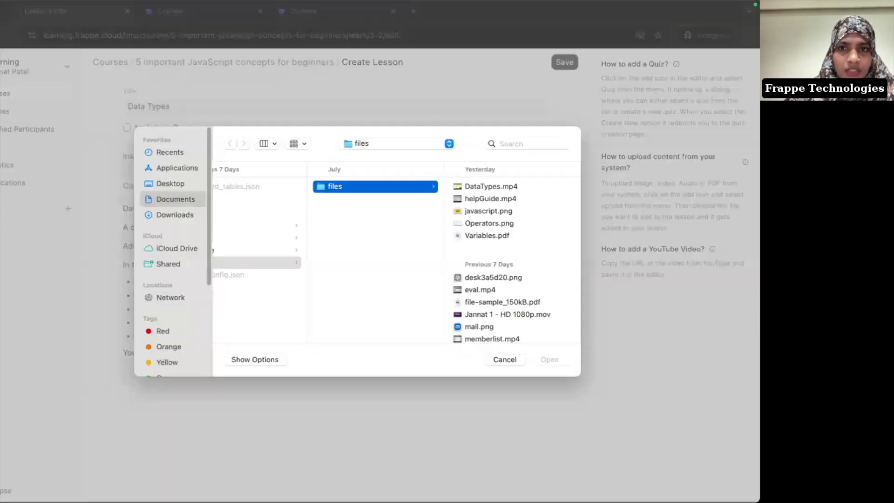
Step: Upload DataTypes.mp4 into the lesson and test its playback, including full screen
{"action": "left_click", "coordinate": [488, 186]}
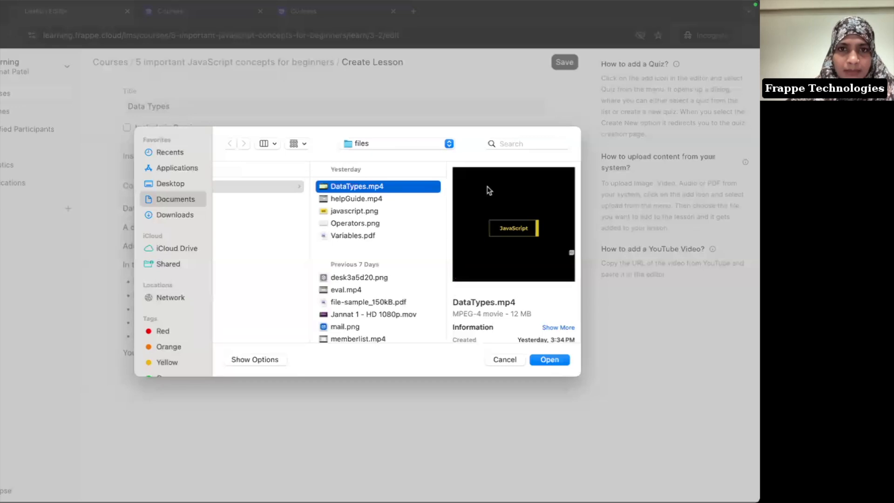
{"action": "left_click", "coordinate": [549, 359]}
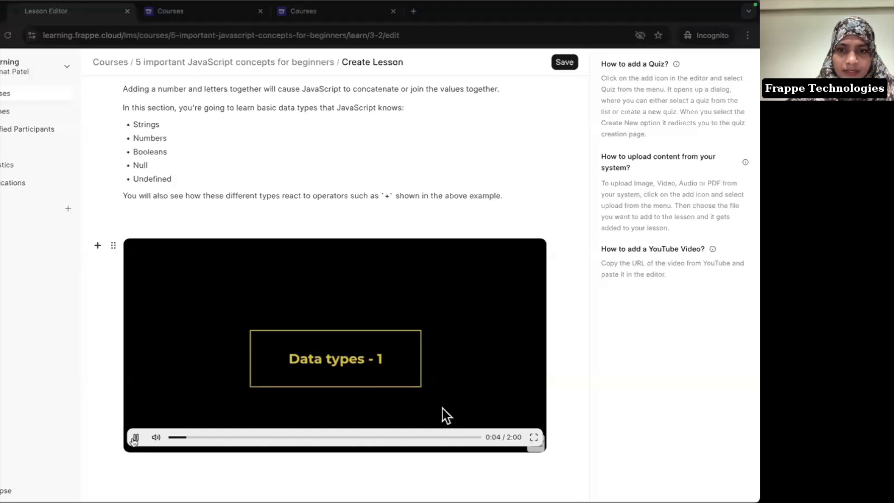
{"action": "left_click", "coordinate": [136, 437]}
{"action": "left_click", "coordinate": [135, 437]}
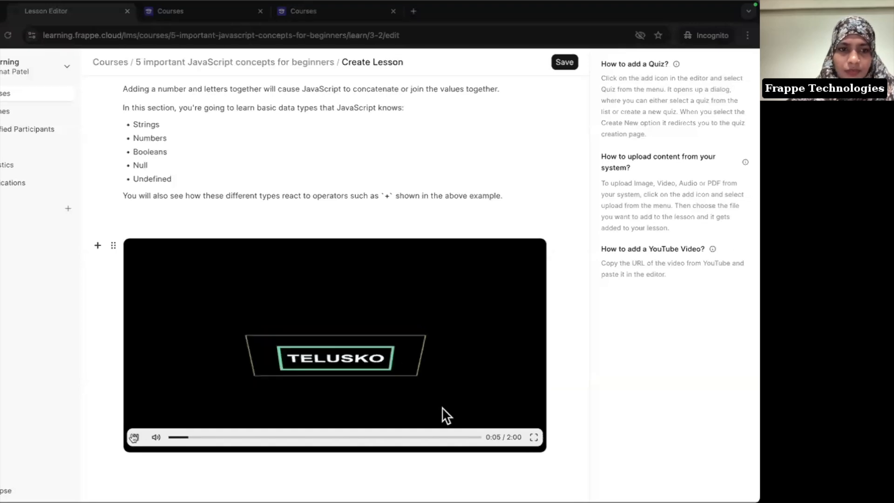
{"action": "left_click", "coordinate": [532, 438]}
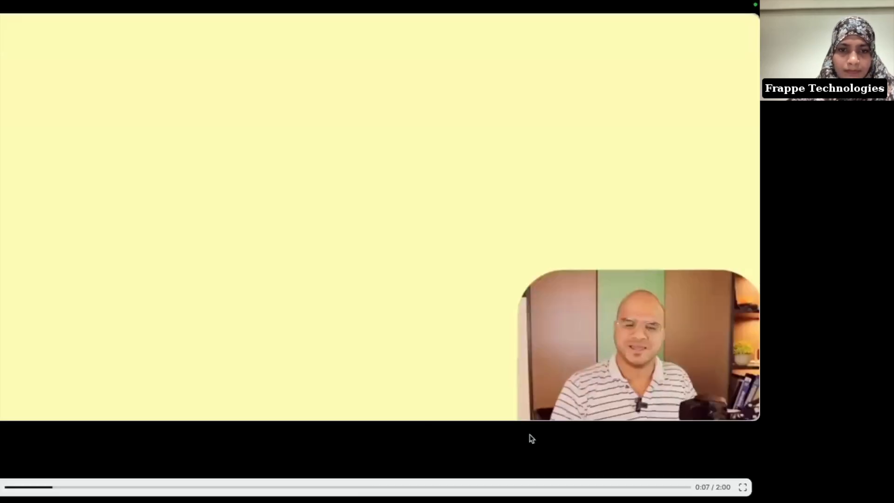
{"action": "key", "text": "Escape"}
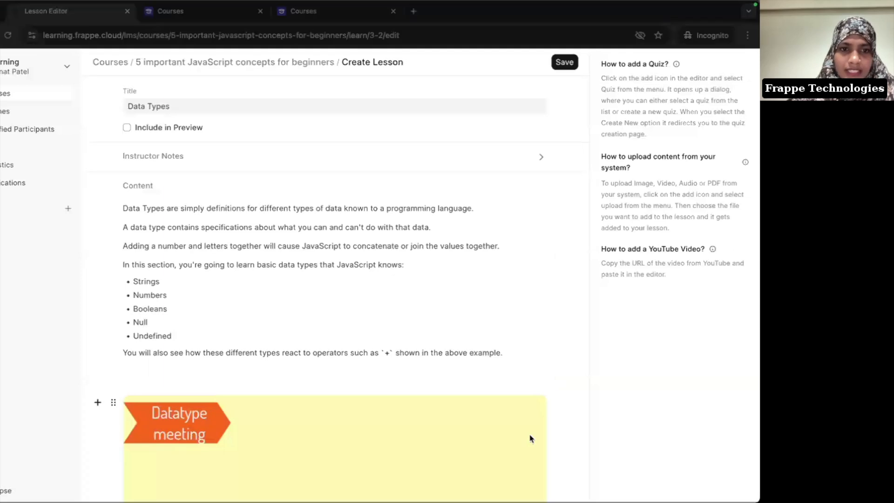
{"action": "scroll", "coordinate": [529, 438], "scroll_direction": "down", "scroll_amount": 3}
{"action": "left_click", "coordinate": [136, 437]}
Step: Save the Data Types lesson and place the caret on the empty line below the video
{"action": "left_click", "coordinate": [562, 63]}
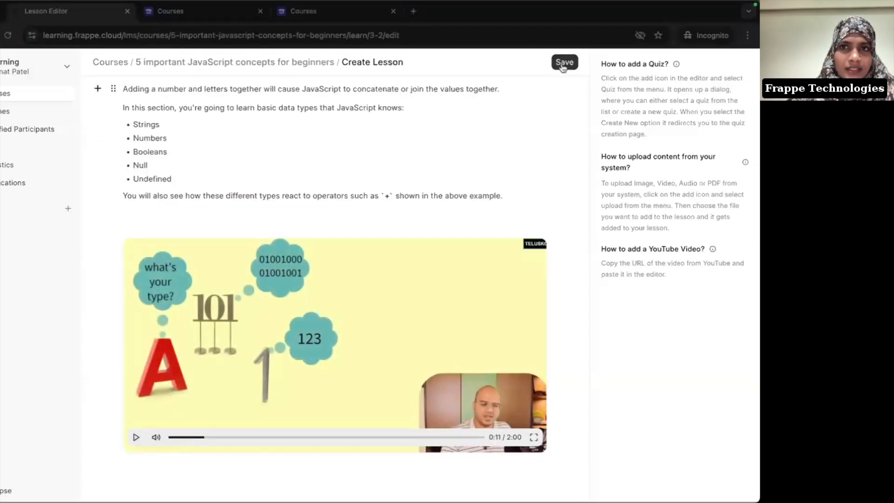
{"action": "scroll", "coordinate": [454, 186], "scroll_direction": "up", "scroll_amount": 5}
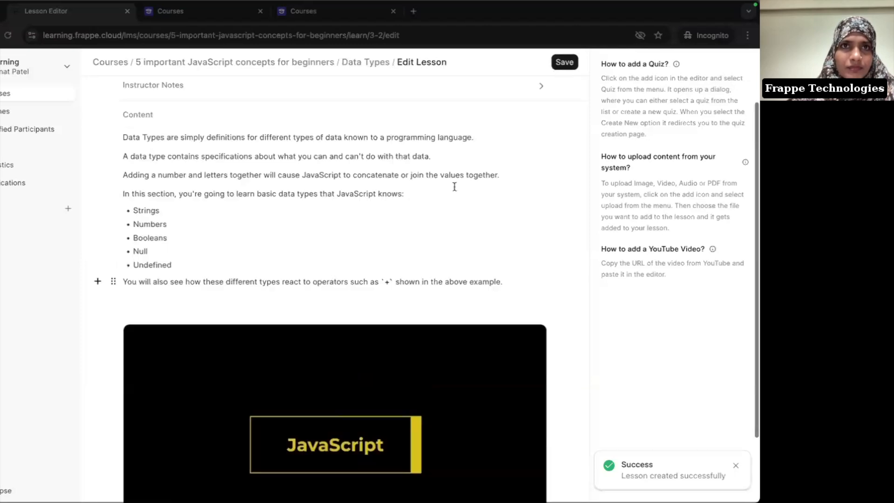
{"action": "scroll", "coordinate": [454, 186], "scroll_direction": "down", "scroll_amount": 5}
{"action": "left_click", "coordinate": [147, 483]}
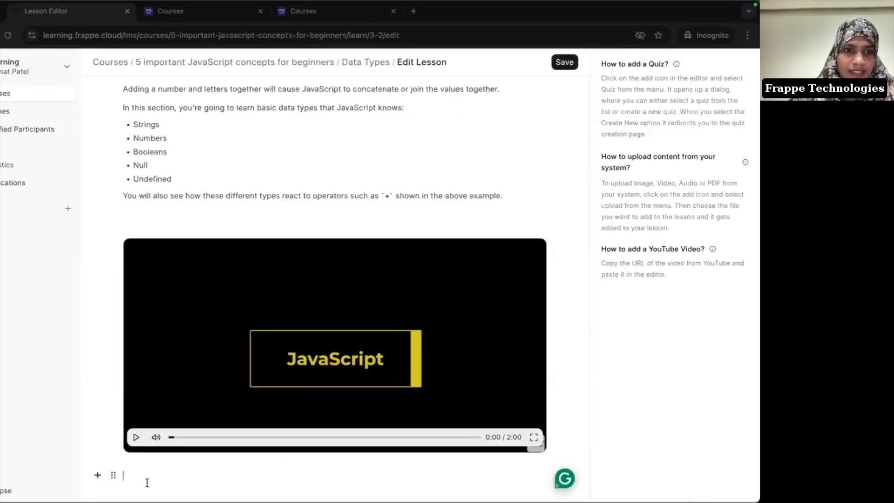
Step: Upload Operators.png below the video, adding the table of operators from Addition to Decrement
{"action": "type", "text": "/"}
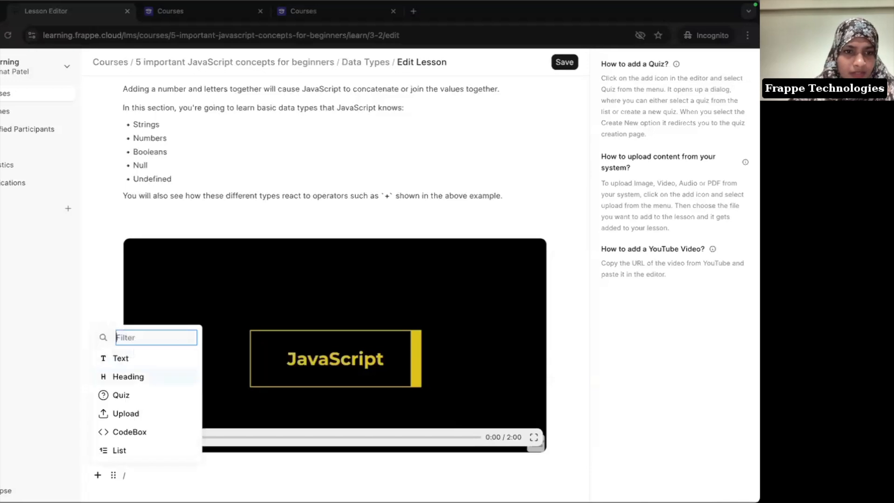
{"action": "key", "text": "Return"}
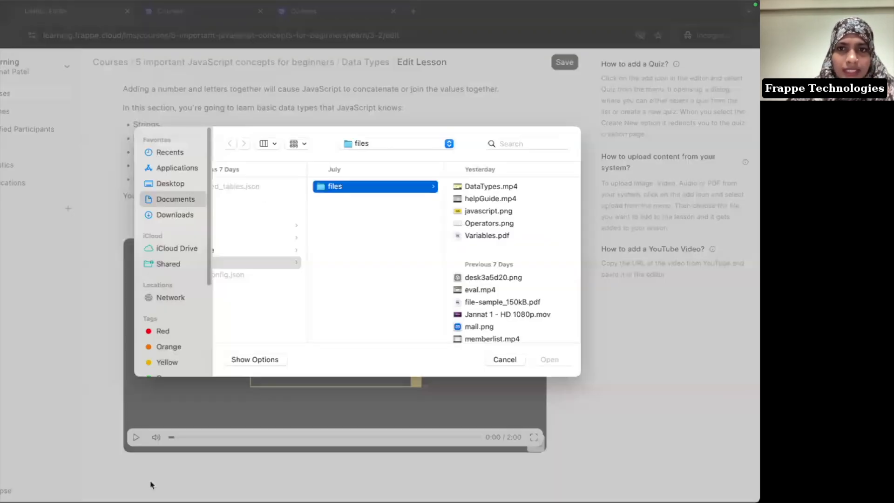
{"action": "left_click", "coordinate": [506, 226]}
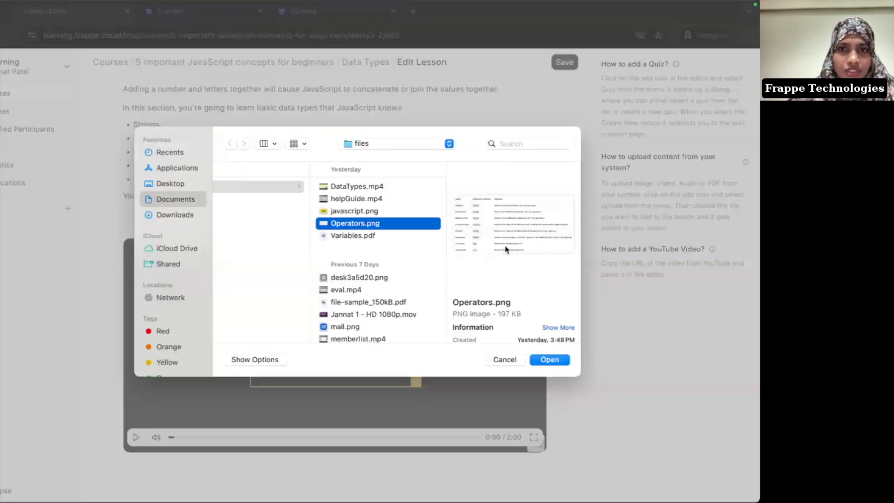
{"action": "left_click", "coordinate": [550, 359]}
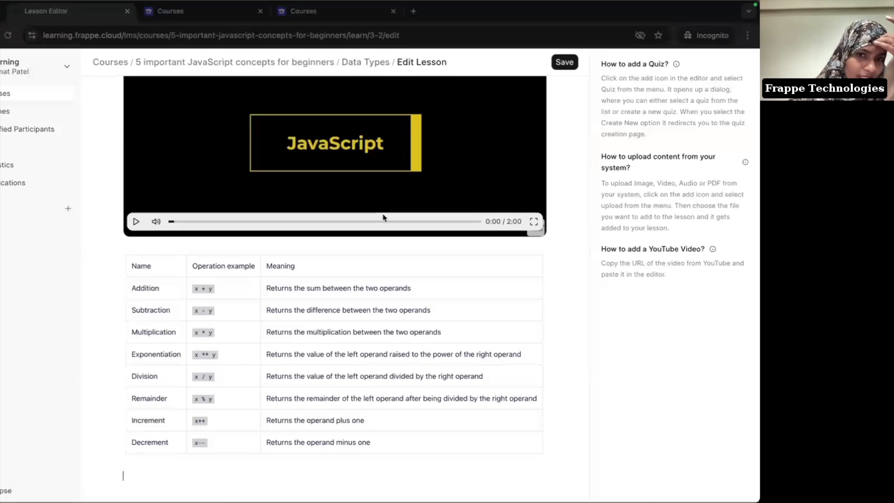
{"action": "scroll", "coordinate": [382, 217], "scroll_direction": "up", "scroll_amount": 8}
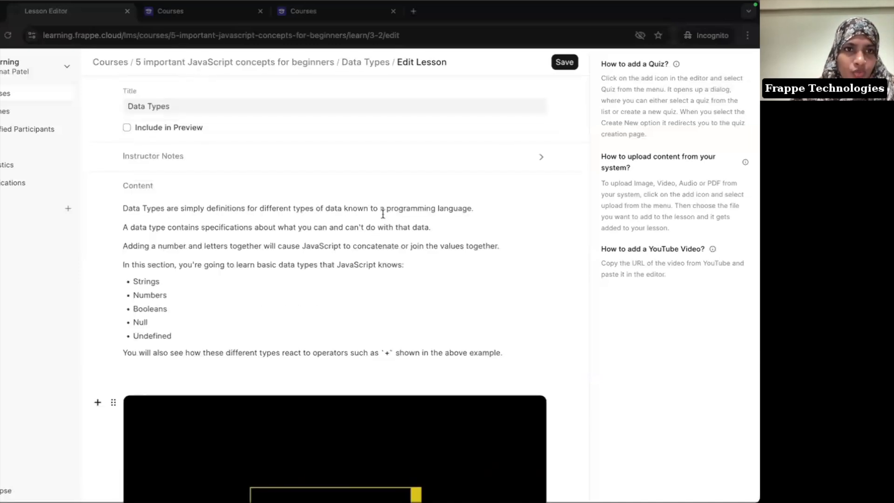
{"action": "scroll", "coordinate": [383, 214], "scroll_direction": "down", "scroll_amount": 8}
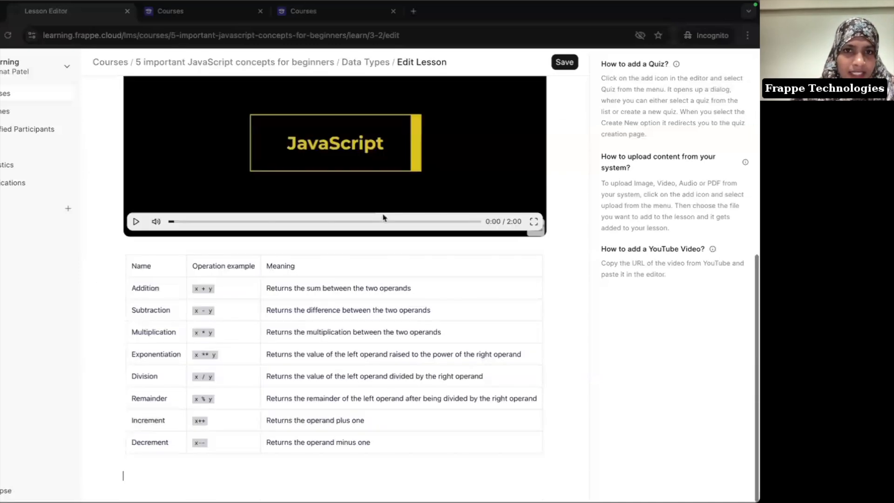
Step: Open the published Data Types lesson page and scroll through its content
{"action": "left_click", "coordinate": [362, 65]}
{"action": "scroll", "coordinate": [358, 242], "scroll_direction": "down", "scroll_amount": 9}
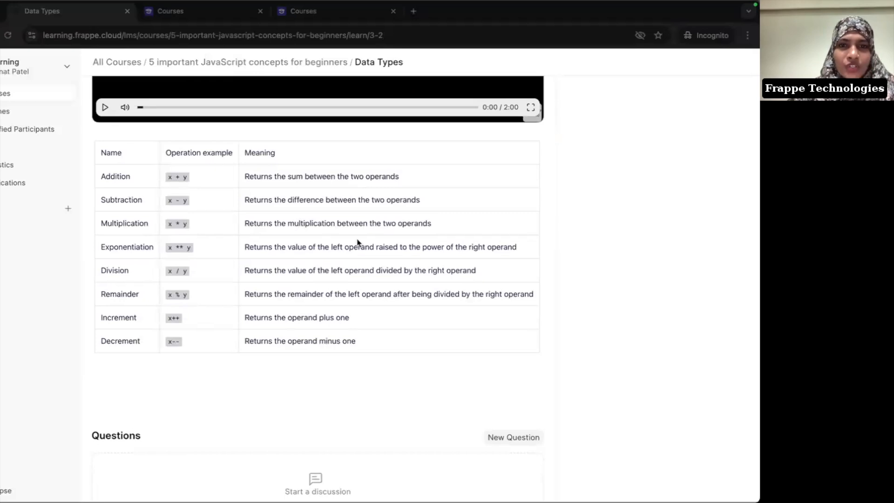
{"action": "scroll", "coordinate": [357, 242], "scroll_direction": "up", "scroll_amount": 10}
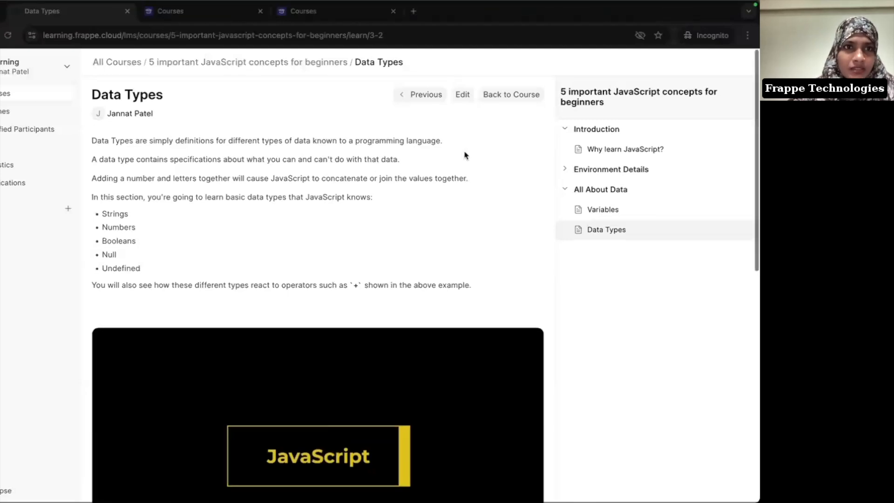
{"action": "scroll", "coordinate": [465, 155], "scroll_direction": "down", "scroll_amount": 3}
{"action": "scroll", "coordinate": [466, 155], "scroll_direction": "down", "scroll_amount": 8}
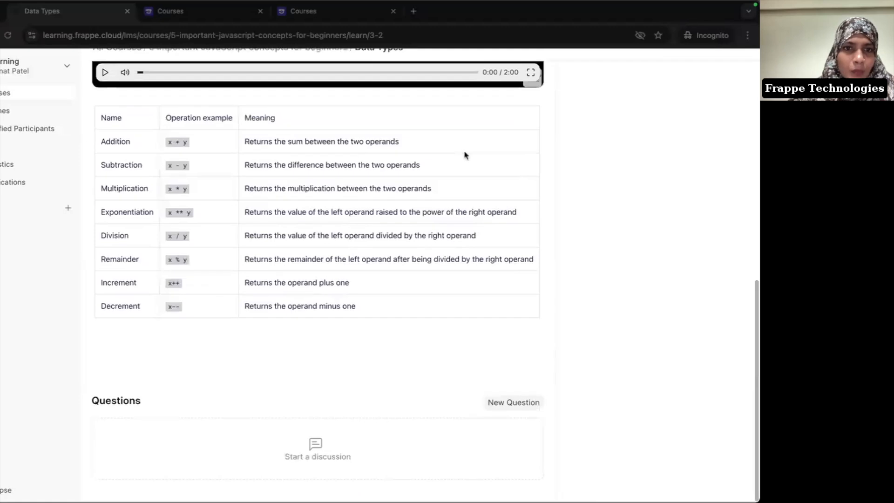
Step: In the Notion notes, select the three Operators paragraphs
{"action": "key", "text": "super+Tab"}
{"action": "scroll", "coordinate": [373, 289], "scroll_direction": "down", "scroll_amount": 5}
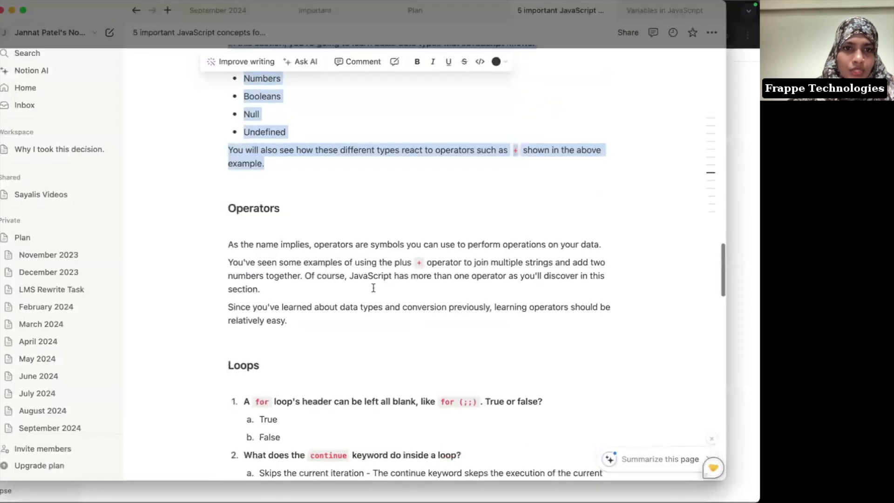
{"action": "left_click_drag", "start_coordinate": [230, 211], "coordinate": [312, 284]}
Step: Return to the JavaScript course's edit page and expand the All About Data chapter
{"action": "key", "text": "super+Tab"}
{"action": "scroll", "coordinate": [416, 135], "scroll_direction": "up", "scroll_amount": 10}
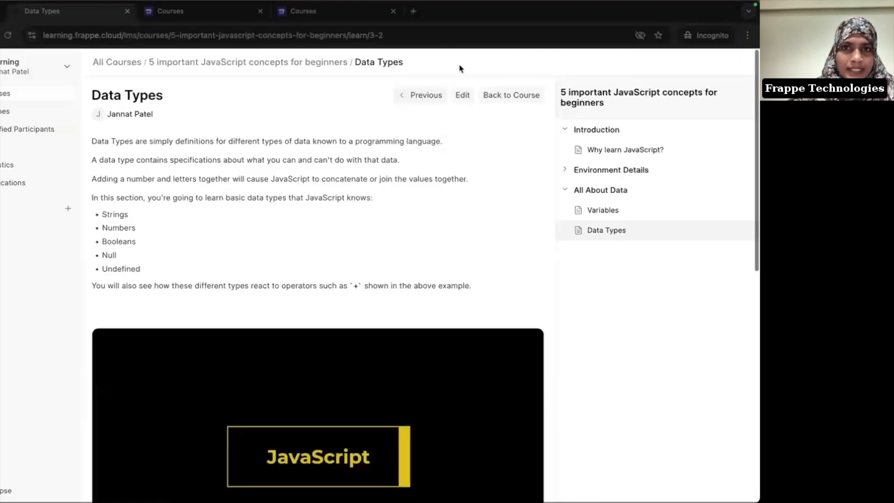
{"action": "left_click", "coordinate": [466, 96]}
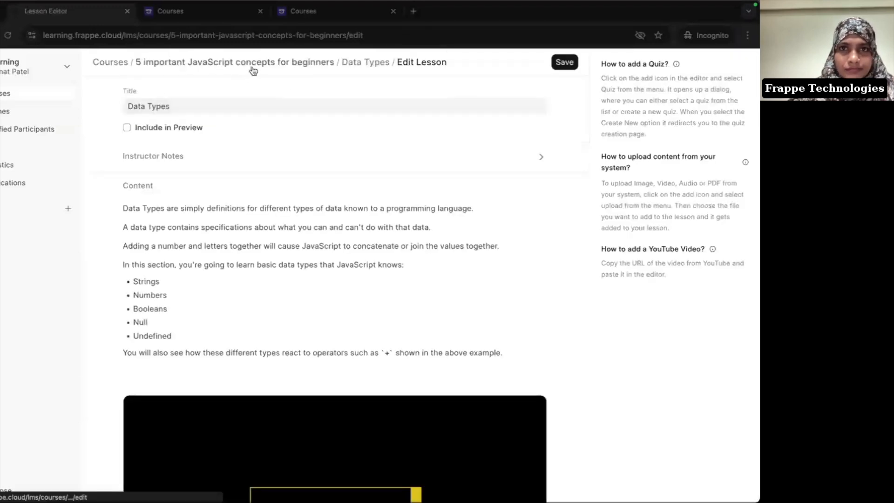
{"action": "left_click", "coordinate": [252, 66]}
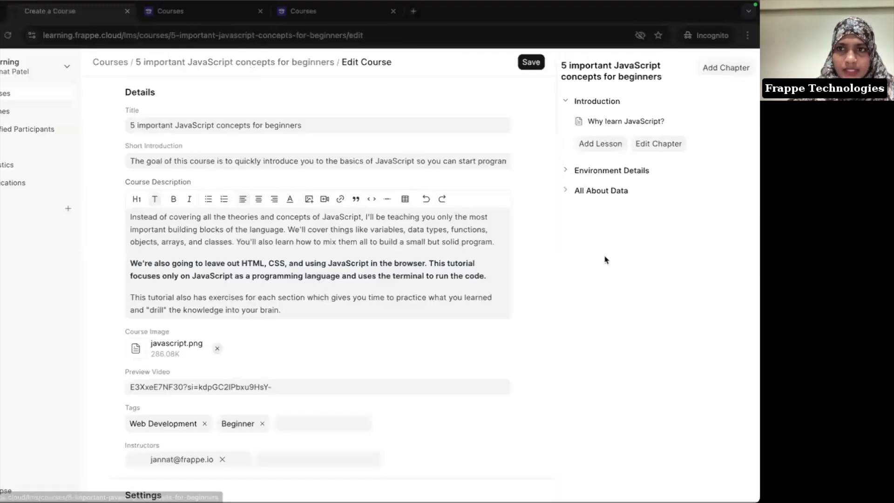
{"action": "left_click", "coordinate": [607, 190]}
Step: Add a new chapter titled 'Logics' and expand it
{"action": "left_click", "coordinate": [729, 68]}
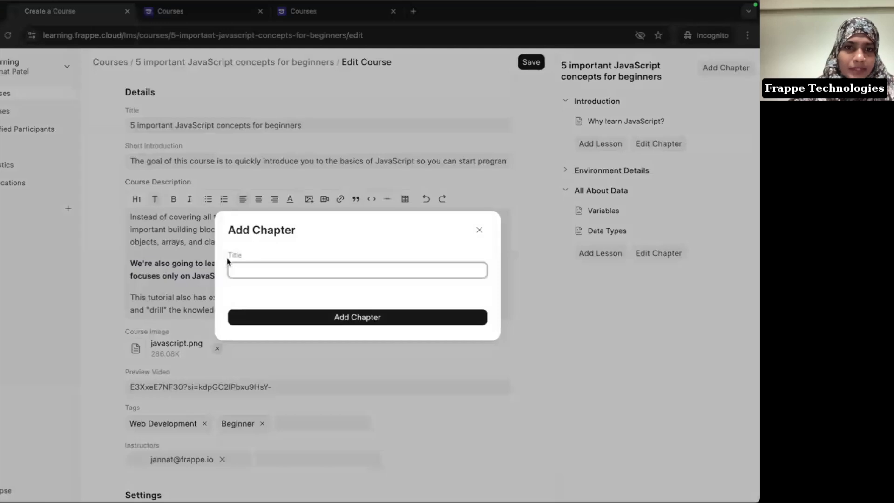
{"action": "type", "text": "Logics"}
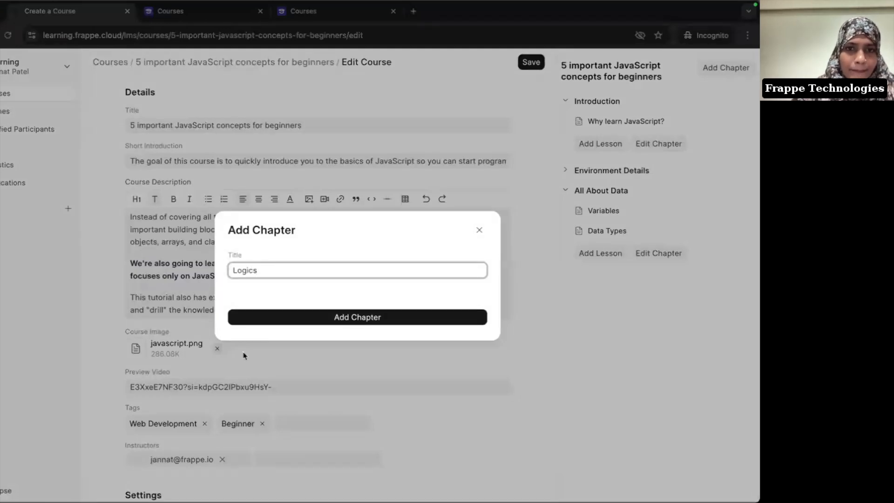
{"action": "double_click", "coordinate": [370, 316]}
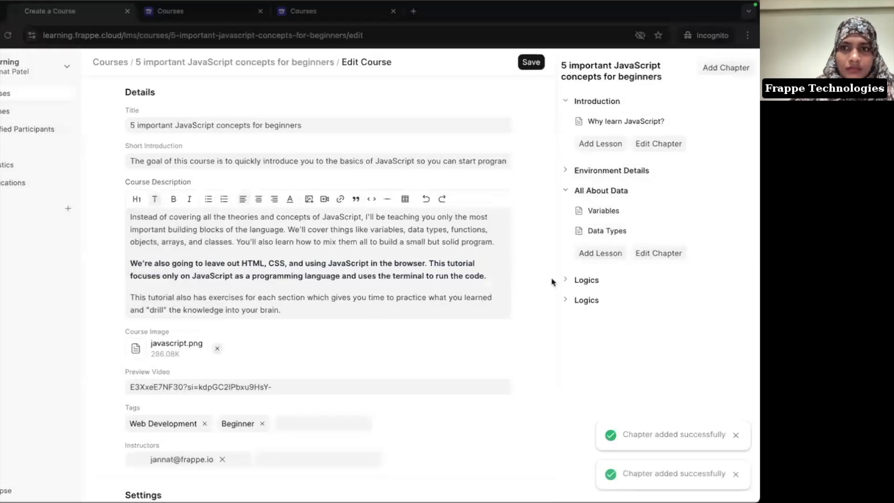
{"action": "left_click", "coordinate": [589, 282]}
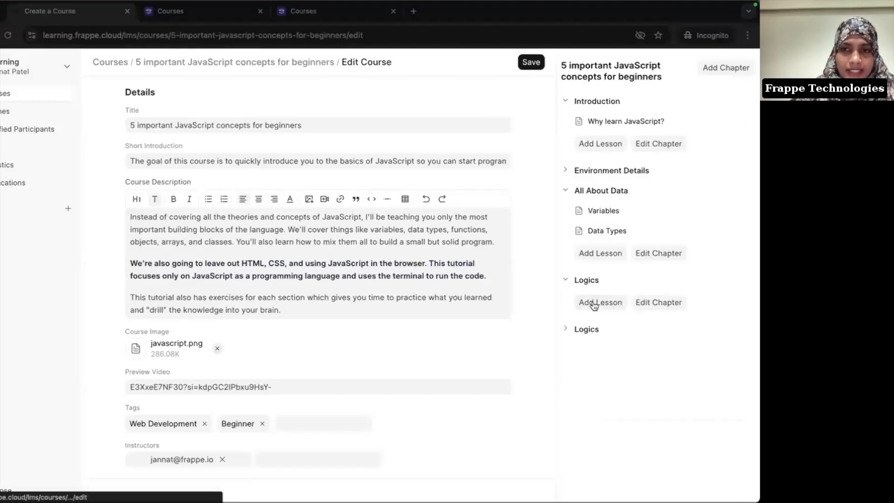
Step: Create a new lesson in the Logics chapter titled 'Operator'
{"action": "left_click", "coordinate": [594, 306]}
{"action": "left_click", "coordinate": [169, 106]}
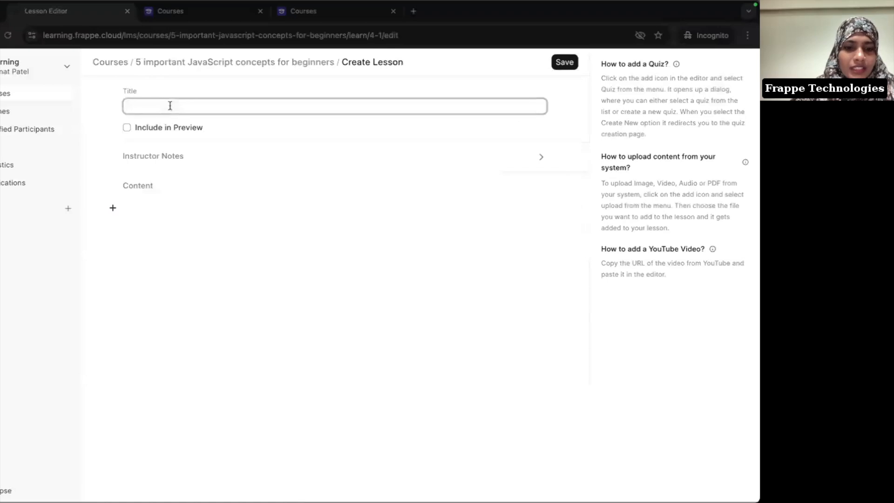
{"action": "type", "text": "Operators"}
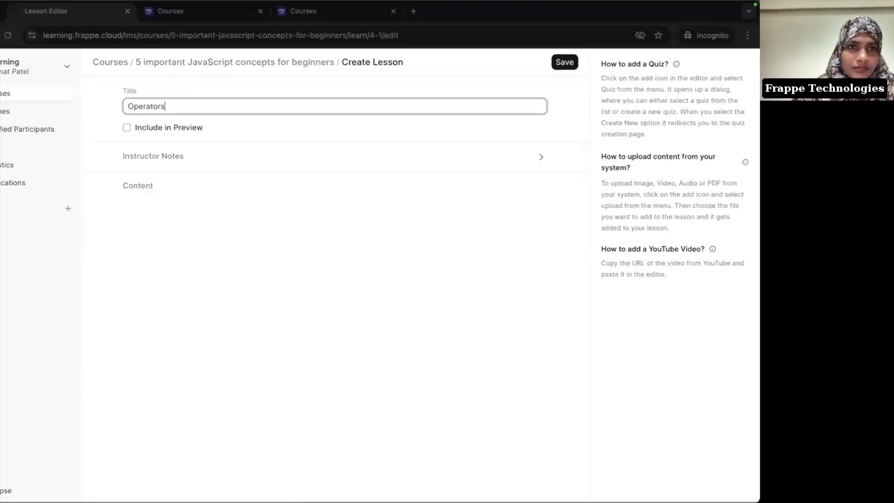
{"action": "left_click", "coordinate": [208, 225]}
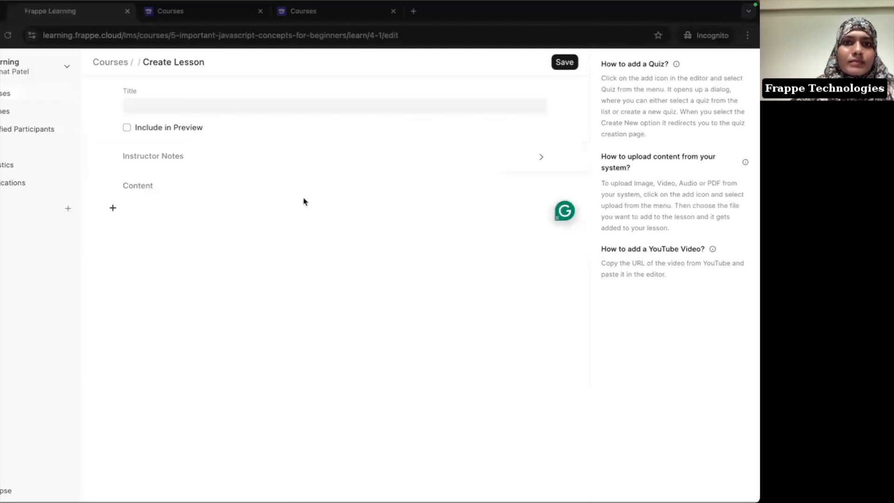
{"action": "left_click", "coordinate": [225, 109]}
{"action": "key", "text": "BackSpace"}
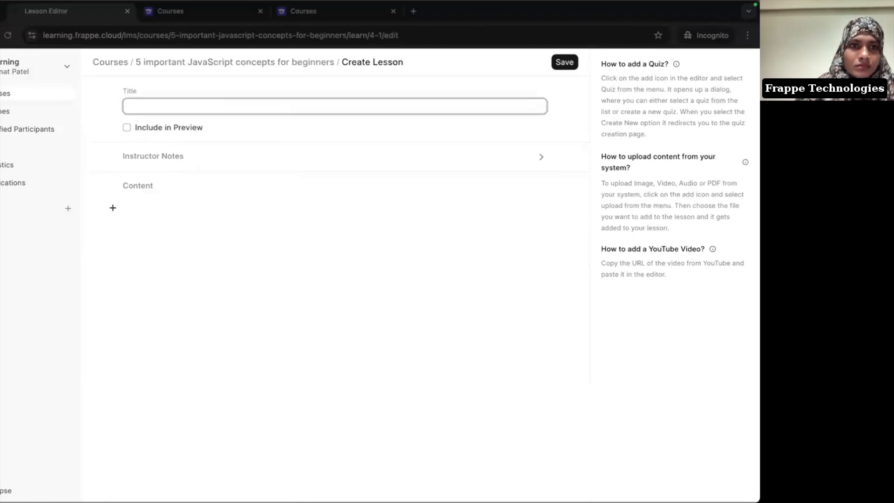
{"action": "type", "text": "Operator"}
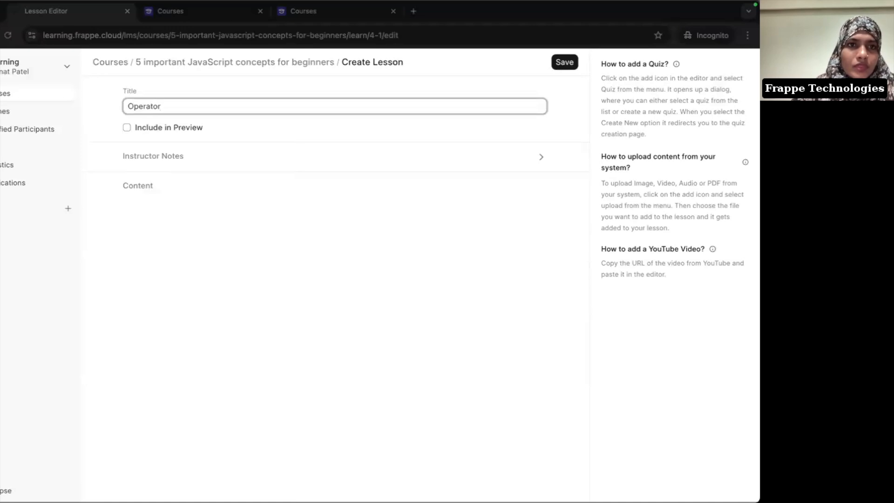
Step: Write 'To know more about operators checkout this presentation.' in the content, followed by an empty line
{"action": "left_click", "coordinate": [223, 237]}
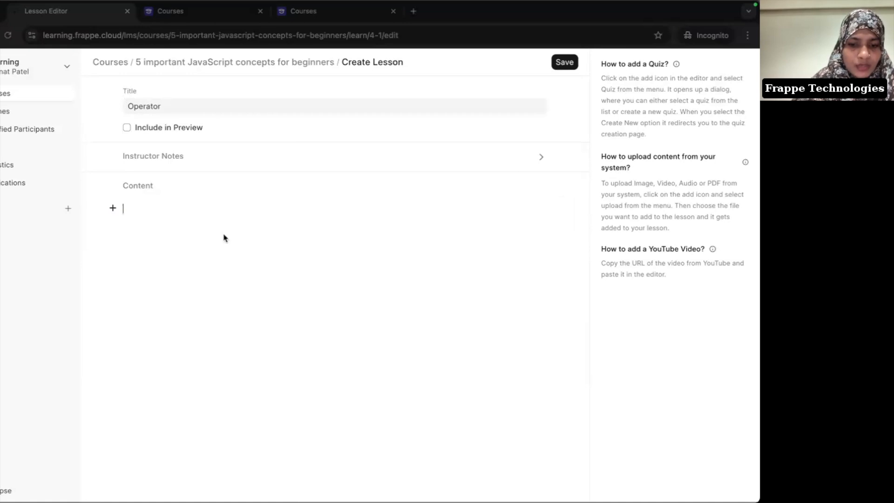
{"action": "type", "text": "To know "}
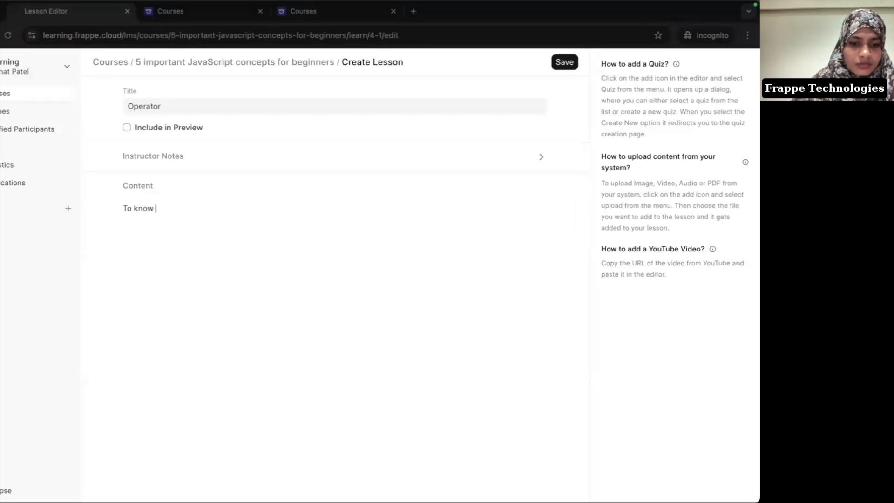
{"action": "type", "text": "more about"}
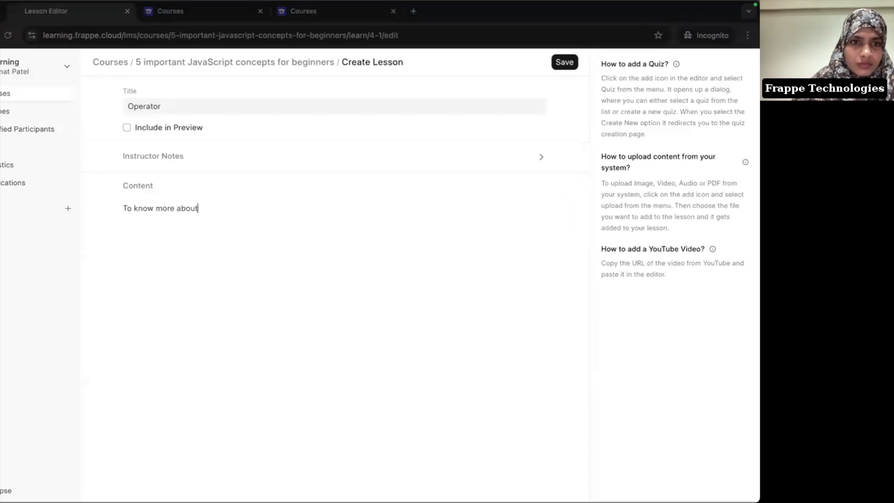
{"action": "type", "text": " op"}
{"action": "type", "text": "ato"}
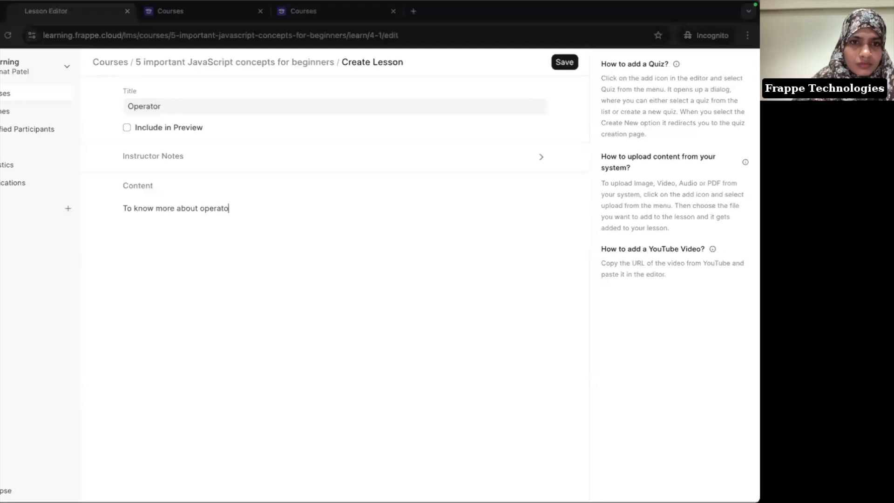
{"action": "type", "text": "rs checkout th"}
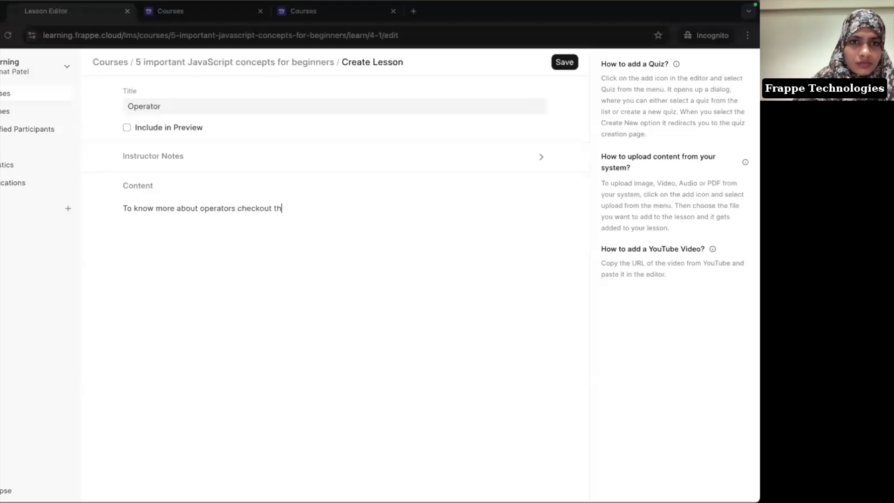
{"action": "type", "text": "is pr"}
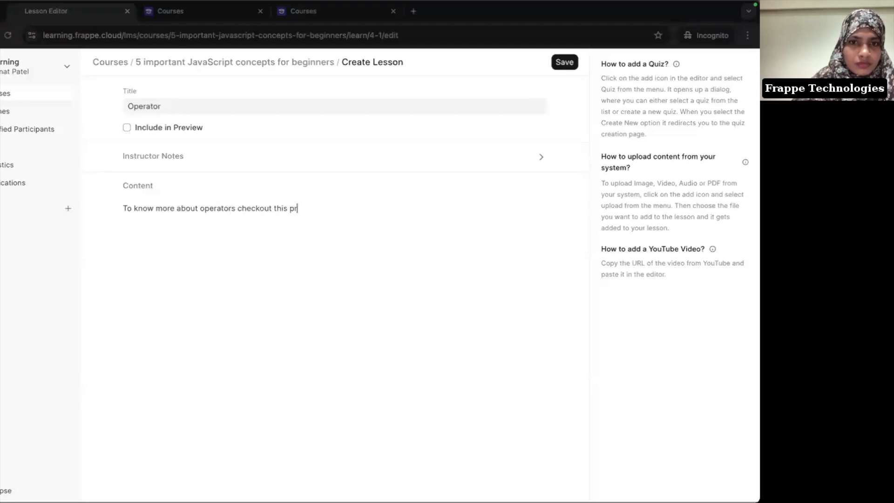
{"action": "type", "text": "esentation"}
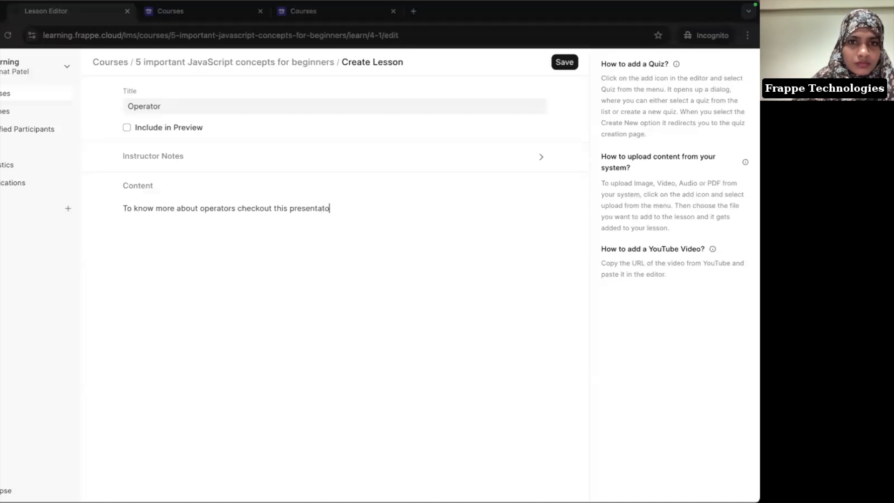
{"action": "key", "text": "BackSpace"}
{"action": "key", "text": "BackSpace"}
{"action": "key", "text": "BackSpace"}
{"action": "type", "text": "ion."}
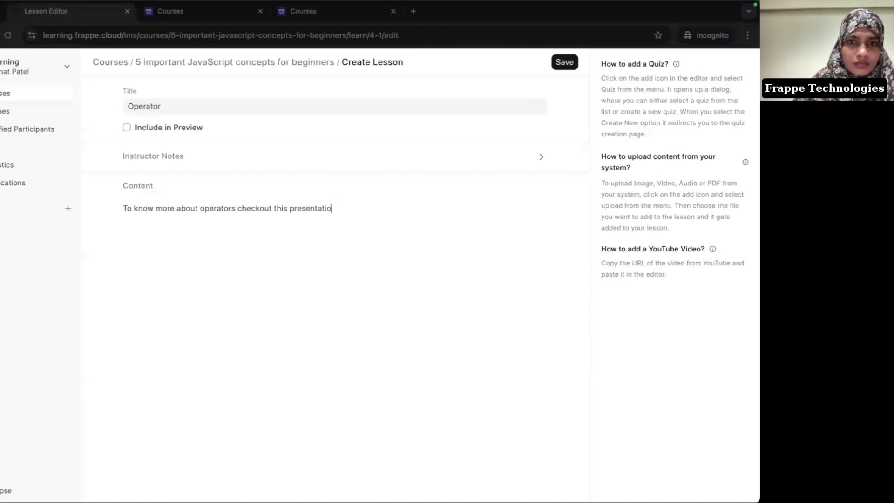
{"action": "key", "text": "Return"}
{"action": "key", "text": "Return"}
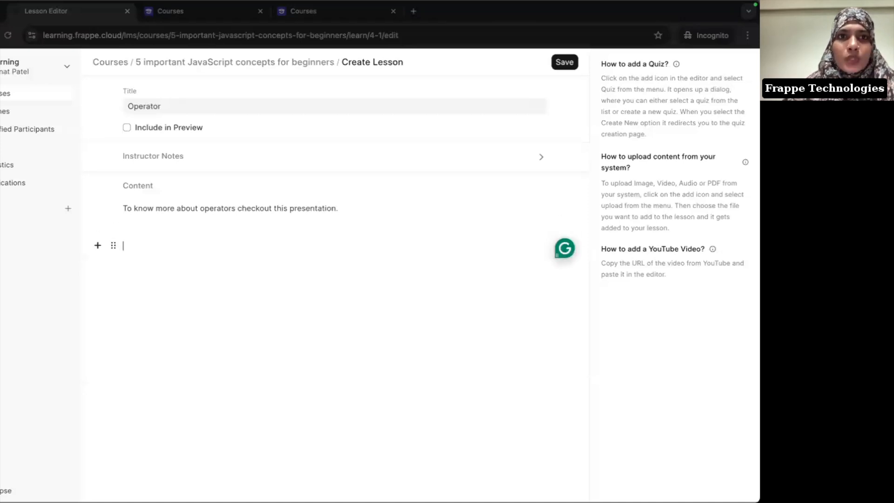
{"action": "key", "text": "super+grave"}
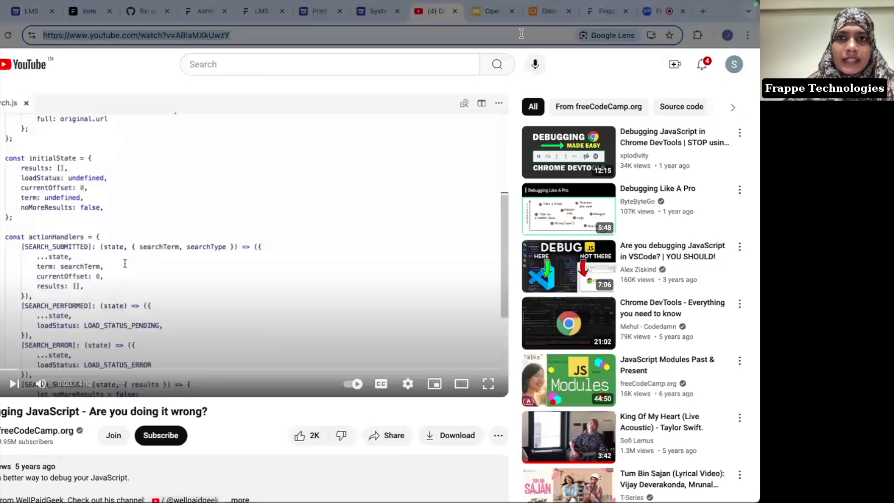
Step: In the Operators presentation, close Share and open Publish to web via the menu search 'publ'
{"action": "left_click", "coordinate": [485, 13]}
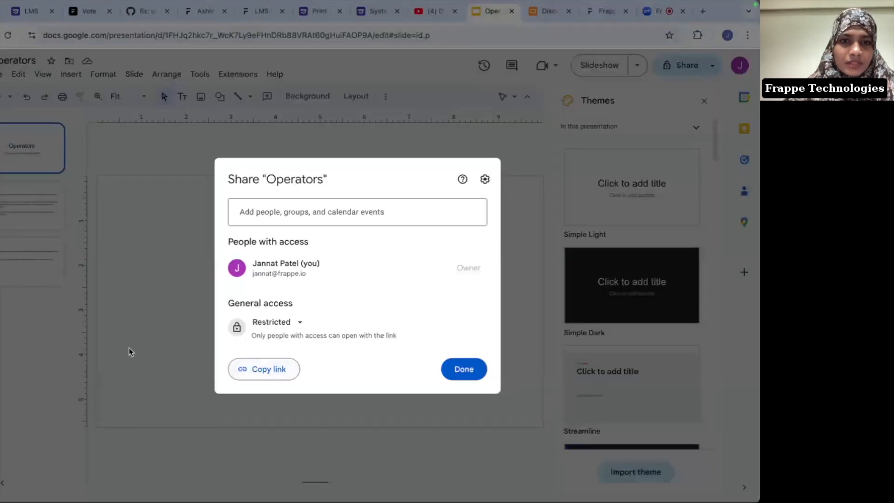
{"action": "left_click", "coordinate": [86, 274]}
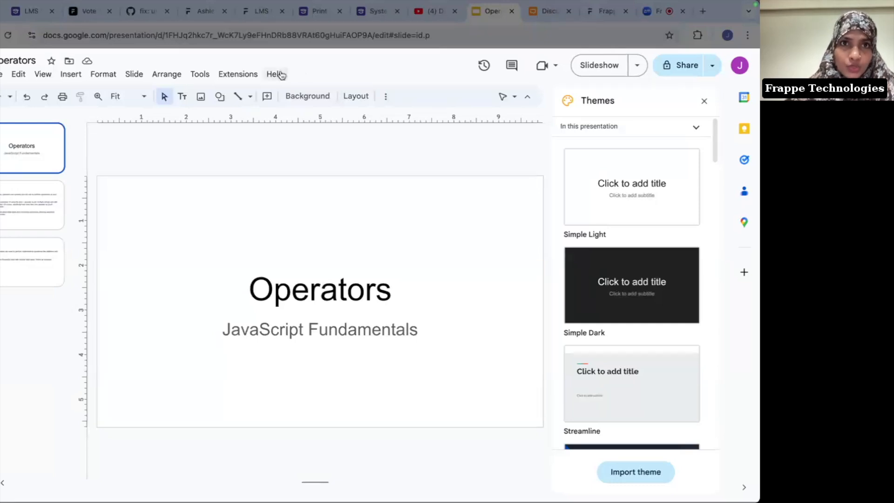
{"action": "left_click", "coordinate": [281, 75]}
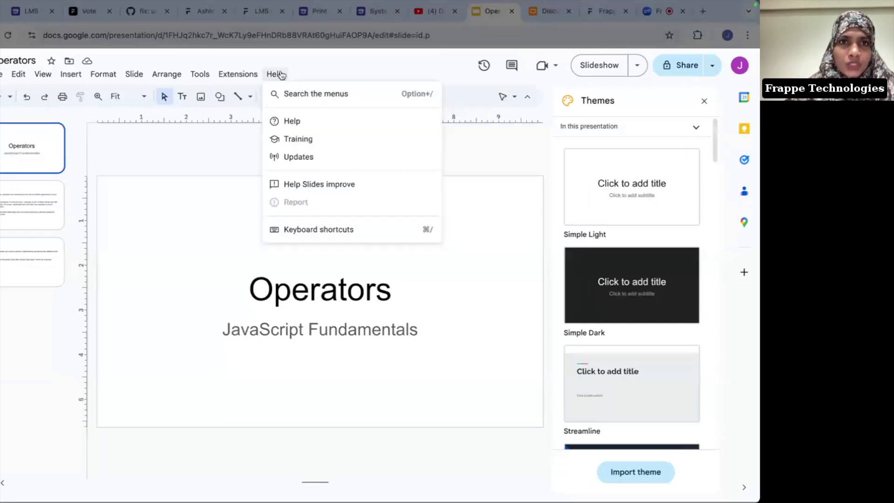
{"action": "left_click", "coordinate": [313, 93]}
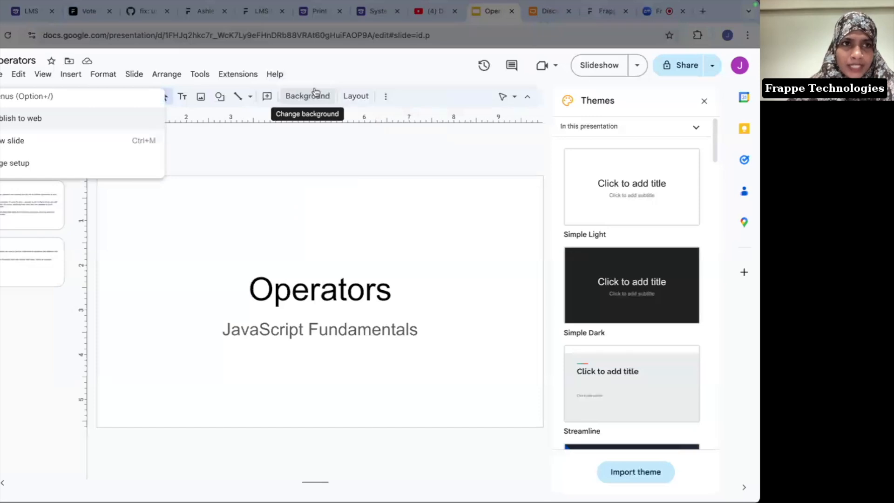
{"action": "type", "text": "publ"}
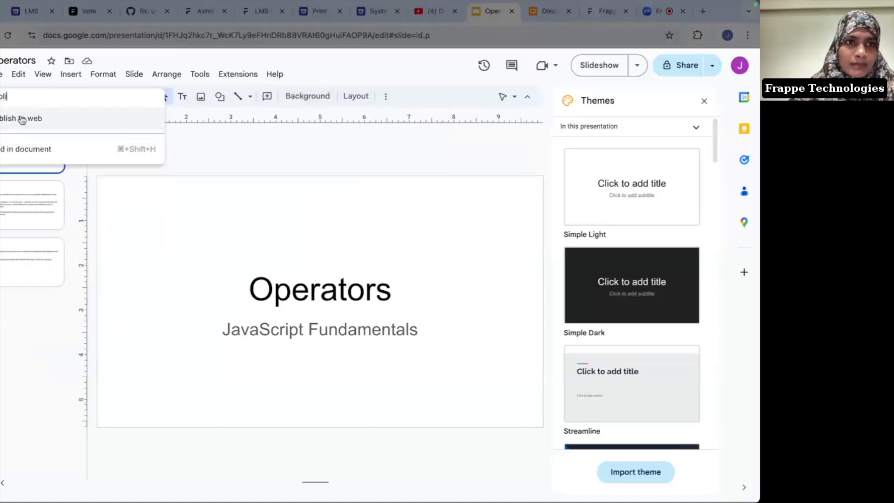
{"action": "left_click", "coordinate": [21, 118]}
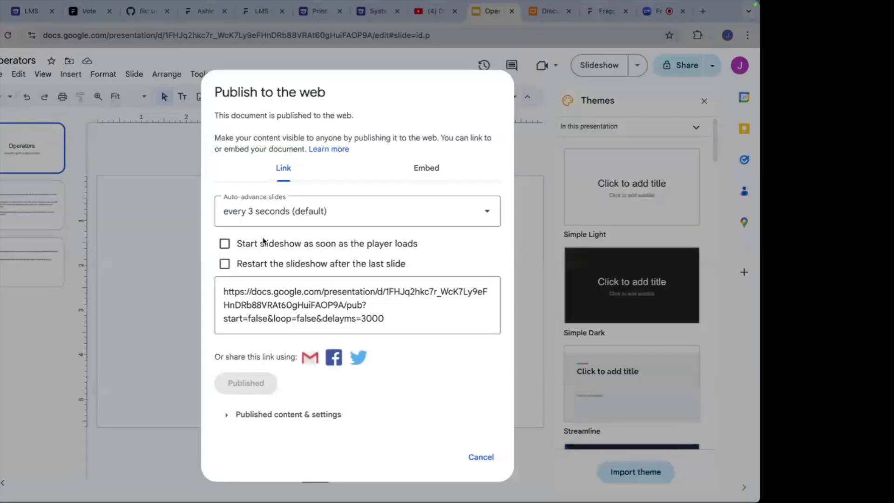
Step: Select the published presentation link through /pub to copy it
{"action": "left_click", "coordinate": [222, 291]}
{"action": "left_click", "coordinate": [350, 301]}
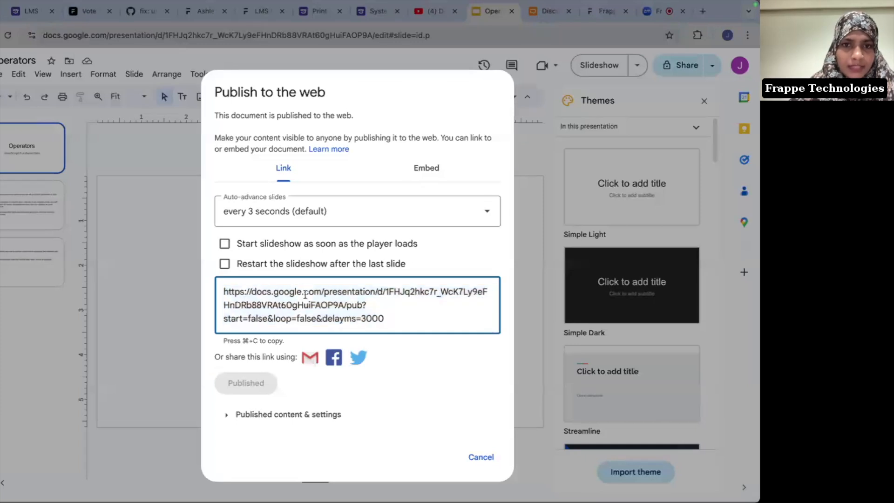
{"action": "left_click_drag", "start_coordinate": [363, 305], "coordinate": [223, 294]}
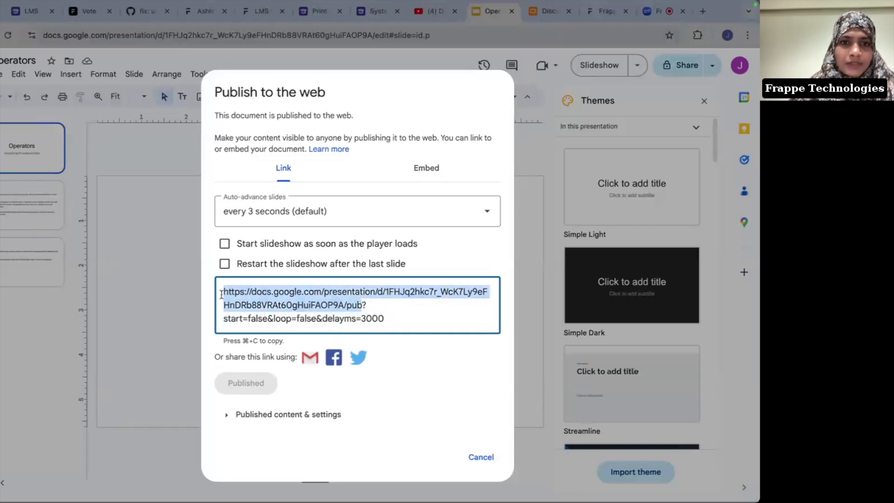
{"action": "key", "text": "super+grave"}
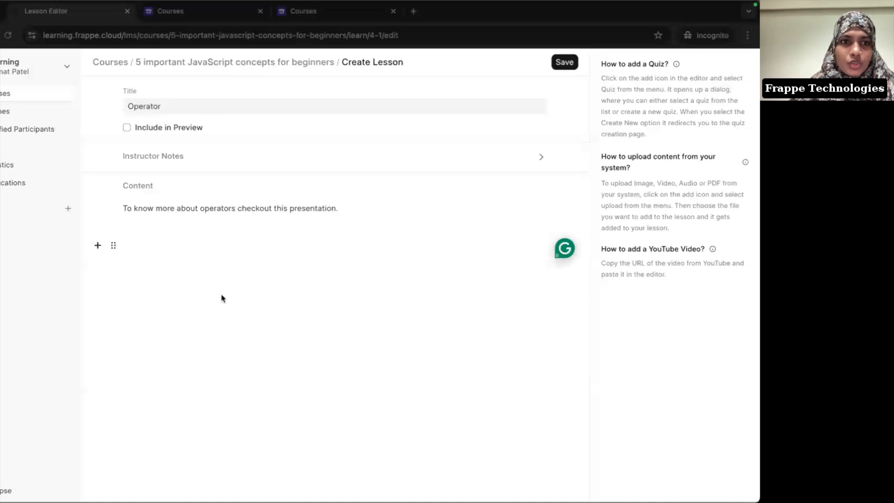
Step: Paste the published link to embed the Operators slides and step through slides 1–3. Then save the lesson
{"action": "key", "text": "super+v"}
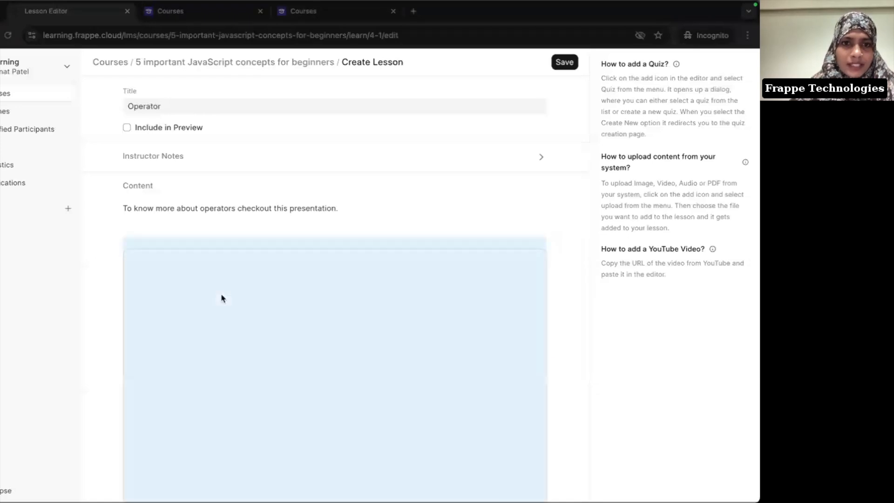
{"action": "scroll", "coordinate": [223, 298], "scroll_direction": "down", "scroll_amount": 2}
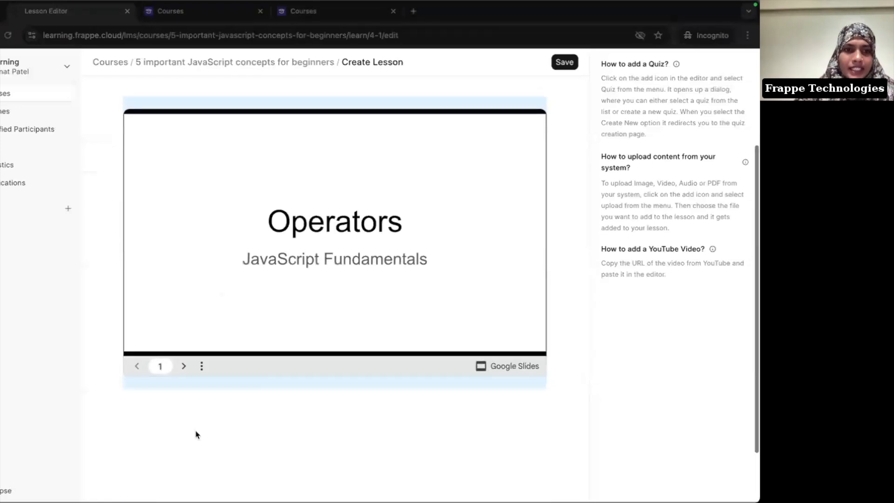
{"action": "left_click", "coordinate": [197, 448]}
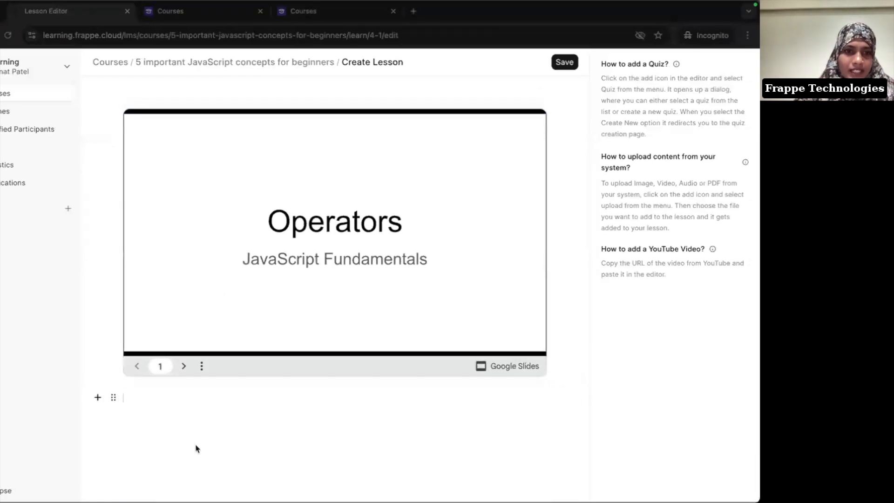
{"action": "left_click", "coordinate": [184, 367]}
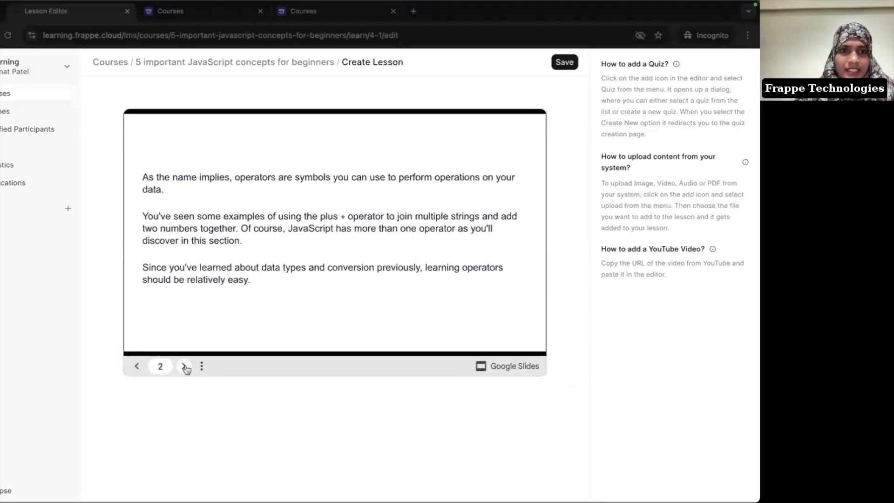
{"action": "left_click", "coordinate": [184, 367]}
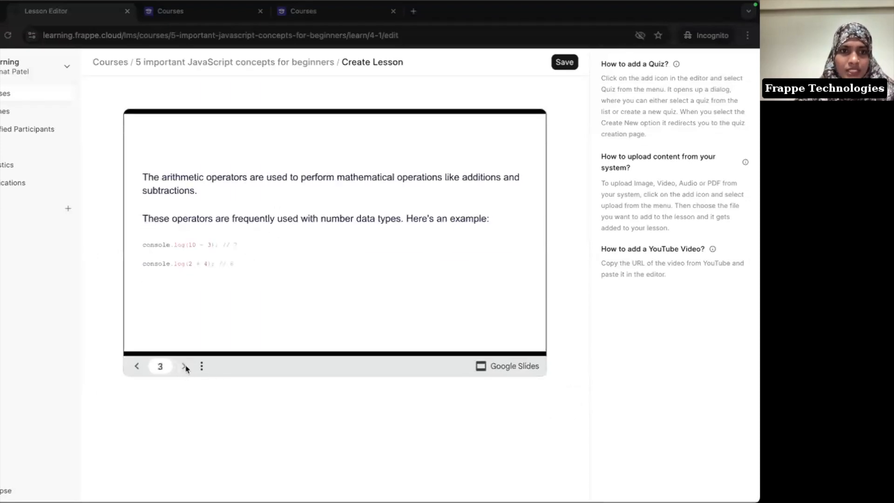
{"action": "left_click", "coordinate": [139, 367]}
{"action": "left_click", "coordinate": [139, 367]}
{"action": "scroll", "coordinate": [387, 132], "scroll_direction": "up", "scroll_amount": 5}
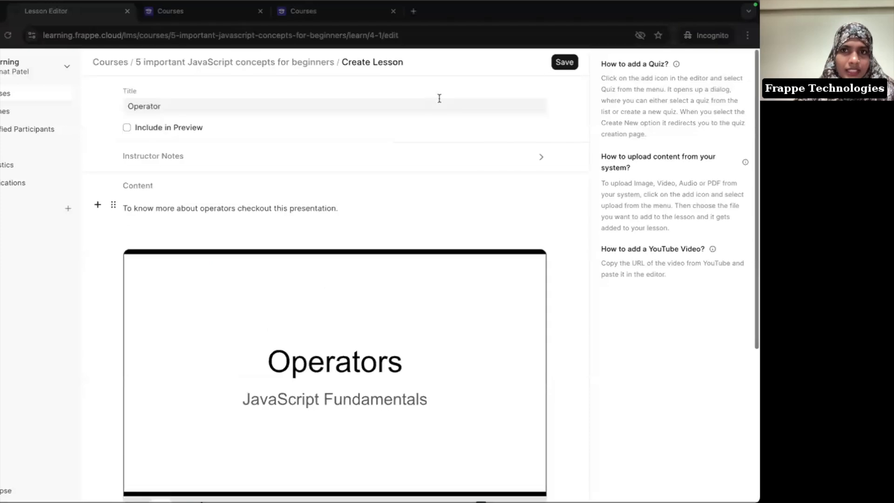
{"action": "left_click", "coordinate": [554, 63]}
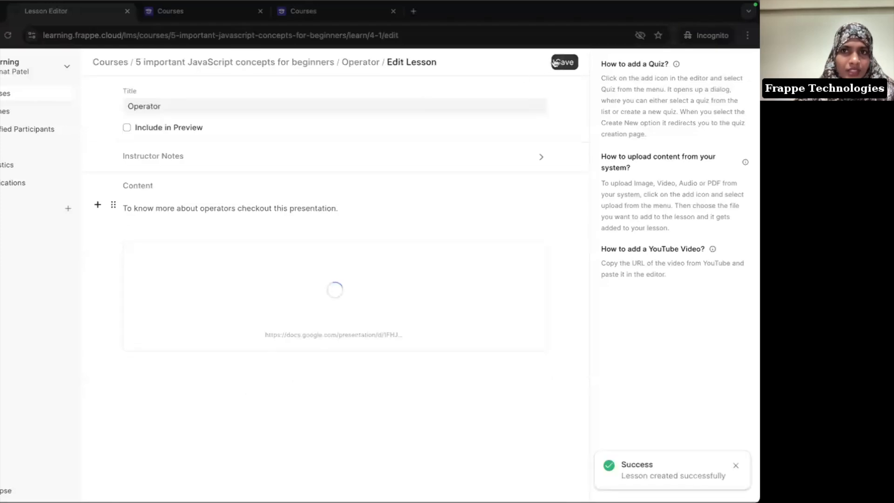
{"action": "scroll", "coordinate": [448, 217], "scroll_direction": "down", "scroll_amount": 1}
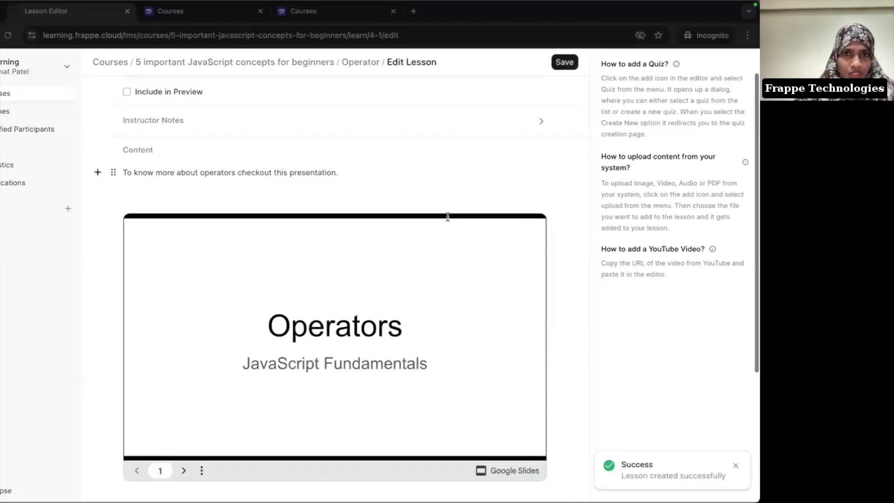
Step: Cancel the Publish to the web dialog and open the Operators presentation's Share dialog
{"action": "key", "text": "super+grave"}
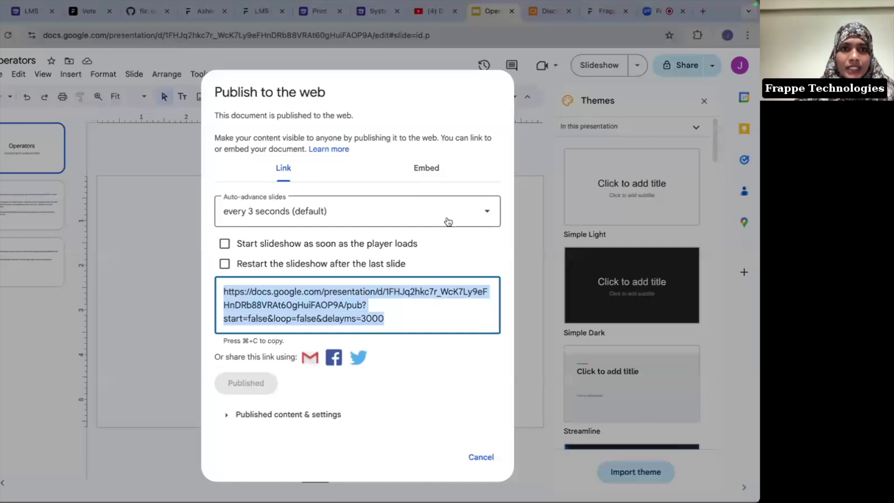
{"action": "left_click", "coordinate": [164, 155]}
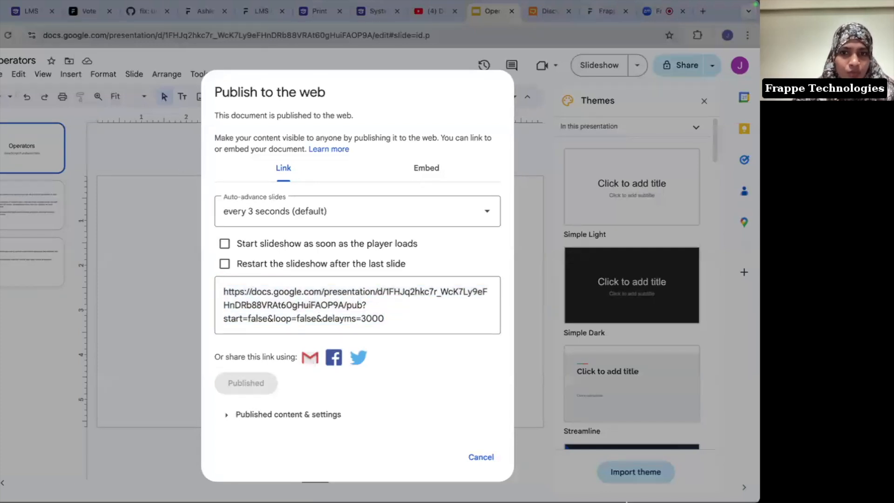
{"action": "left_click", "coordinate": [481, 457]}
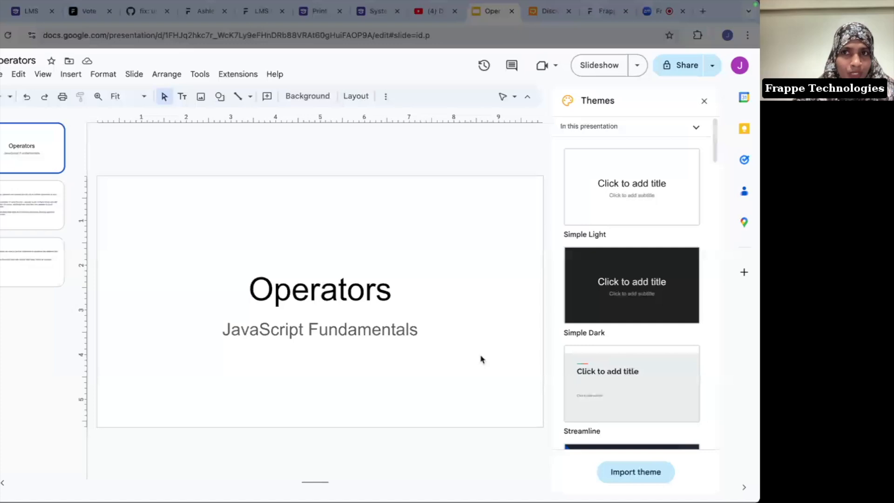
{"action": "left_click", "coordinate": [671, 67]}
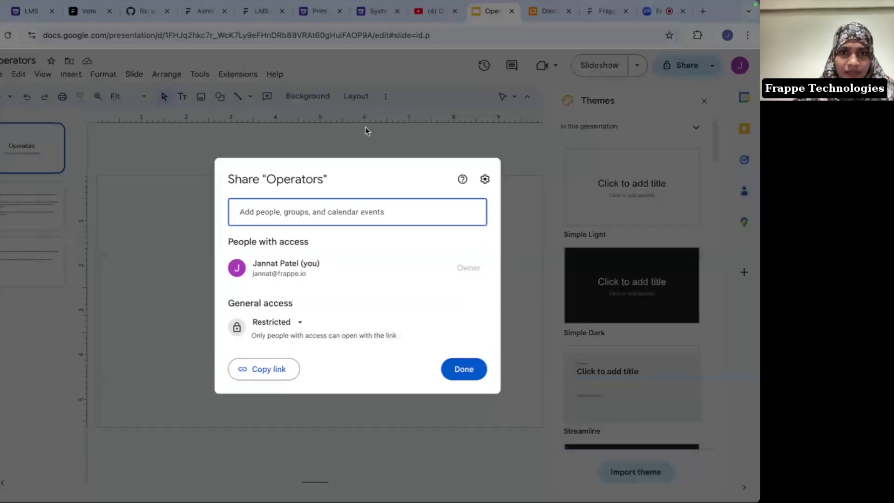
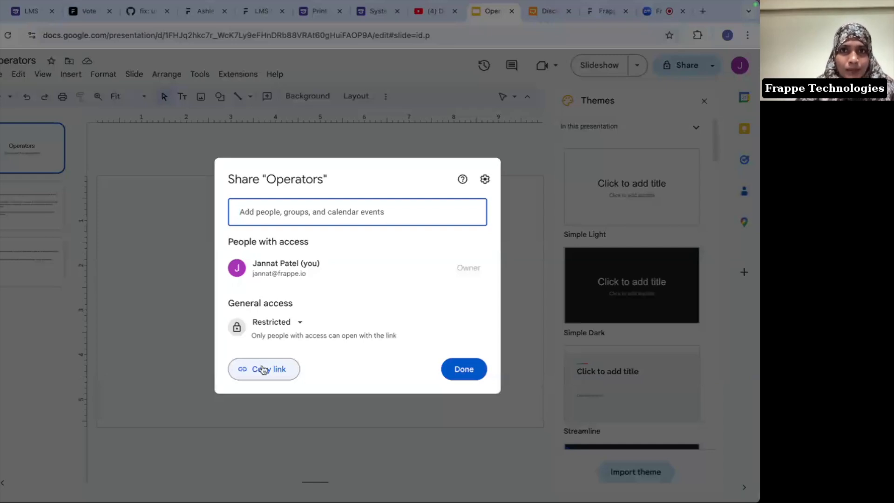
Step: Leave the Operators sharing settings and return to the Frappe Learning lesson editor window
{"action": "key", "text": "super+grave"}
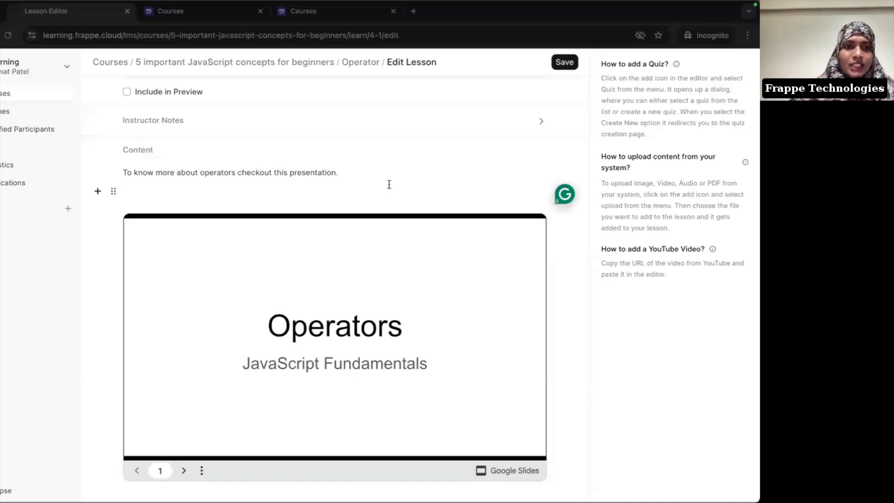
{"action": "scroll", "coordinate": [389, 184], "scroll_direction": "down", "scroll_amount": 3}
{"action": "scroll", "coordinate": [389, 184], "scroll_direction": "up", "scroll_amount": 3}
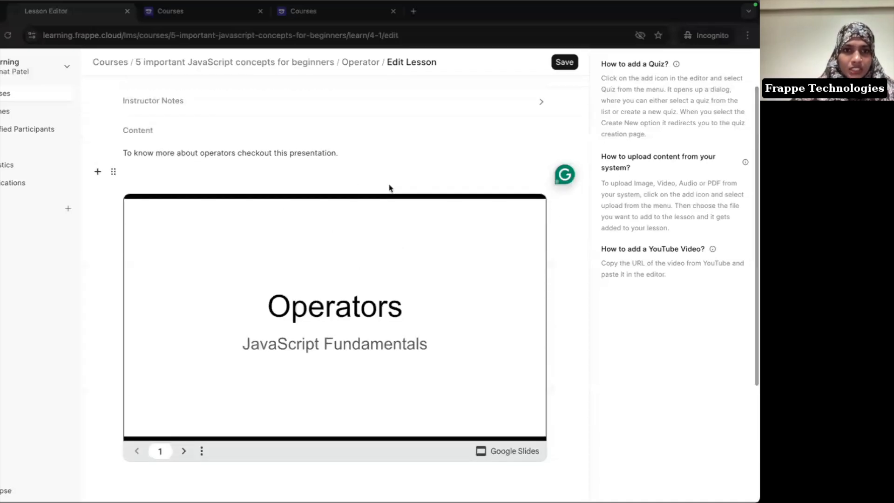
{"action": "scroll", "coordinate": [343, 370], "scroll_direction": "up", "scroll_amount": 1}
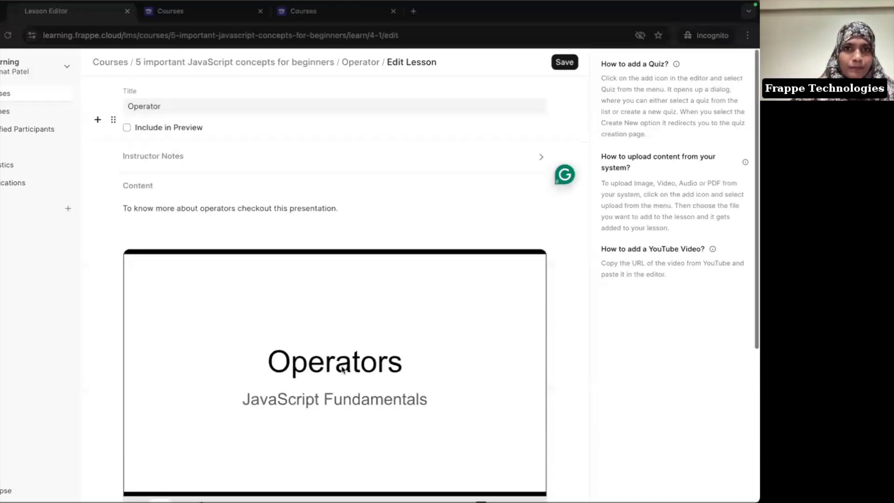
{"action": "left_click", "coordinate": [559, 59]}
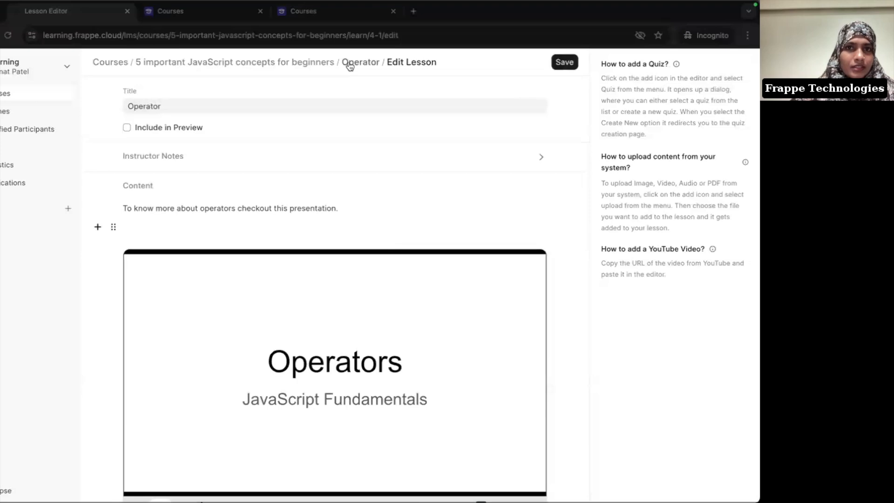
{"action": "left_click", "coordinate": [482, 77]}
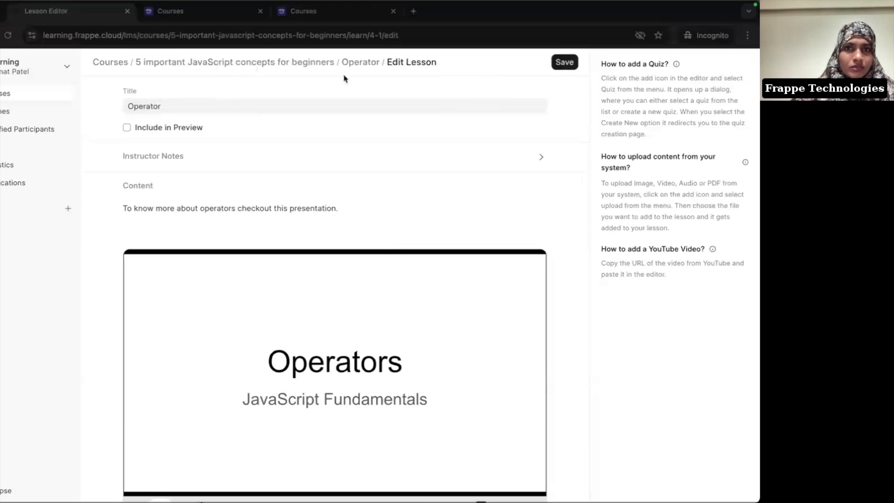
{"action": "left_click", "coordinate": [355, 63]}
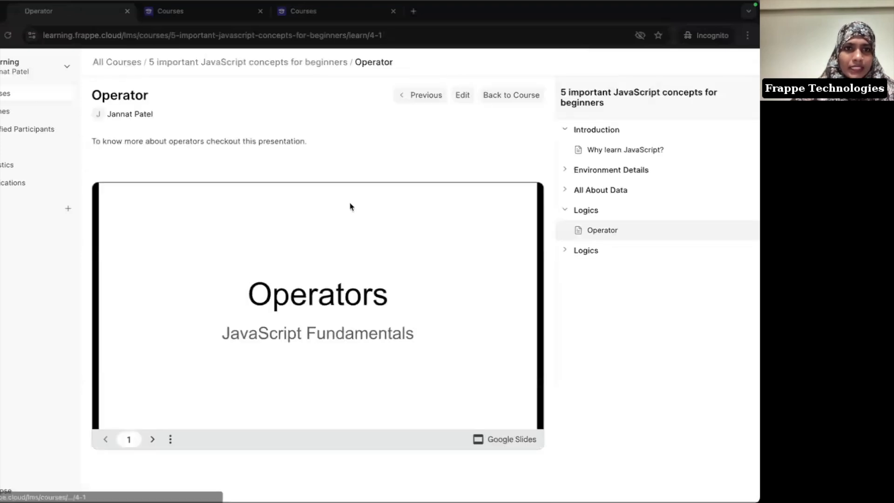
{"action": "left_click", "coordinate": [153, 439]}
{"action": "left_click", "coordinate": [152, 439]}
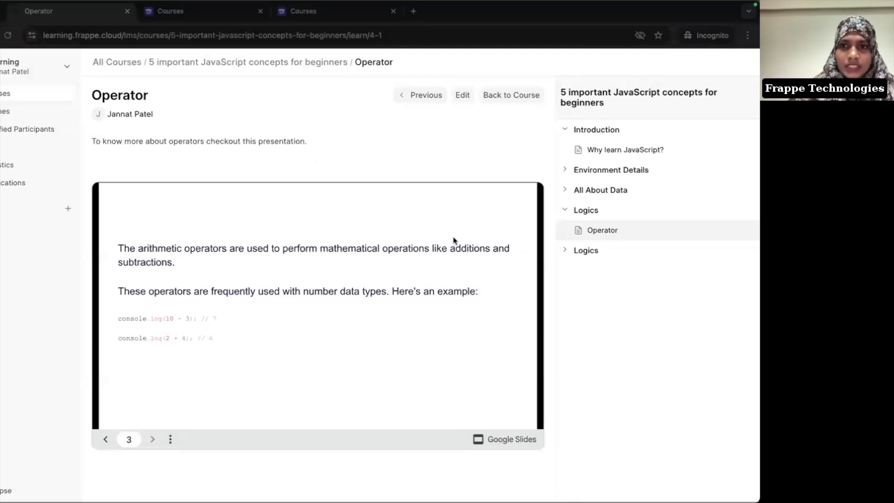
{"action": "left_click", "coordinate": [578, 256]}
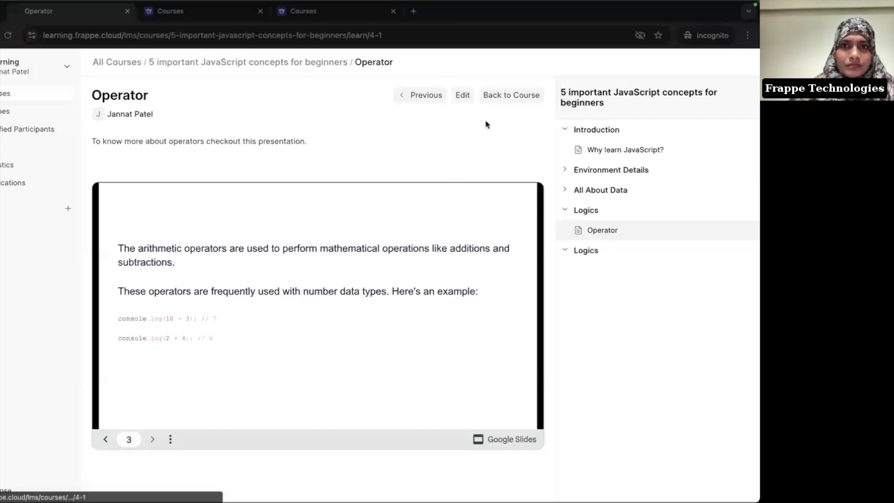
{"action": "left_click", "coordinate": [462, 95]}
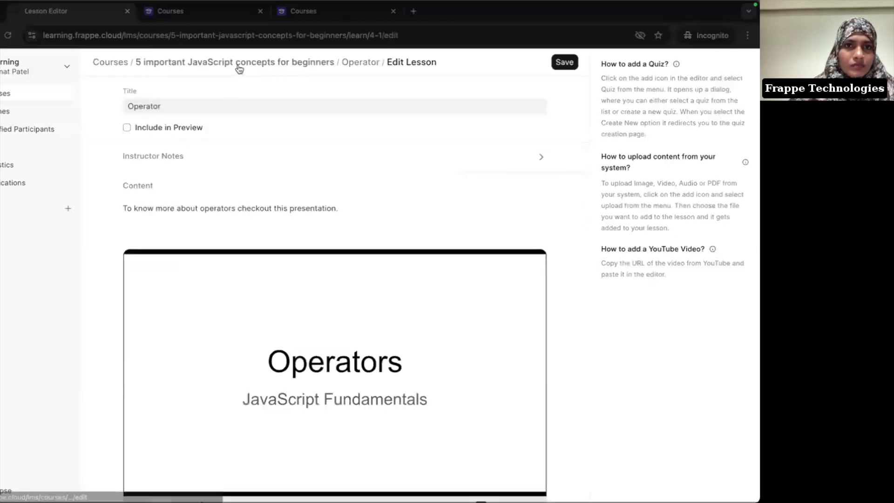
Step: From Edit Course, add a new lesson titled 'Loops' under the second Logics chapter
{"action": "left_click", "coordinate": [239, 62]}
{"action": "left_click", "coordinate": [580, 211]}
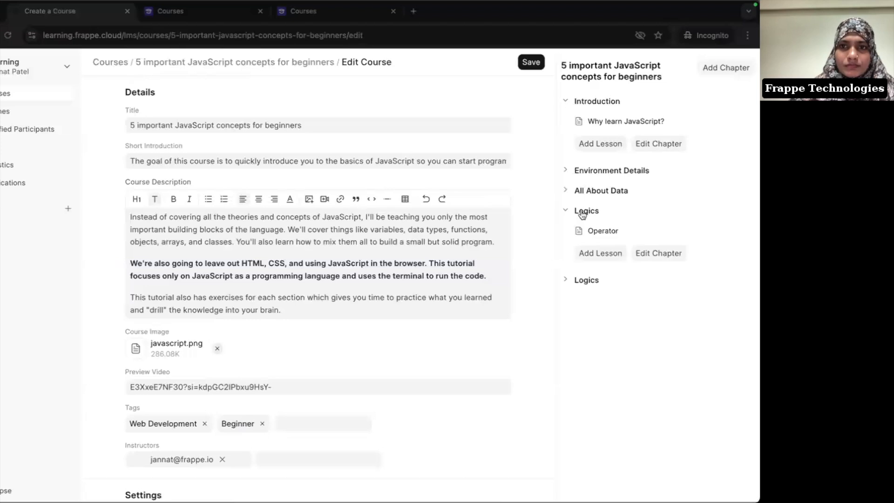
{"action": "left_click", "coordinate": [619, 254]}
{"action": "left_click", "coordinate": [208, 112]}
{"action": "type", "text": "Loops"}
{"action": "left_click", "coordinate": [171, 264]}
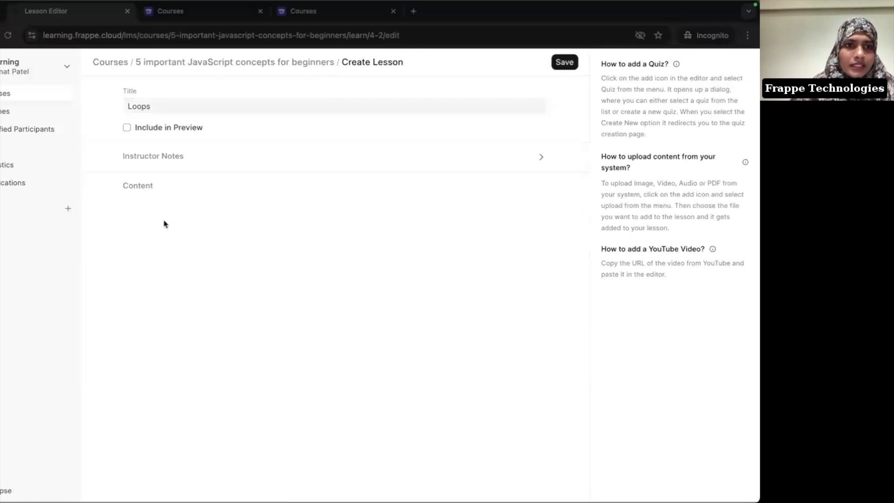
Step: Insert a quiz block into the Loops lesson body and choose to create a new quiz
{"action": "left_click", "coordinate": [147, 207]}
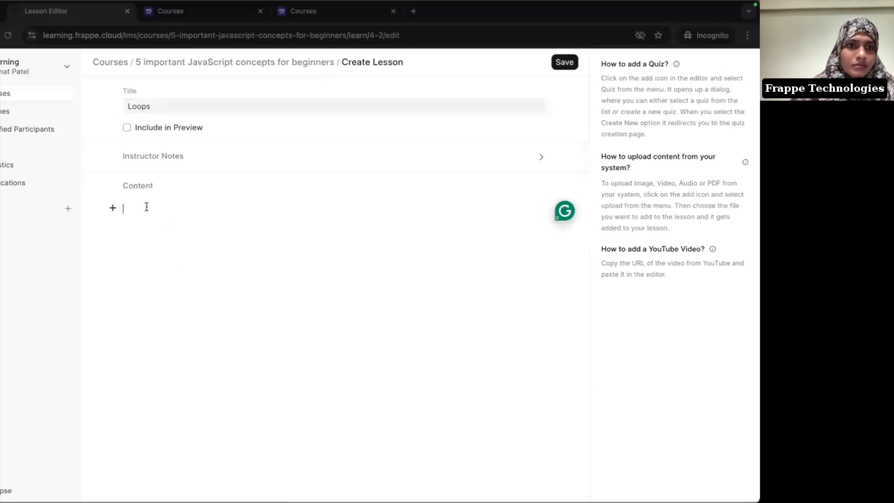
{"action": "left_click", "coordinate": [110, 211]}
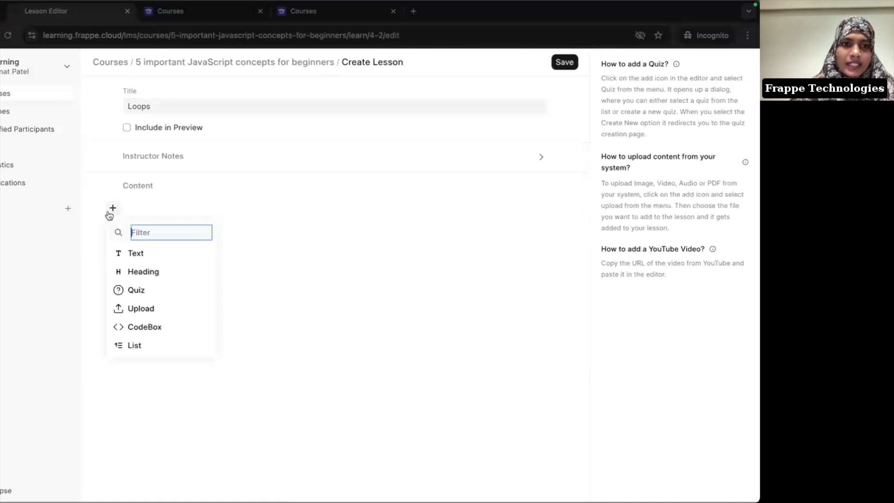
{"action": "left_click", "coordinate": [138, 294]}
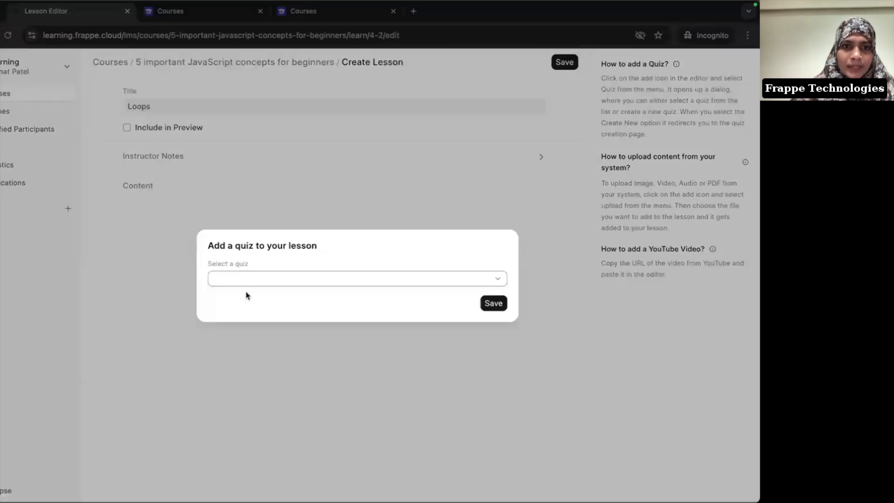
{"action": "left_click", "coordinate": [289, 280]}
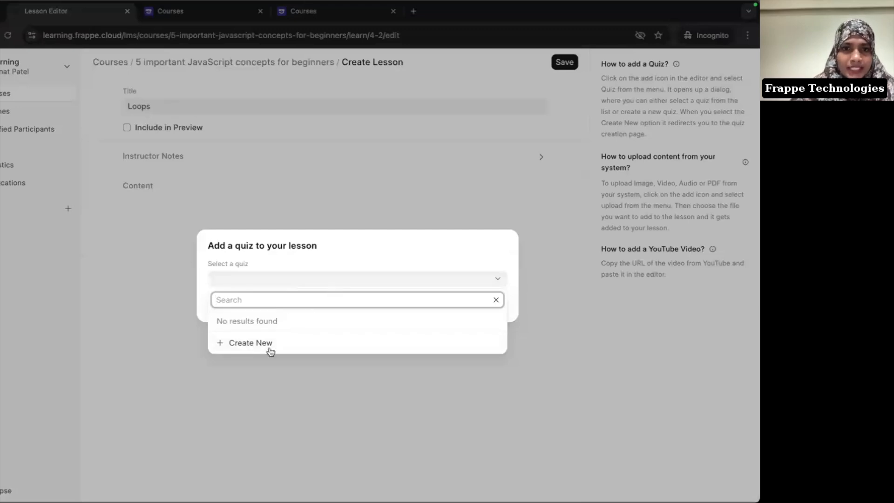
{"action": "left_click", "coordinate": [252, 343]}
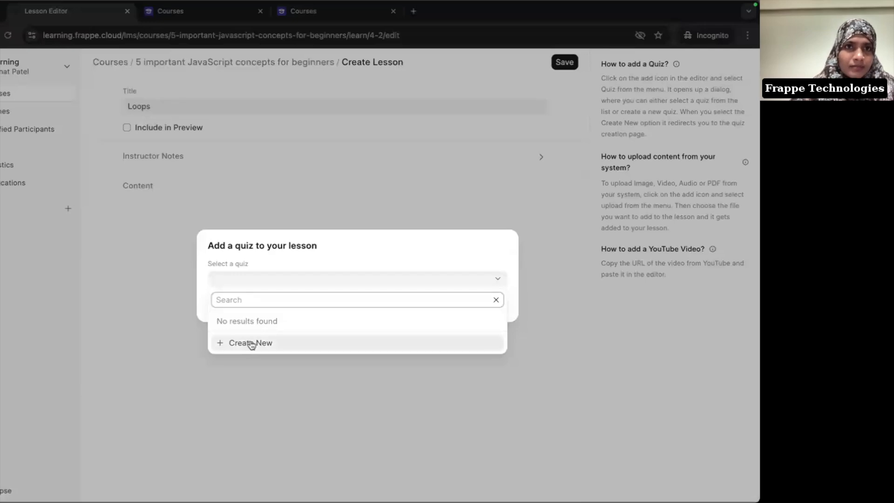
Step: Title the new quiz 'Loops in JavaScript' and save it
{"action": "left_click", "coordinate": [186, 16]}
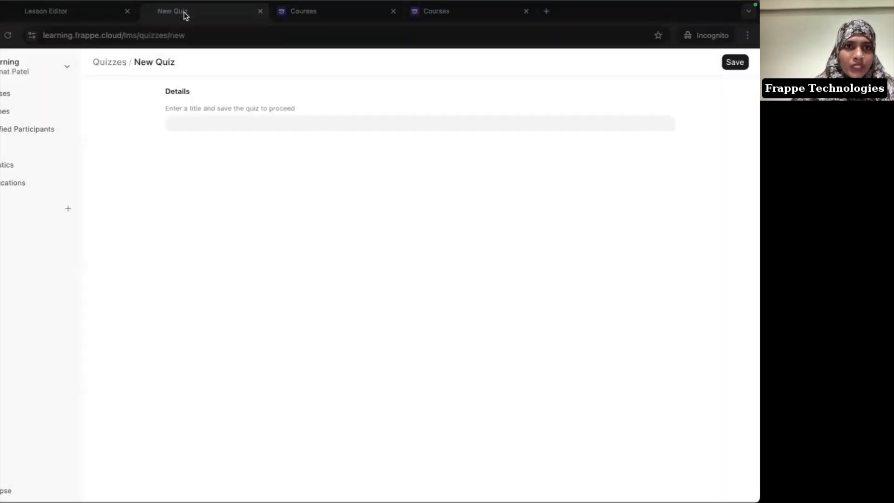
{"action": "left_click", "coordinate": [224, 117]}
{"action": "type", "text": "L"}
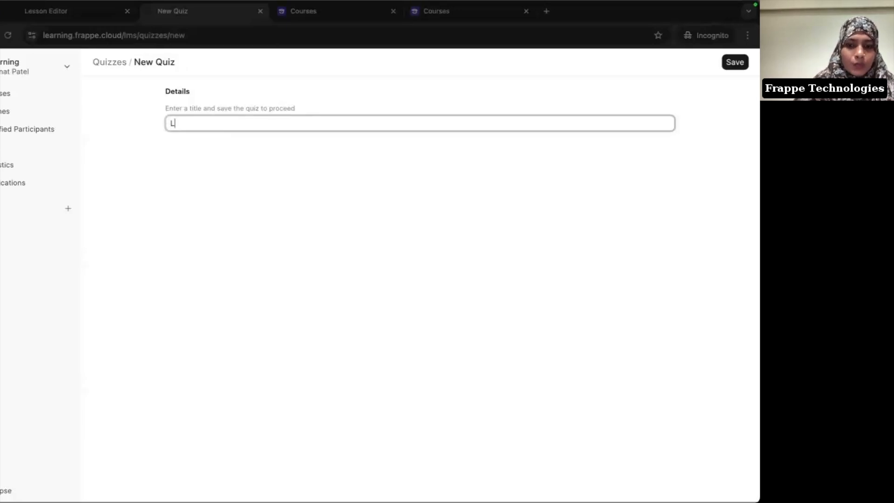
{"action": "type", "text": "oops in "}
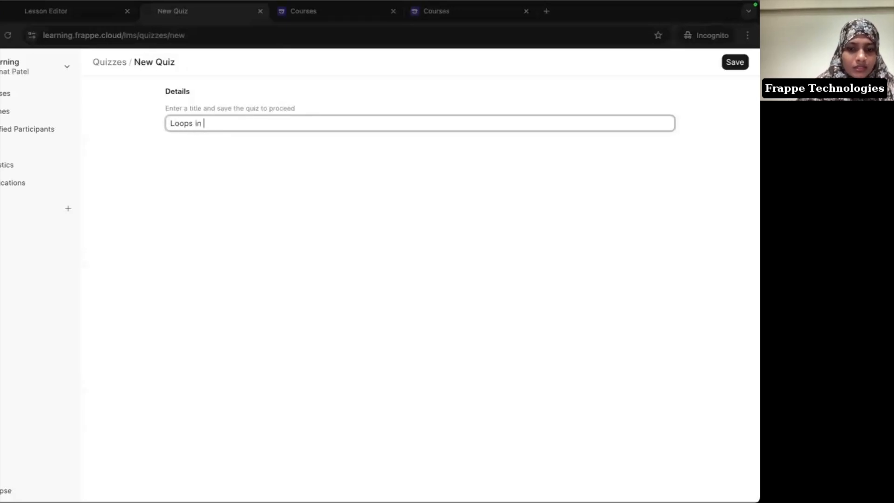
{"action": "type", "text": "JavaScri"}
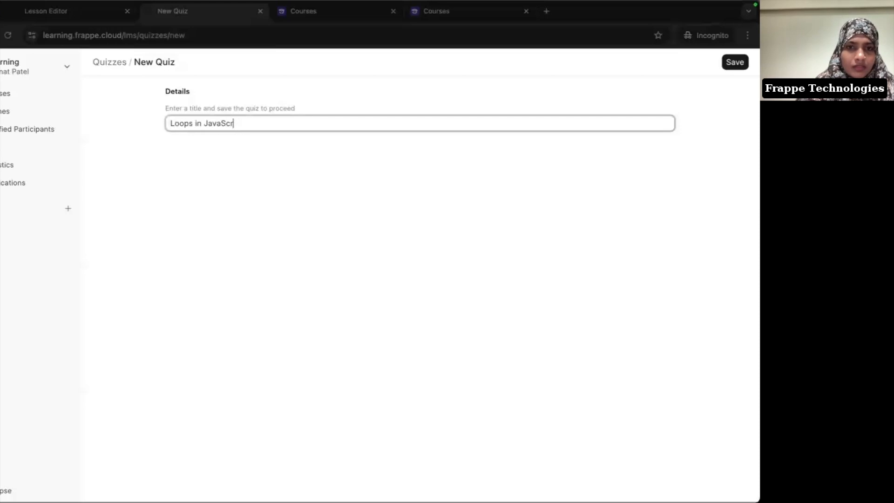
{"action": "type", "text": "pt"}
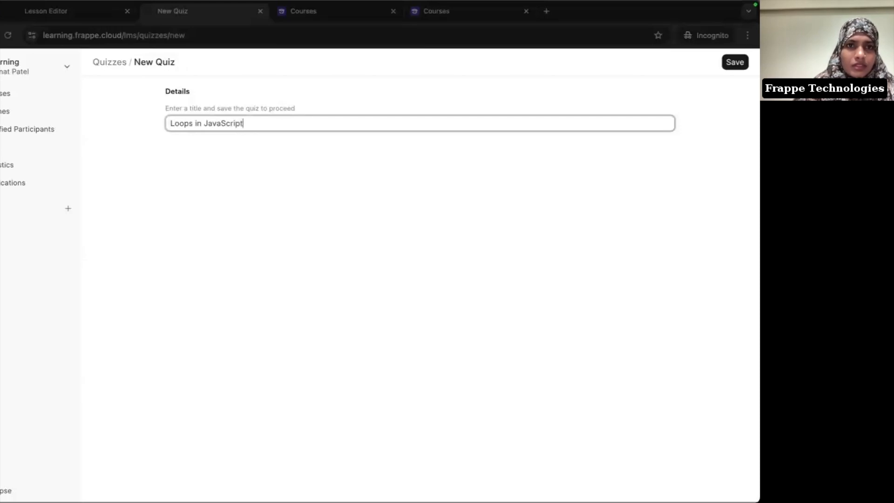
{"action": "left_click", "coordinate": [364, 89]}
{"action": "left_click", "coordinate": [735, 62]}
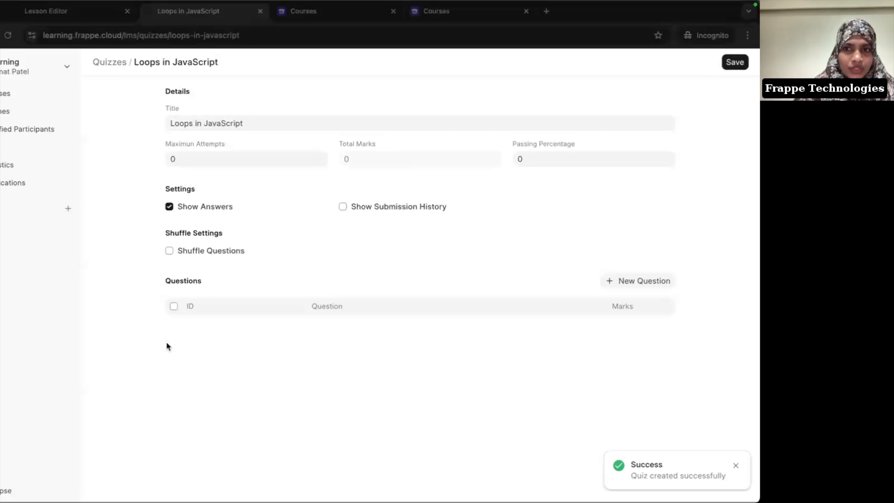
Step: Copy the first quiz question from the Notion notes
{"action": "key", "text": "super+Tab"}
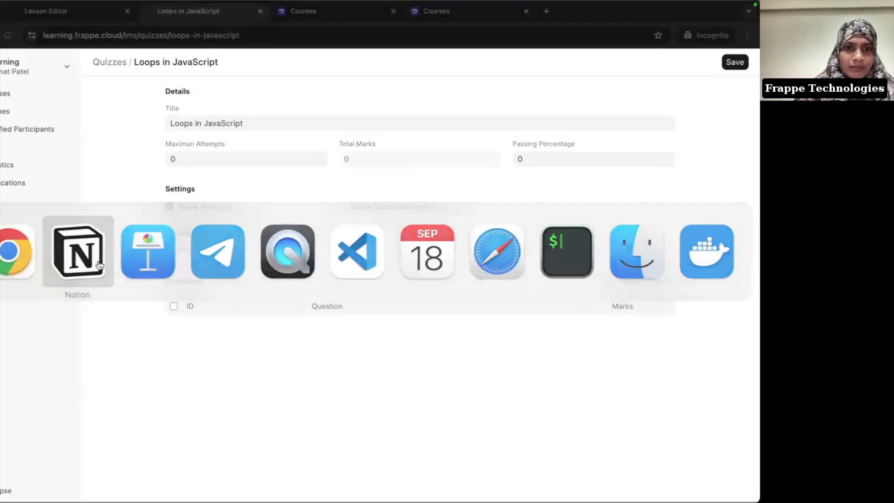
{"action": "scroll", "coordinate": [289, 273], "scroll_direction": "down", "scroll_amount": 4}
{"action": "left_click_drag", "start_coordinate": [240, 208], "coordinate": [575, 208]}
{"action": "key", "text": "ctrl+c"}
{"action": "key", "text": "super+Tab"}
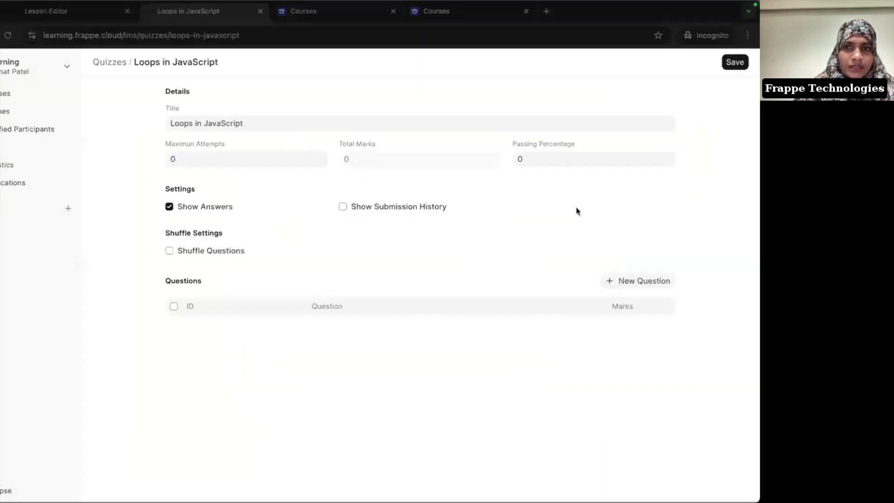
Step: Create a new question with the pasted for-loop header text, unbolded, worth 2 marks
{"action": "left_click", "coordinate": [638, 284]}
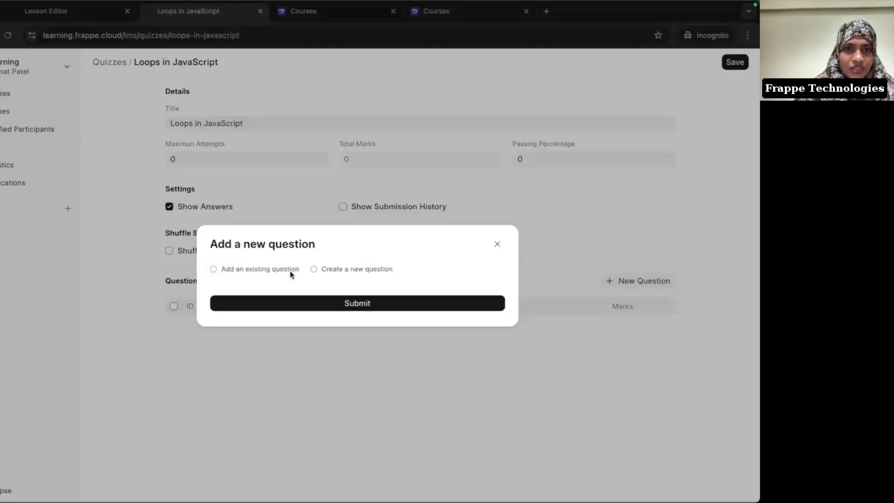
{"action": "left_click", "coordinate": [375, 270]}
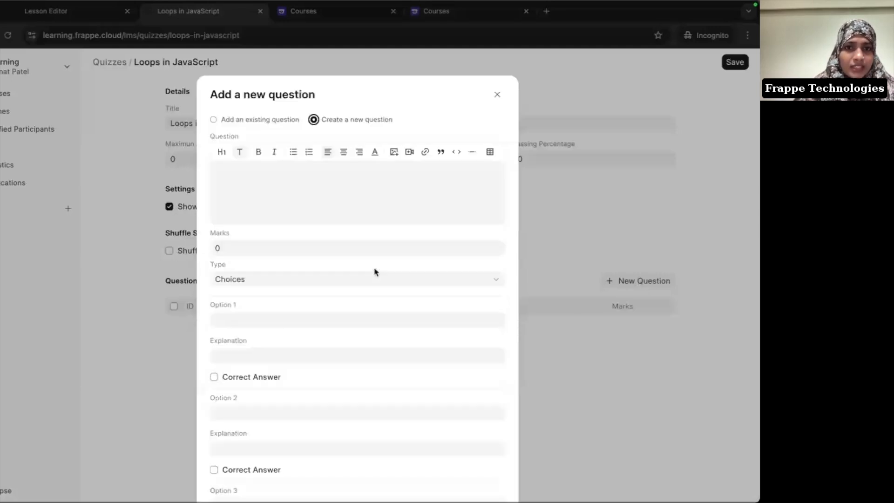
{"action": "left_click", "coordinate": [308, 220]}
{"action": "key", "text": "ctrl+v"}
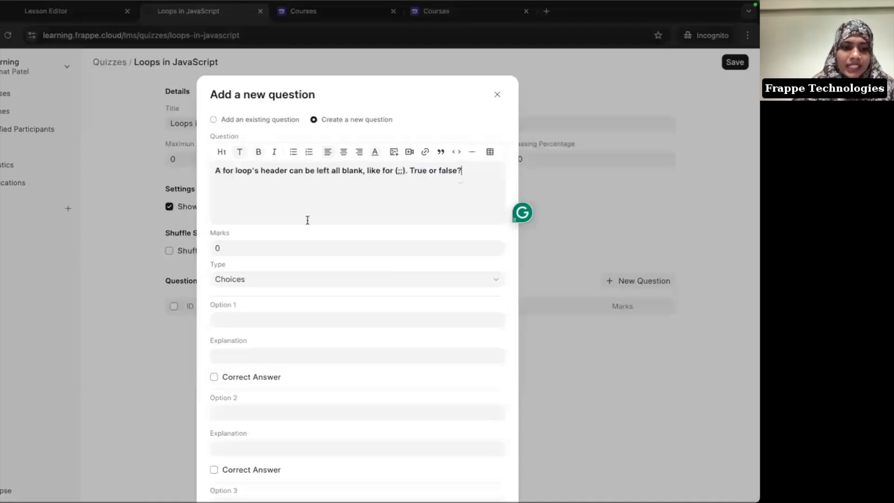
{"action": "key", "text": "ctrl+a"}
{"action": "key", "text": "ctrl+b"}
{"action": "left_click", "coordinate": [311, 187]}
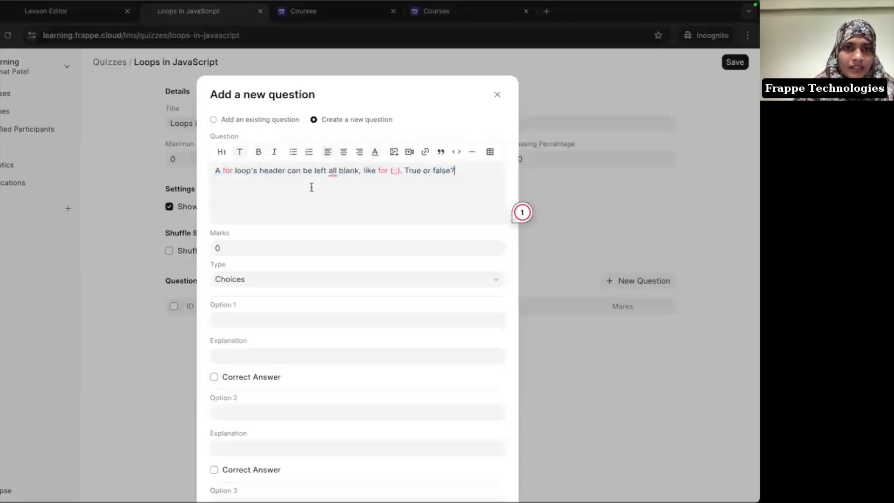
{"action": "left_click", "coordinate": [249, 246]}
{"action": "key", "text": "BackSpace"}
{"action": "type", "text": "2"}
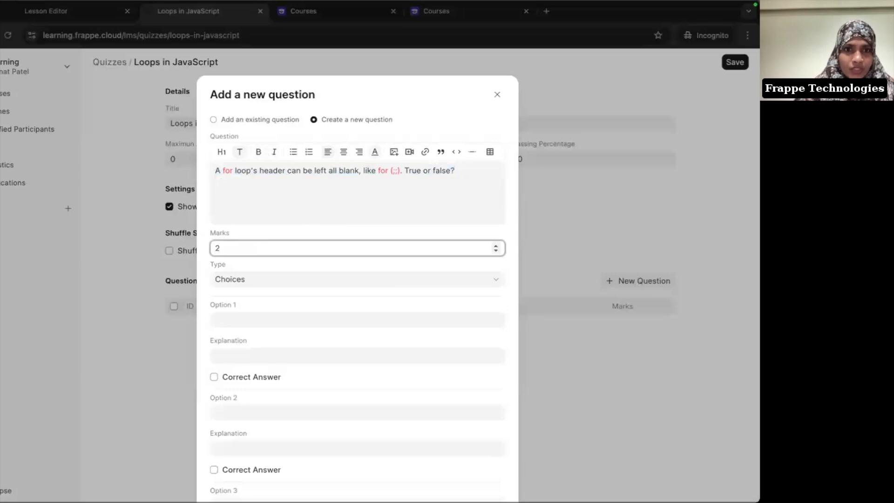
Step: Give the question options True and False with True correct, and submit it
{"action": "scroll", "coordinate": [257, 295], "scroll_direction": "down", "scroll_amount": 2}
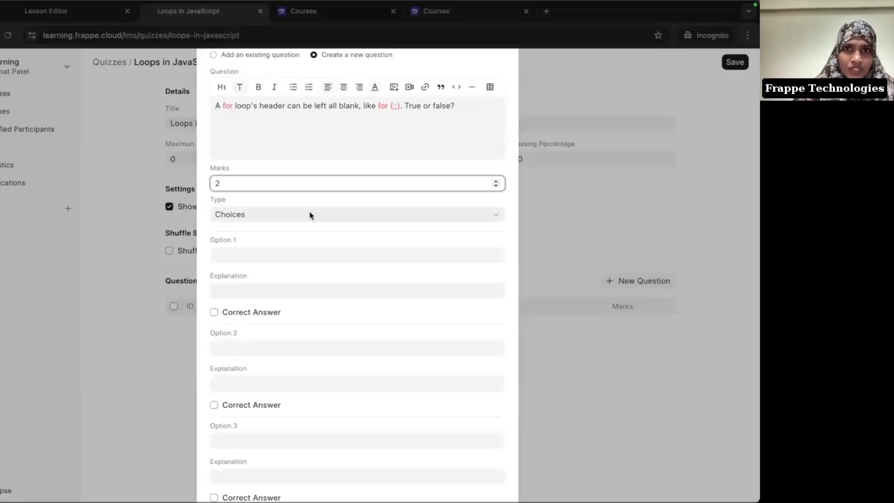
{"action": "key", "text": "super+Tab"}
{"action": "key", "text": "super+Tab"}
{"action": "left_click", "coordinate": [257, 259]}
{"action": "type", "text": "True"}
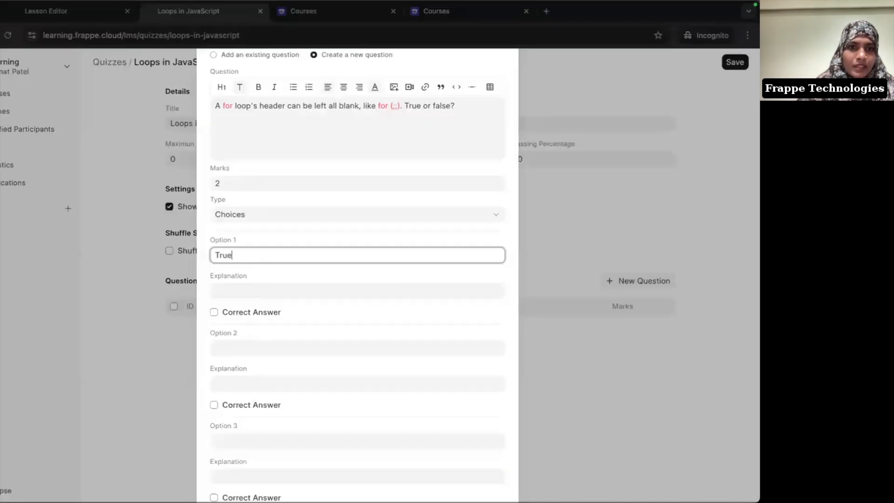
{"action": "scroll", "coordinate": [260, 293], "scroll_direction": "down", "scroll_amount": 2}
{"action": "left_click", "coordinate": [231, 271]}
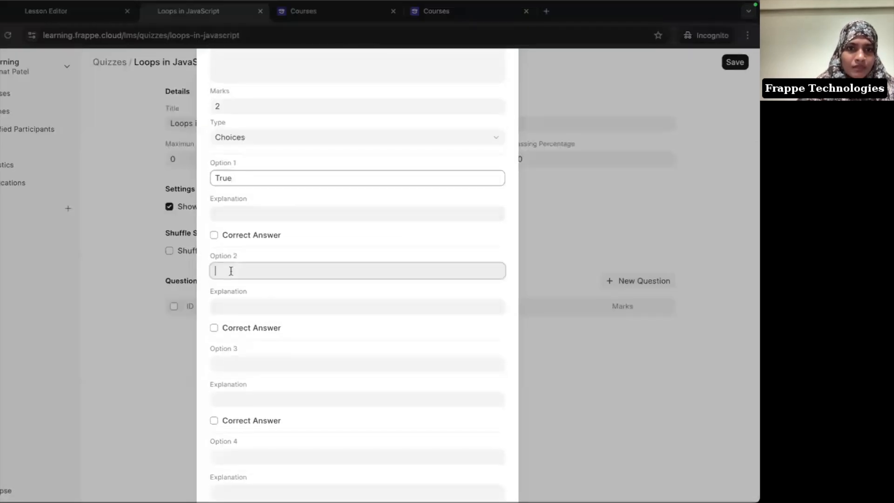
{"action": "type", "text": "False"}
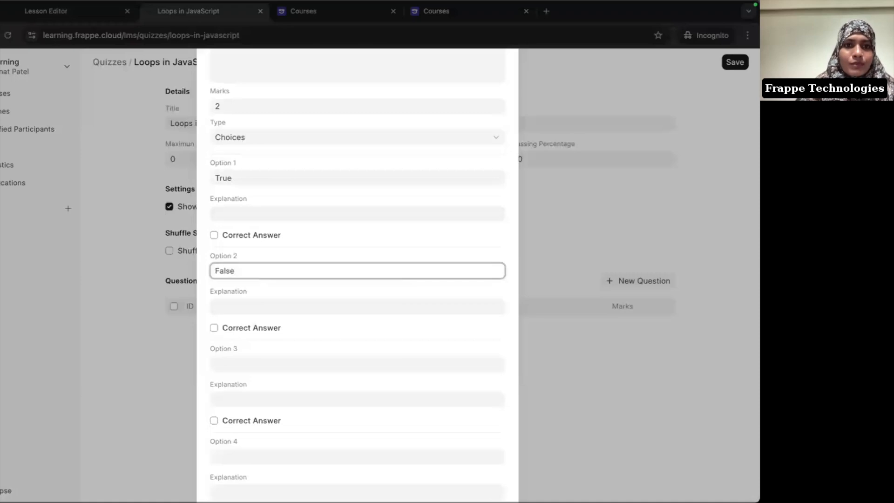
{"action": "left_click", "coordinate": [270, 236]}
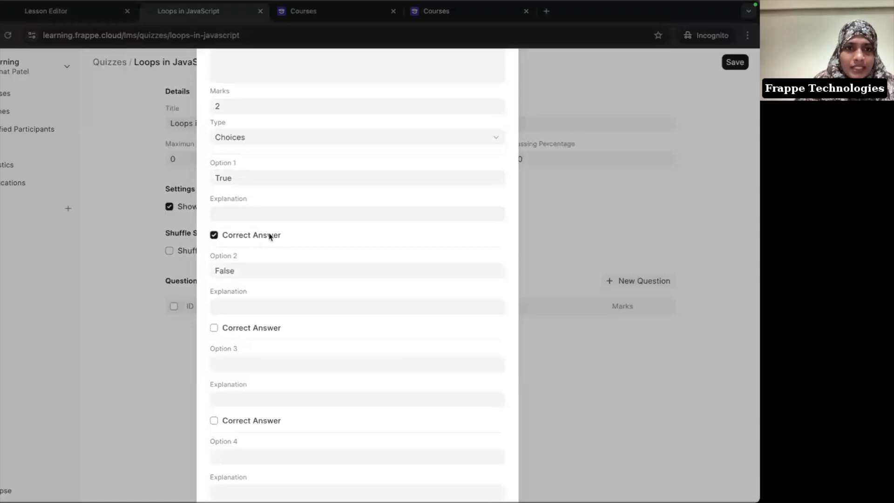
{"action": "scroll", "coordinate": [269, 235], "scroll_direction": "up", "scroll_amount": 1}
{"action": "scroll", "coordinate": [269, 236], "scroll_direction": "down", "scroll_amount": 4}
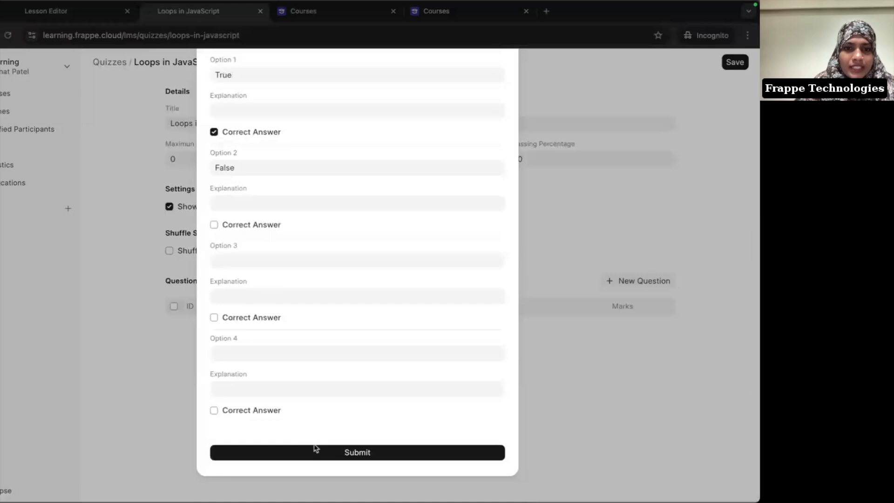
{"action": "left_click", "coordinate": [315, 450]}
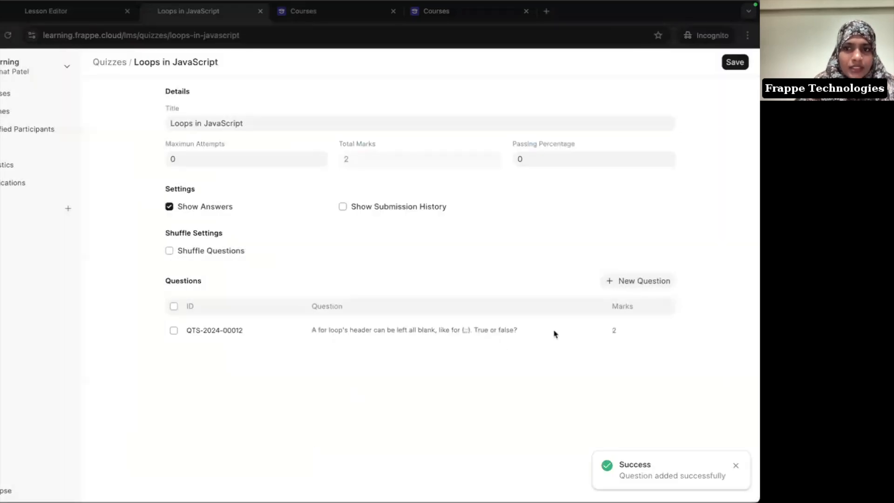
{"action": "left_click", "coordinate": [641, 288]}
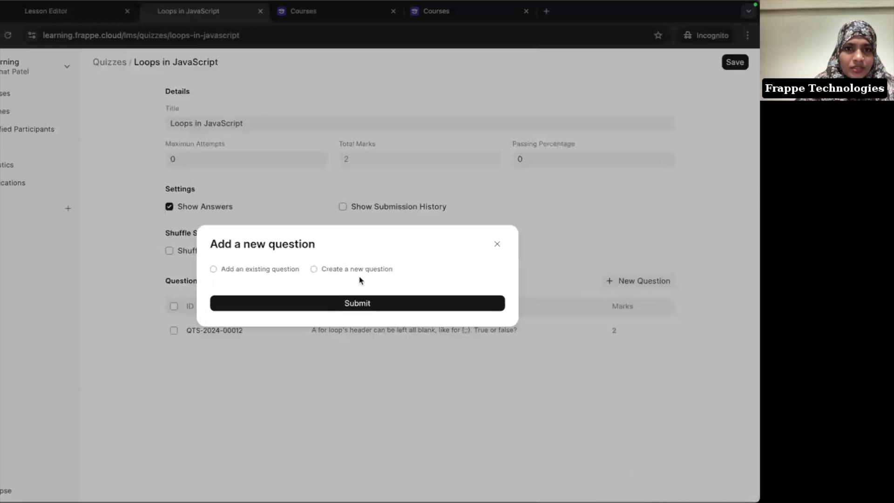
Step: Create a new question pasted from the notes about looping while a condition is truthy, worth 2 marks
{"action": "left_click", "coordinate": [346, 269]}
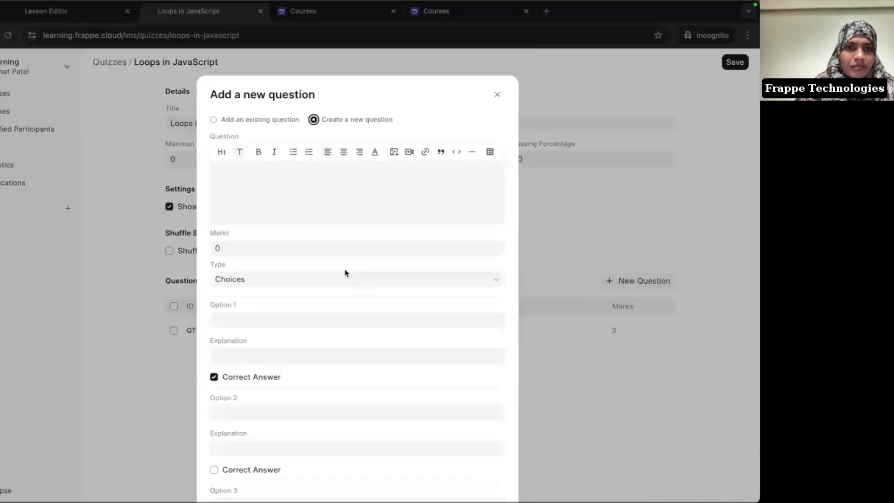
{"action": "key", "text": "super+Tab"}
{"action": "left_click_drag", "start_coordinate": [244, 349], "coordinate": [554, 351]}
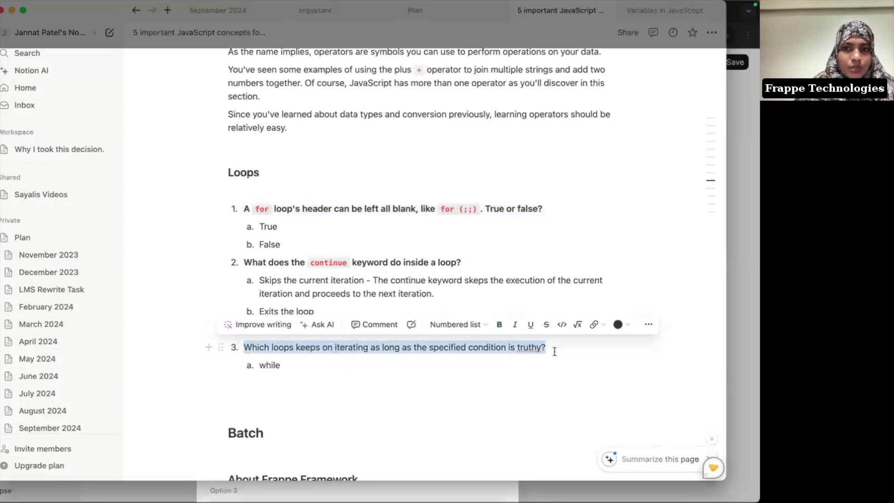
{"action": "key", "text": "super+c"}
{"action": "key", "text": "super+Tab"}
{"action": "left_click", "coordinate": [291, 201]}
{"action": "key", "text": "super+v"}
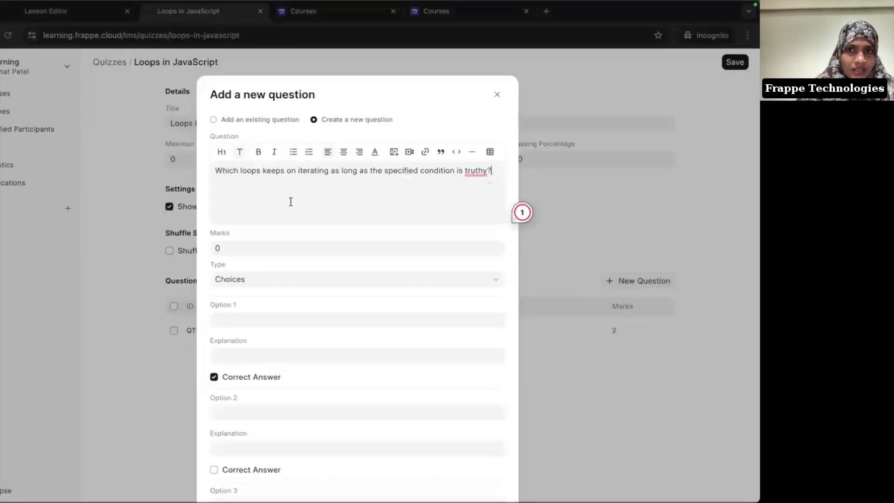
{"action": "left_click", "coordinate": [245, 248]}
{"action": "key", "text": "BackSpace"}
{"action": "type", "text": "2"}
Step: Make it a User Input question accepting 'while' and submit it
{"action": "scroll", "coordinate": [292, 232], "scroll_direction": "down", "scroll_amount": 2}
{"action": "left_click", "coordinate": [275, 210]}
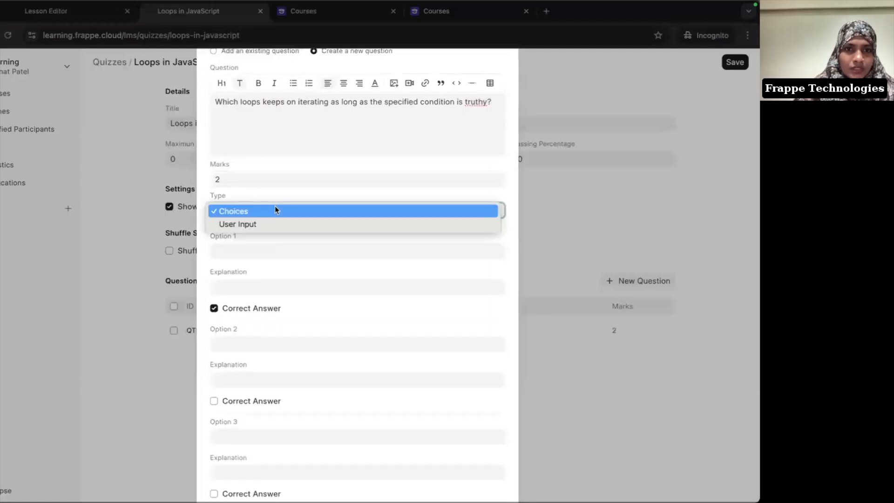
{"action": "left_click", "coordinate": [279, 223]}
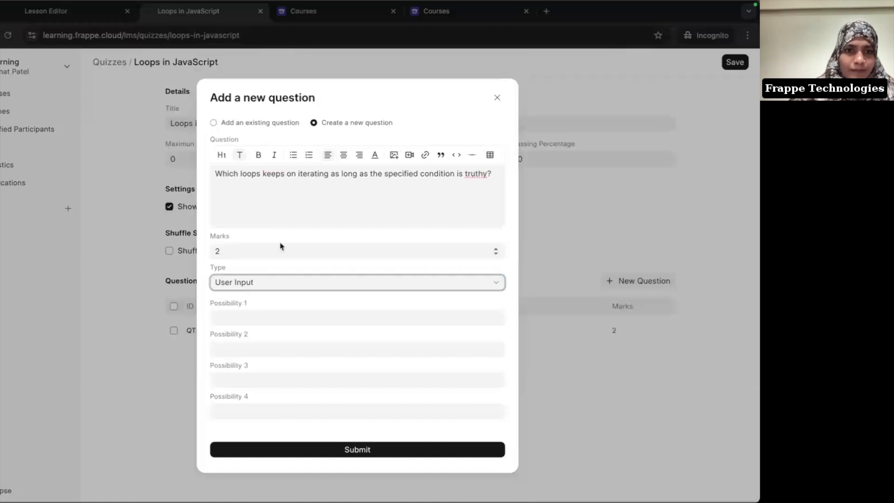
{"action": "left_click", "coordinate": [244, 320]}
{"action": "type", "text": "while"}
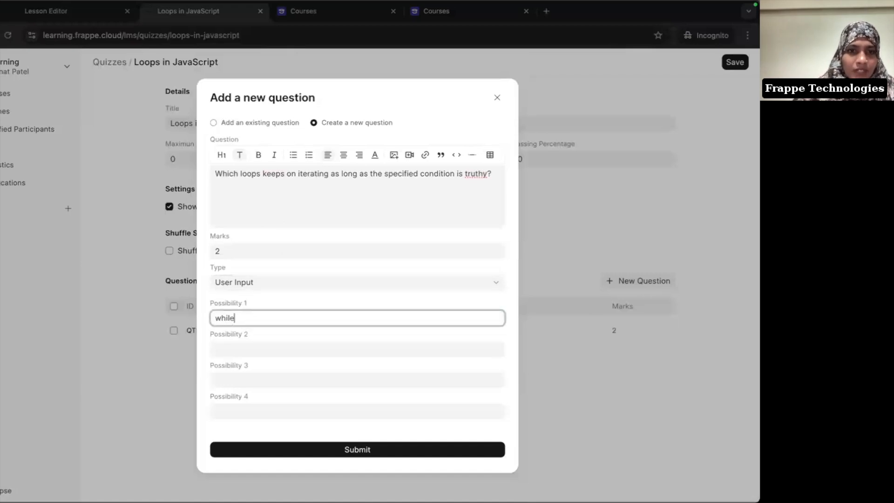
{"action": "left_click", "coordinate": [315, 308]}
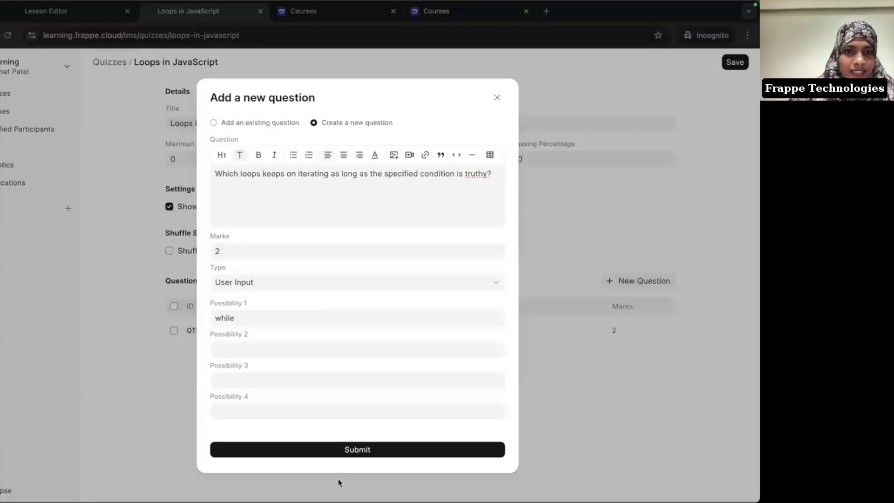
{"action": "left_click", "coordinate": [367, 449]}
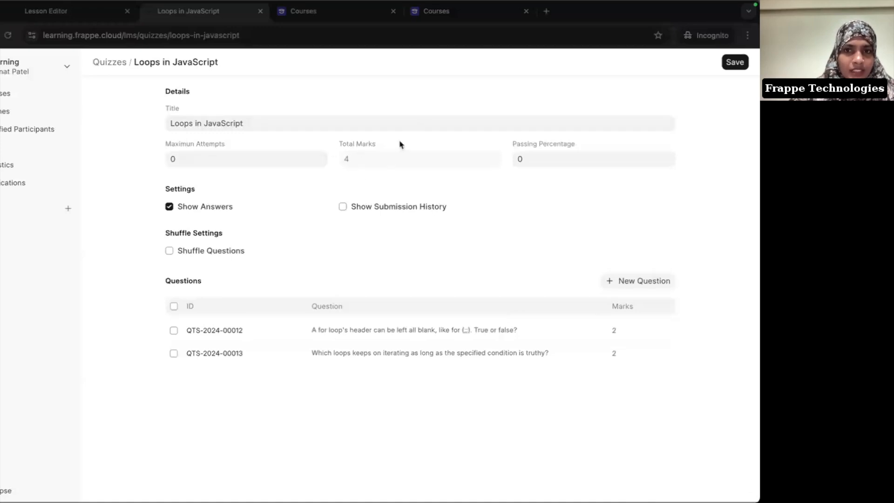
Step: Start a new question with the pasted continue-keyword text, worth 2 marks
{"action": "left_click", "coordinate": [645, 283]}
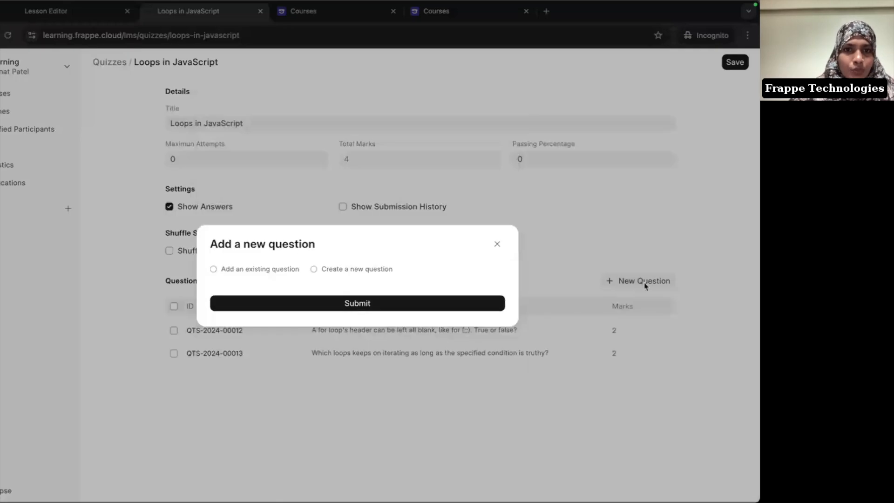
{"action": "left_click", "coordinate": [254, 270]}
{"action": "left_click", "coordinate": [252, 270]}
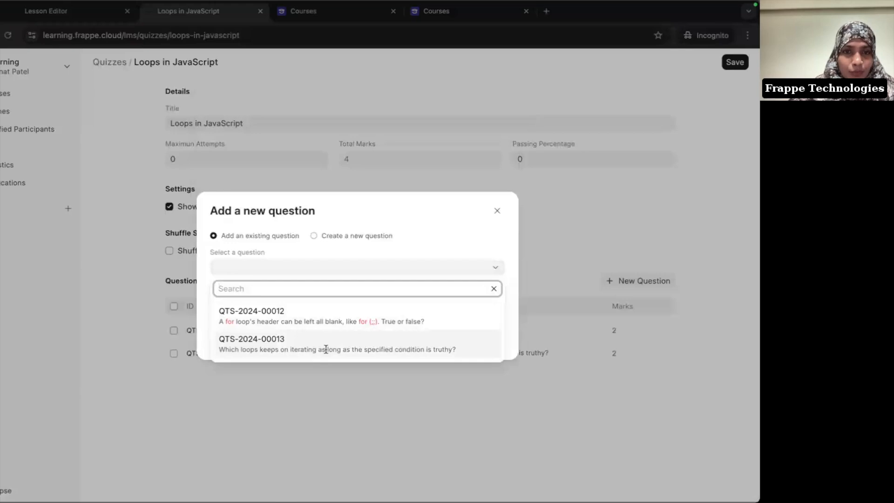
{"action": "left_click", "coordinate": [364, 237]}
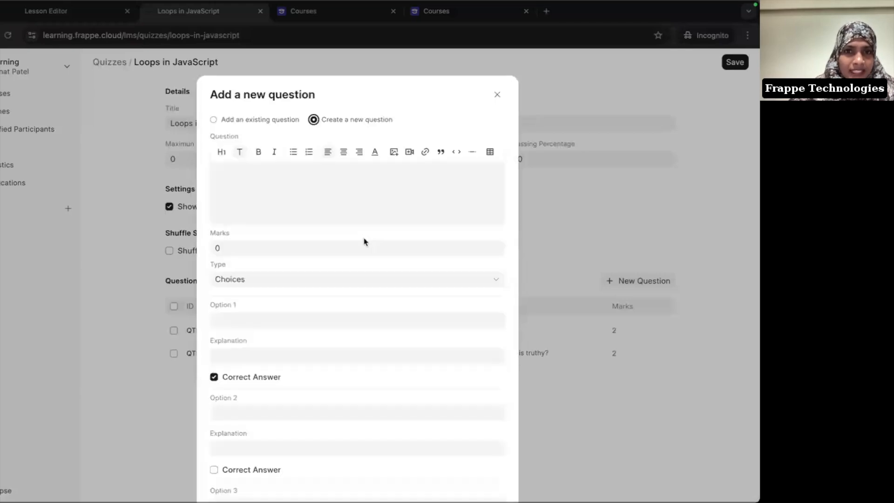
{"action": "key", "text": "super+Tab"}
{"action": "left_click_drag", "start_coordinate": [246, 262], "coordinate": [461, 261]}
{"action": "key", "text": "super+c"}
{"action": "key", "text": "super+Tab"}
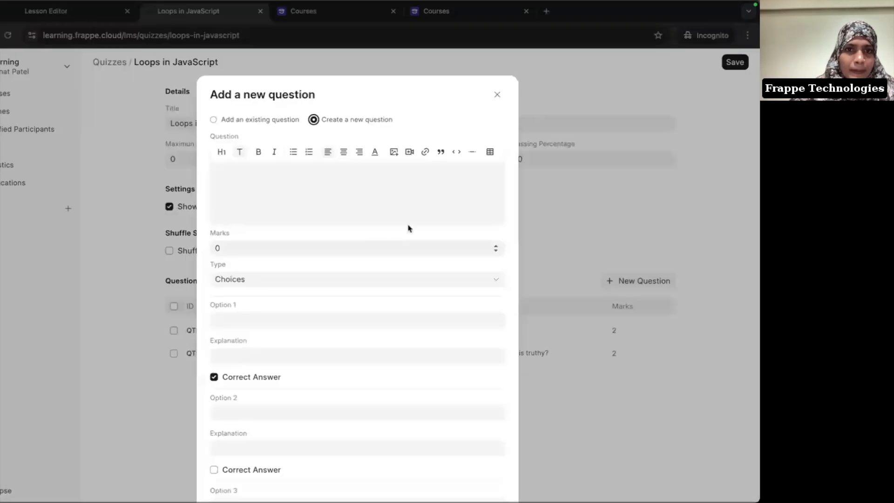
{"action": "type", "text": "v"}
{"action": "key", "text": "super+v"}
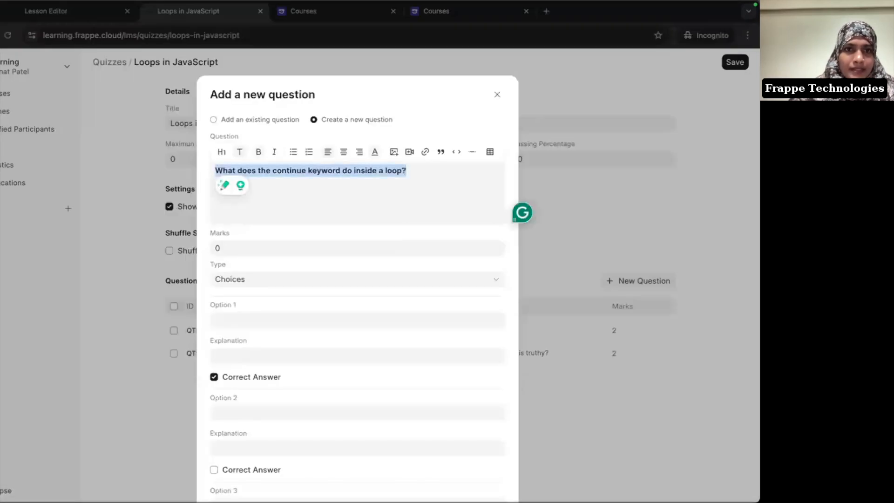
{"action": "left_click", "coordinate": [247, 246]}
{"action": "key", "text": "BackSpace"}
{"action": "type", "text": "2"}
Step: Untick Option 1 as correct and enter options 'Exit the loop' and 'Skip the loop'
{"action": "scroll", "coordinate": [273, 353], "scroll_direction": "down", "scroll_amount": 2}
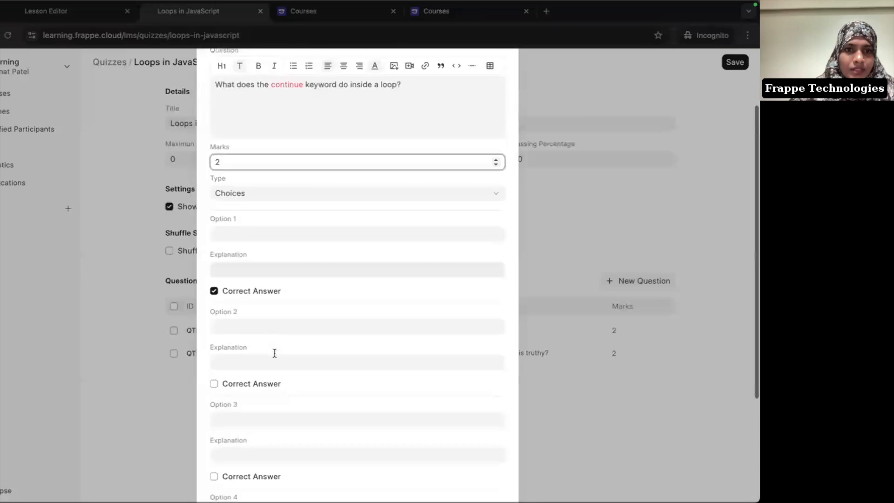
{"action": "left_click", "coordinate": [276, 228]}
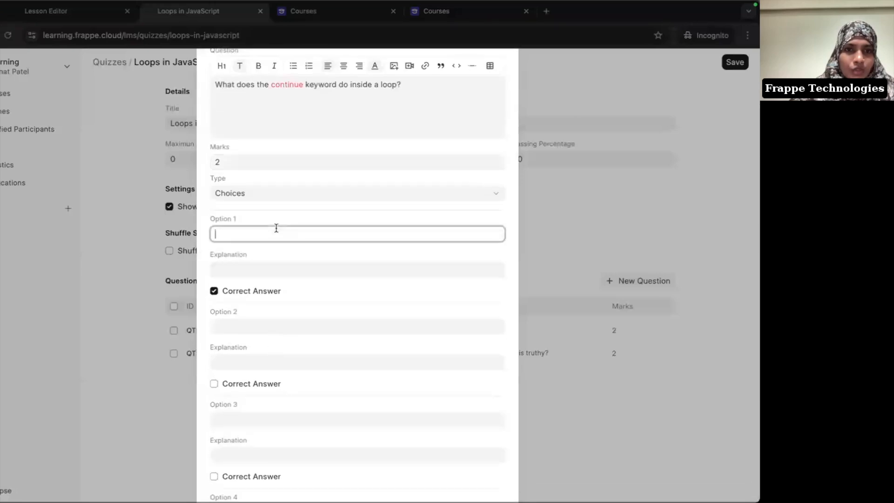
{"action": "left_click", "coordinate": [215, 291]}
{"action": "left_click", "coordinate": [284, 227]}
{"action": "type", "text": "Exi"}
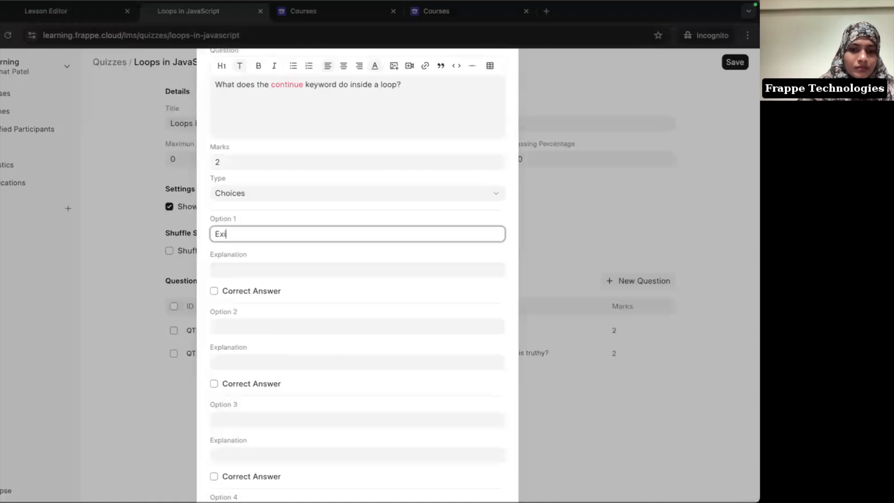
{"action": "type", "text": "t the loop"}
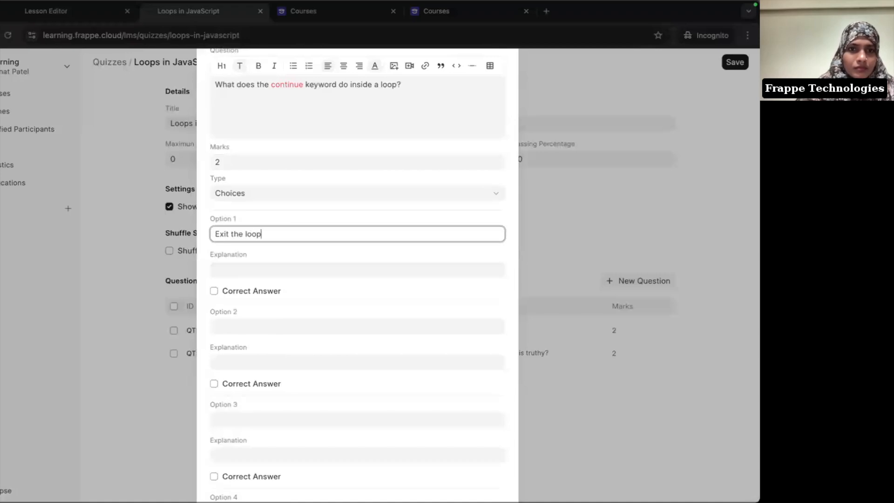
{"action": "left_click", "coordinate": [254, 326]}
{"action": "type", "text": "Skip "}
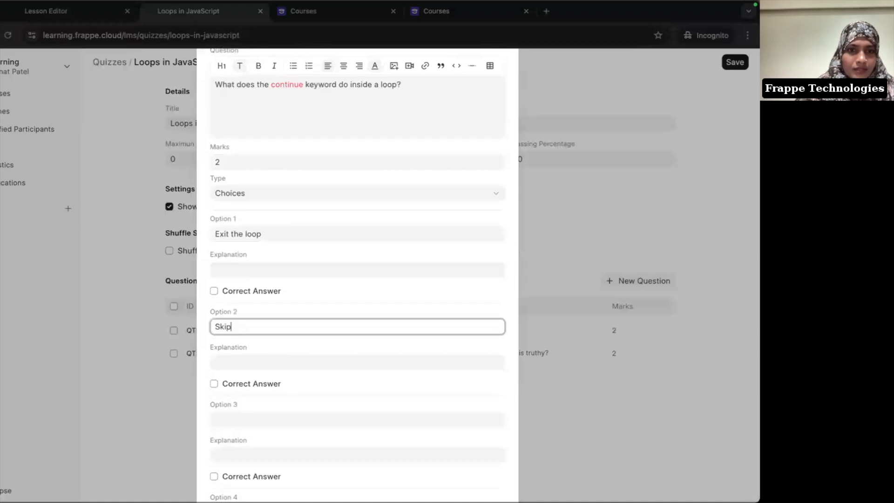
{"action": "type", "text": "the loop"}
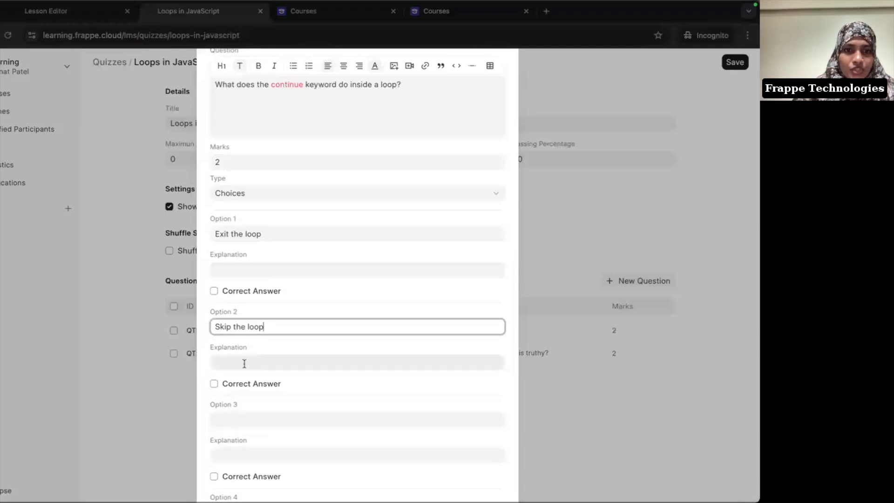
Step: Copy the continue keyword explanation sentence from the notes
{"action": "key", "text": "super+Tab"}
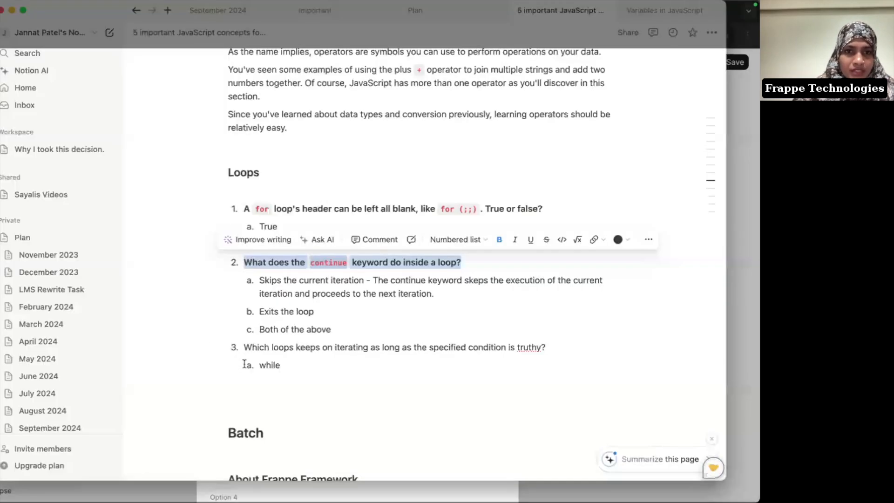
{"action": "left_click", "coordinate": [373, 281]}
{"action": "left_click_drag", "start_coordinate": [374, 281], "coordinate": [443, 294]}
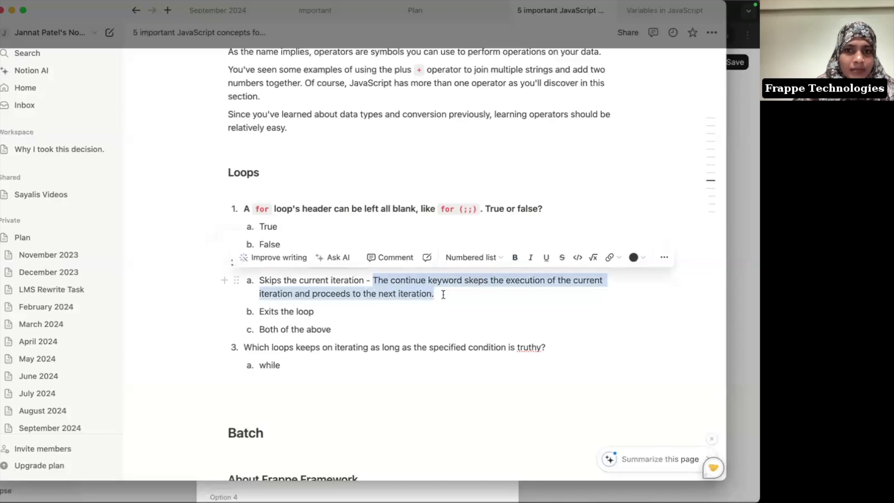
{"action": "key", "text": "super+Tab"}
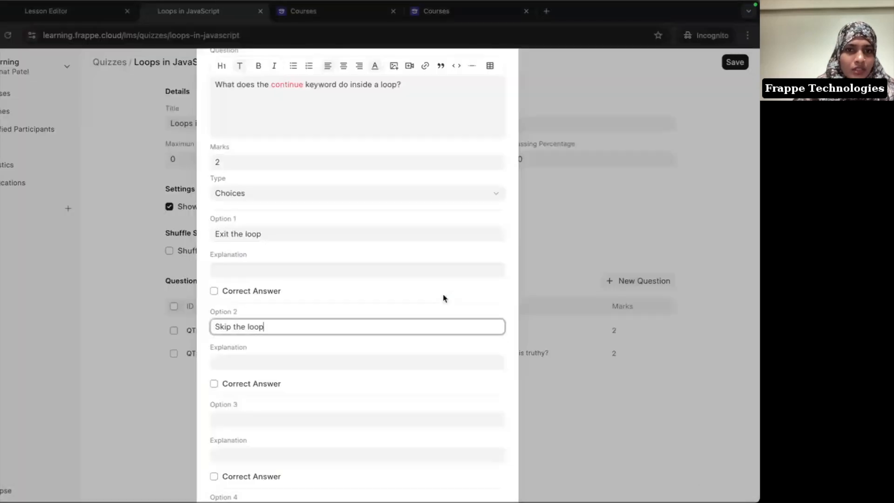
Step: Paste the explanation under Option 2, mark 'Skip the loop' correct, submit, and save the quiz
{"action": "left_click", "coordinate": [270, 362]}
{"action": "key", "text": "super+v"}
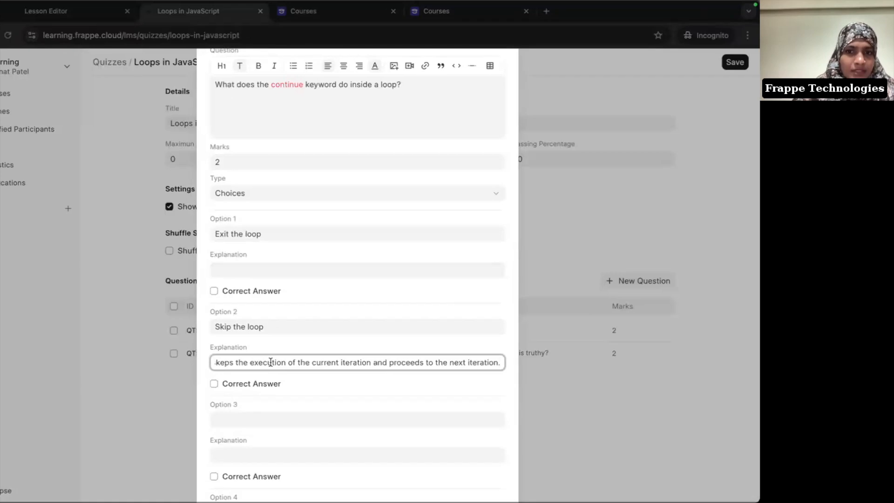
{"action": "scroll", "coordinate": [270, 362], "scroll_direction": "down", "scroll_amount": 3}
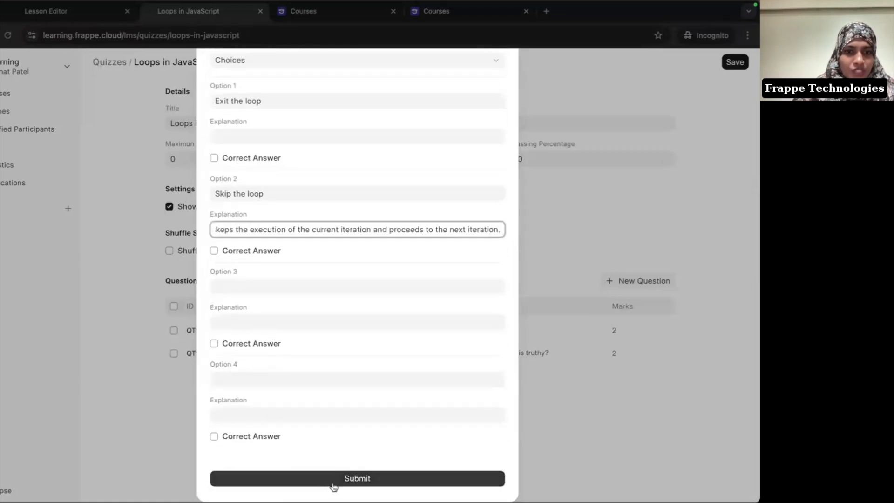
{"action": "left_click", "coordinate": [214, 251]}
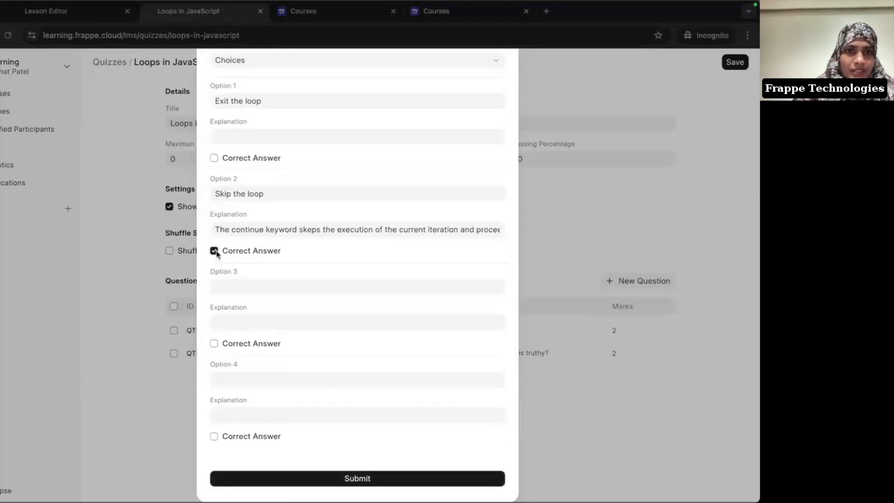
{"action": "left_click", "coordinate": [315, 481]}
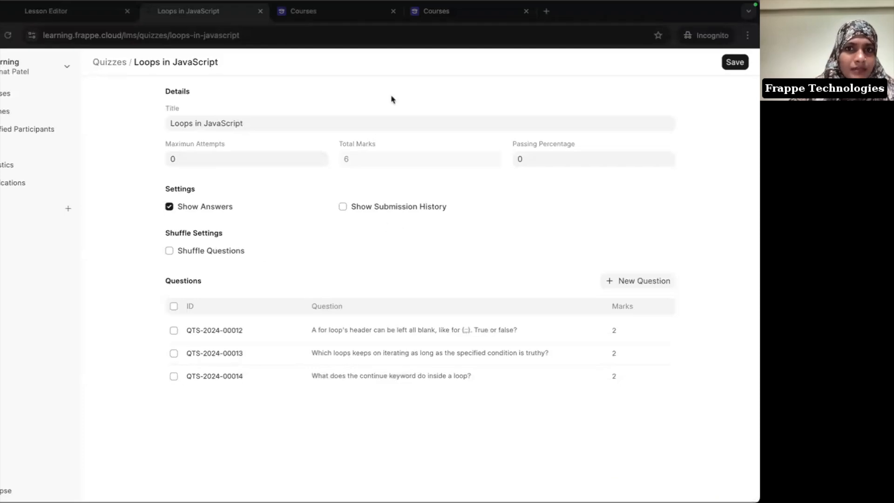
{"action": "key", "text": "ctrl+s"}
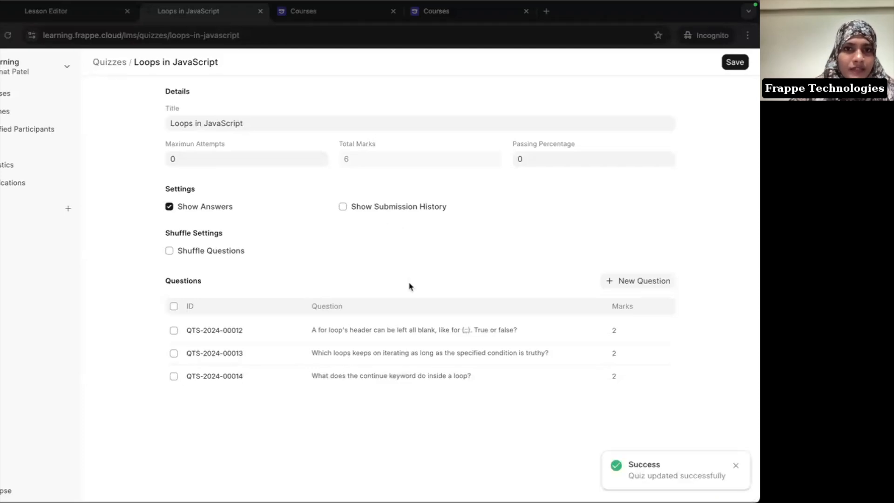
Step: Search 'loop', insert the loops-in-javascript quiz into the Loops lesson, save, and open the lesson view
{"action": "left_click", "coordinate": [77, 14]}
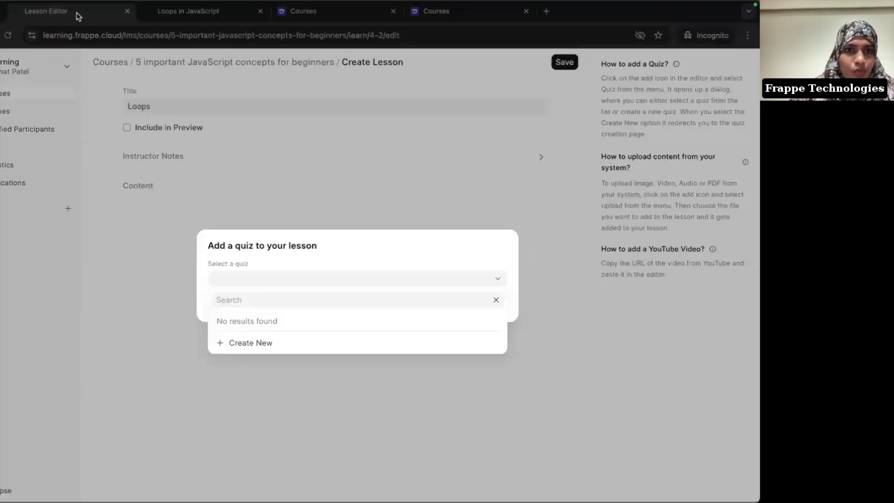
{"action": "left_click", "coordinate": [271, 300]}
{"action": "type", "text": "loop"}
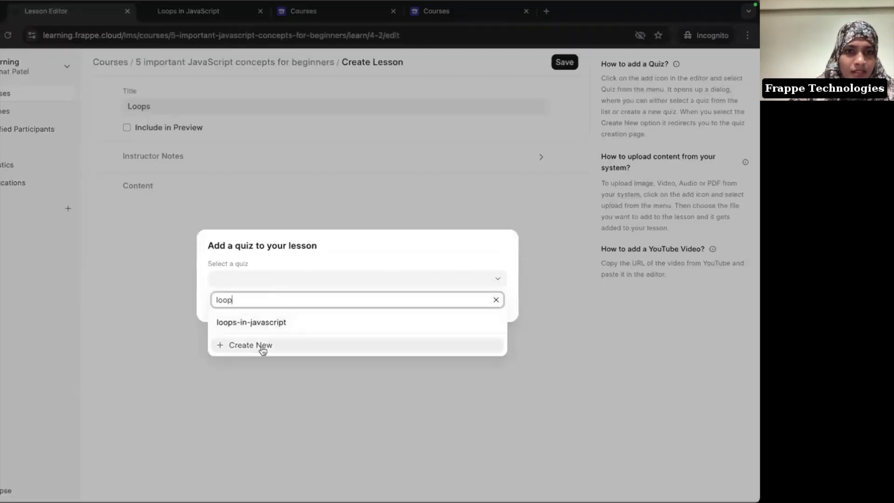
{"action": "left_click", "coordinate": [288, 327]}
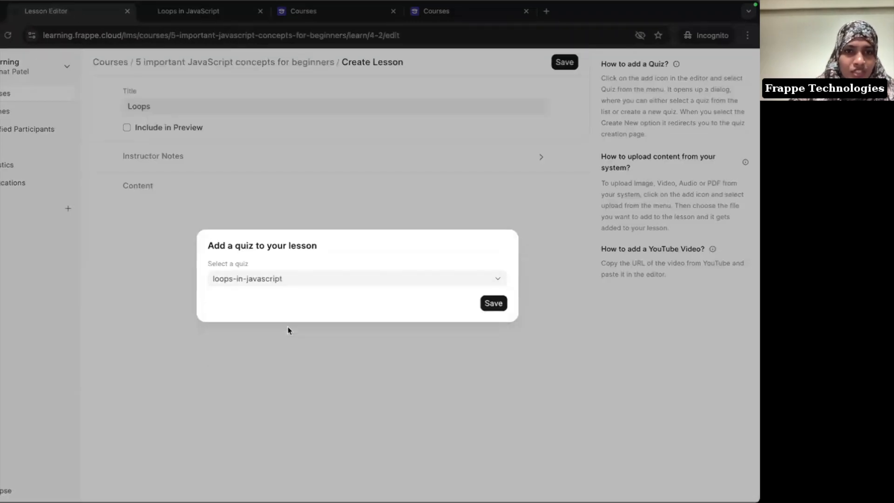
{"action": "left_click", "coordinate": [493, 303]}
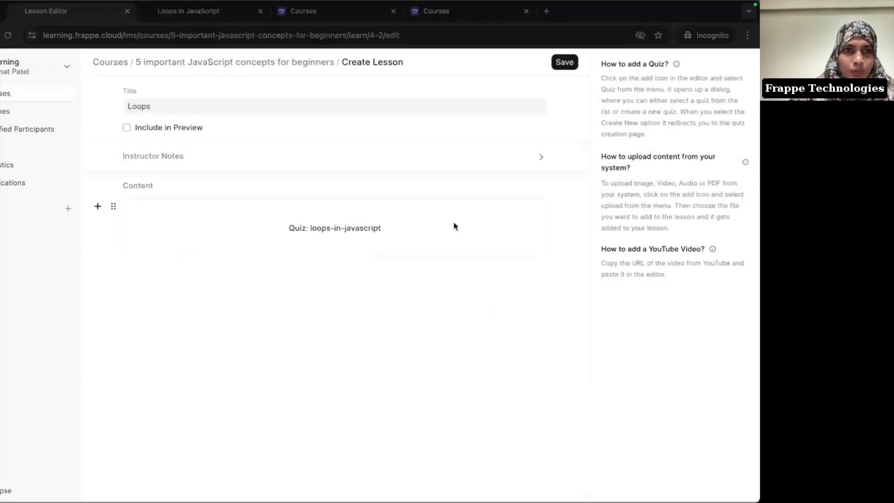
{"action": "left_click", "coordinate": [561, 64]}
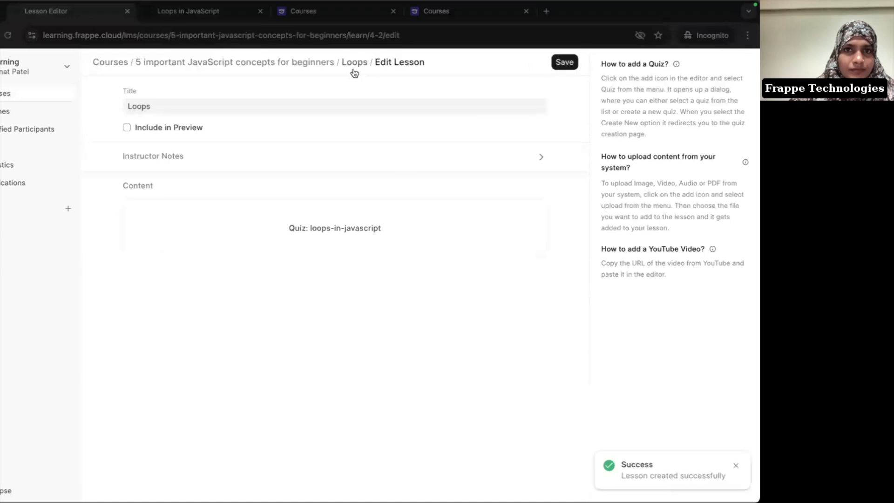
{"action": "left_click", "coordinate": [350, 67]}
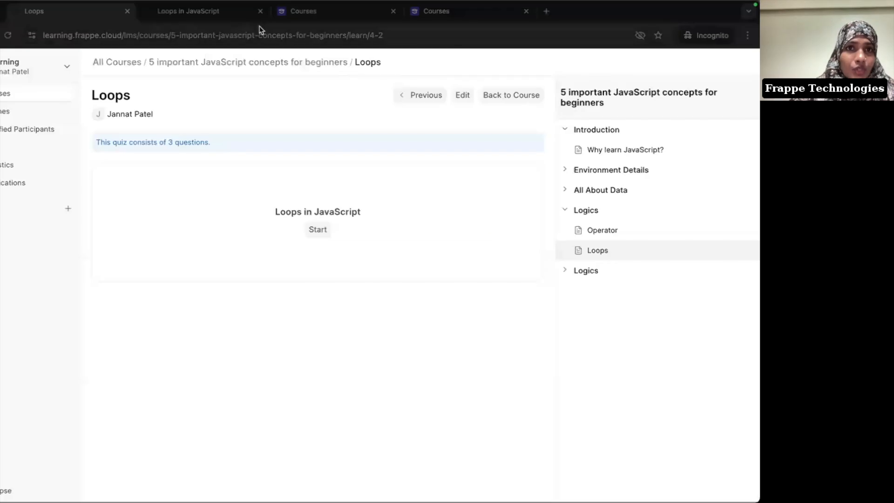
Step: Set the Loops in JavaScript quiz passing percentage to 80, save, and return to the Loops lesson
{"action": "left_click", "coordinate": [189, 10]}
{"action": "left_click", "coordinate": [542, 160]}
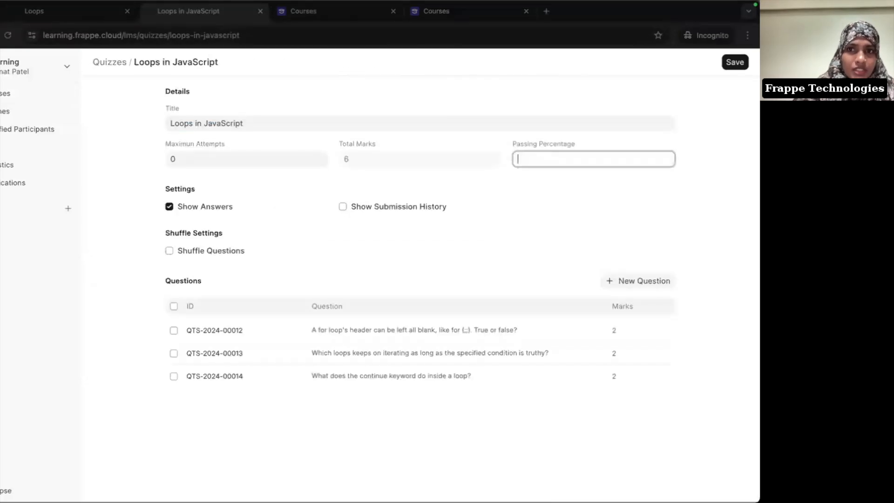
{"action": "type", "text": "80"}
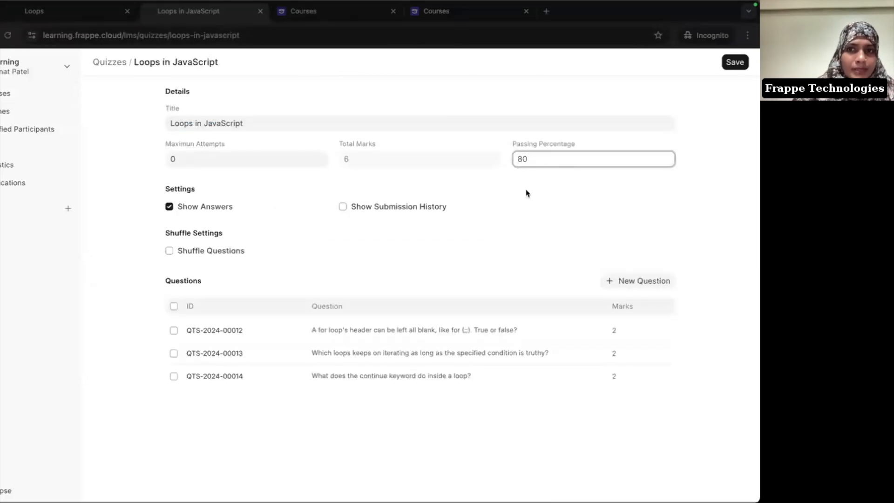
{"action": "left_click", "coordinate": [527, 194]}
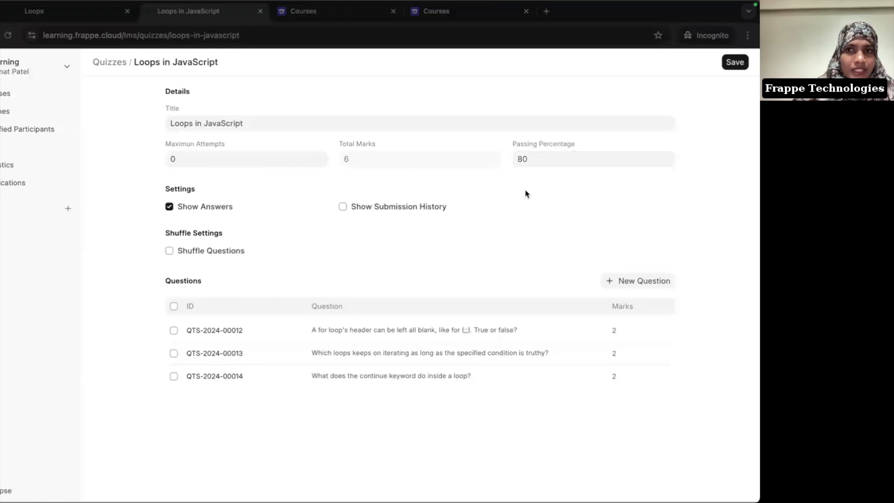
{"action": "key", "text": "ctrl+s"}
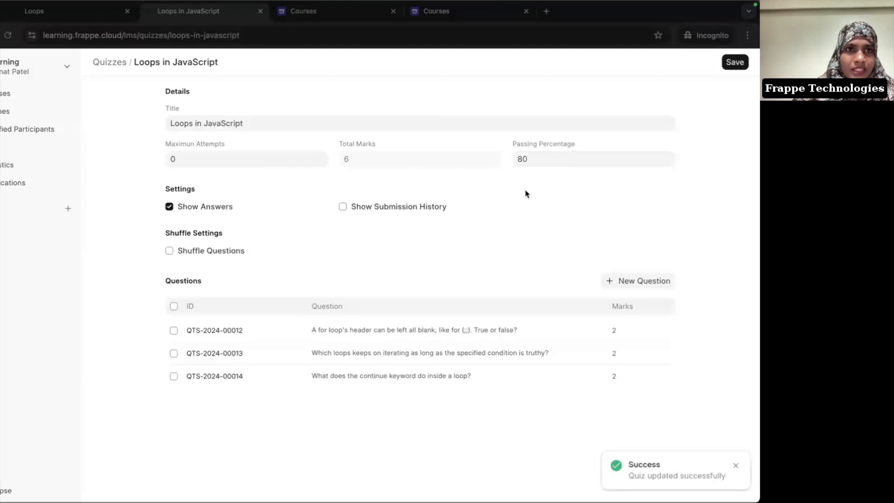
{"action": "left_click", "coordinate": [59, 18]}
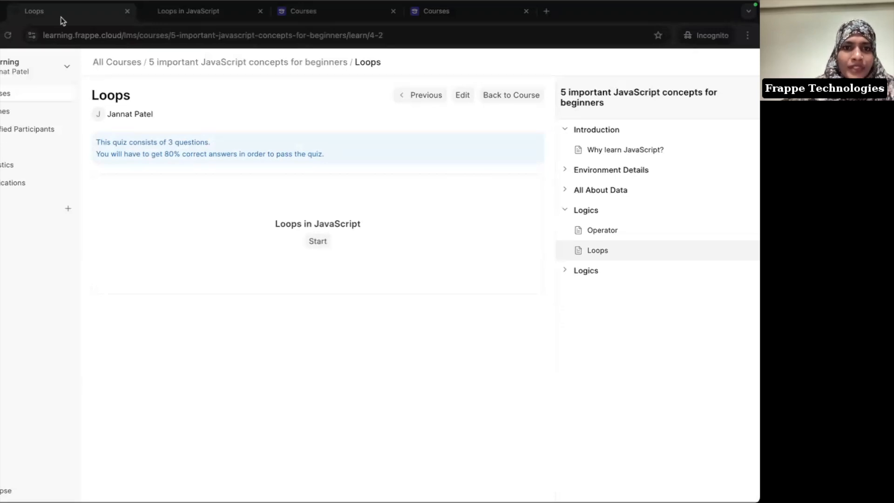
Step: Start the quiz, answer True to question 1, then type and check an answer for question 2
{"action": "left_click", "coordinate": [323, 249]}
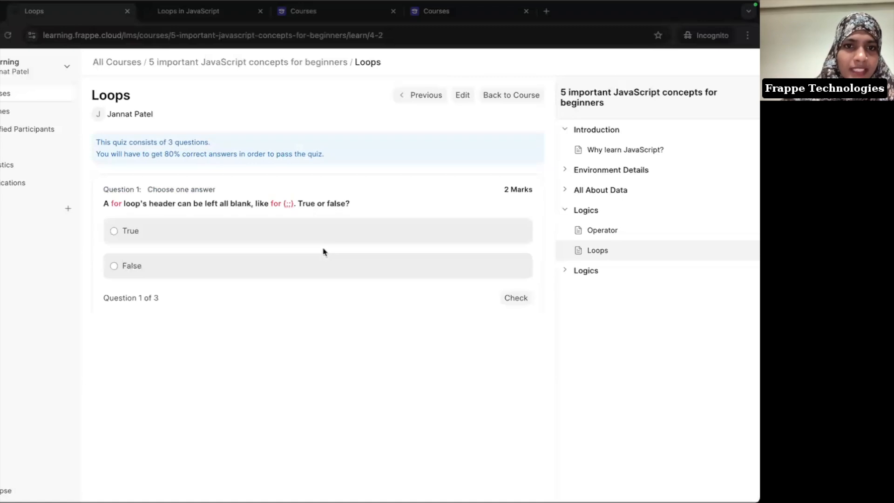
{"action": "left_click", "coordinate": [176, 237]}
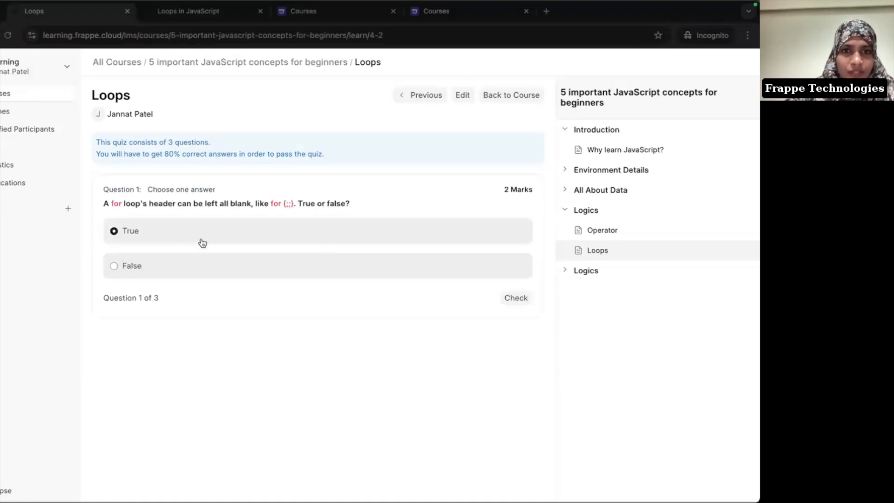
{"action": "left_click", "coordinate": [515, 302]}
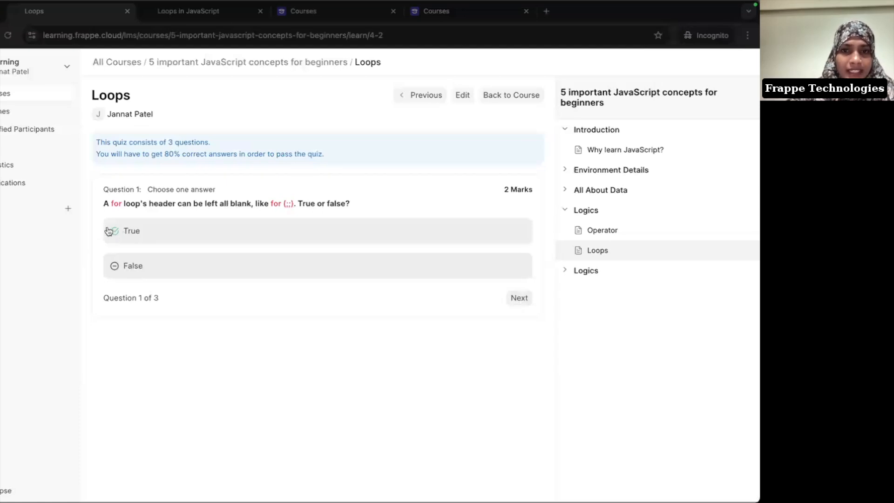
{"action": "left_click", "coordinate": [522, 301]}
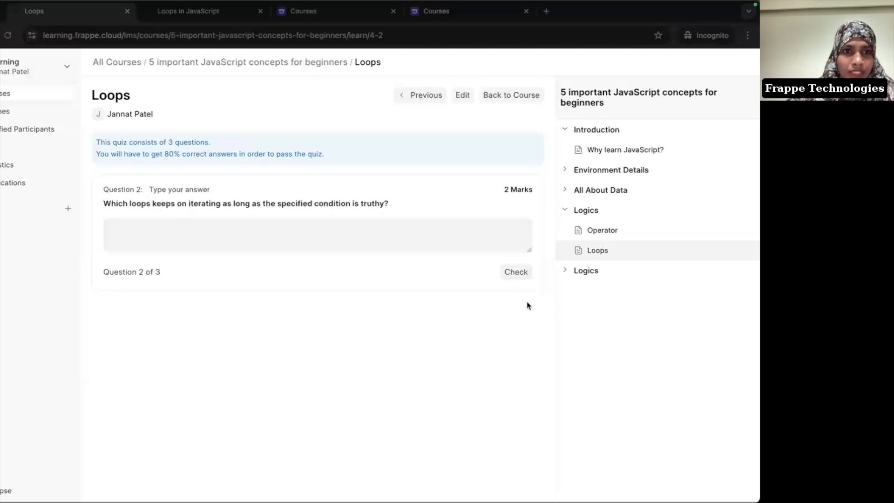
{"action": "left_click", "coordinate": [339, 229]}
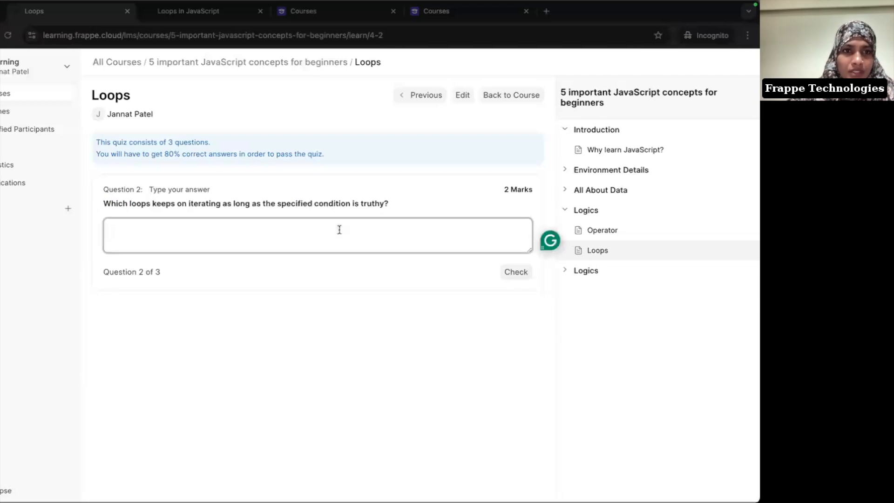
{"action": "type", "text": "w"}
{"action": "type", "text": "le"}
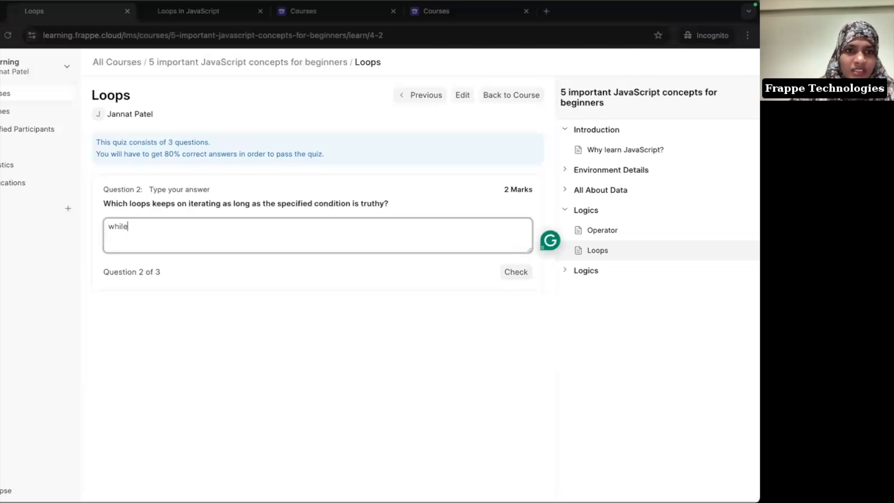
{"action": "left_click", "coordinate": [522, 274]}
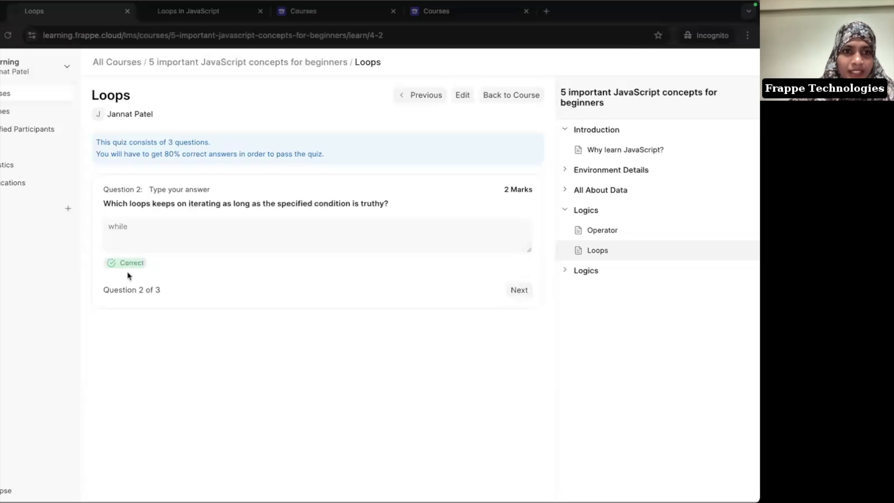
{"action": "left_click", "coordinate": [518, 290]}
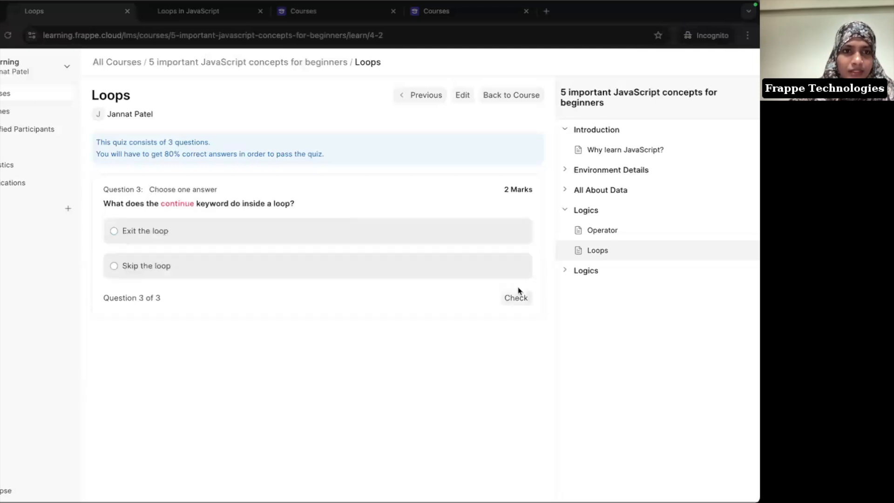
Step: Answer 'Exit the loop' on question 3, submit for a 67% (4/6) score, then try again
{"action": "left_click", "coordinate": [128, 236]}
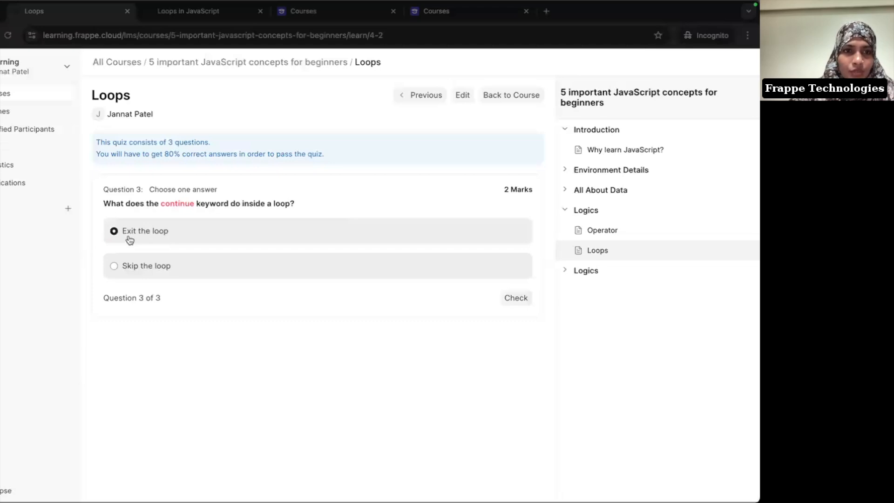
{"action": "left_click", "coordinate": [525, 298]}
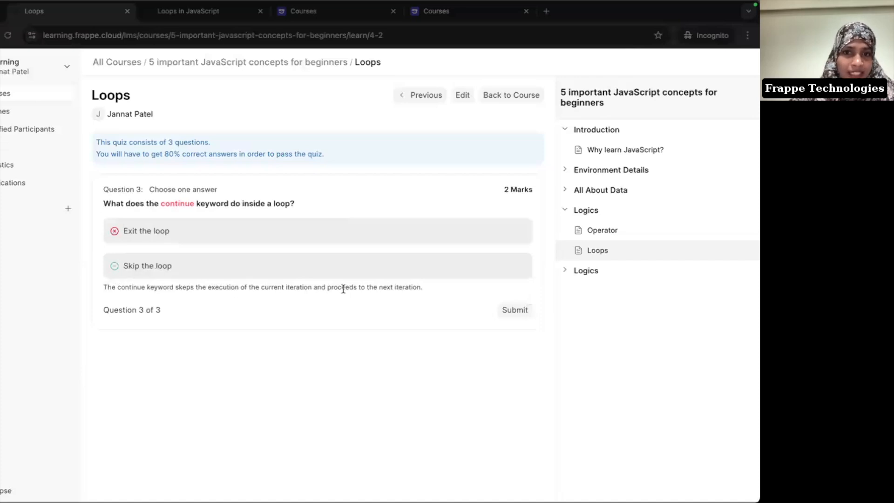
{"action": "left_click", "coordinate": [519, 312]}
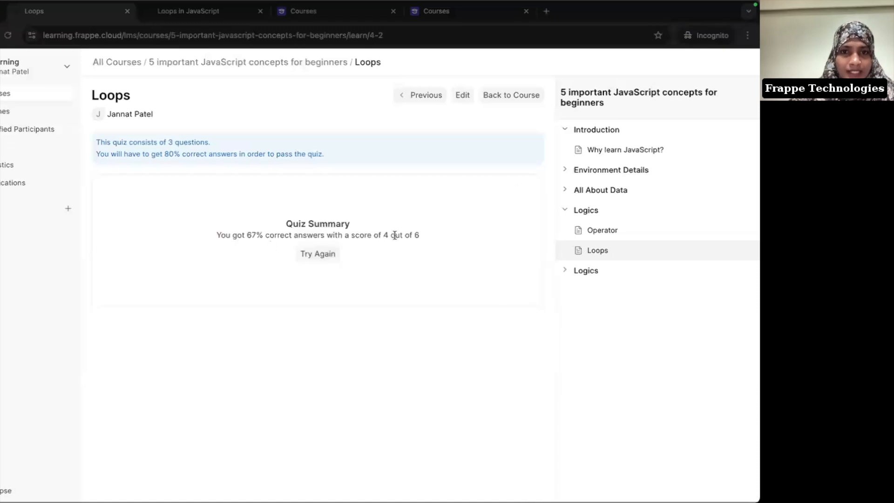
{"action": "left_click_drag", "start_coordinate": [247, 234], "coordinate": [258, 235]}
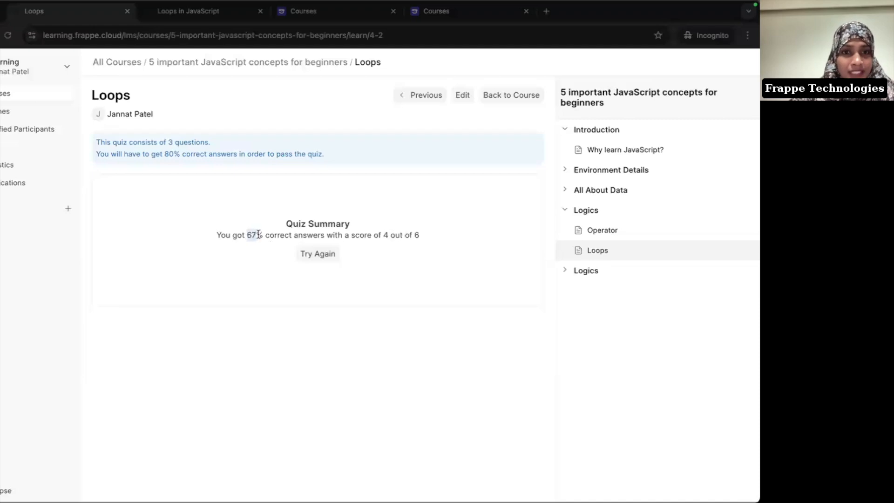
{"action": "left_click", "coordinate": [324, 254]}
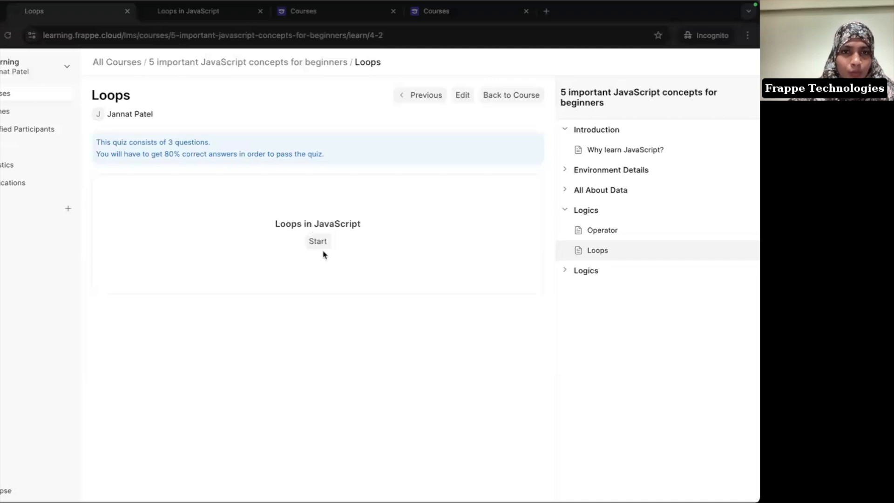
Step: Tick Shuffle Questions on the Loops in JavaScript quiz and save the quiz
{"action": "left_click", "coordinate": [185, 20]}
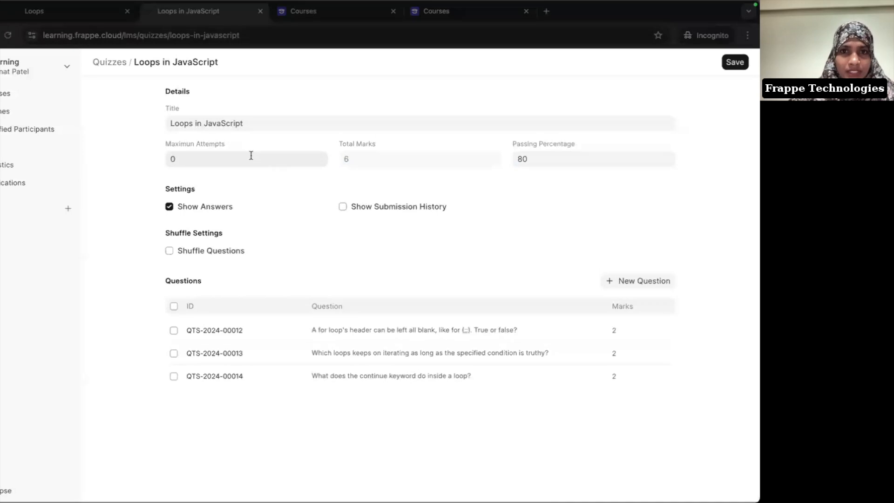
{"action": "left_click", "coordinate": [186, 252]}
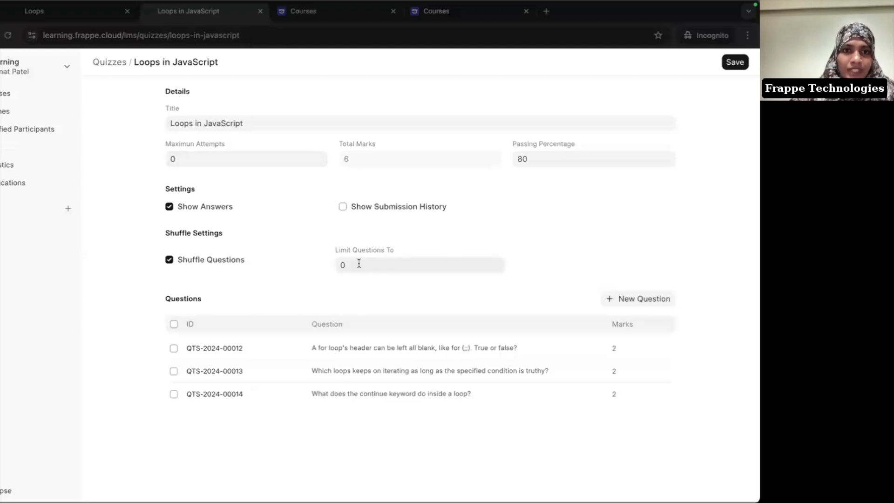
{"action": "key", "text": "ctrl+s"}
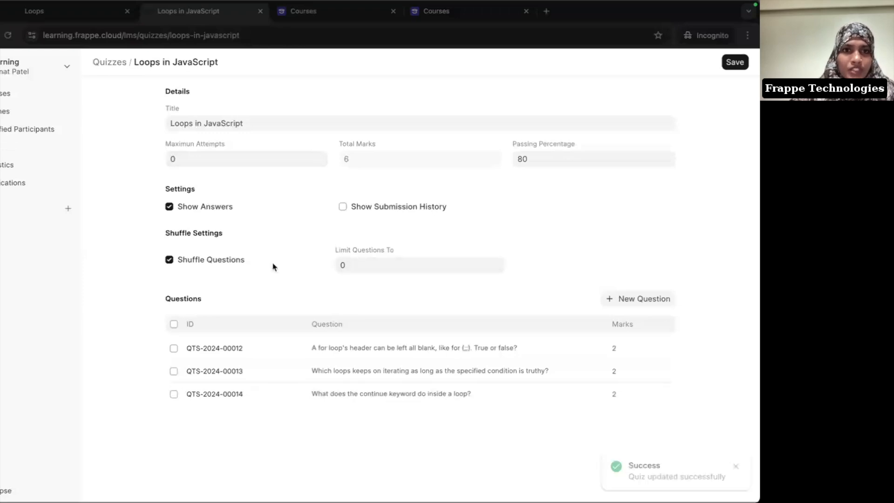
Step: Preview the Loops in JavaScript quiz, answering True to the first question and checking it
{"action": "left_click", "coordinate": [66, 18]}
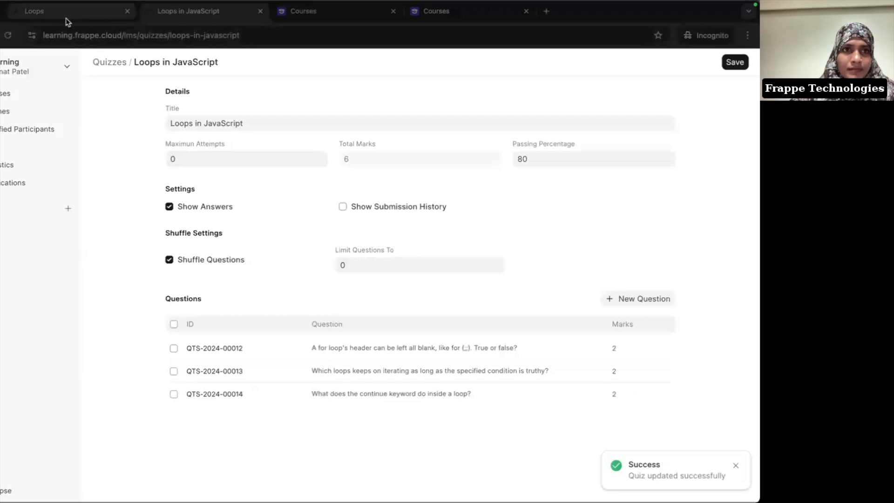
{"action": "key", "text": "ctrl+r"}
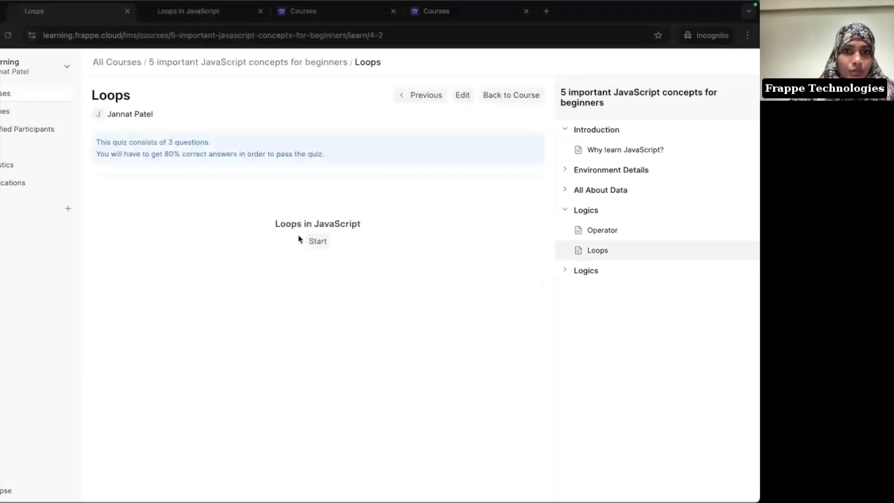
{"action": "left_click", "coordinate": [315, 240]}
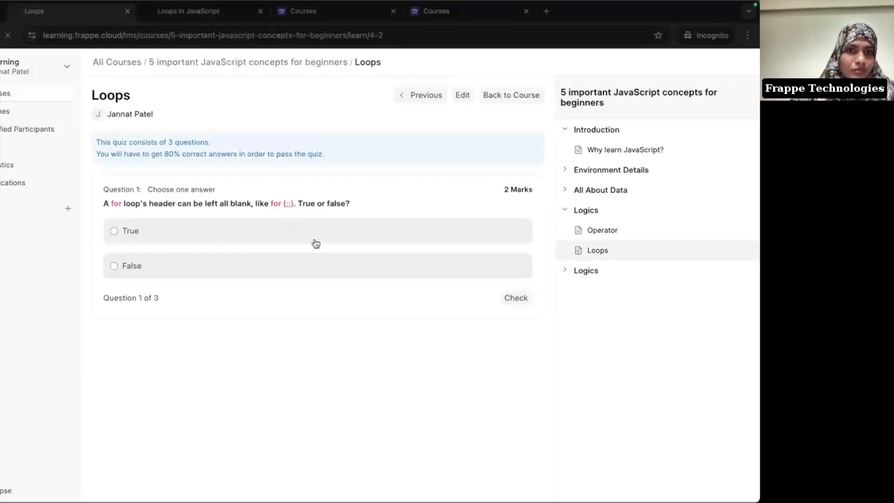
{"action": "left_click", "coordinate": [318, 242]}
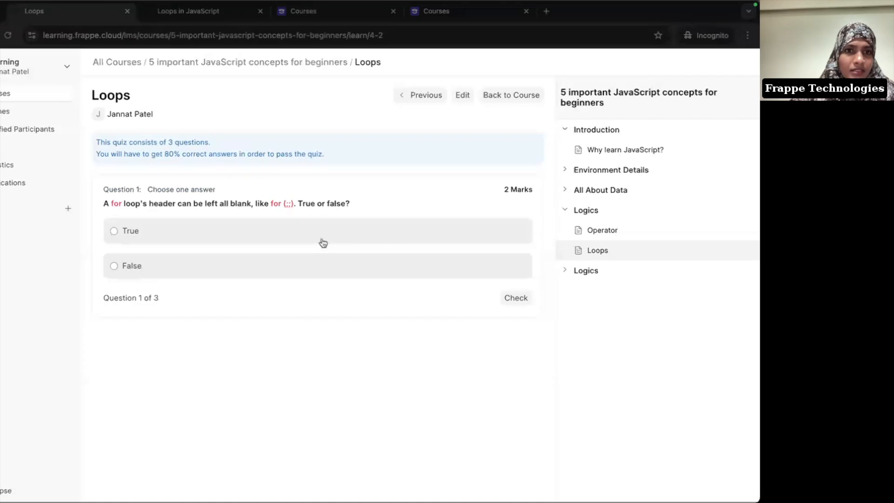
{"action": "left_click", "coordinate": [358, 233]}
{"action": "left_click", "coordinate": [520, 296]}
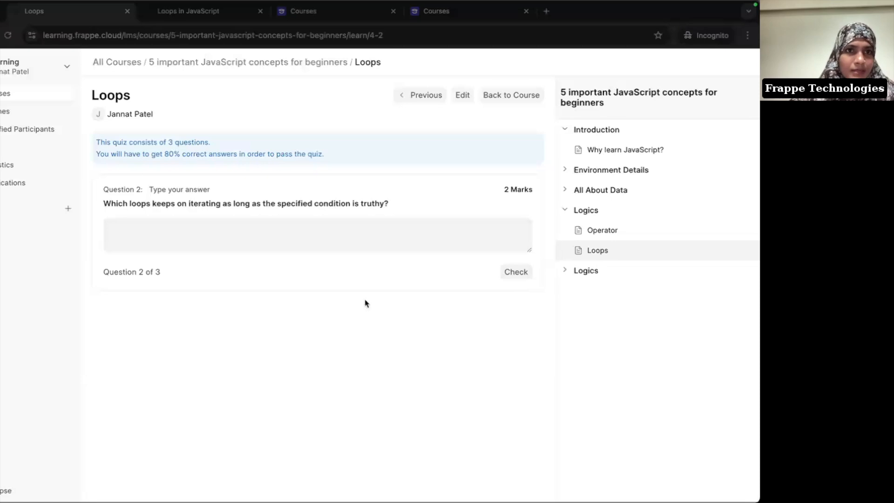
Step: Toggle Shuffle Questions off and back on in the quiz editor
{"action": "left_click", "coordinate": [180, 13]}
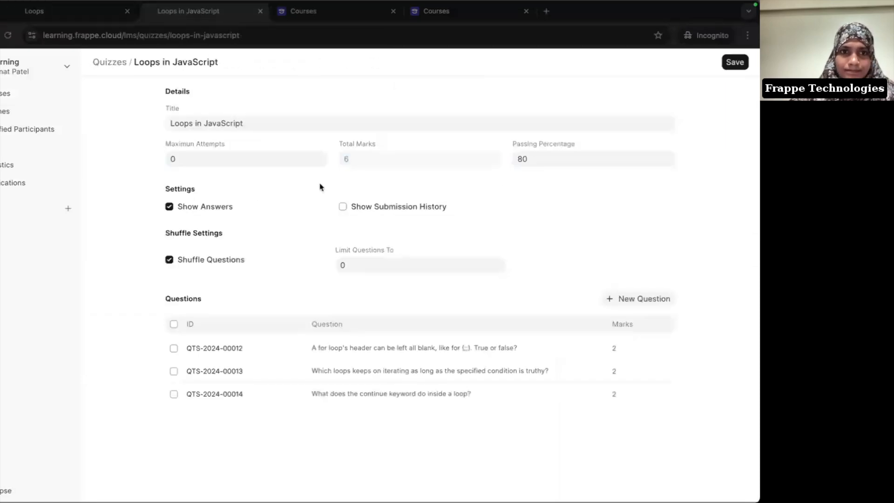
{"action": "left_click", "coordinate": [173, 259]}
{"action": "double_click", "coordinate": [172, 259]}
{"action": "left_click", "coordinate": [173, 252]}
{"action": "left_click", "coordinate": [169, 258]}
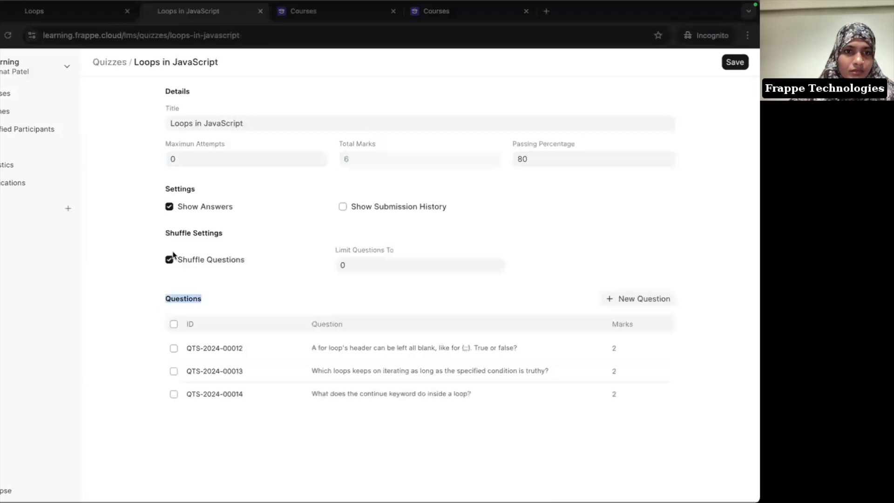
{"action": "left_click", "coordinate": [267, 245]}
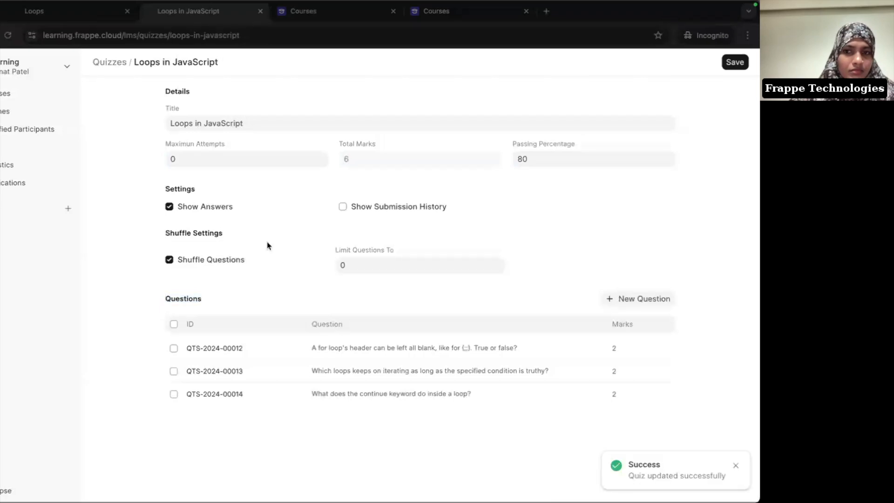
Step: Reload and restart the quiz to check question order, then return to the course overview
{"action": "left_click", "coordinate": [48, 11]}
{"action": "key", "text": "ctrl+r"}
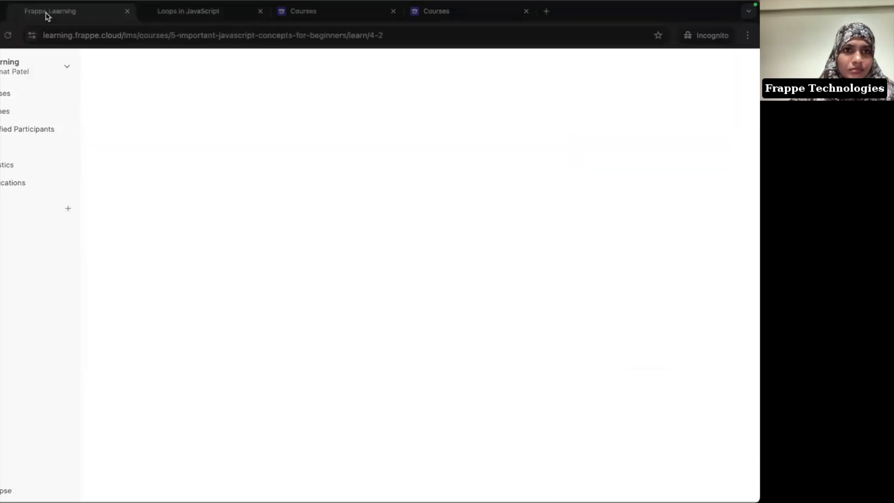
{"action": "left_click", "coordinate": [321, 241]}
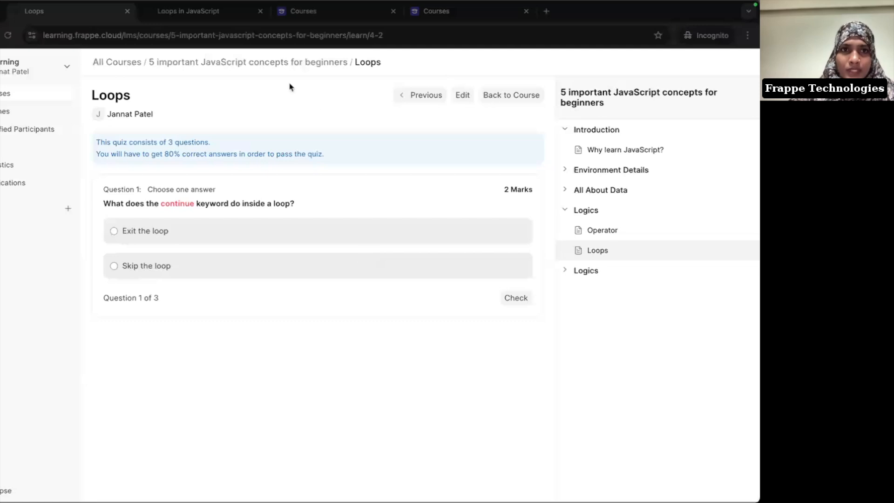
{"action": "left_click", "coordinate": [274, 67]}
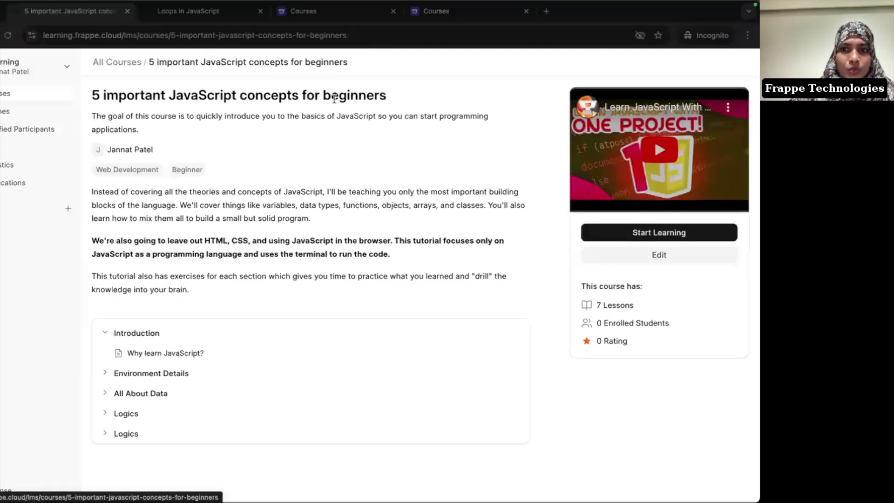
Step: Mark the JavaScript course Published with a published date of 18 September 2024 and save
{"action": "left_click", "coordinate": [659, 255]}
{"action": "scroll", "coordinate": [297, 317], "scroll_direction": "down", "scroll_amount": 5}
{"action": "left_click", "coordinate": [129, 321]}
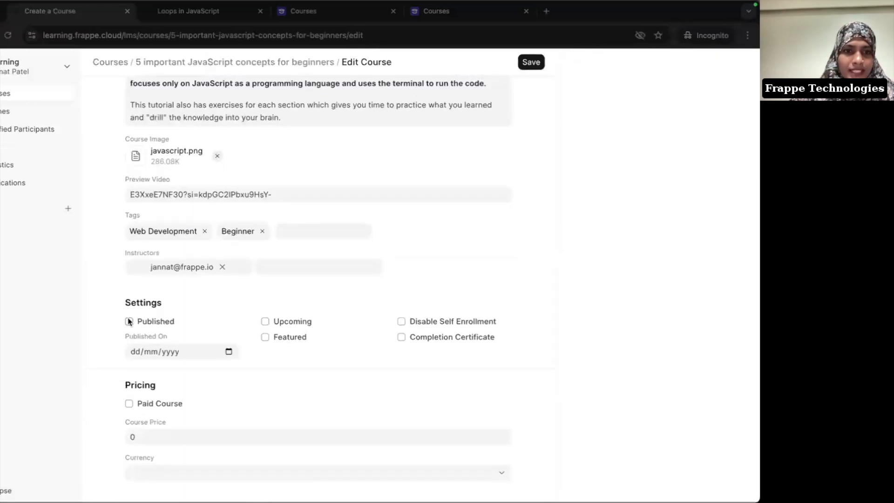
{"action": "left_click", "coordinate": [227, 351]}
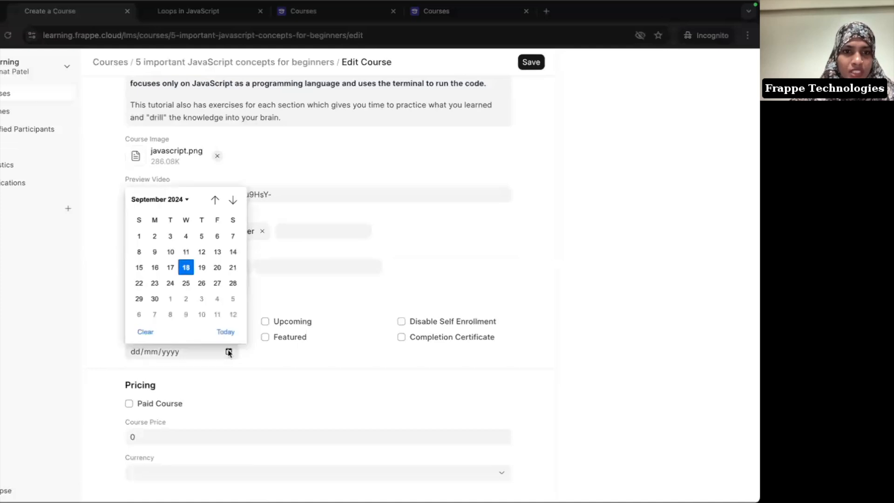
{"action": "left_click", "coordinate": [185, 267]}
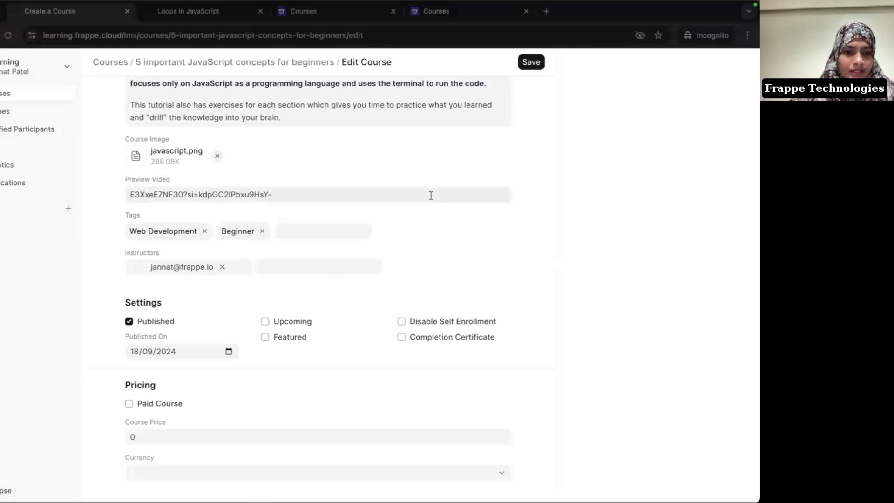
{"action": "key", "text": "ctrl+s"}
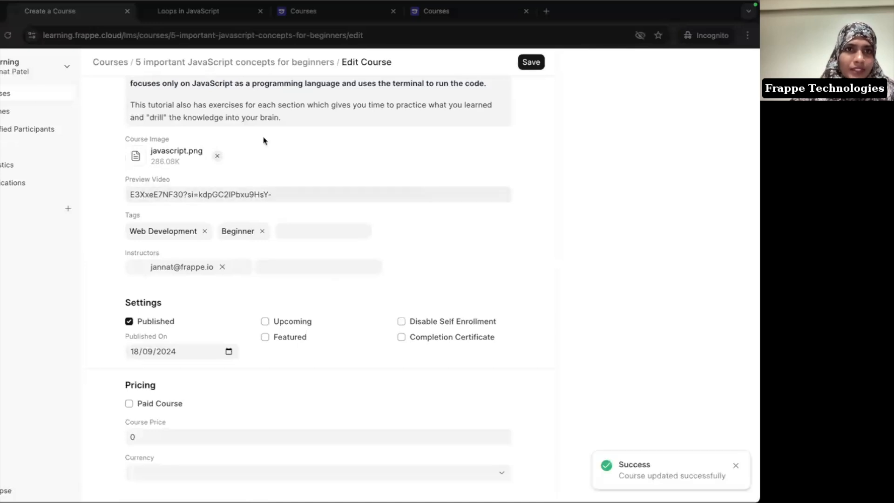
{"action": "left_click", "coordinate": [6, 101]}
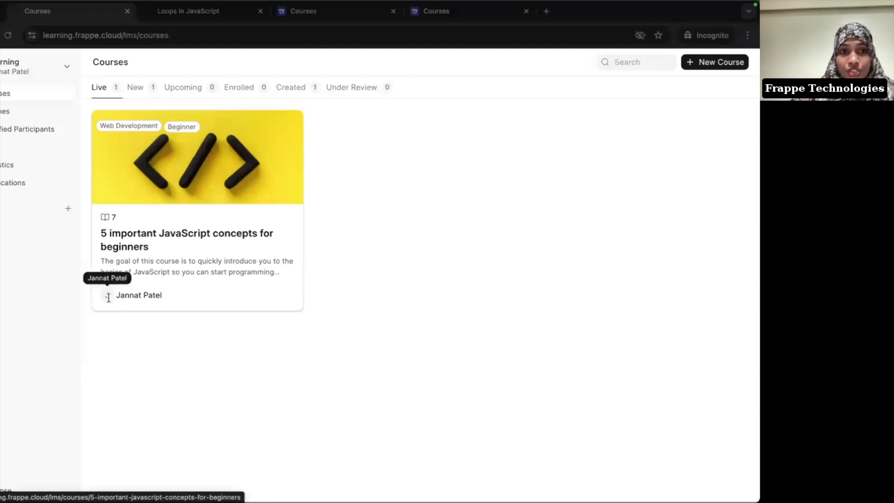
Step: Edit the profile with headline 'Building Frappe Learning' and bio 'Where there is a will, there is a way'
{"action": "left_click", "coordinate": [18, 74]}
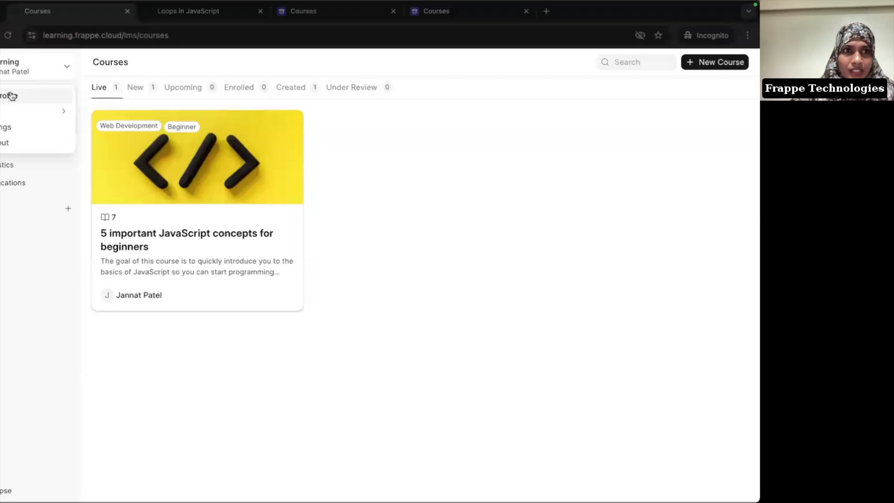
{"action": "left_click", "coordinate": [12, 96]}
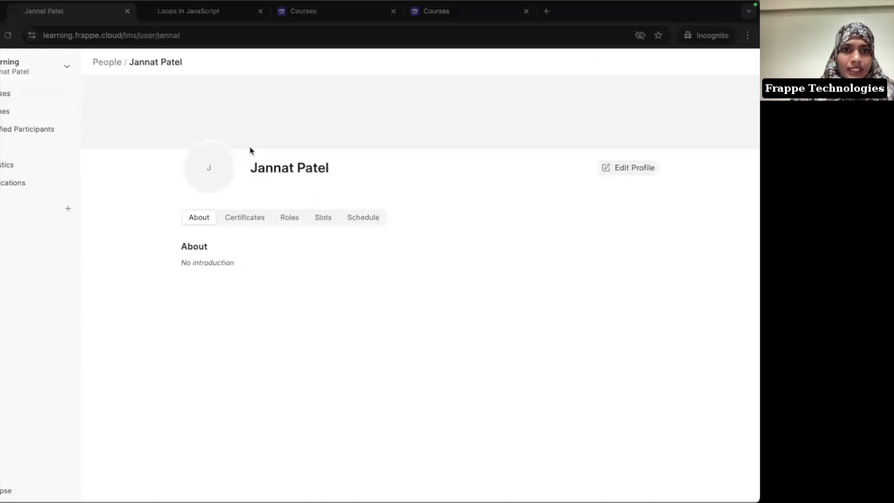
{"action": "left_click", "coordinate": [647, 168]}
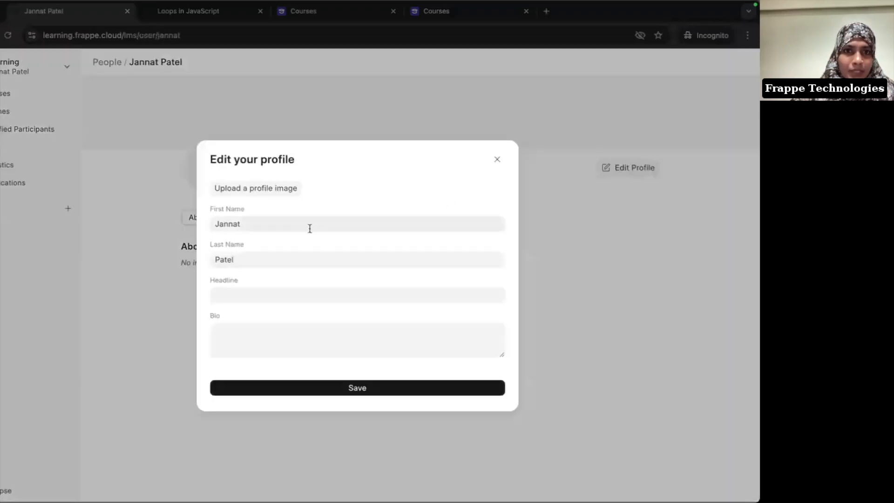
{"action": "left_click", "coordinate": [244, 302]}
{"action": "type", "text": "Bu"}
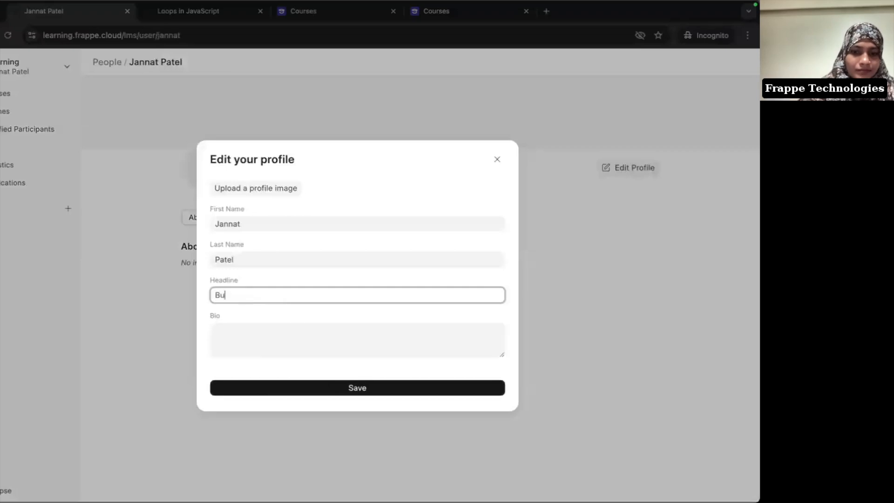
{"action": "type", "text": "ilding Fra"}
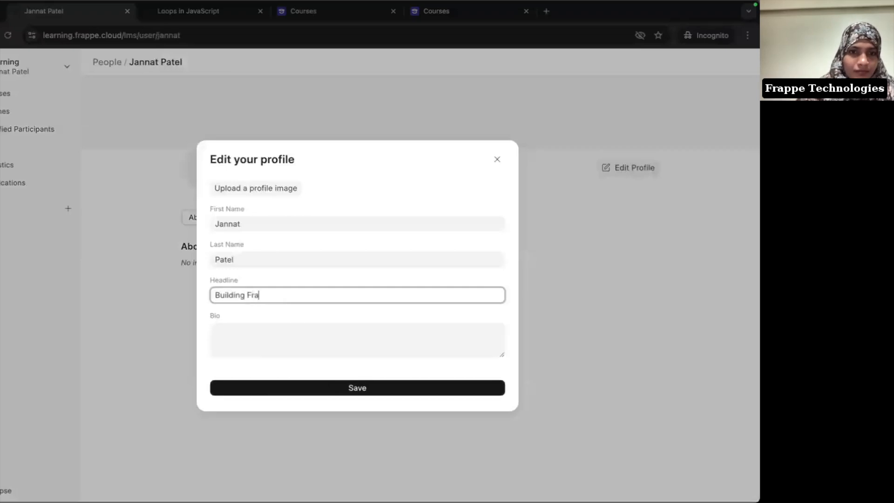
{"action": "type", "text": "ppe Learning"}
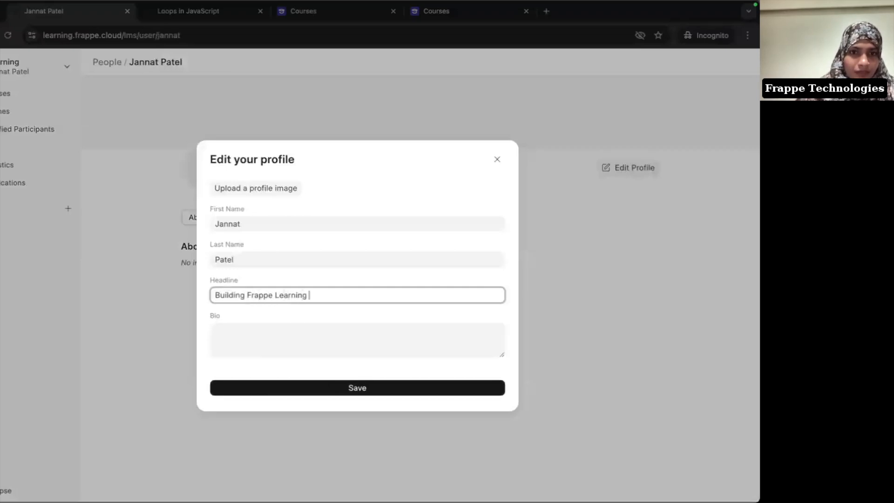
{"action": "left_click", "coordinate": [255, 345]}
{"action": "type", "text": "Where there is a will, there is a way!"}
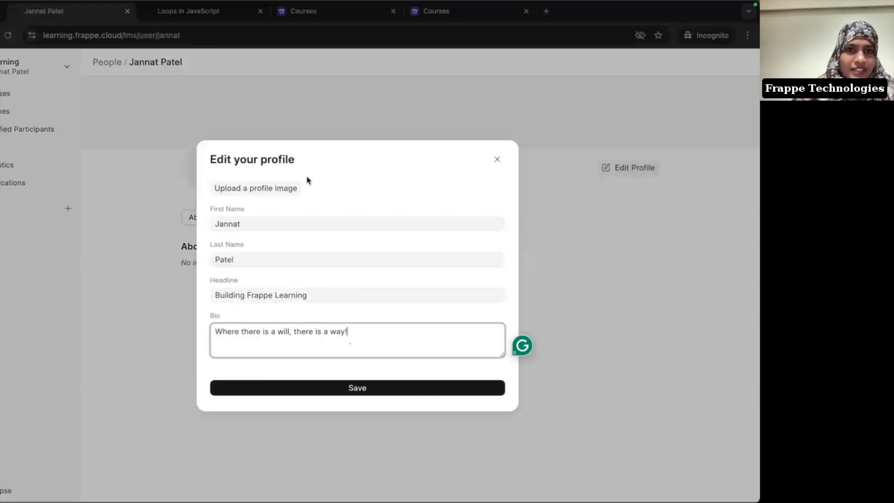
Step: Upload myprofile.jpg as the profile image, save the profile, and dismiss the error message
{"action": "left_click", "coordinate": [280, 194]}
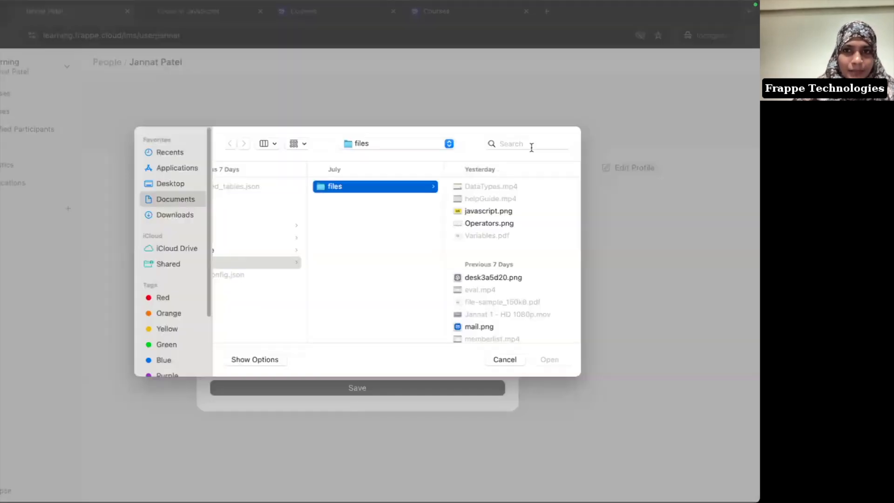
{"action": "left_click", "coordinate": [526, 144]}
{"action": "type", "text": "m"}
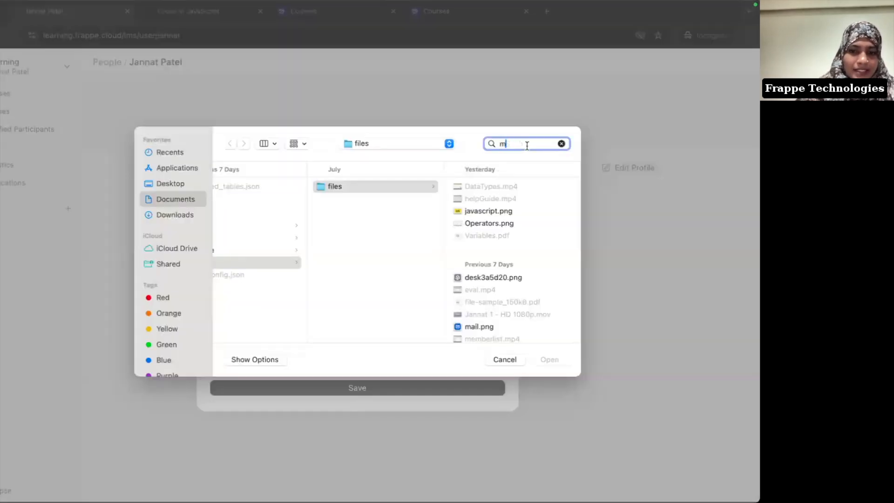
{"action": "type", "text": "ypro"}
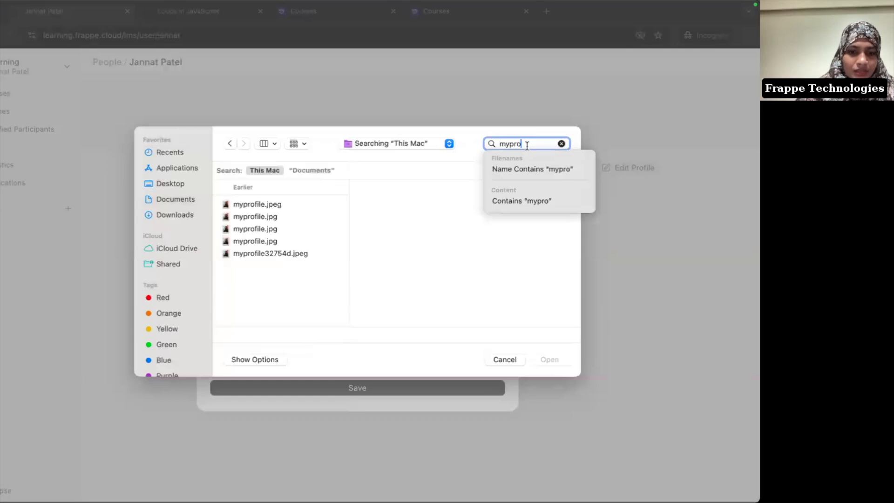
{"action": "type", "text": "file"}
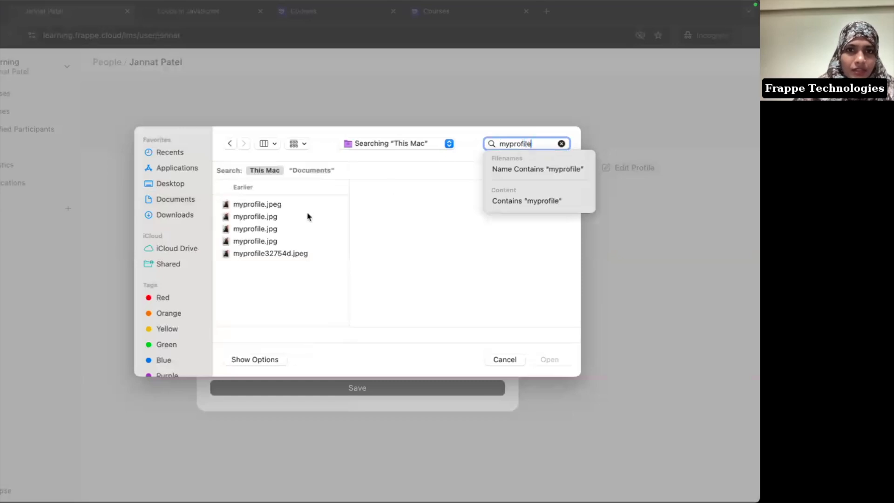
{"action": "left_click", "coordinate": [308, 217]}
{"action": "left_click", "coordinate": [549, 364]}
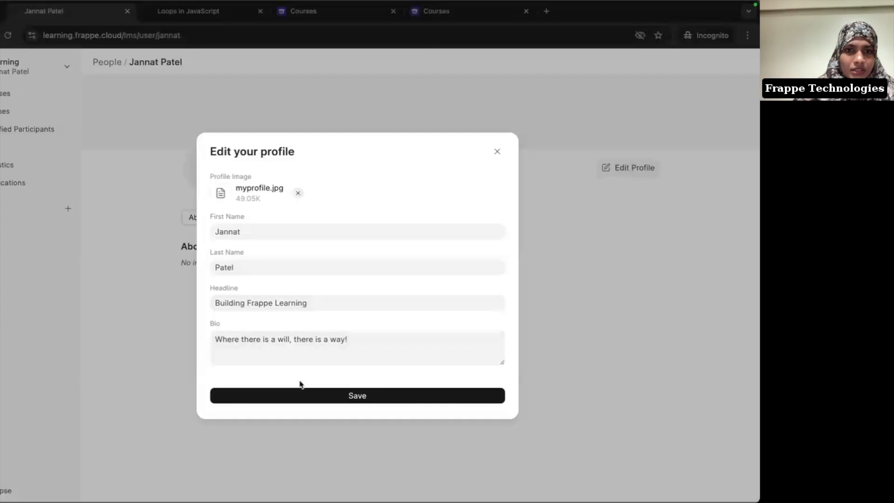
{"action": "left_click", "coordinate": [357, 398]}
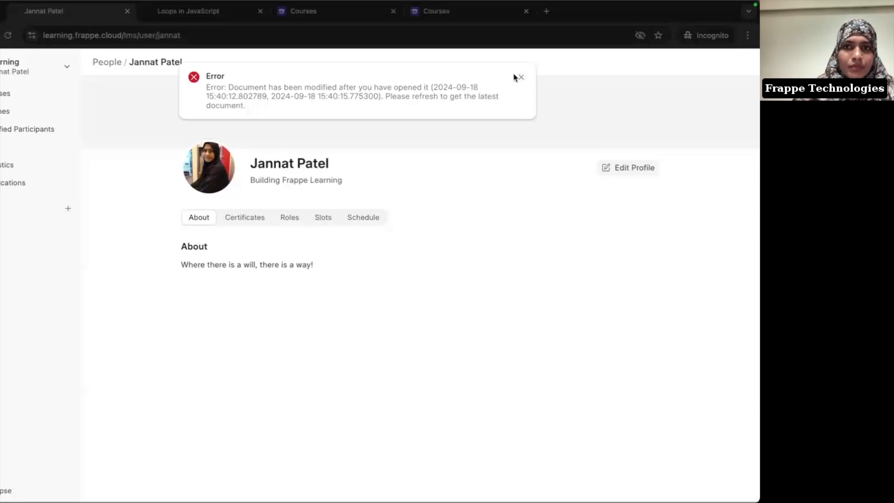
{"action": "left_click", "coordinate": [520, 79]}
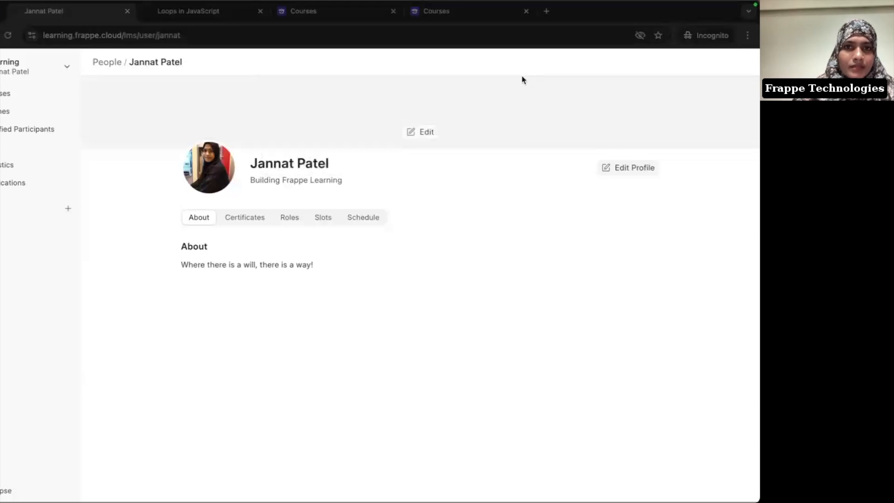
Step: Upload cover.png from the file picker as the profile's cover banner
{"action": "left_click", "coordinate": [424, 134]}
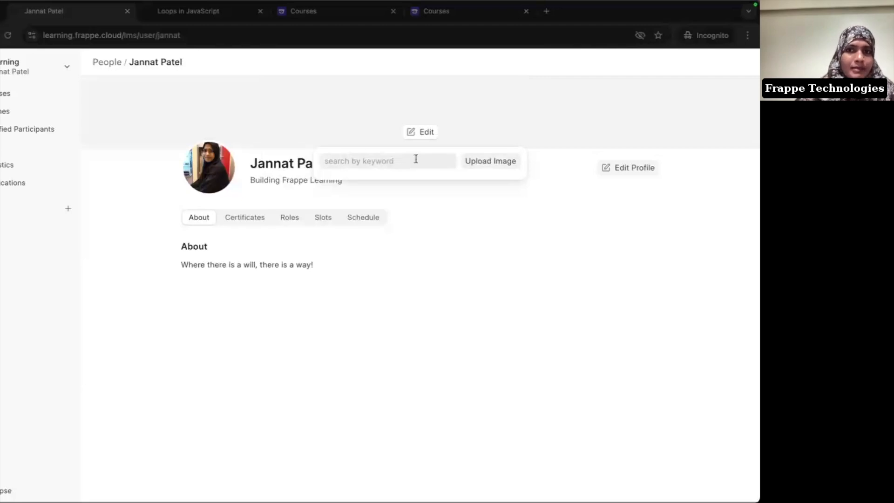
{"action": "left_click", "coordinate": [496, 162]}
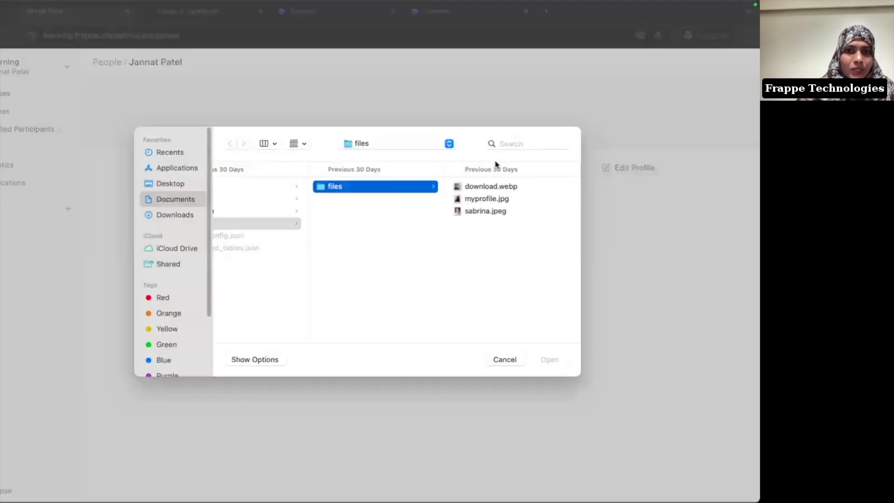
{"action": "left_click", "coordinate": [536, 141]}
{"action": "type", "text": "cover"}
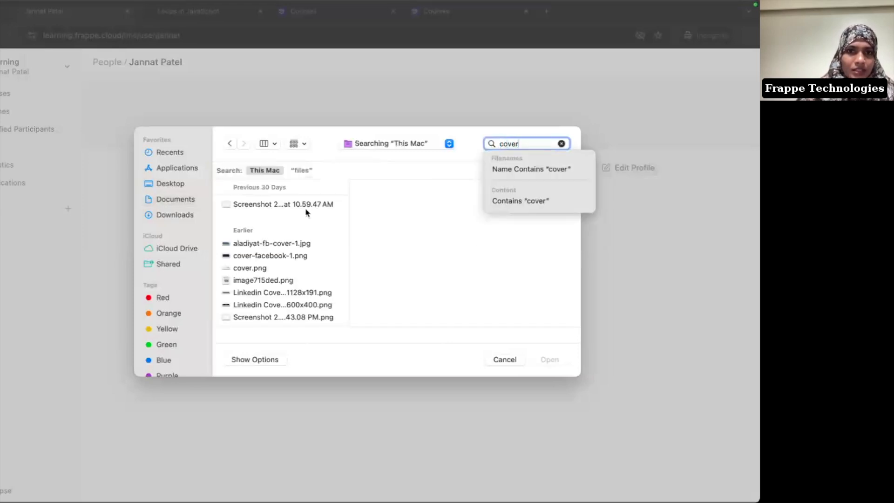
{"action": "left_click", "coordinate": [250, 269]}
{"action": "left_click", "coordinate": [250, 269]}
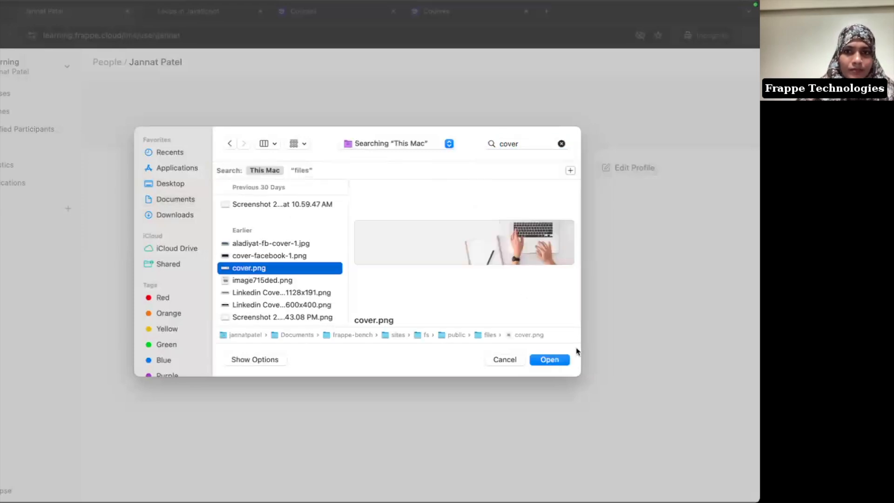
{"action": "left_click", "coordinate": [549, 359]}
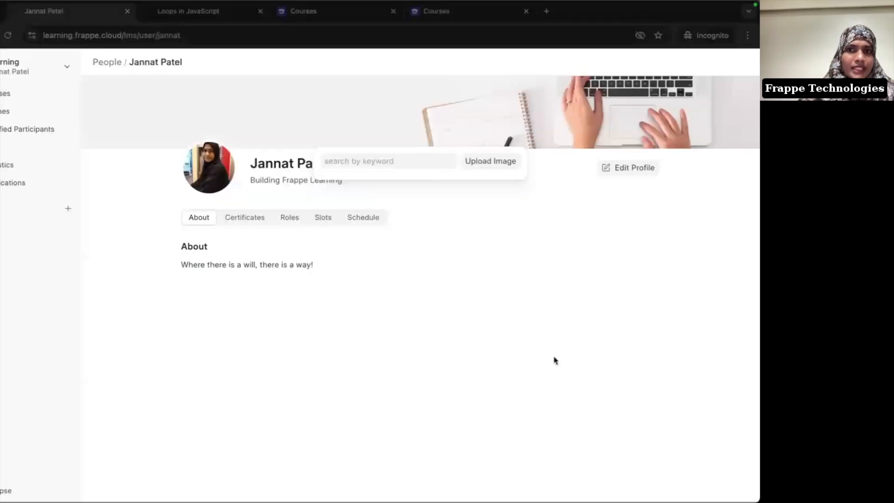
{"action": "left_click", "coordinate": [603, 254]}
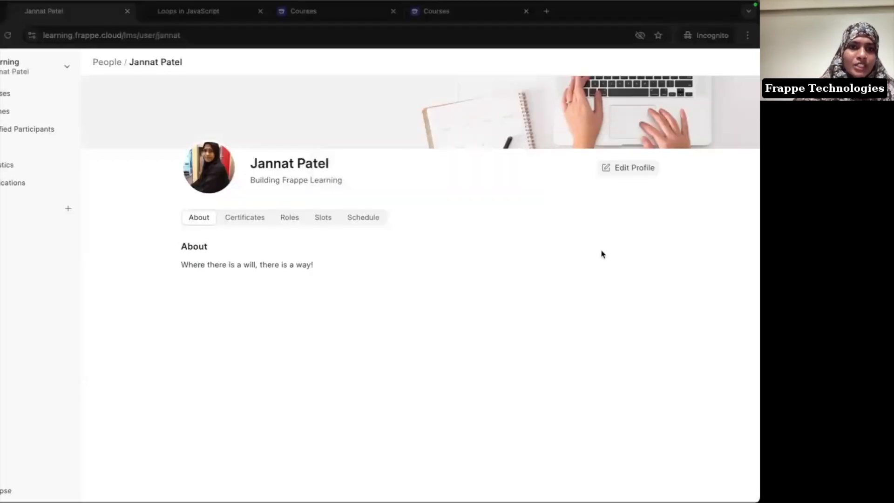
Step: From the Courses list, view the Payment Gateway section of Settings, then close Settings
{"action": "left_click", "coordinate": [9, 93]}
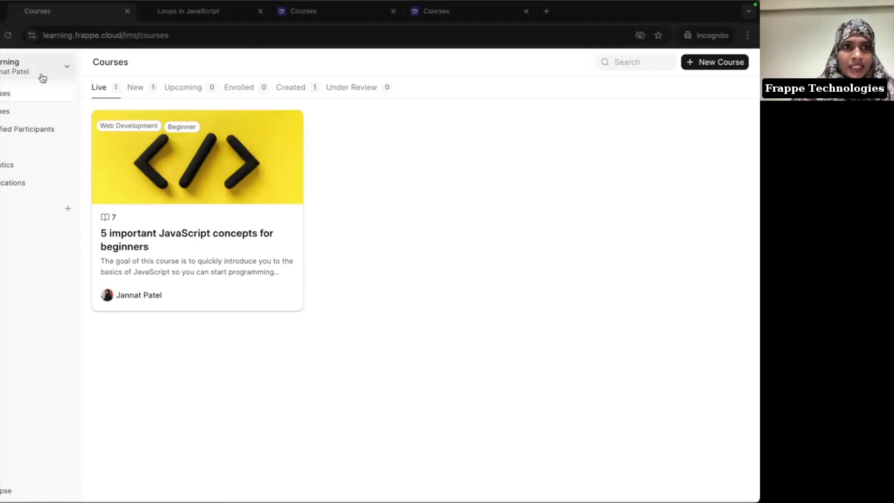
{"action": "left_click", "coordinate": [43, 77]}
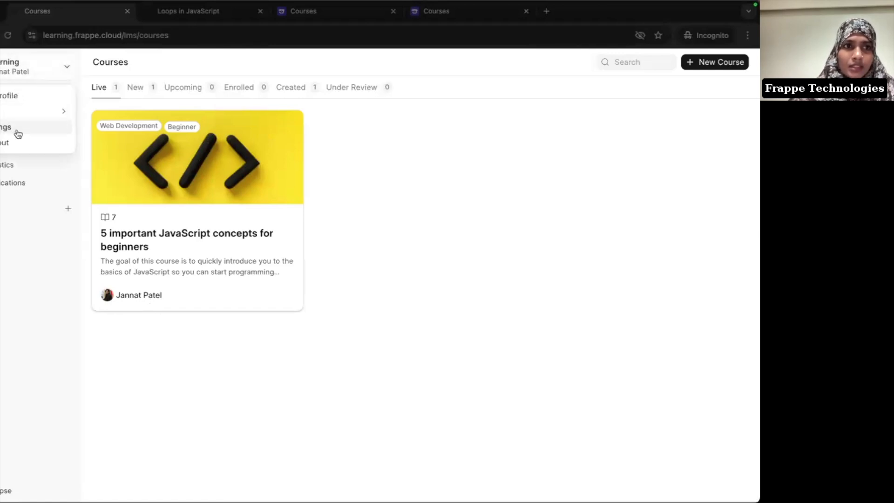
{"action": "left_click", "coordinate": [18, 134]}
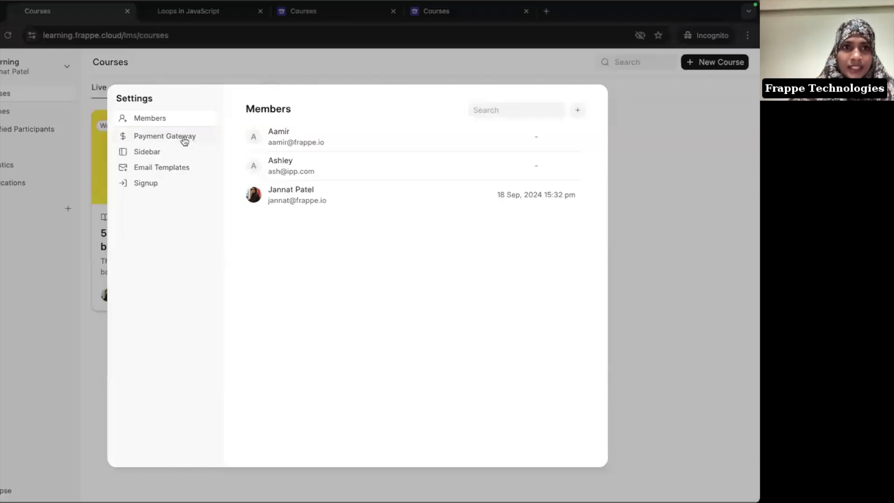
{"action": "left_click", "coordinate": [185, 141]}
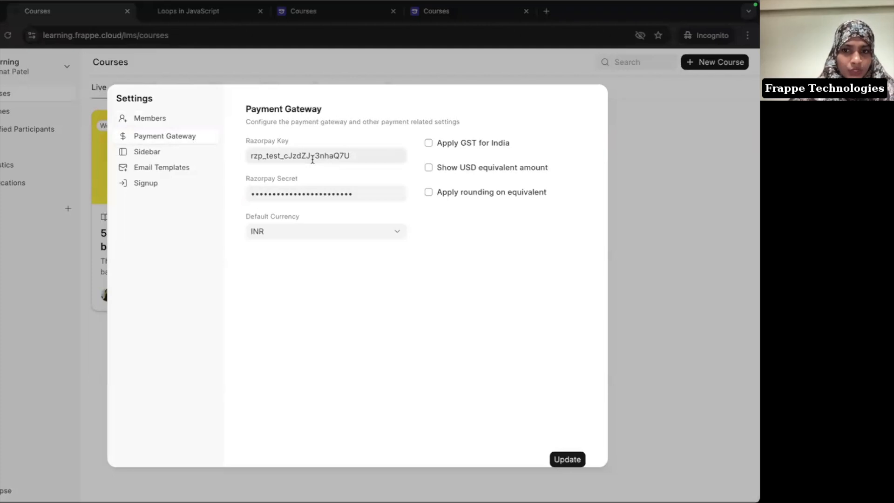
{"action": "left_click", "coordinate": [677, 208]}
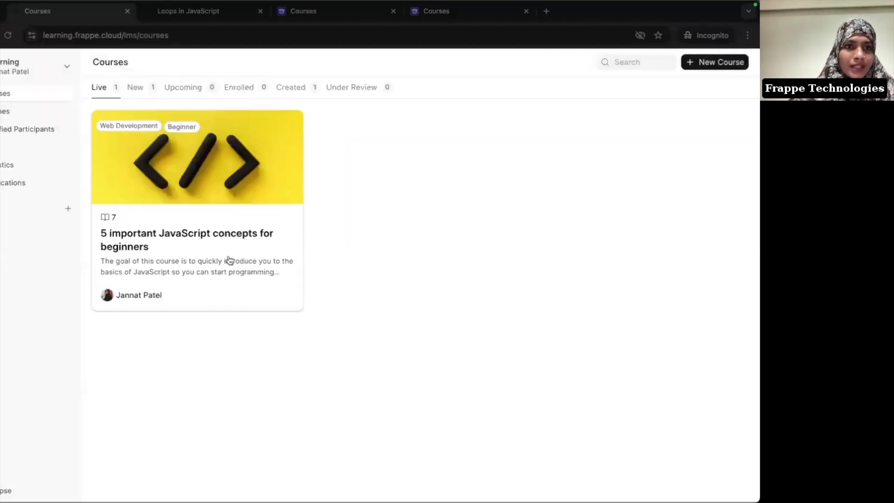
Step: Edit the JavaScript course as a Paid Course priced 5000 in INR currency and save
{"action": "left_click", "coordinate": [204, 266]}
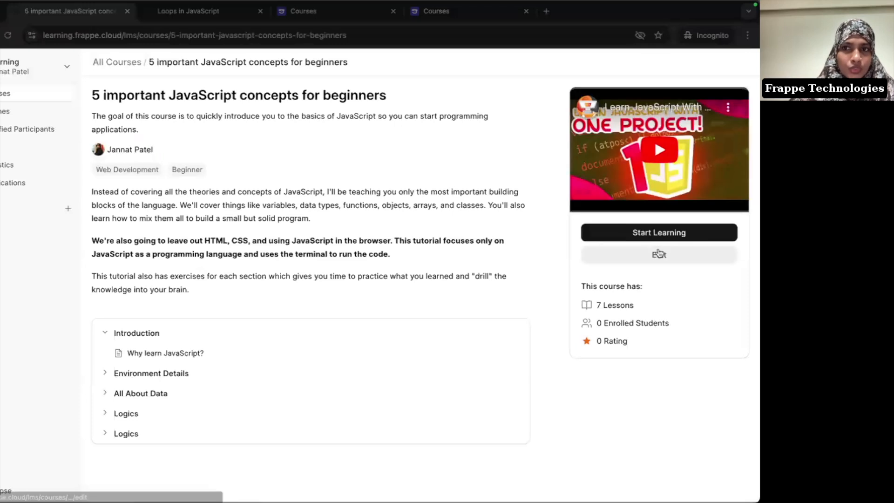
{"action": "left_click", "coordinate": [659, 252]}
{"action": "scroll", "coordinate": [149, 368], "scroll_direction": "down", "scroll_amount": 4}
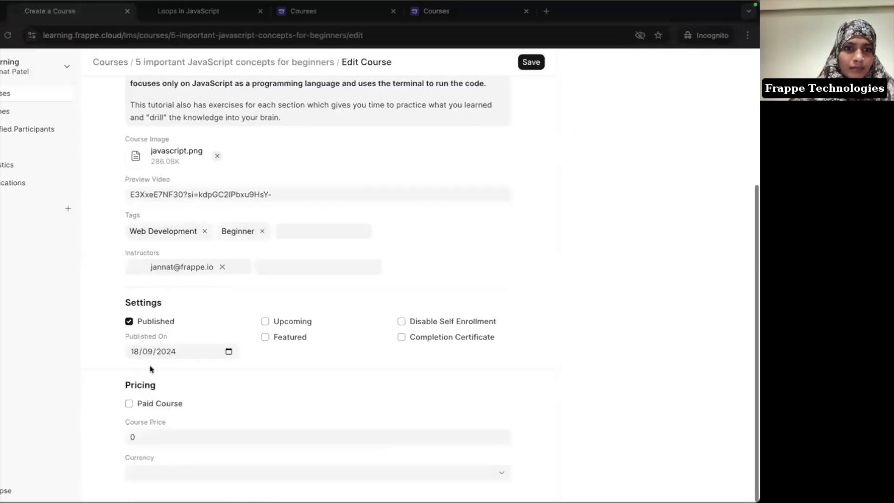
{"action": "left_click", "coordinate": [128, 403]}
{"action": "left_click", "coordinate": [156, 436]}
{"action": "key", "text": "BackSpace"}
{"action": "type", "text": "5000"}
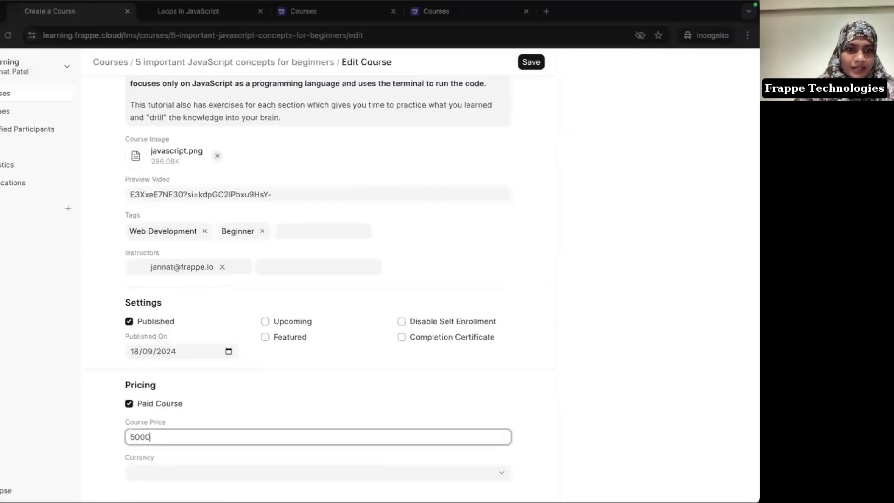
{"action": "left_click", "coordinate": [167, 474]}
{"action": "type", "text": "Inr"}
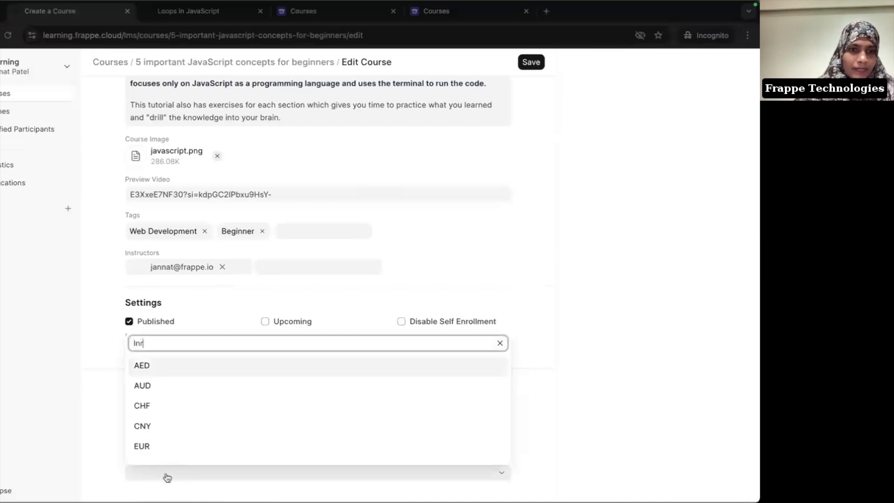
{"action": "left_click", "coordinate": [160, 450]}
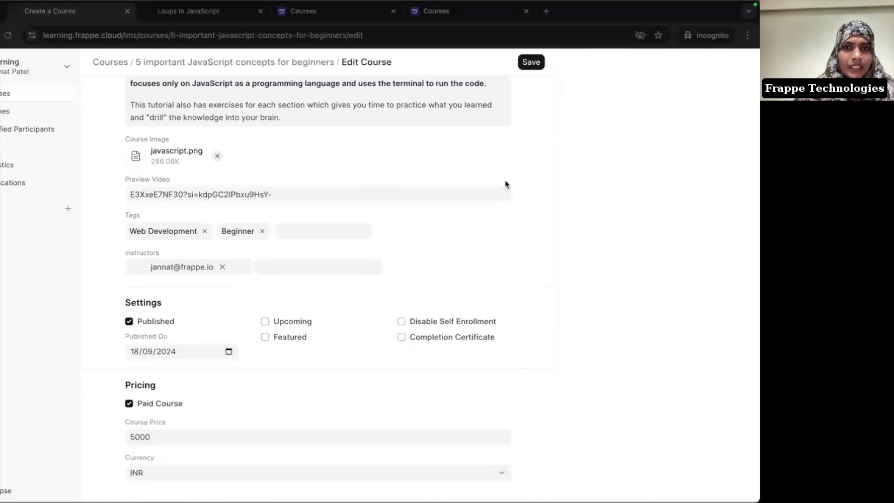
{"action": "scroll", "coordinate": [526, 189], "scroll_direction": "up", "scroll_amount": 4}
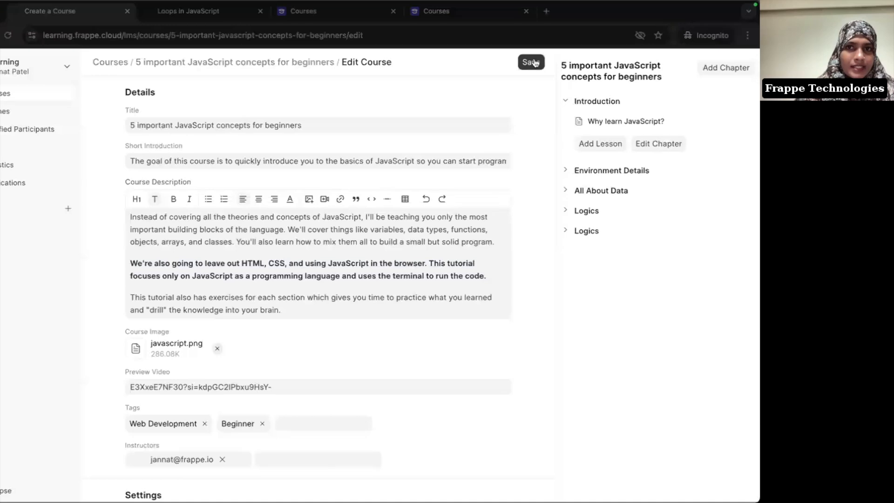
{"action": "left_click", "coordinate": [533, 62]}
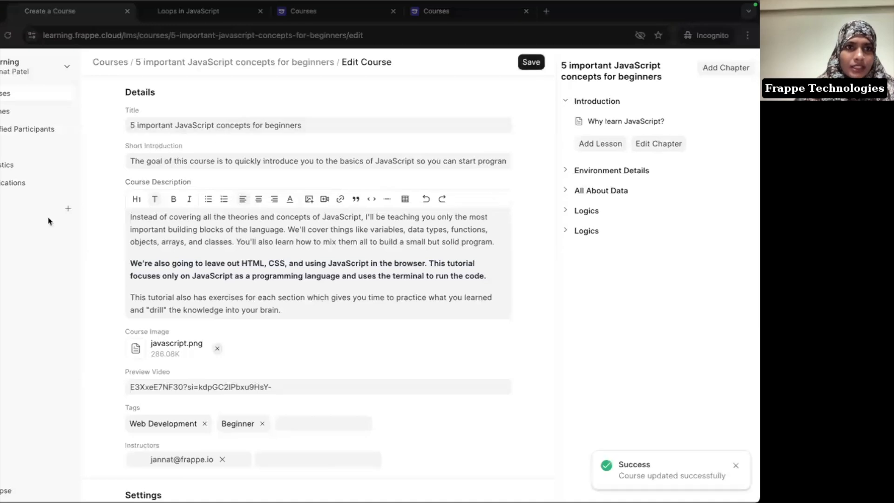
{"action": "key", "text": "super+Tab"}
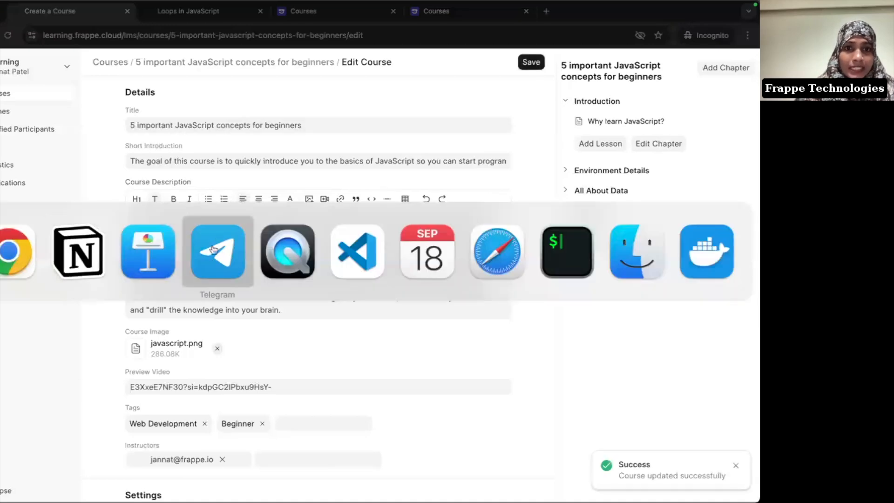
Step: Load learning.frappe.cloud in Safari, open the ₹5,000 JavaScript course, and try buying it
{"action": "left_click", "coordinate": [487, 256]}
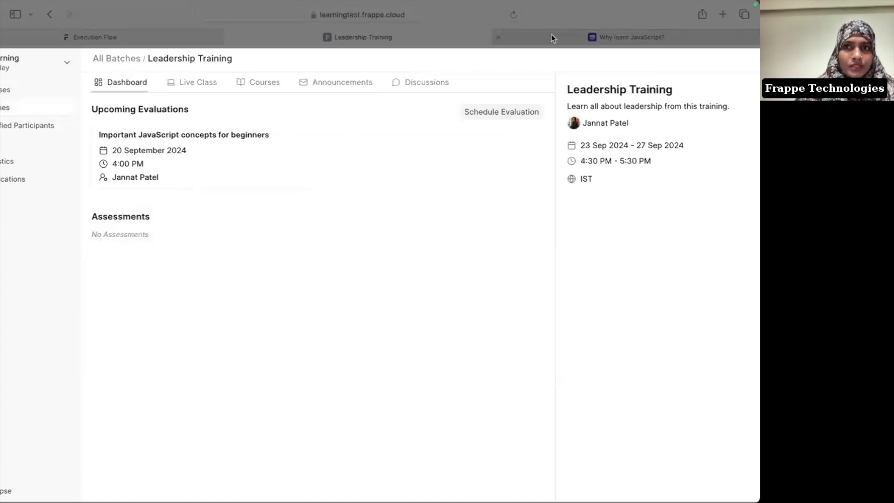
{"action": "left_click", "coordinate": [537, 36]}
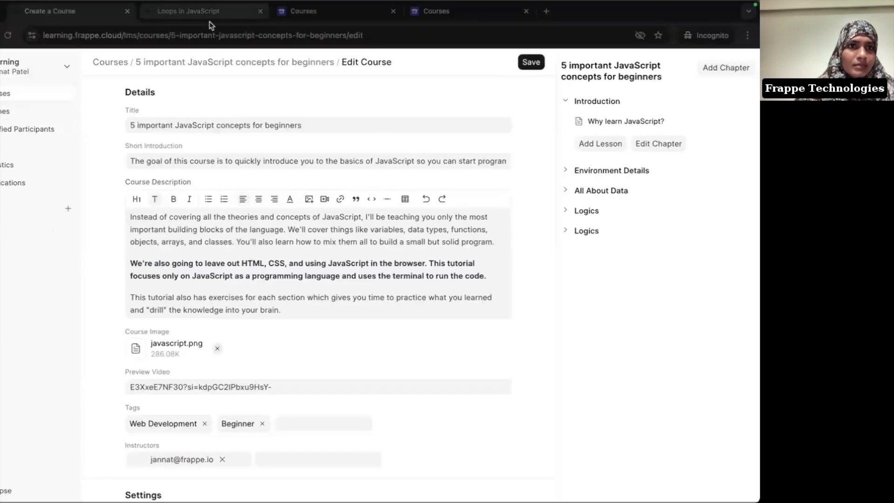
{"action": "left_click", "coordinate": [117, 36]}
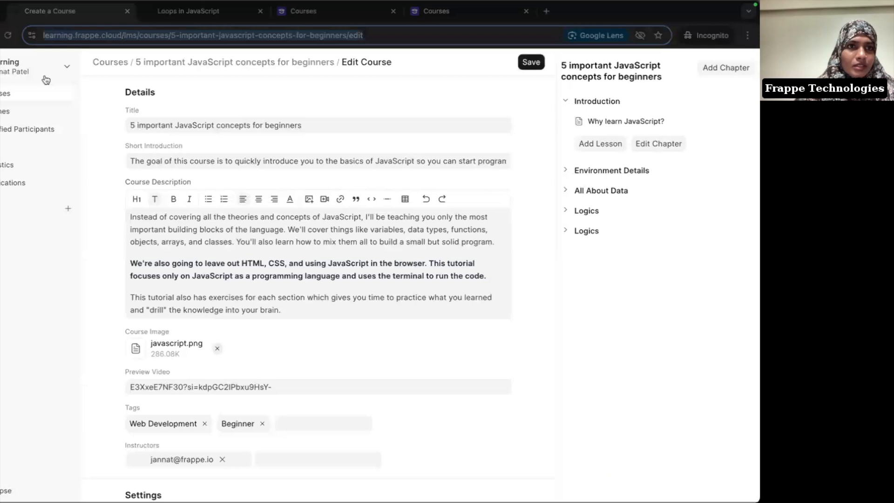
{"action": "left_click", "coordinate": [6, 92]}
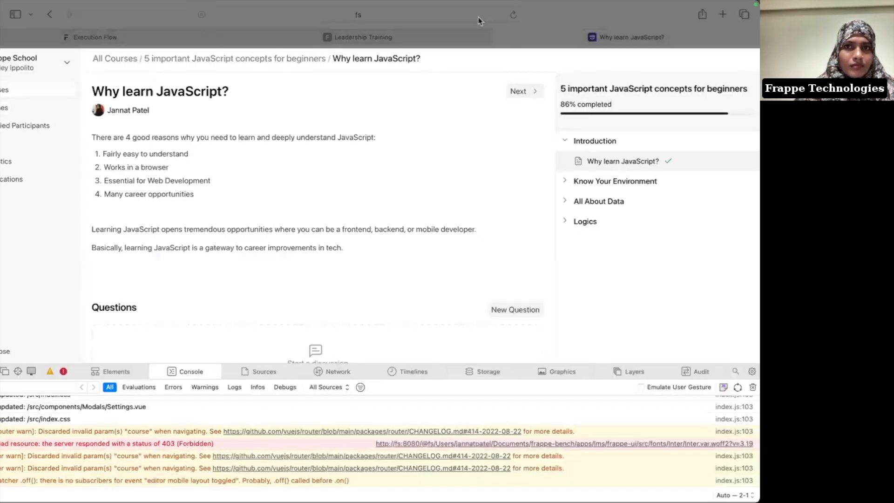
{"action": "left_click", "coordinate": [480, 21]}
{"action": "key", "text": "super+v"}
{"action": "key", "text": "Return"}
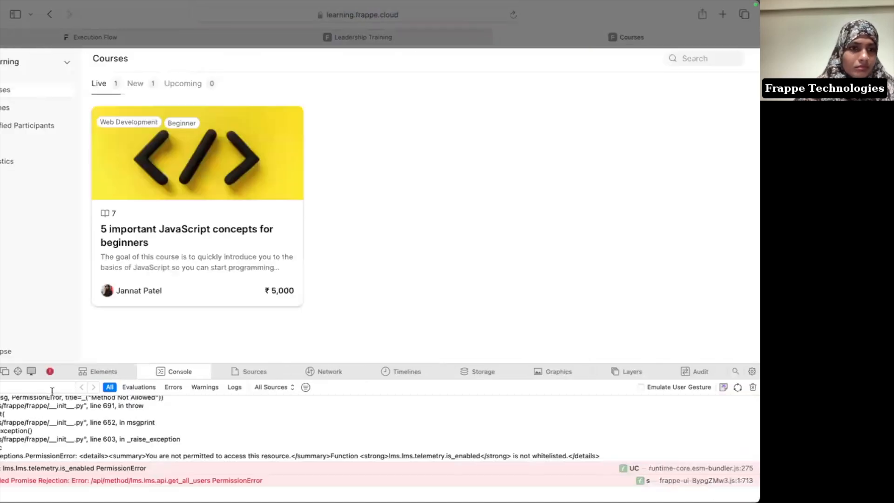
{"action": "key", "text": "super+alt+i"}
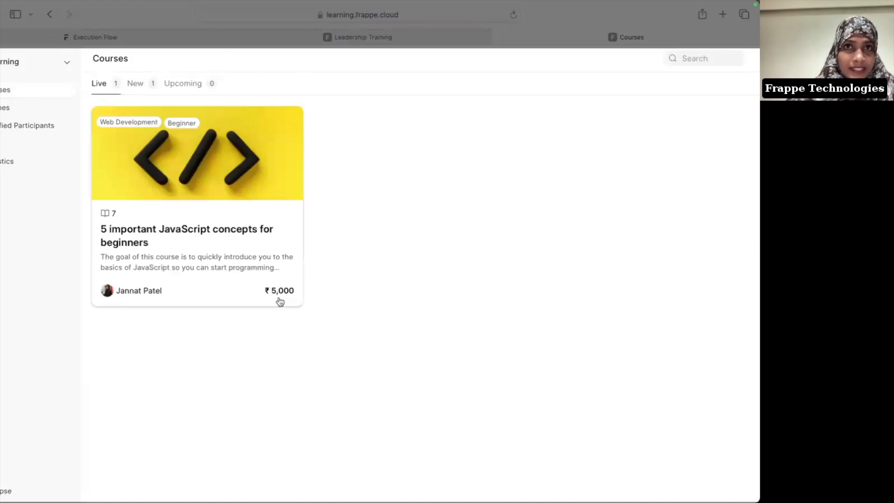
{"action": "left_click", "coordinate": [192, 264]}
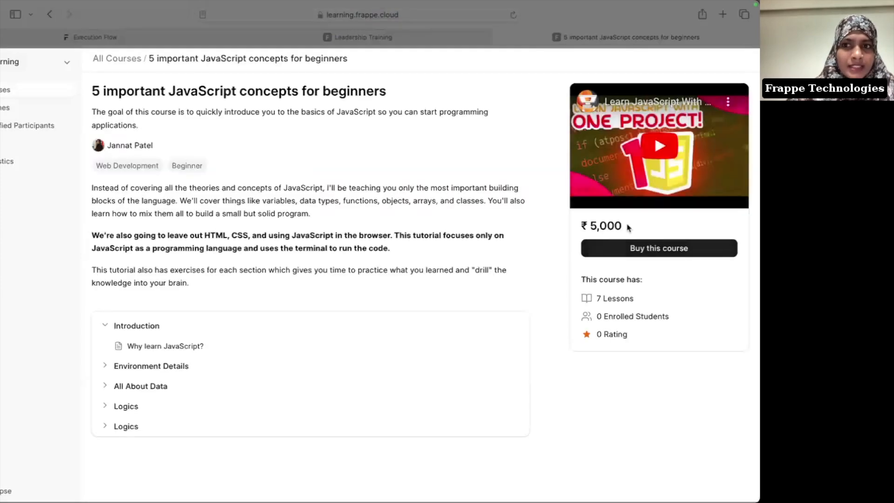
{"action": "left_click", "coordinate": [657, 248]}
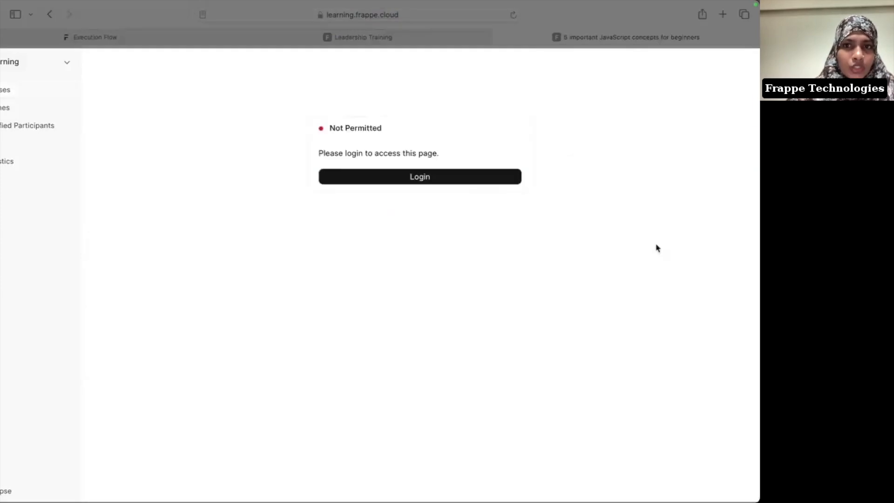
Step: Log in with the student account's saved e-mail and password
{"action": "left_click", "coordinate": [401, 181]}
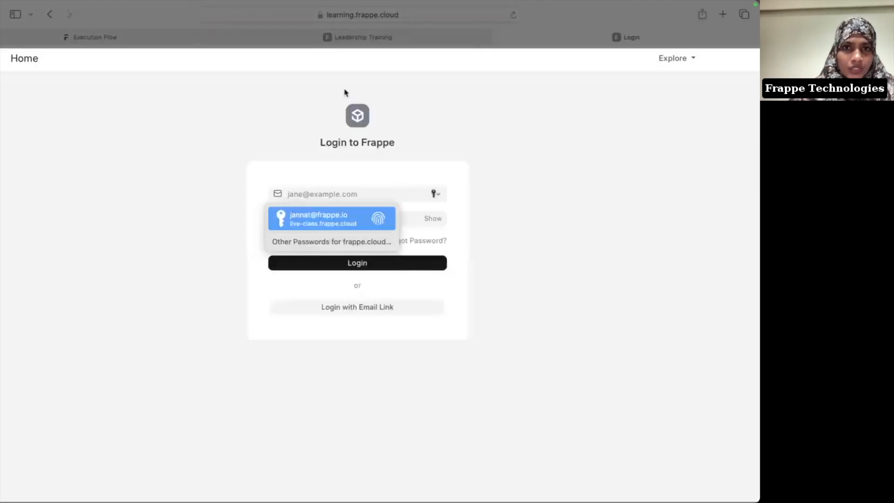
{"action": "left_click", "coordinate": [354, 113]}
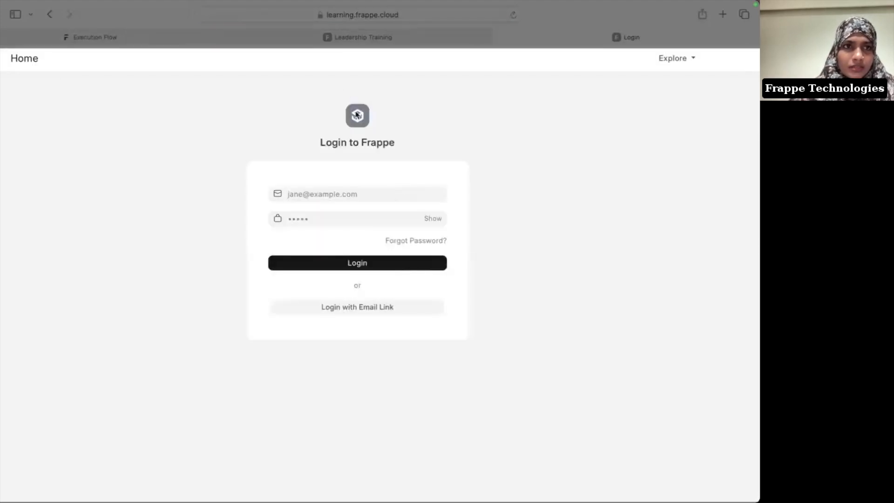
{"action": "left_click", "coordinate": [345, 193]}
{"action": "type", "text": "ash@i"}
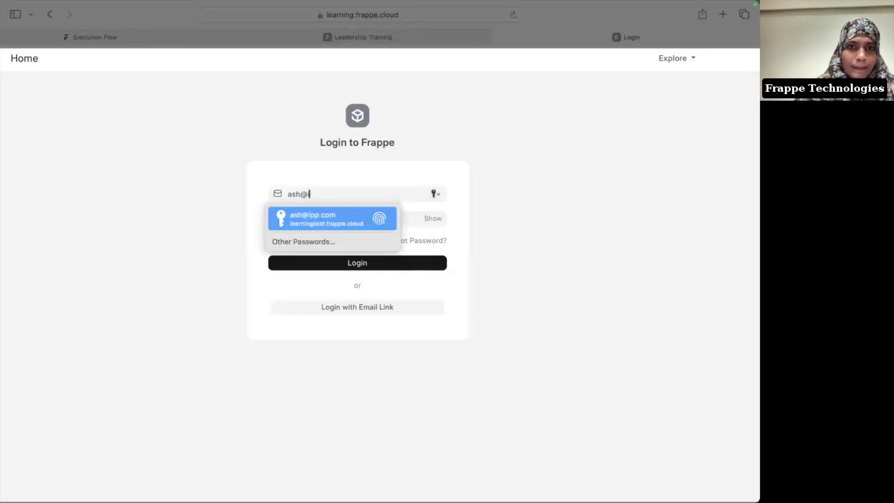
{"action": "key", "text": "Return"}
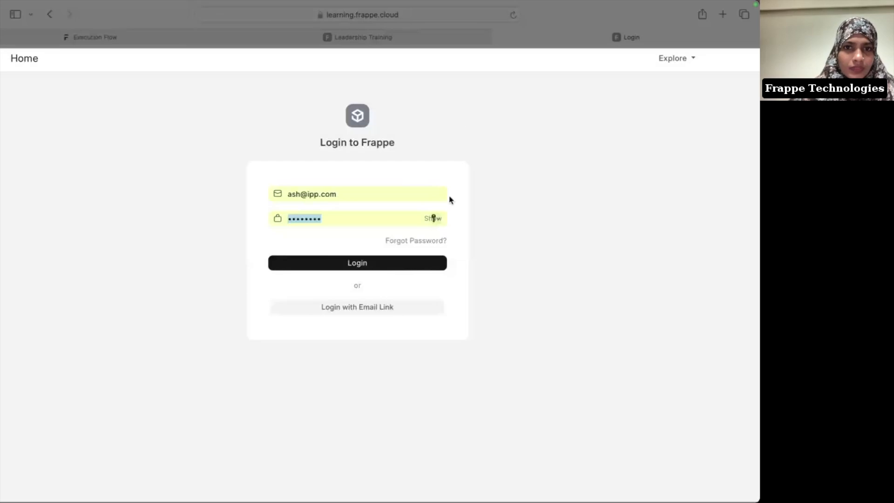
{"action": "left_click", "coordinate": [371, 262]}
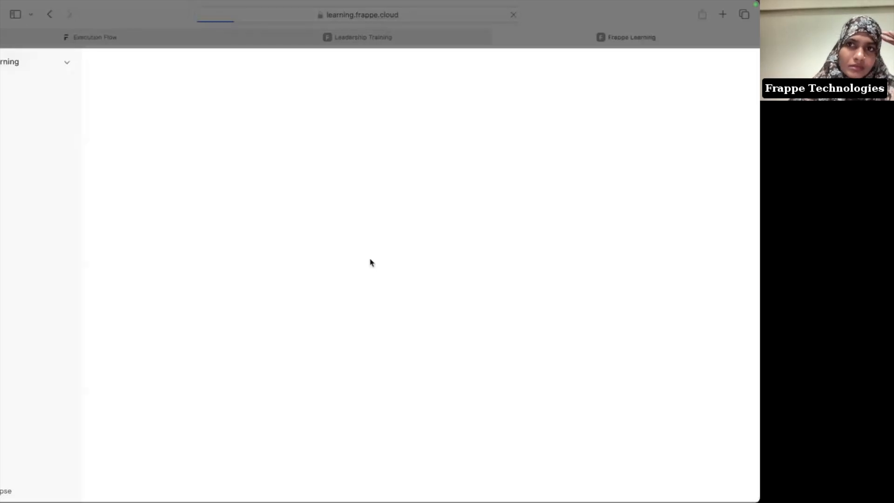
Step: Open the JavaScript course from Courses and close both Internal Server Error notices
{"action": "left_click", "coordinate": [16, 99]}
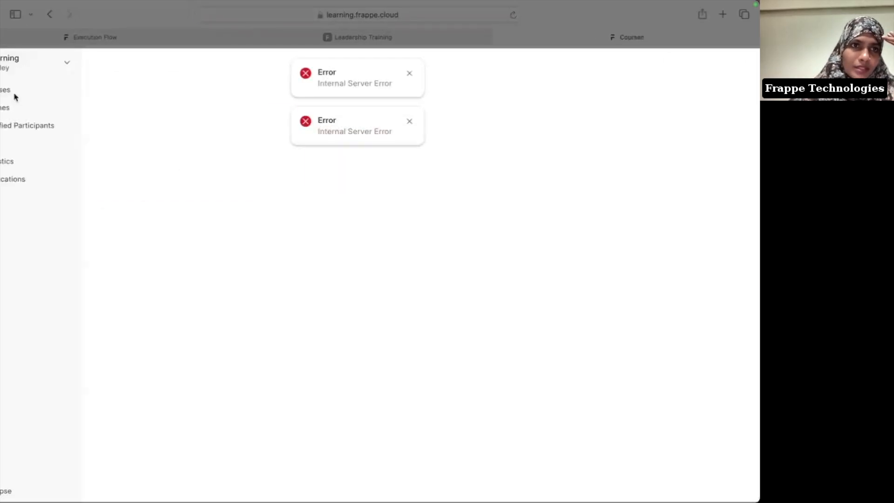
{"action": "left_click", "coordinate": [190, 200]}
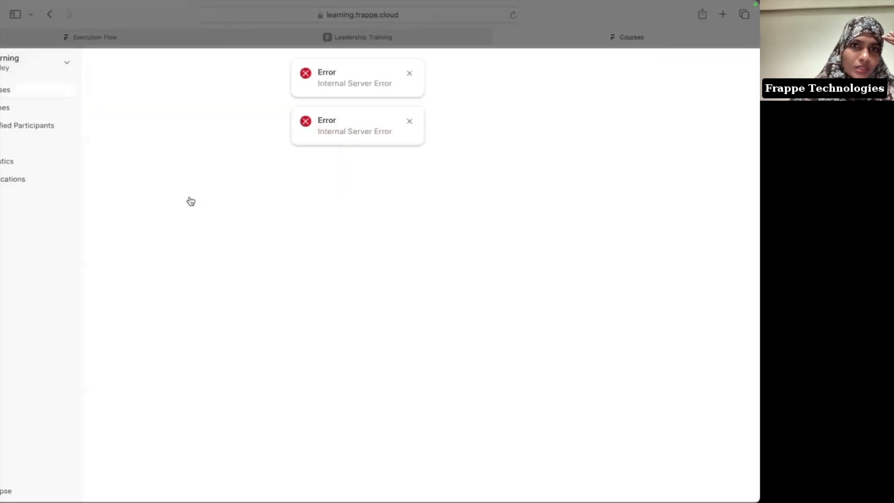
{"action": "left_click", "coordinate": [409, 121]}
{"action": "left_click", "coordinate": [410, 74]}
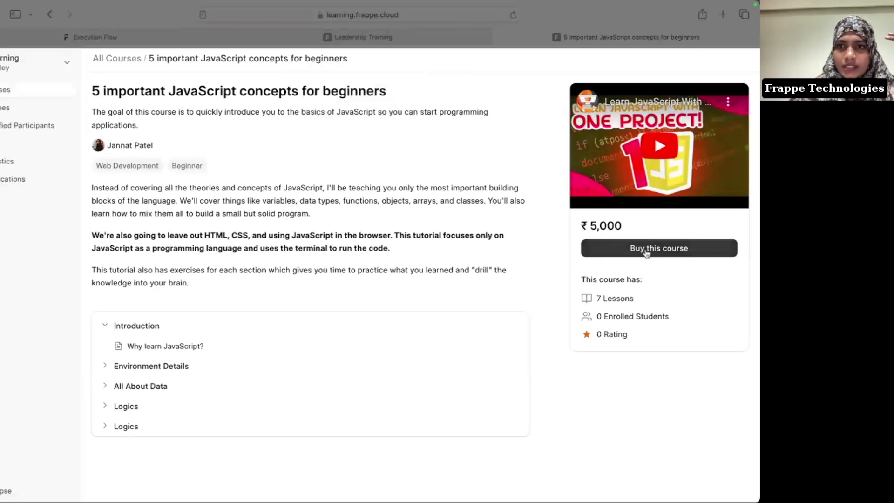
Step: Start buying the course and enter the billing name, address line, city and state
{"action": "left_click", "coordinate": [645, 251]}
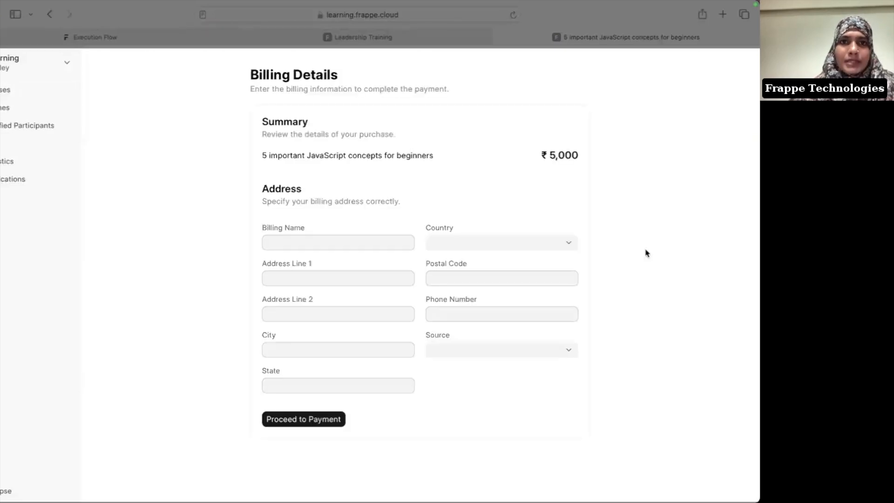
{"action": "left_click", "coordinate": [321, 241]}
{"action": "type", "text": "Ashley"}
{"action": "key", "text": "Tab"}
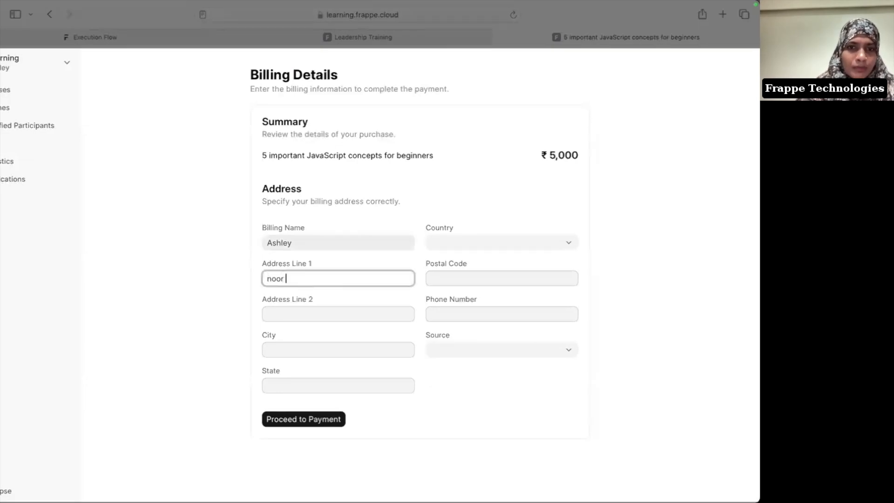
{"action": "key", "text": "Tab"}
{"action": "type", "text": "Jehan"}
{"action": "key", "text": "Tab"}
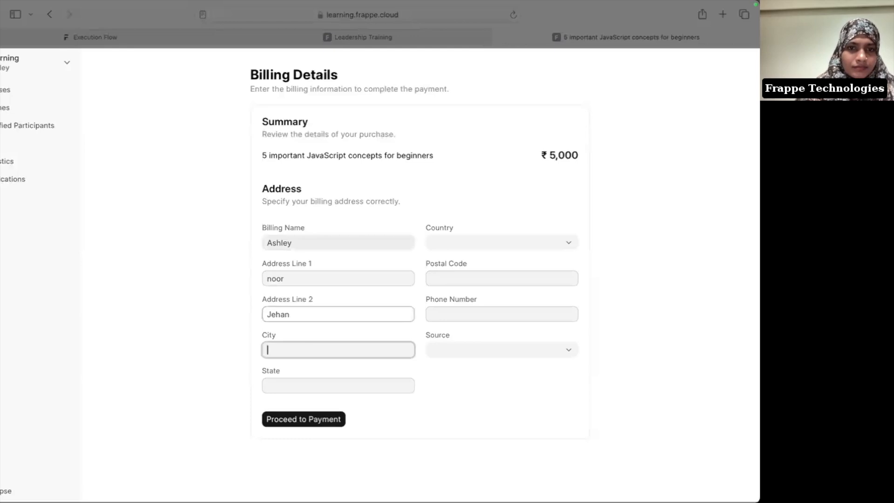
{"action": "type", "text": "Mumbai"}
{"action": "key", "text": "Tab"}
{"action": "type", "text": "Maharashtra"}
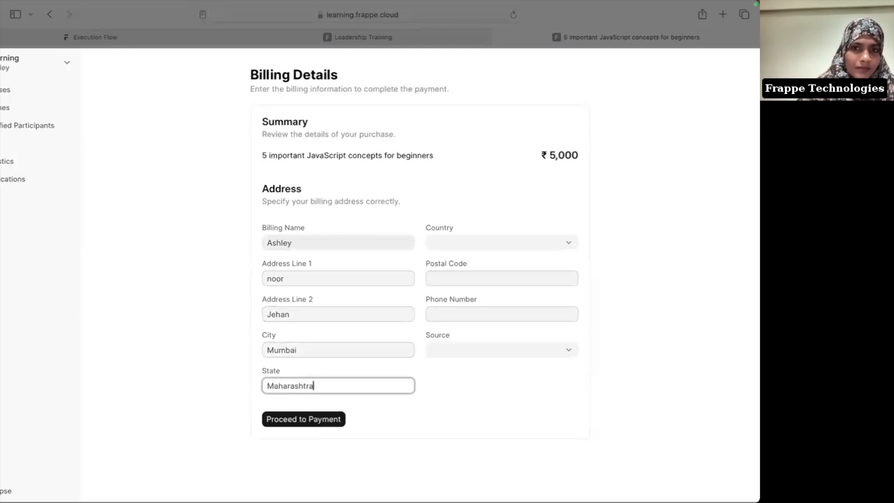
{"action": "key", "text": "Tab"}
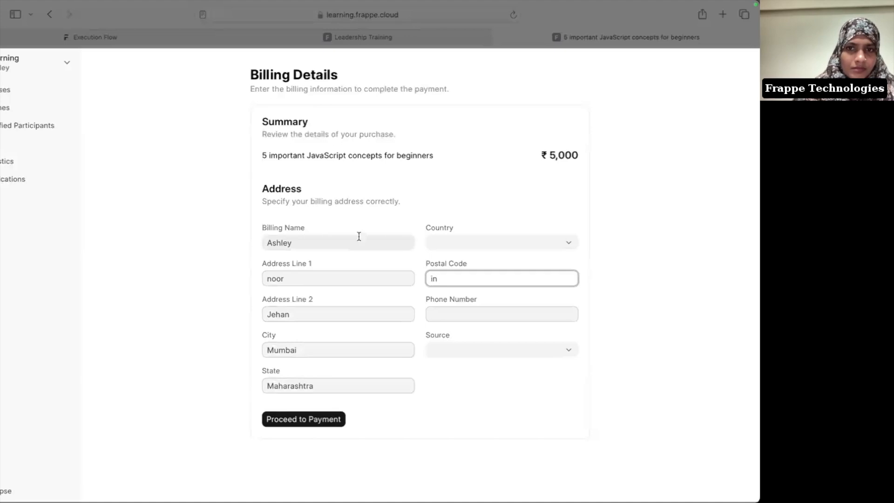
Step: Choose India, fill the postal code and phone, pick Google Search as source, and proceed
{"action": "left_click", "coordinate": [426, 248]}
{"action": "type", "text": "ind"}
{"action": "left_click", "coordinate": [491, 286]}
{"action": "left_click", "coordinate": [447, 281]}
{"action": "key", "text": "BackSpace"}
{"action": "key", "text": "BackSpace"}
{"action": "type", "text": "400004"}
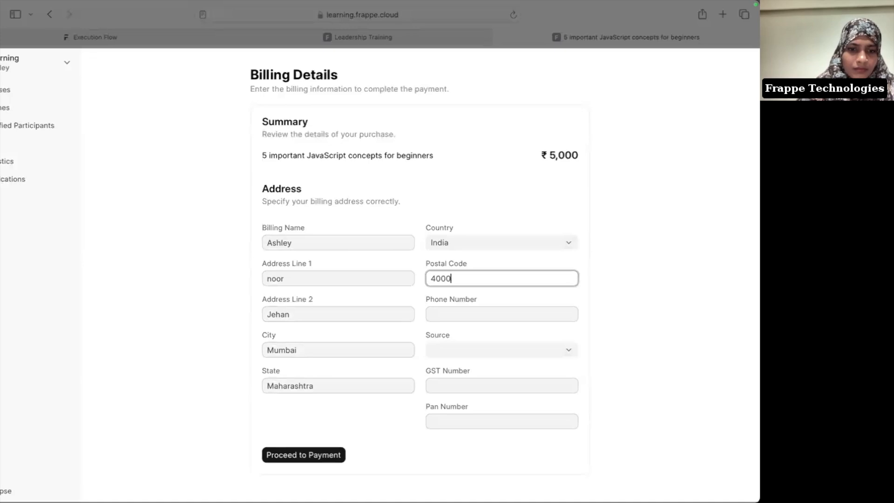
{"action": "left_click", "coordinate": [468, 320]}
{"action": "type", "text": "9090909090"}
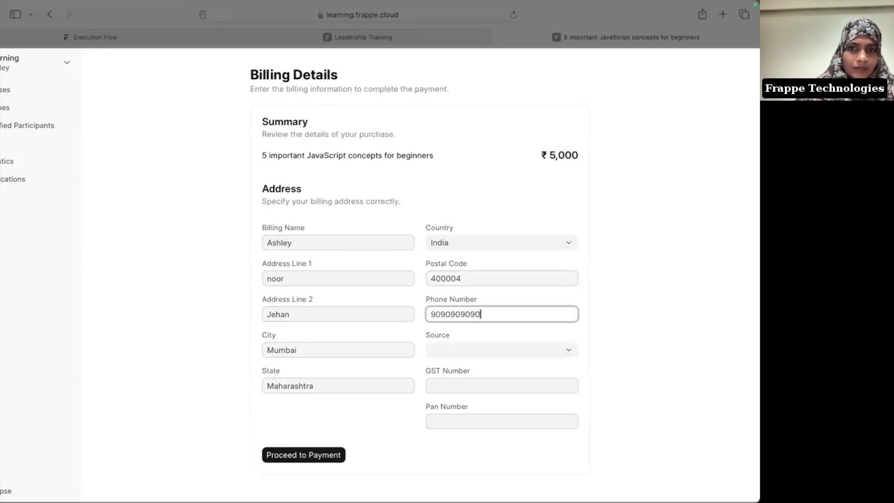
{"action": "left_click", "coordinate": [503, 355]}
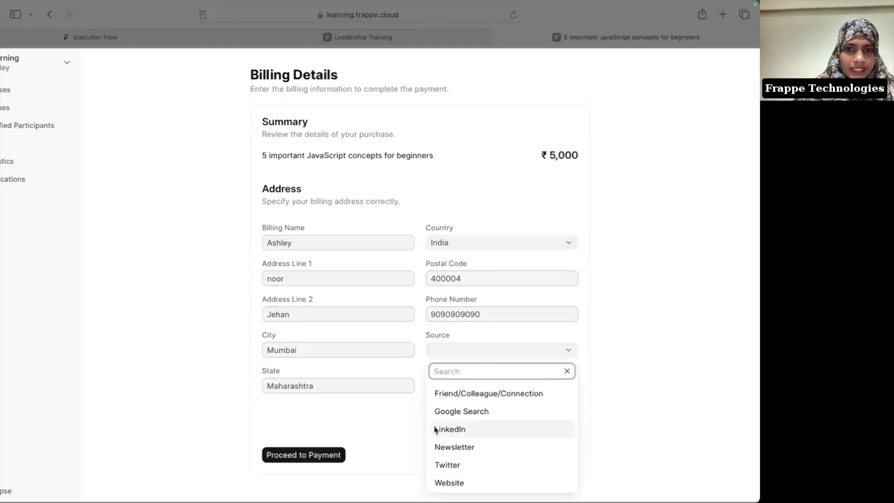
{"action": "left_click", "coordinate": [458, 411]}
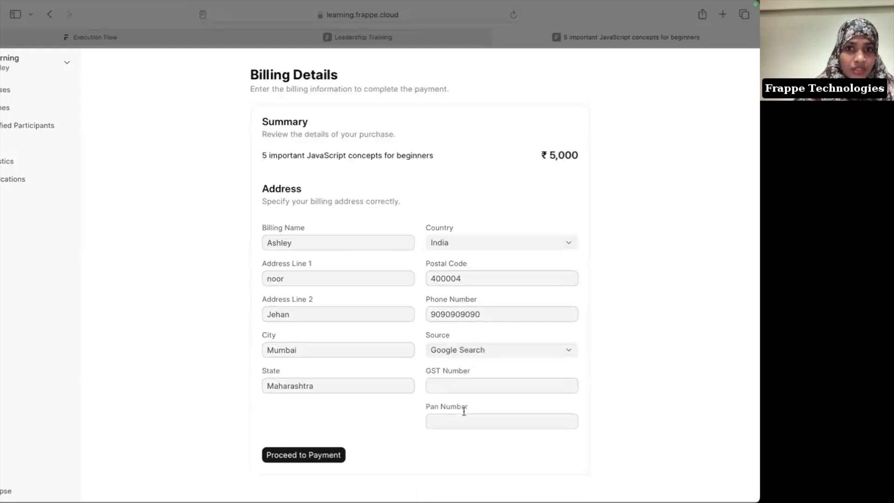
{"action": "left_click", "coordinate": [321, 460]}
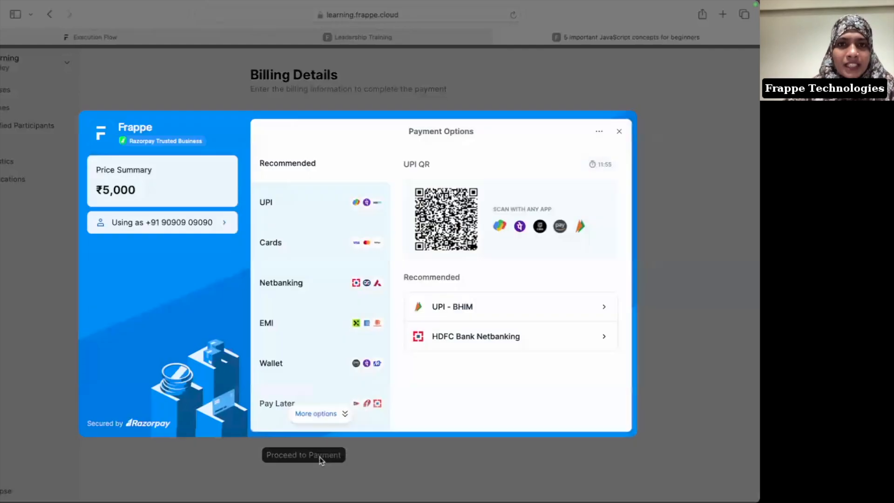
Step: Pay by card, entering the card number, expiry date and security code
{"action": "left_click", "coordinate": [285, 238]}
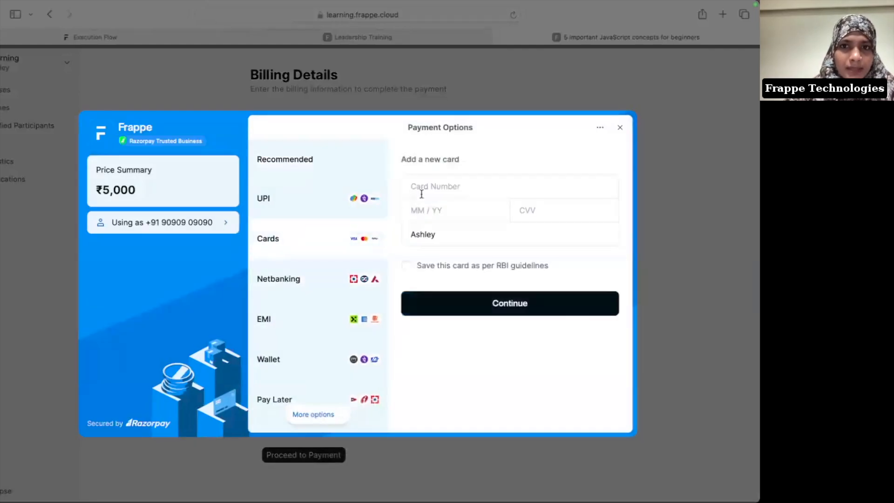
{"action": "left_click", "coordinate": [434, 193]}
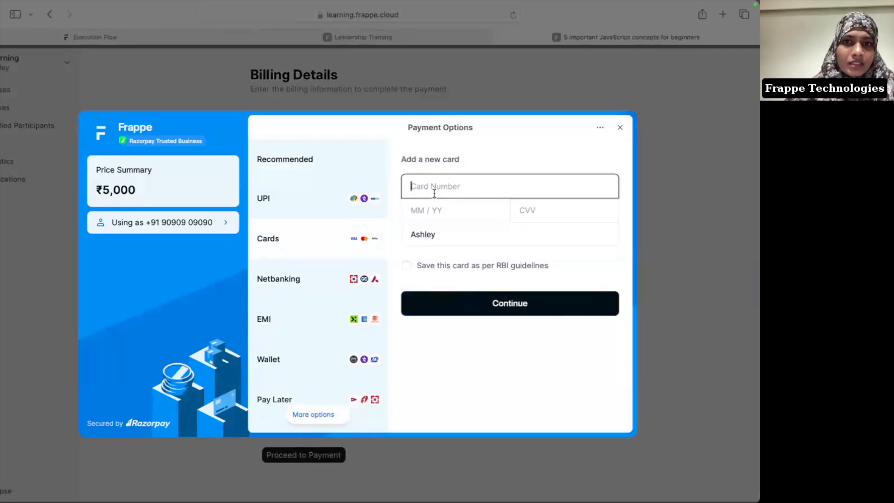
{"action": "type", "text": "4111 1111 1111 1111"}
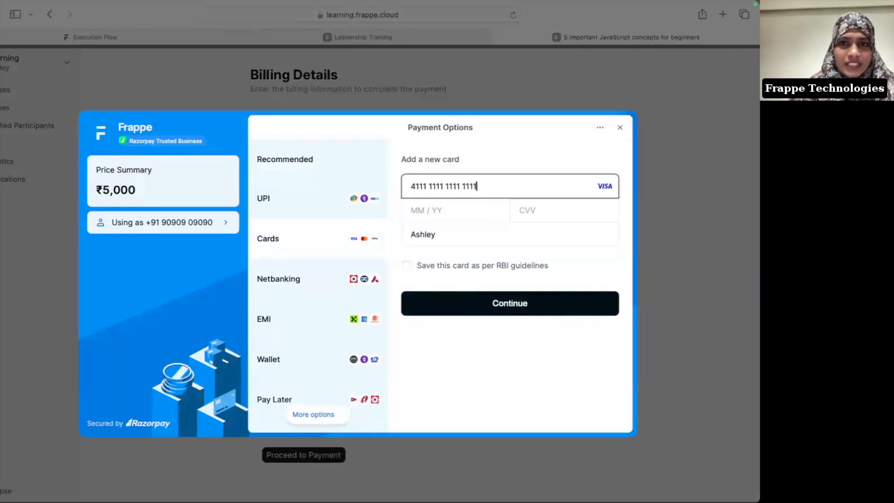
{"action": "left_click", "coordinate": [449, 208]}
{"action": "type", "text": "09 / 27"}
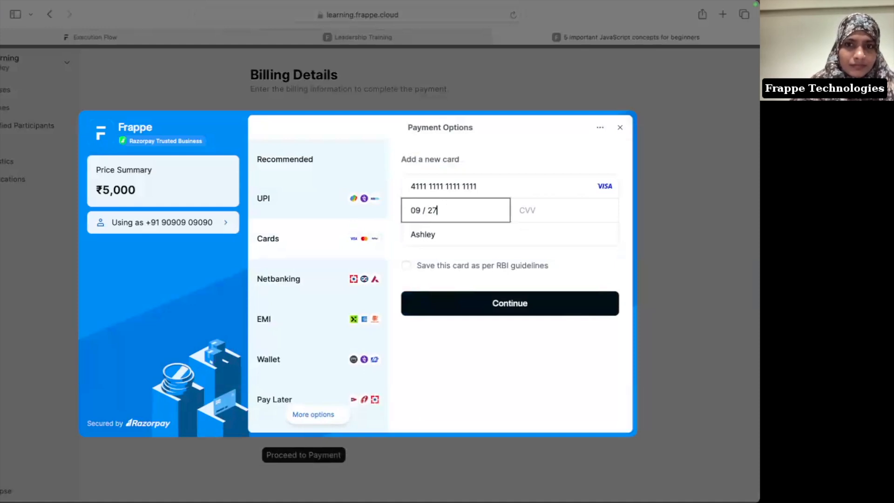
{"action": "key", "text": "Tab"}
{"action": "type", "text": "123"}
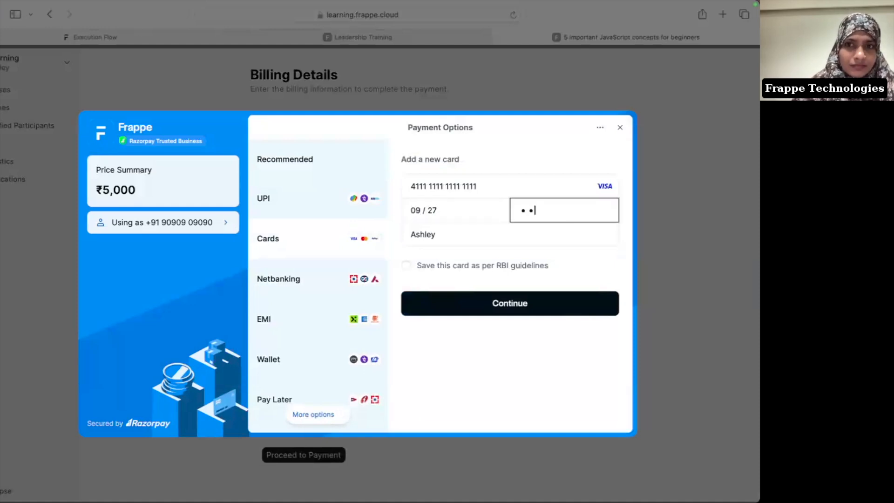
{"action": "key", "text": "Tab"}
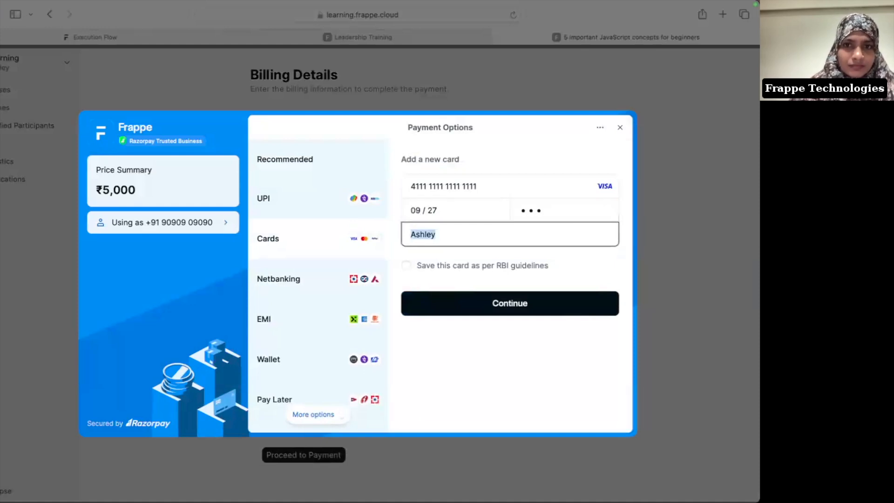
{"action": "left_click", "coordinate": [472, 304]}
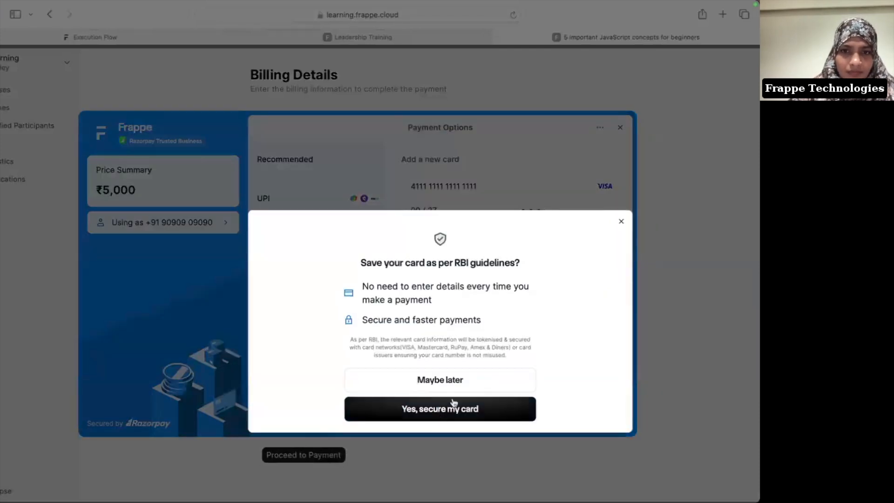
Step: Decline saving the card and enter the one-time code to complete the ₹5,000 payment
{"action": "left_click", "coordinate": [466, 390]}
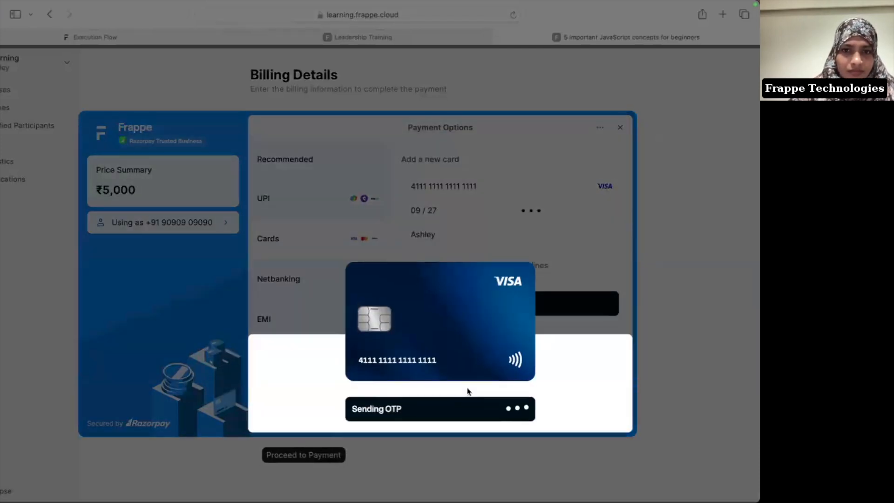
{"action": "type", "text": "8989"}
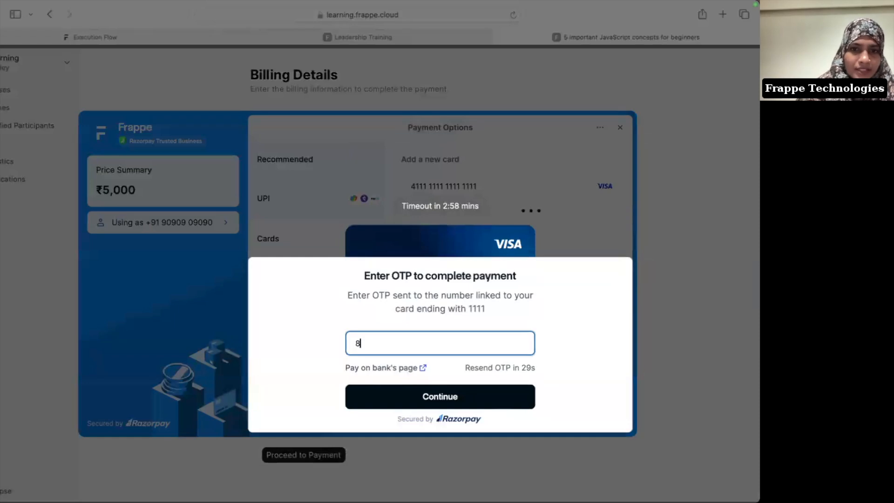
{"action": "left_click", "coordinate": [462, 395]}
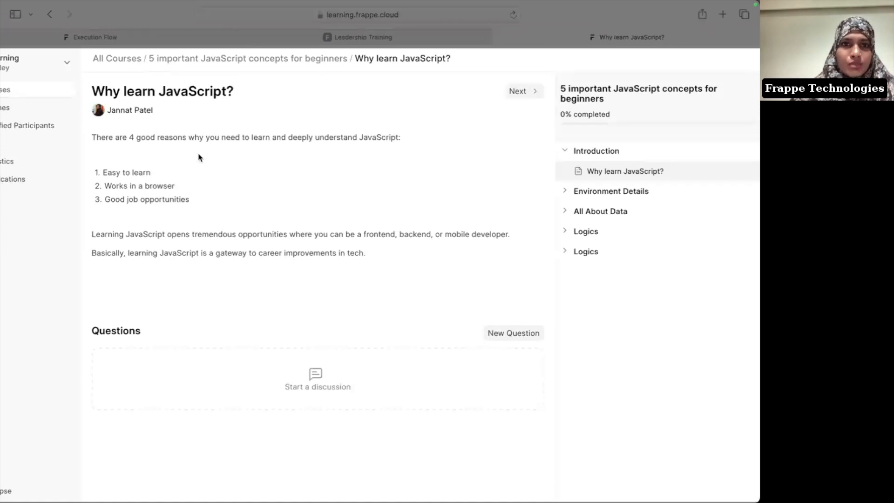
Step: Page through Execution Flow and Browser Console to the Variables lesson, then switch to Chrome
{"action": "left_click", "coordinate": [512, 95]}
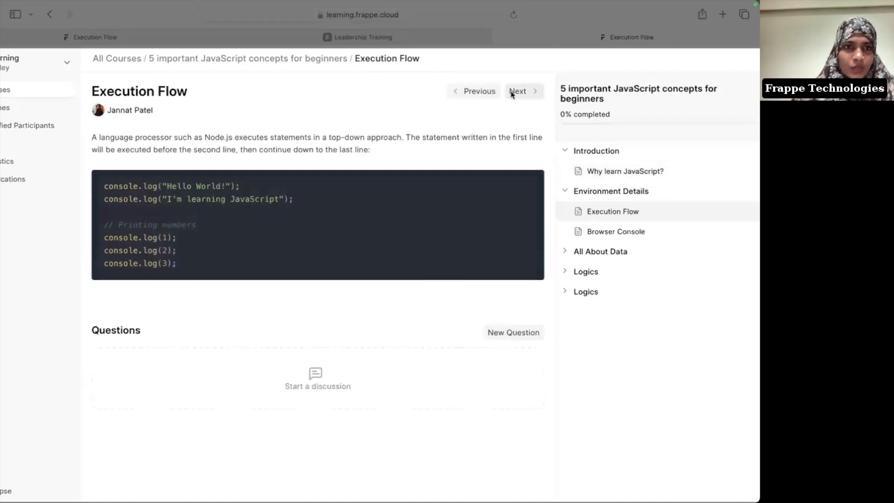
{"action": "left_click", "coordinate": [511, 92]}
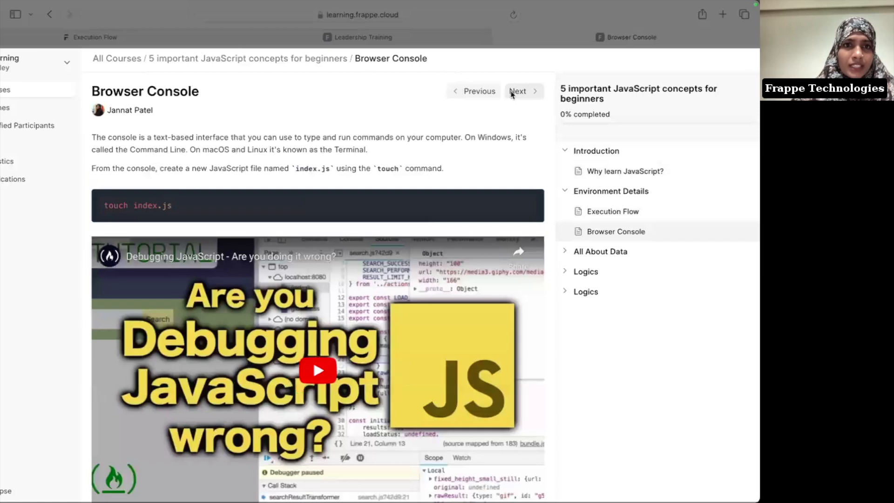
{"action": "left_click", "coordinate": [511, 91]}
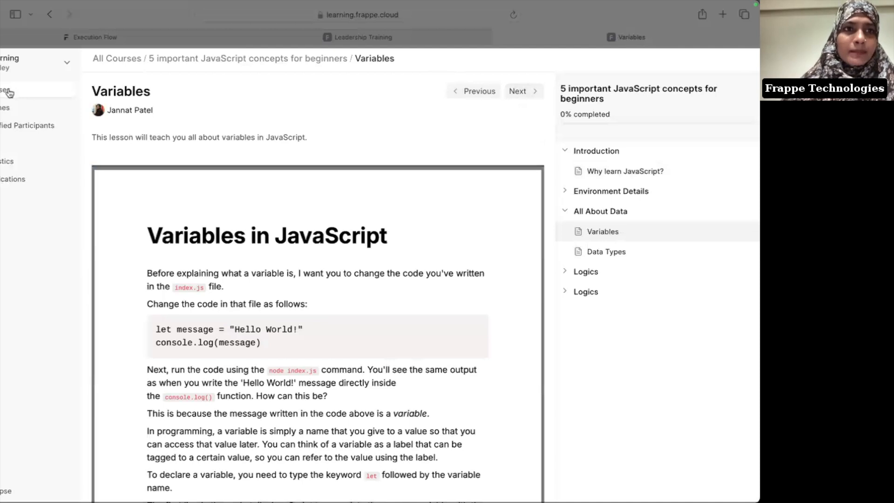
{"action": "key", "text": "super+Tab"}
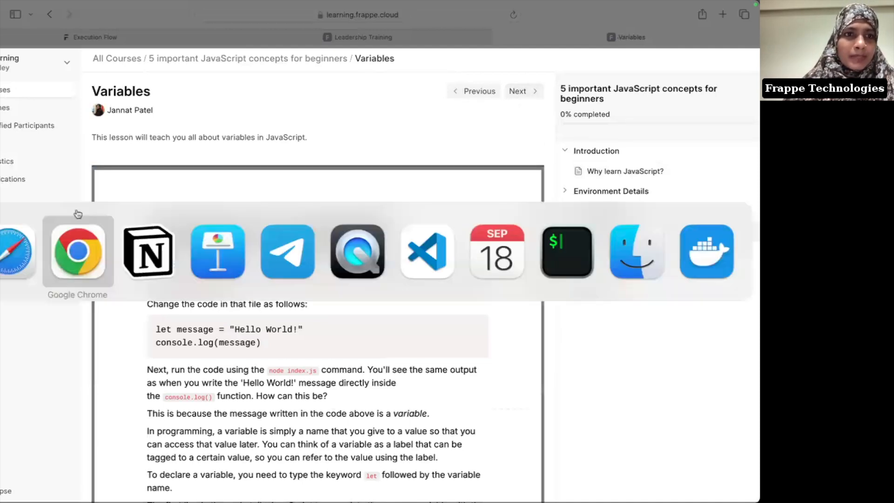
Step: Go to the batches list and start a new batch
{"action": "left_click", "coordinate": [542, 217]}
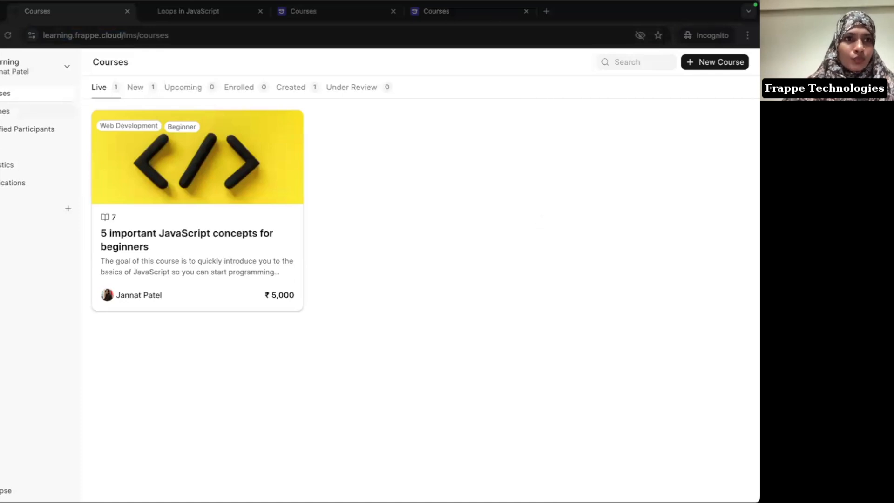
{"action": "left_click", "coordinate": [6, 111]}
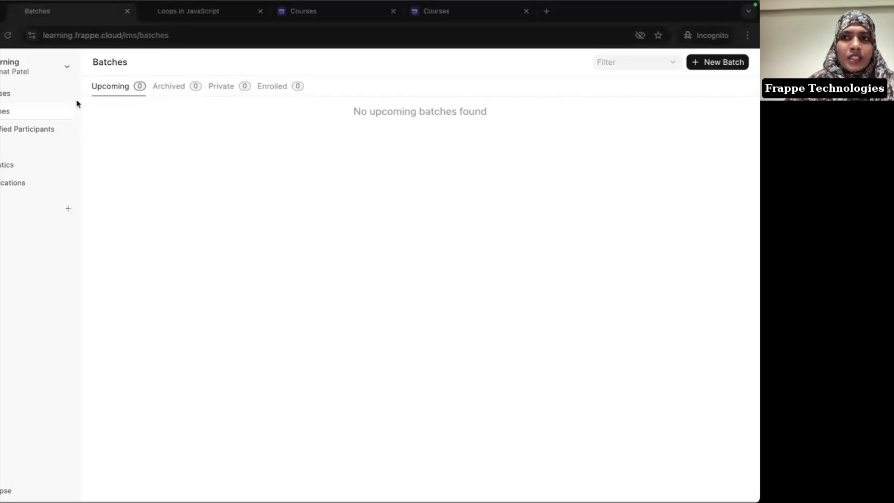
{"action": "left_click", "coordinate": [714, 68]}
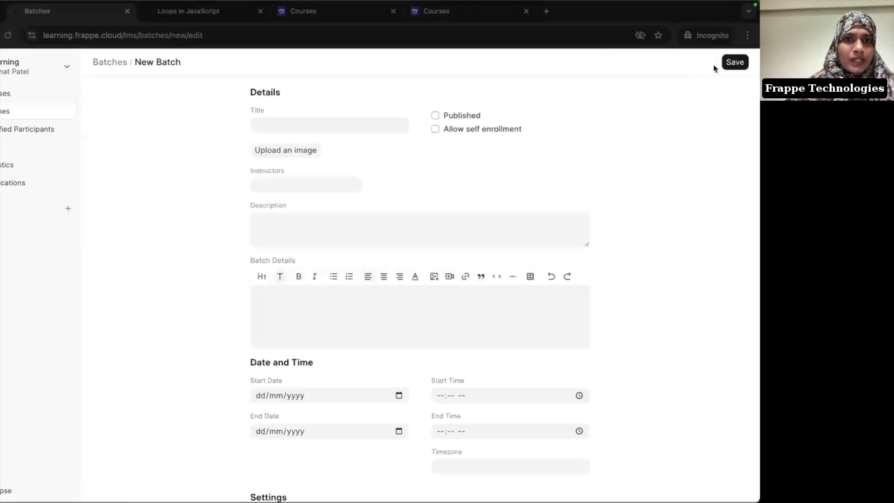
Step: Title the batch 'Framework Oct 2024' and mark it Published
{"action": "left_click", "coordinate": [336, 123]}
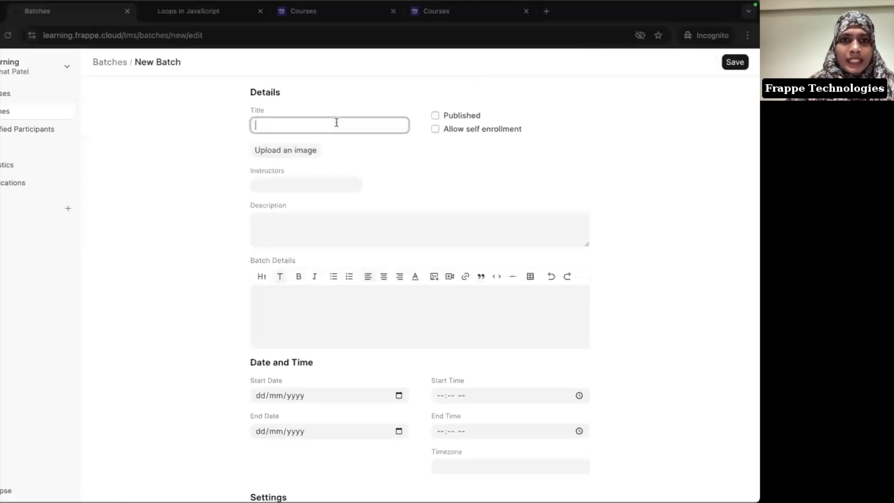
{"action": "type", "text": "Fr"}
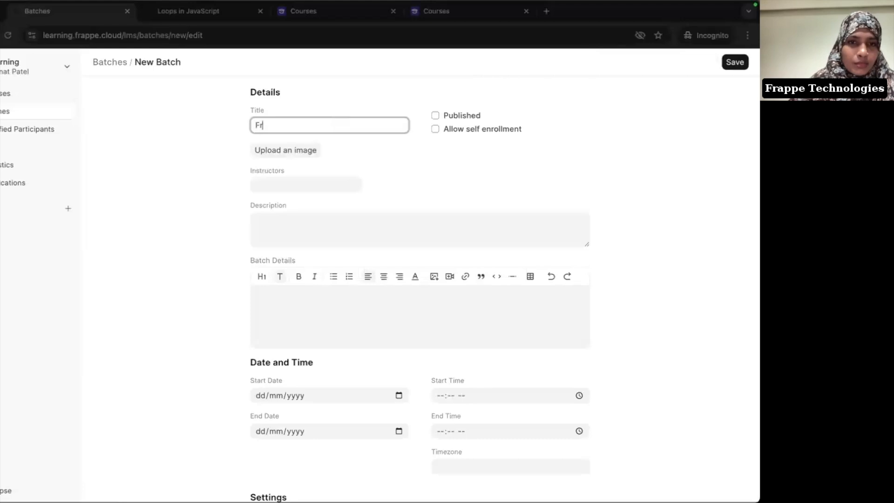
{"action": "type", "text": "amework "}
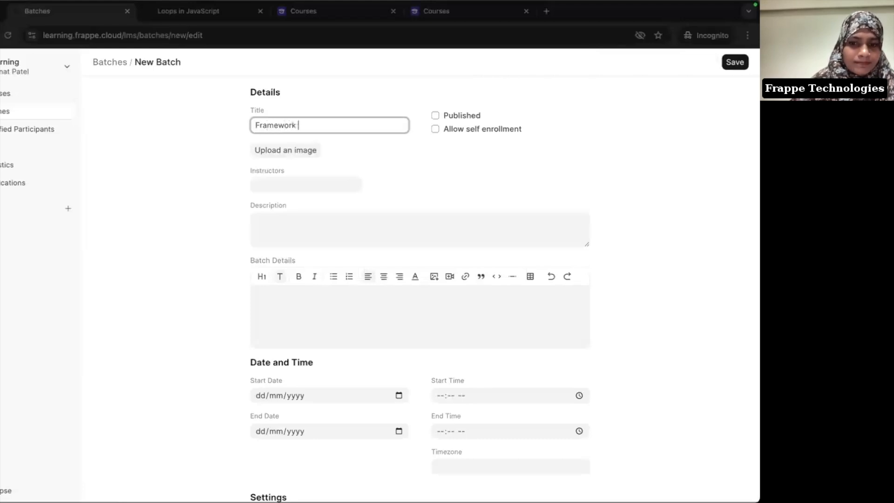
{"action": "type", "text": "Oct 2024"}
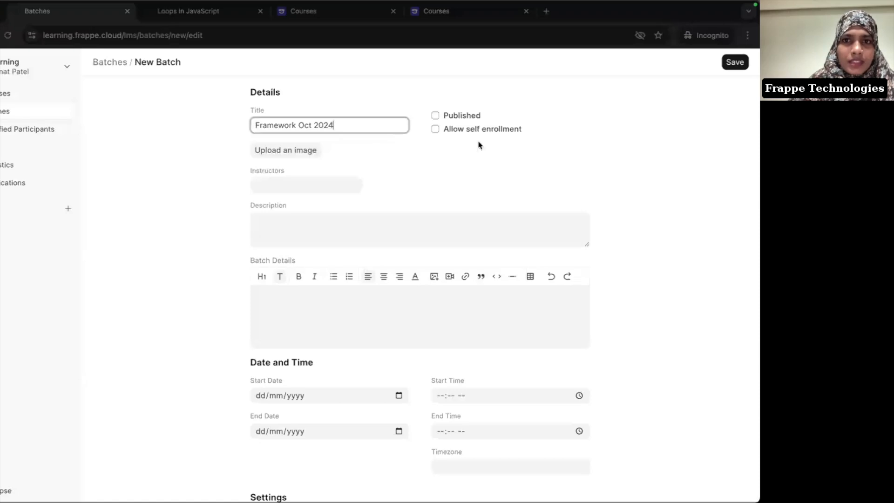
{"action": "left_click", "coordinate": [435, 116]}
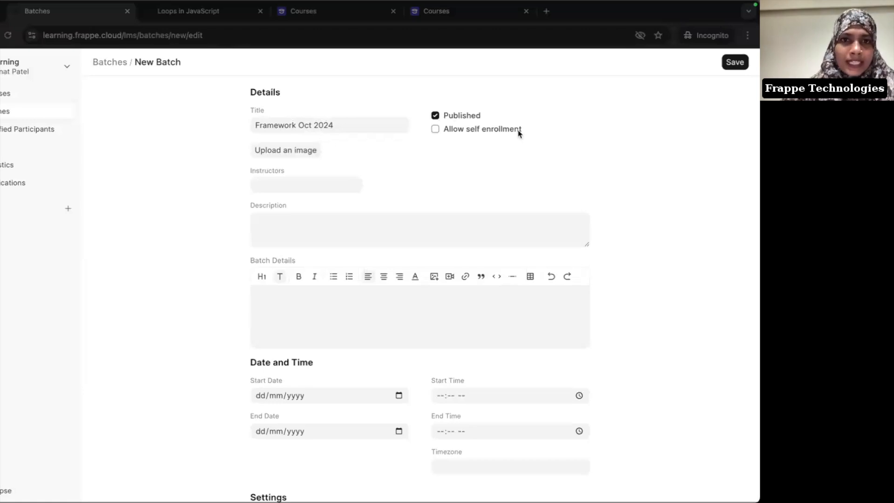
Step: Upload javascript.png as the batch image
{"action": "left_click", "coordinate": [289, 159]}
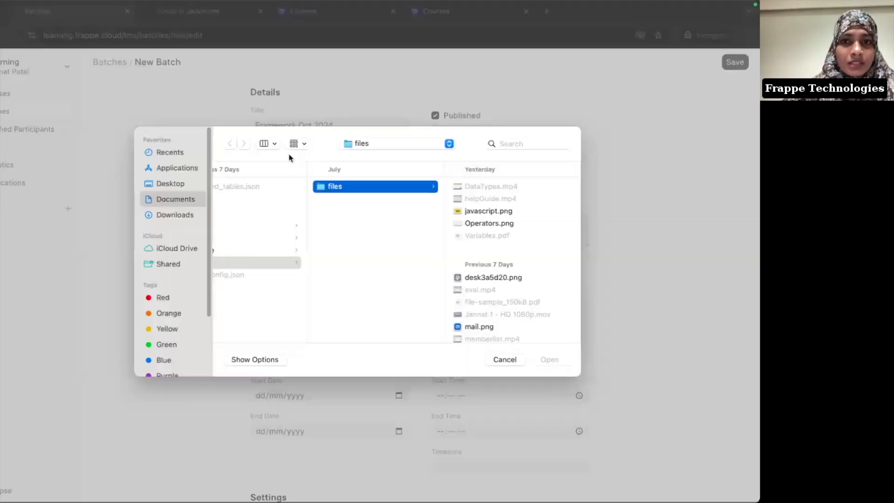
{"action": "left_click", "coordinate": [502, 212]}
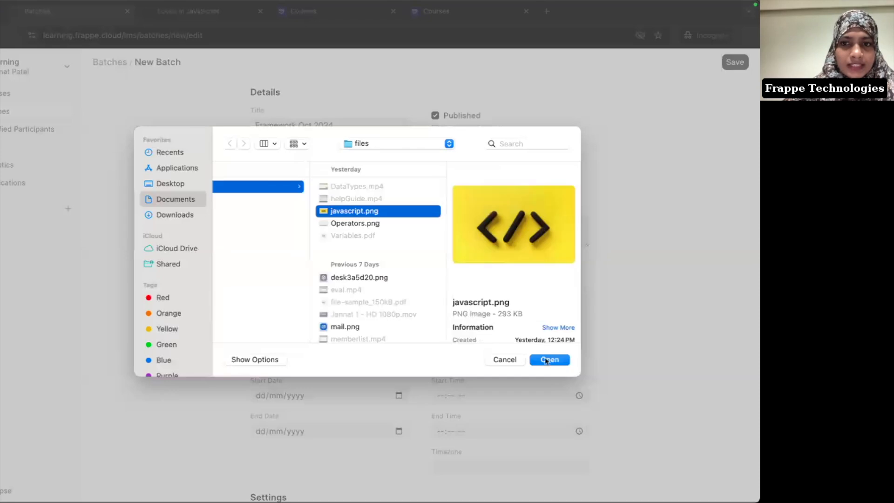
{"action": "left_click", "coordinate": [556, 362]}
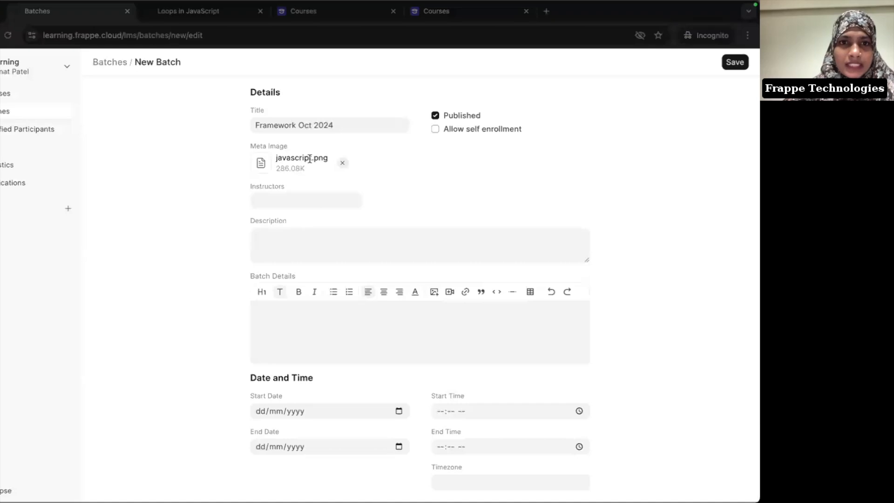
Step: Add the signed-in user as the batch instructor, then switch to the Notion notes
{"action": "left_click", "coordinate": [326, 200]}
{"action": "type", "text": "jann"}
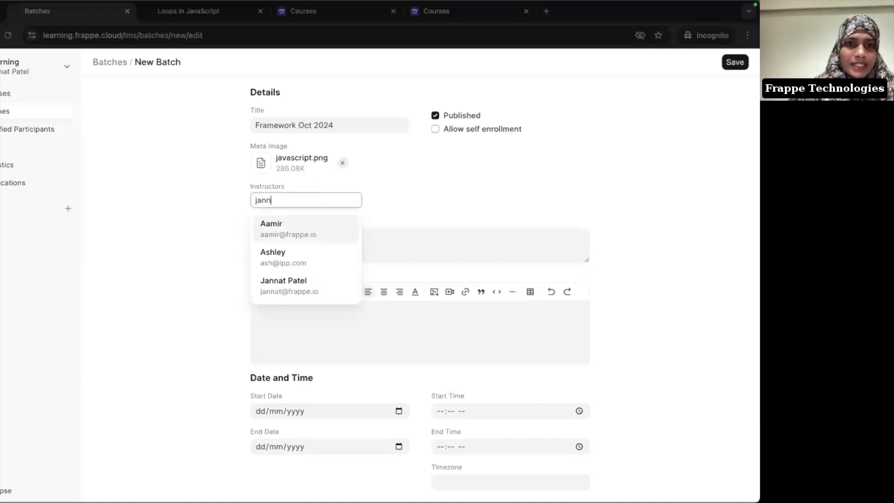
{"action": "left_click", "coordinate": [309, 223]}
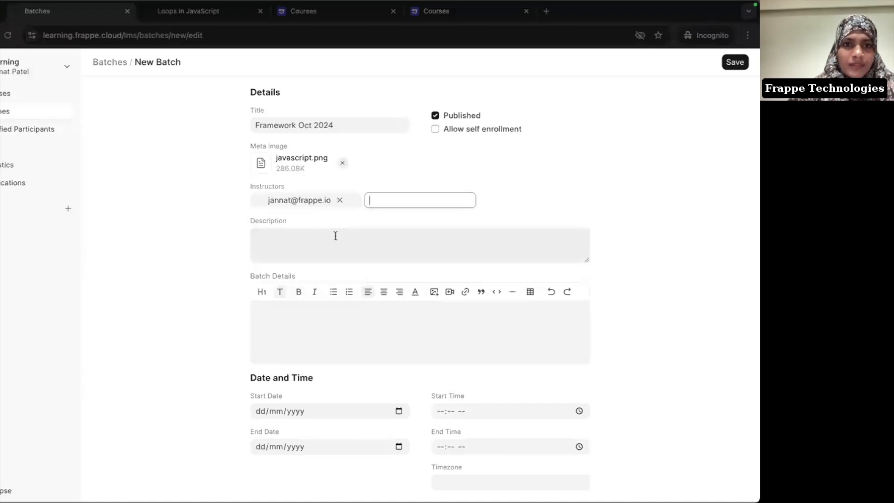
{"action": "key", "text": "super+Tab"}
{"action": "key", "text": "super+Tab"}
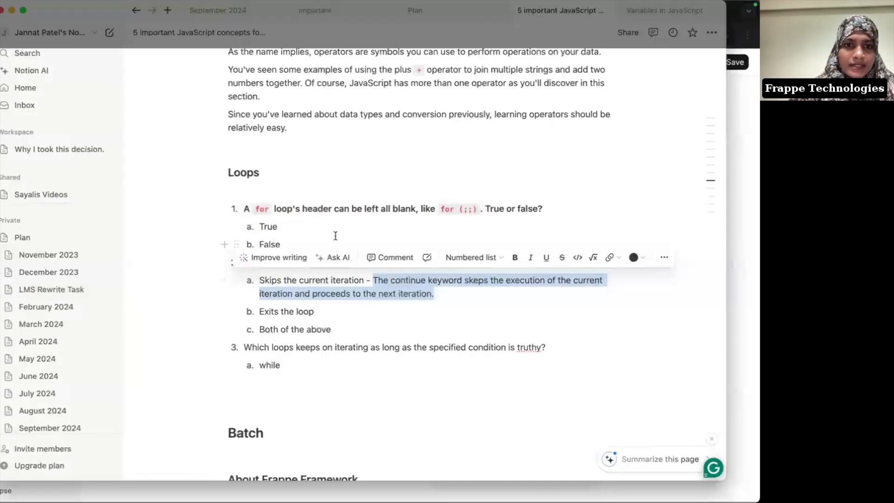
Step: Copy the About Frappe Framework paragraphs from Notion into the batch Description
{"action": "scroll", "coordinate": [336, 240], "scroll_direction": "down", "scroll_amount": 10}
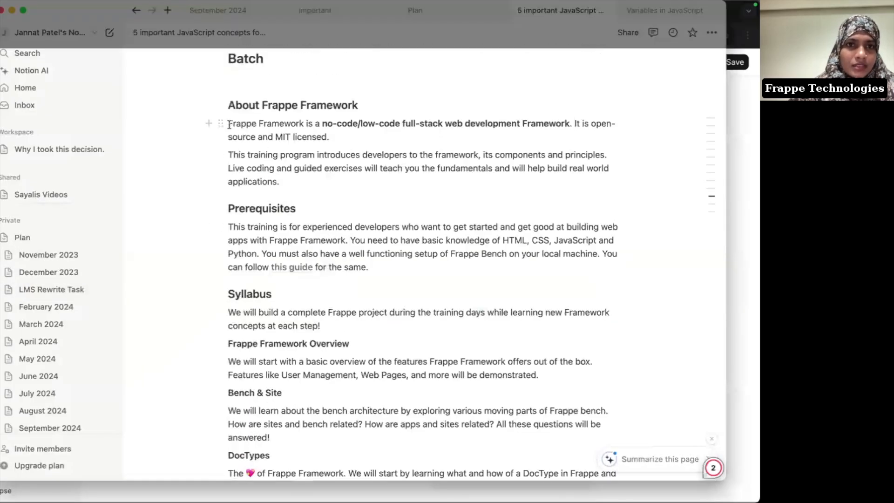
{"action": "left_click_drag", "start_coordinate": [229, 124], "coordinate": [334, 177]}
{"action": "key", "text": "super+Tab"}
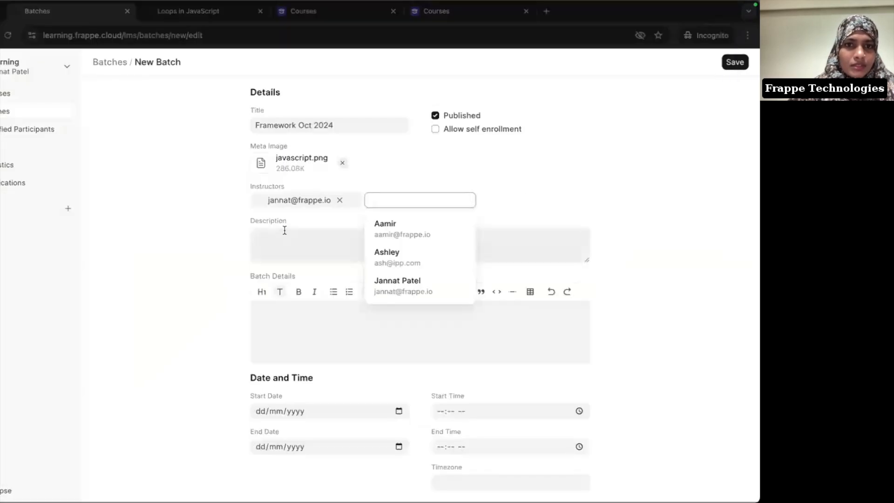
{"action": "left_click", "coordinate": [285, 236]}
{"action": "type", "text": "This training program introduces developers to the framework, its components and principles. Live coding and guided exercises will teach you the fundamentals and will help build real world applications."}
Step: Copy the notes from Prerequisites through Deployment into Batch Details
{"action": "key", "text": "super+Tab"}
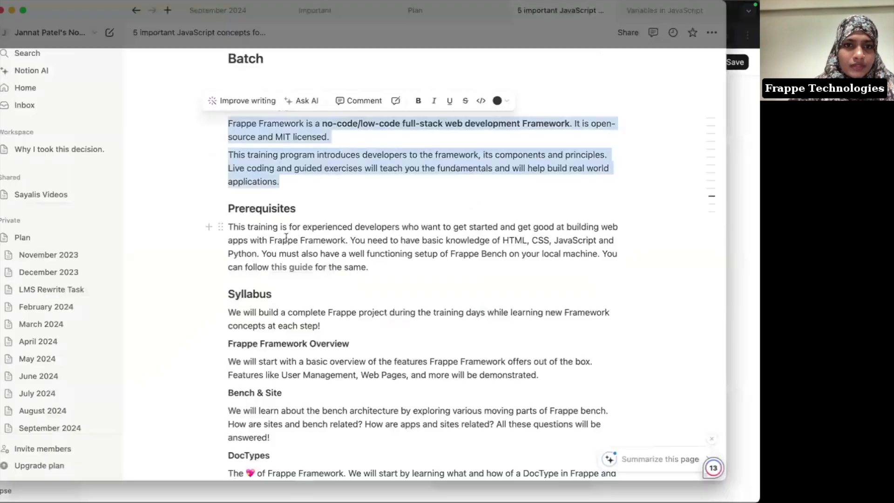
{"action": "left_click", "coordinate": [230, 208]}
{"action": "scroll", "coordinate": [367, 369], "scroll_direction": "down", "scroll_amount": 12}
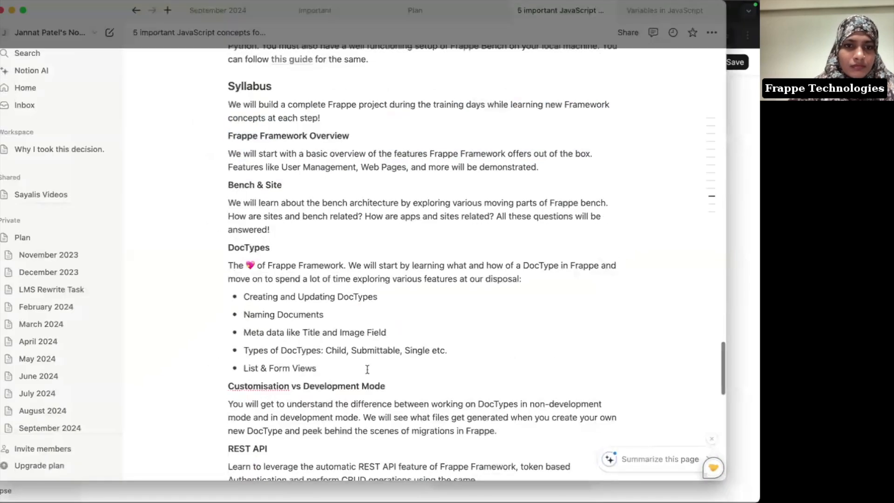
{"action": "left_click", "coordinate": [388, 294], "text": "shift"}
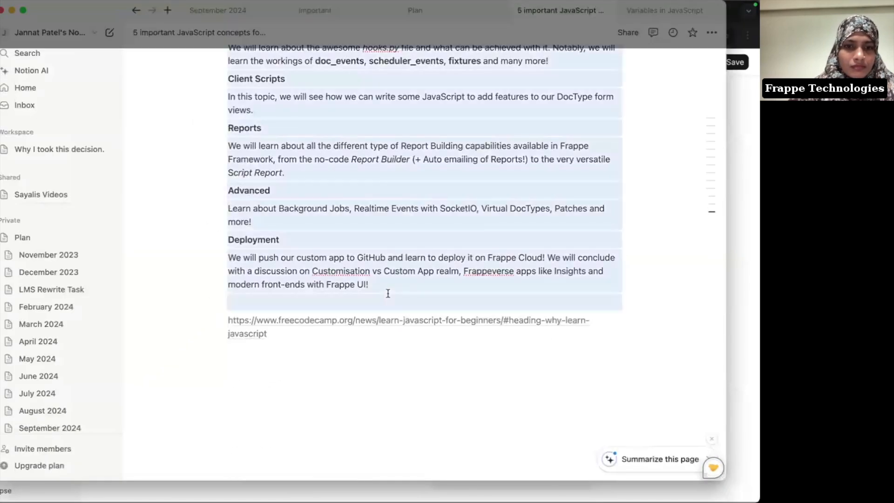
{"action": "key", "text": "super+c"}
{"action": "key", "text": "super+Tab"}
{"action": "key", "text": "super+v"}
{"action": "scroll", "coordinate": [317, 327], "scroll_direction": "up", "scroll_amount": 5}
{"action": "scroll", "coordinate": [318, 328], "scroll_direction": "up", "scroll_amount": 15}
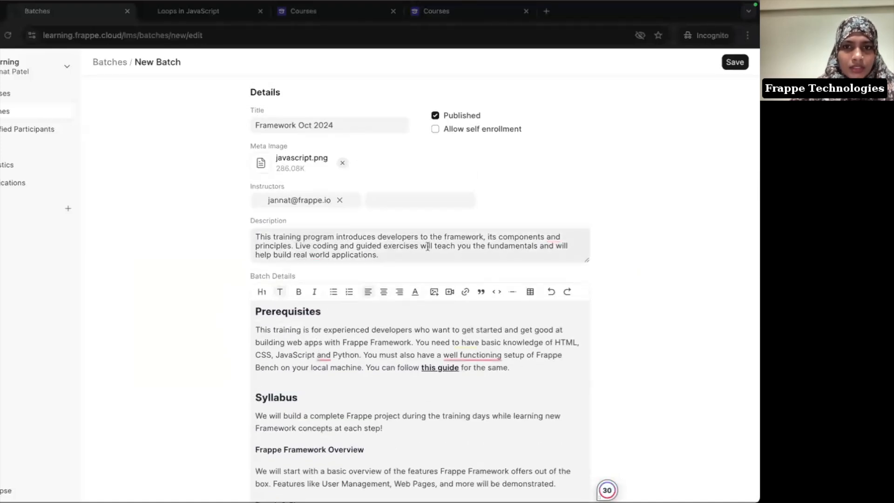
Step: Re-paste the About paragraphs into Description and delete the second paragraph
{"action": "left_click", "coordinate": [392, 253]}
{"action": "key", "text": "super+a"}
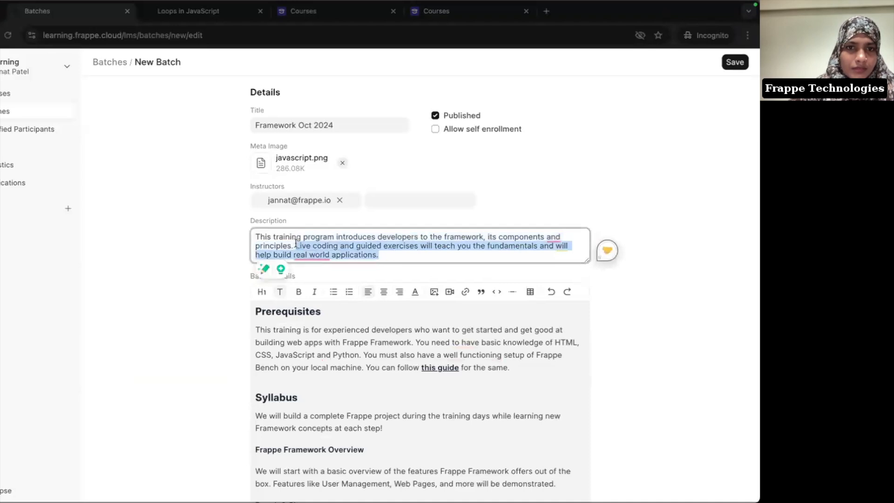
{"action": "key", "text": "super+v"}
{"action": "scroll", "coordinate": [273, 247], "scroll_direction": "up", "scroll_amount": 3}
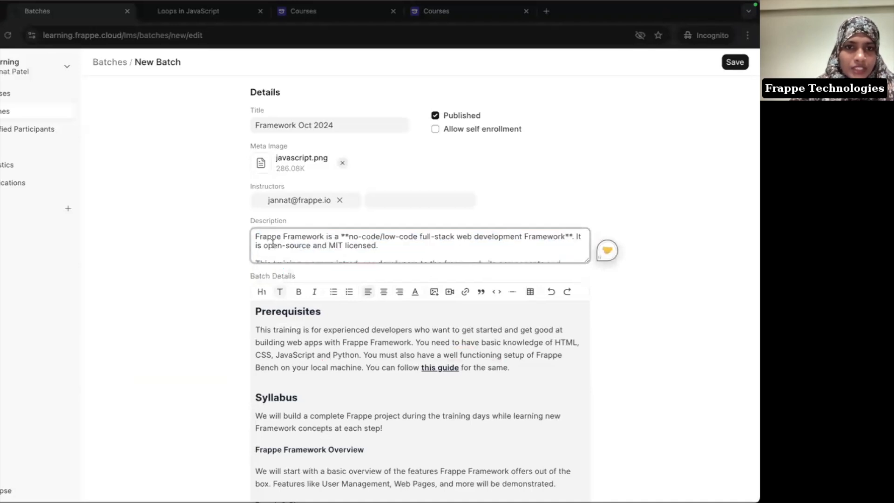
{"action": "left_click_drag", "start_coordinate": [273, 251], "coordinate": [282, 275]}
{"action": "key", "text": "BackSpace"}
{"action": "key", "text": "BackSpace"}
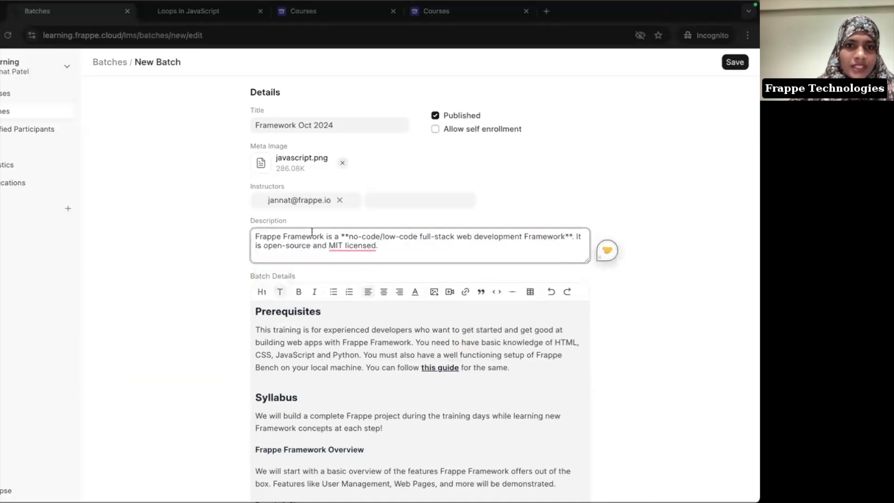
Step: Set Start Date 07/10/2024 and End Date 11/10/2024 with the date pickers
{"action": "scroll", "coordinate": [365, 350], "scroll_direction": "down", "scroll_amount": 3}
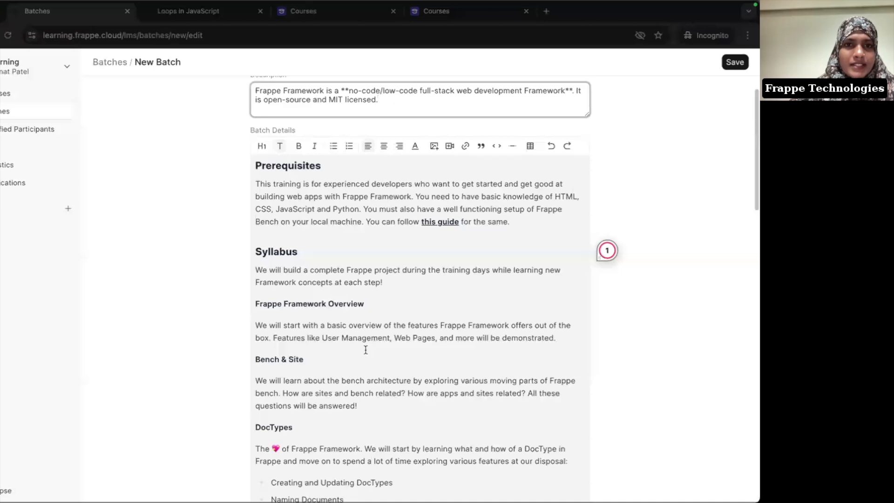
{"action": "scroll", "coordinate": [614, 302], "scroll_direction": "down", "scroll_amount": 5}
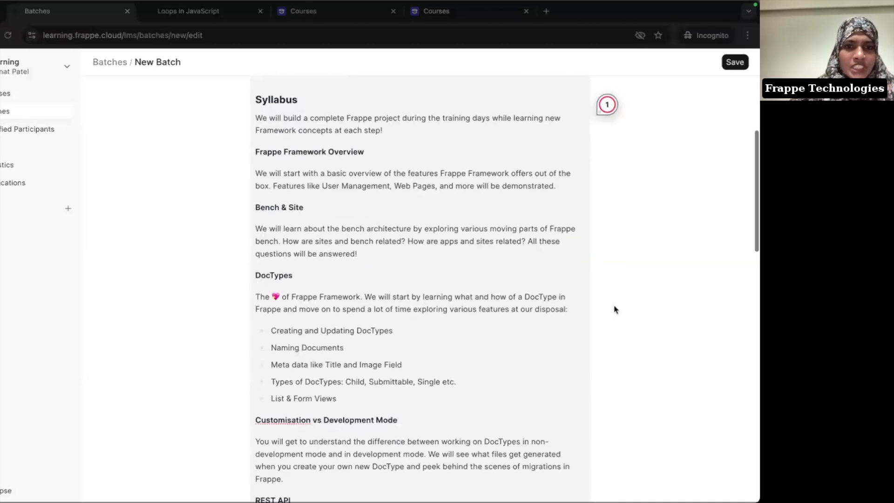
{"action": "scroll", "coordinate": [614, 287], "scroll_direction": "down", "scroll_amount": 15}
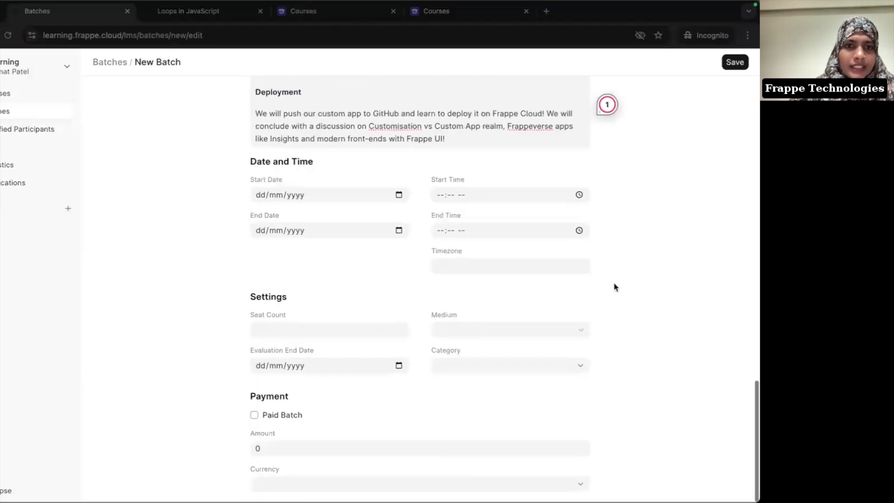
{"action": "left_click", "coordinate": [397, 194]}
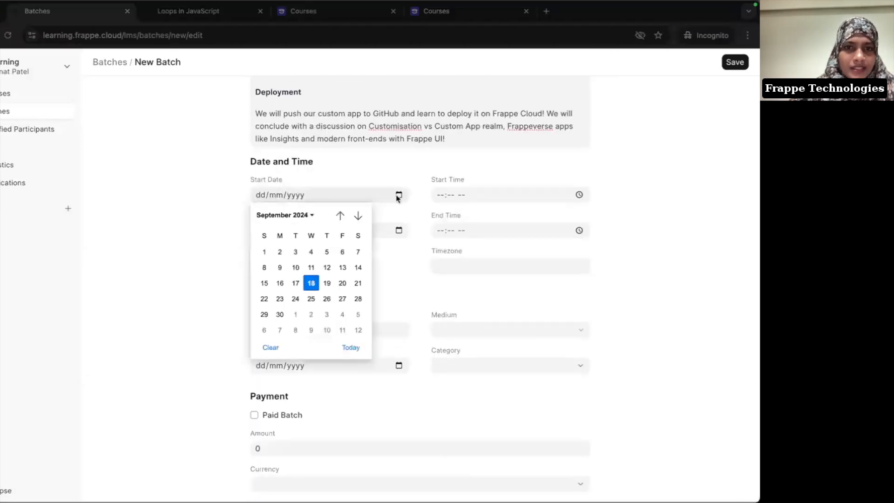
{"action": "left_click", "coordinate": [358, 216]}
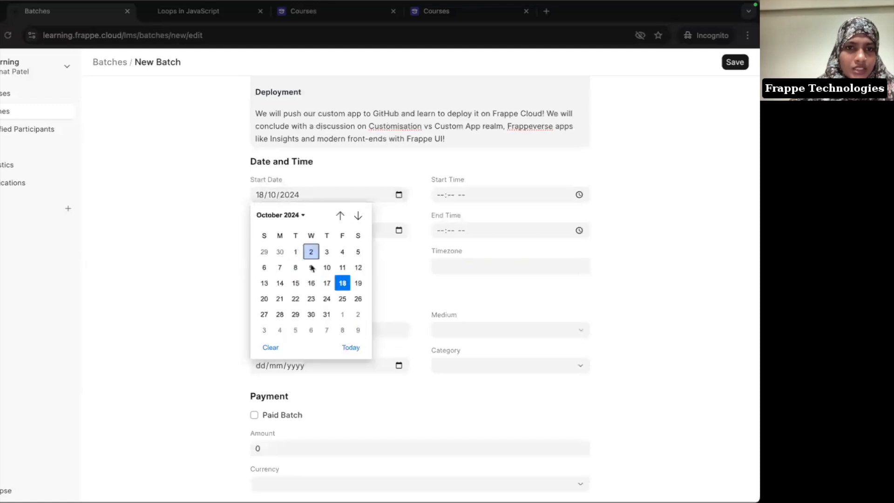
{"action": "left_click", "coordinate": [280, 267]}
{"action": "left_click", "coordinate": [399, 230]}
{"action": "left_click", "coordinate": [358, 251]}
{"action": "left_click", "coordinate": [342, 303]}
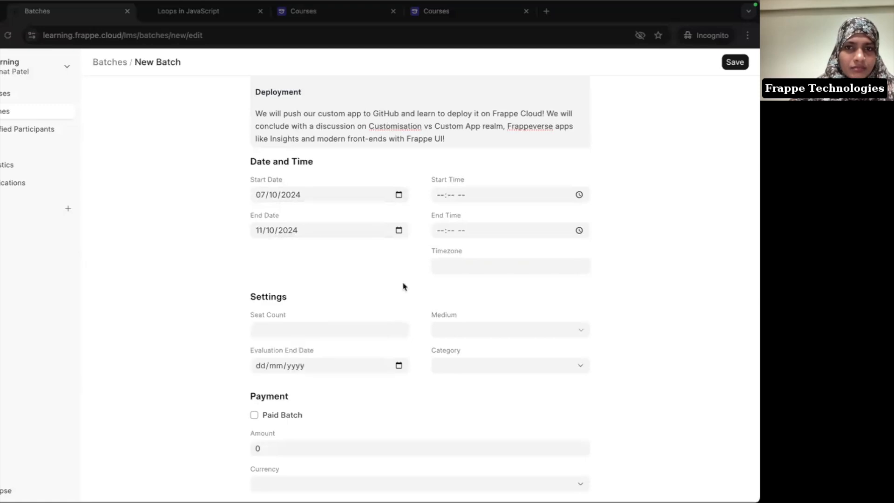
Step: Set the batch times to 02:00–05:00 PM in the IST timezone
{"action": "left_click", "coordinate": [440, 195]}
{"action": "type", "text": "20"}
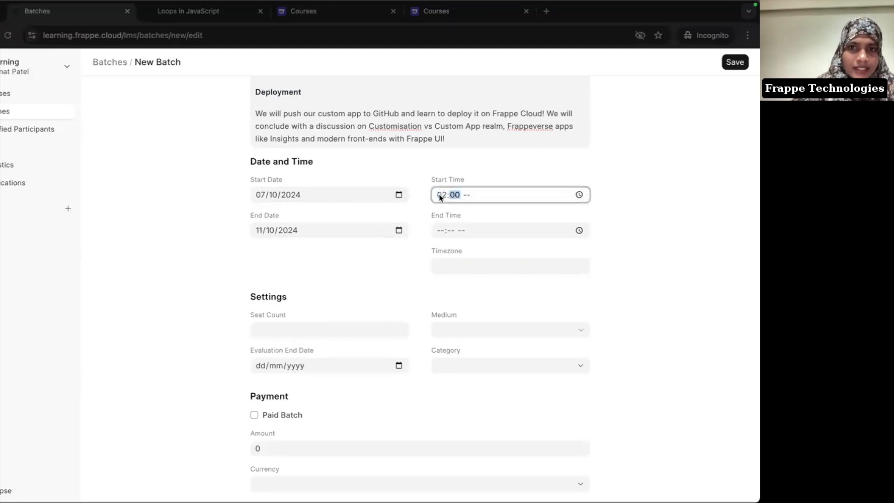
{"action": "type", "text": "0p"}
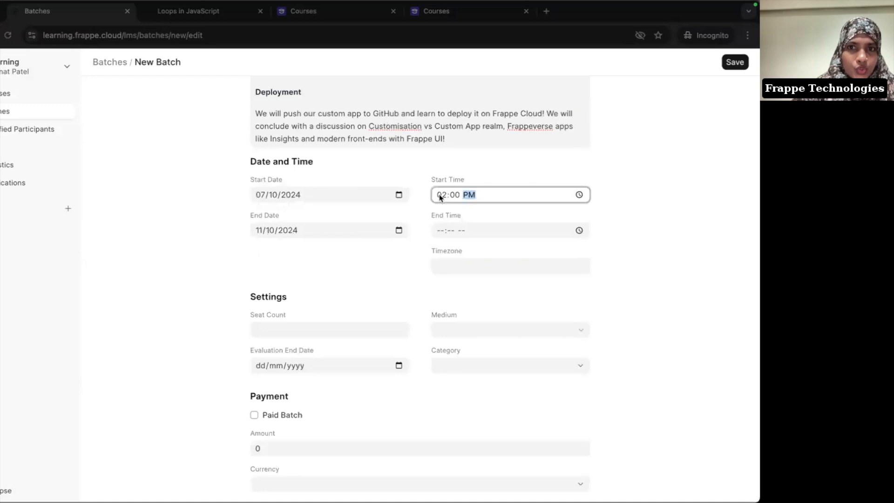
{"action": "left_click", "coordinate": [442, 195]}
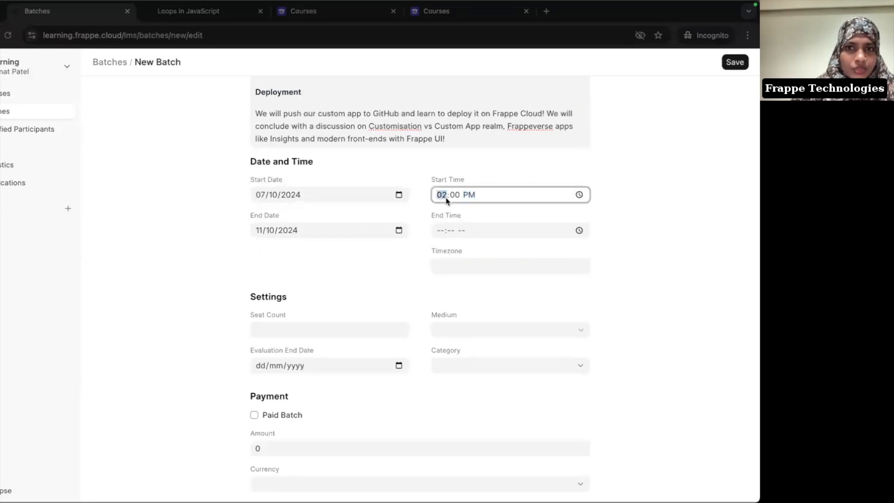
{"action": "left_click", "coordinate": [443, 230]}
{"action": "type", "text": "0400p"}
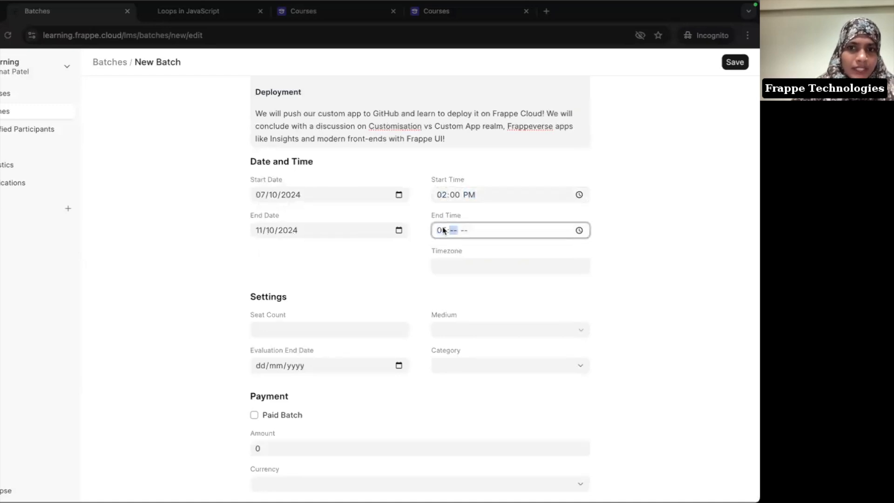
{"action": "left_click", "coordinate": [454, 263]}
{"action": "type", "text": "IST"}
{"action": "left_click", "coordinate": [362, 263]}
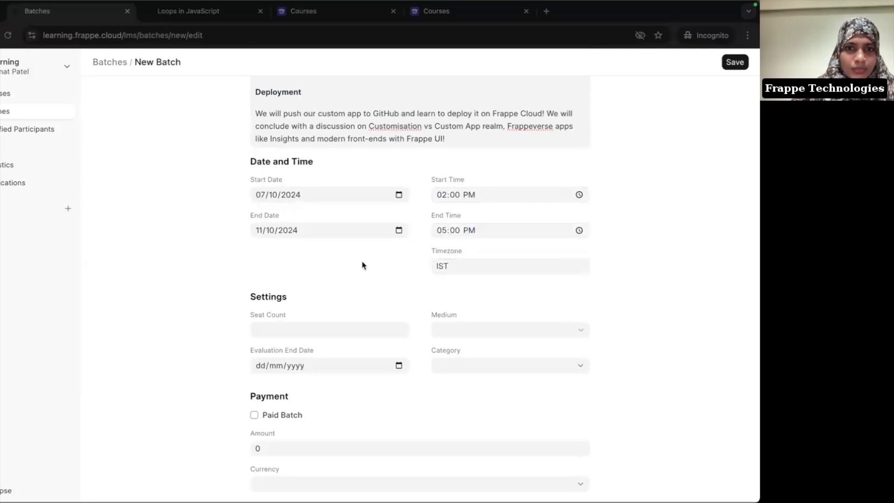
Step: Set 20 seats with an online medium and look through the category options
{"action": "left_click", "coordinate": [302, 328]}
{"action": "type", "text": "20"}
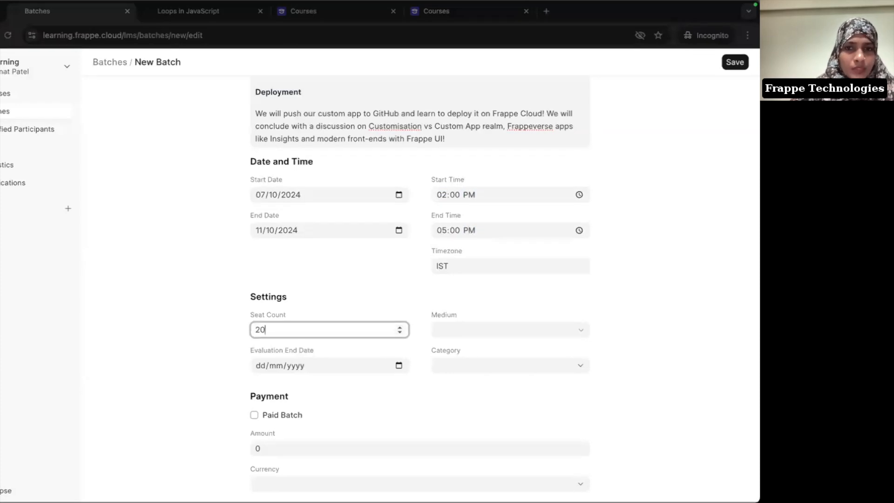
{"action": "left_click", "coordinate": [487, 329]}
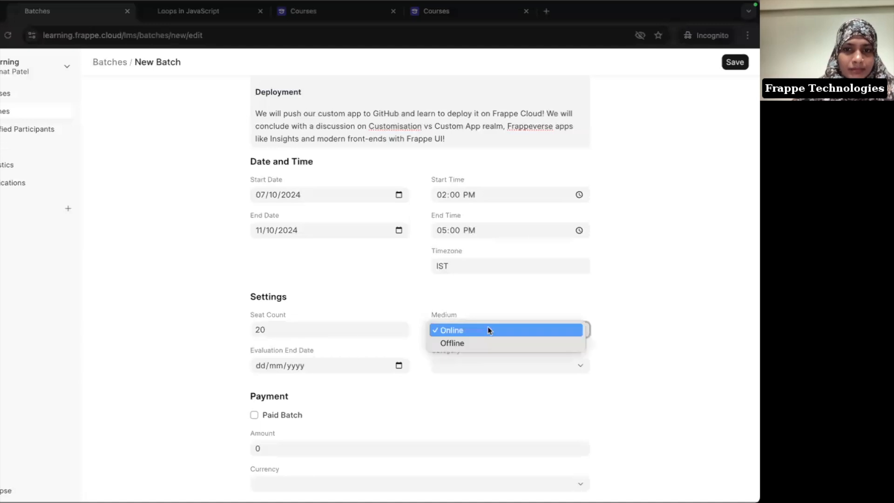
{"action": "left_click", "coordinate": [456, 336]}
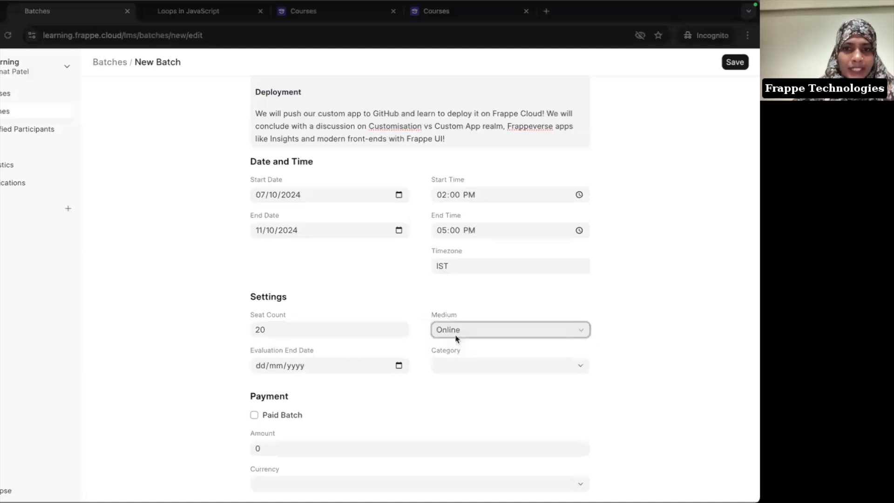
{"action": "left_click", "coordinate": [470, 371]}
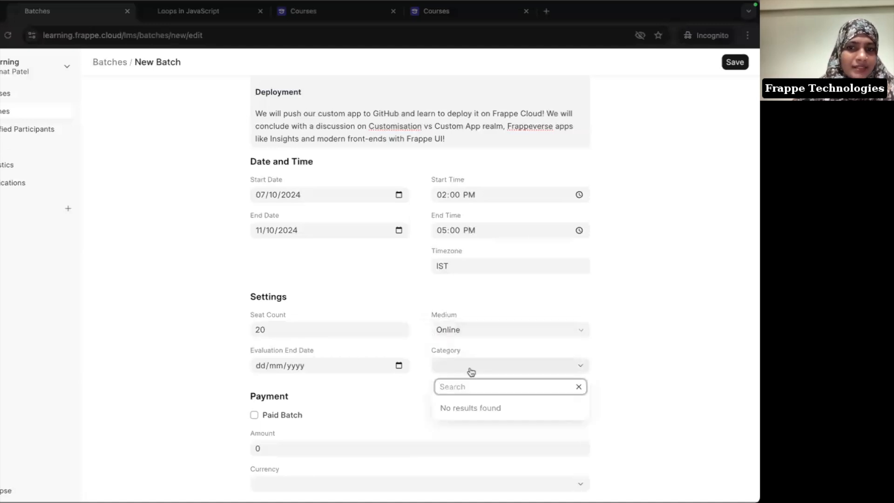
{"action": "left_click", "coordinate": [471, 371]}
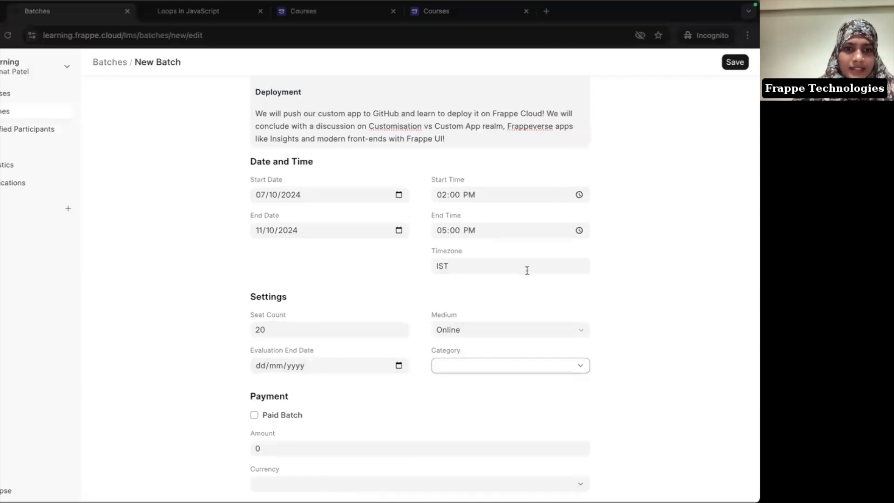
Step: Make it a paid batch with amount 2500 and currency INR
{"action": "left_click", "coordinate": [254, 415]}
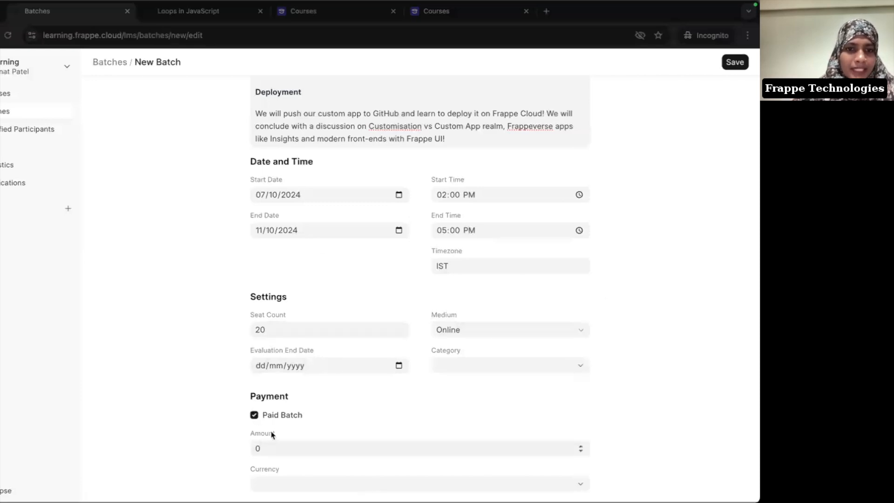
{"action": "left_click", "coordinate": [271, 448]}
{"action": "key", "text": "BackSpace"}
{"action": "type", "text": "2"}
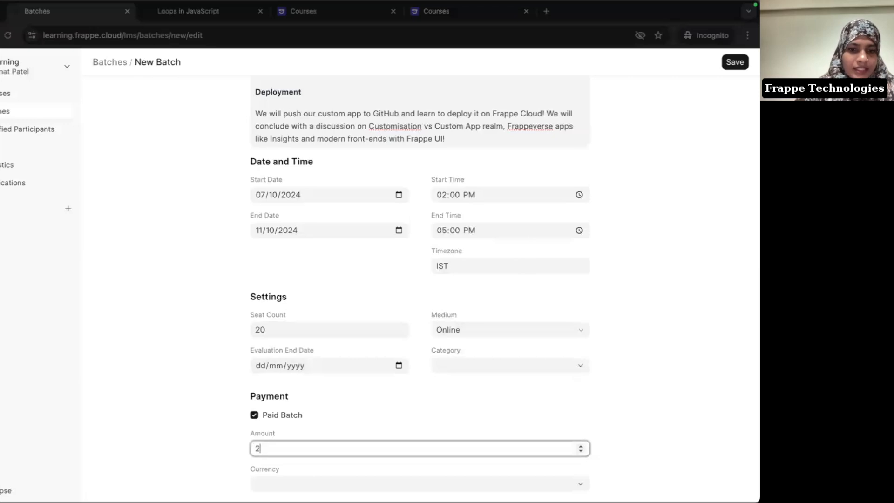
{"action": "type", "text": "500"}
{"action": "key", "text": "Tab"}
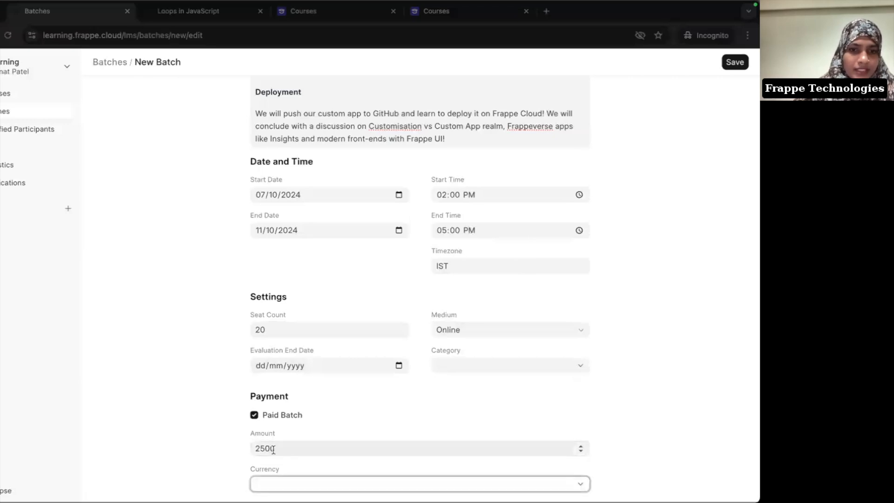
{"action": "left_click", "coordinate": [278, 490]}
{"action": "type", "text": "in"}
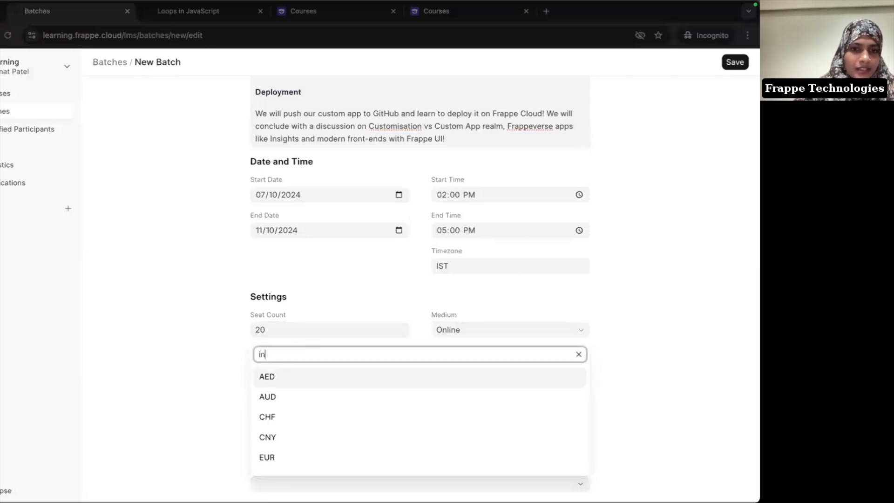
{"action": "left_click", "coordinate": [288, 464]}
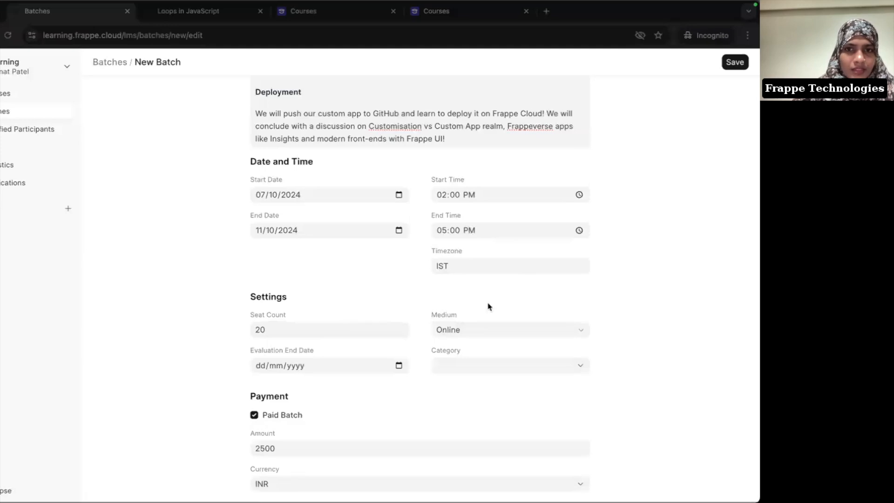
{"action": "scroll", "coordinate": [489, 306], "scroll_direction": "up", "scroll_amount": 6}
{"action": "scroll", "coordinate": [488, 303], "scroll_direction": "up", "scroll_amount": 5}
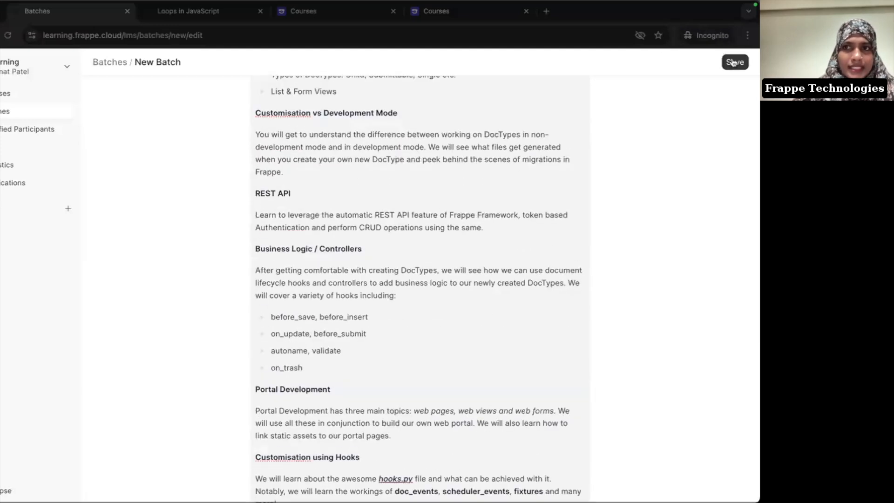
Step: Save Framework Oct 2024, open Manage Batch, and choose Add under Students
{"action": "left_click", "coordinate": [732, 63]}
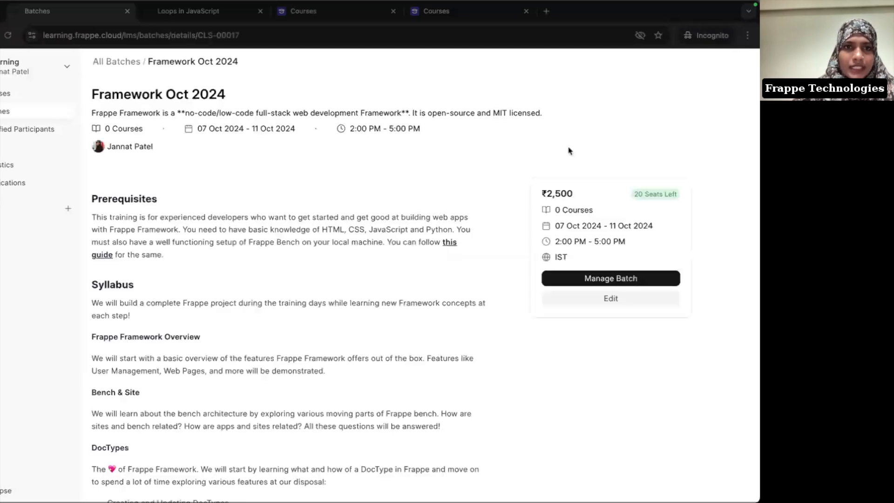
{"action": "scroll", "coordinate": [309, 299], "scroll_direction": "down", "scroll_amount": 15}
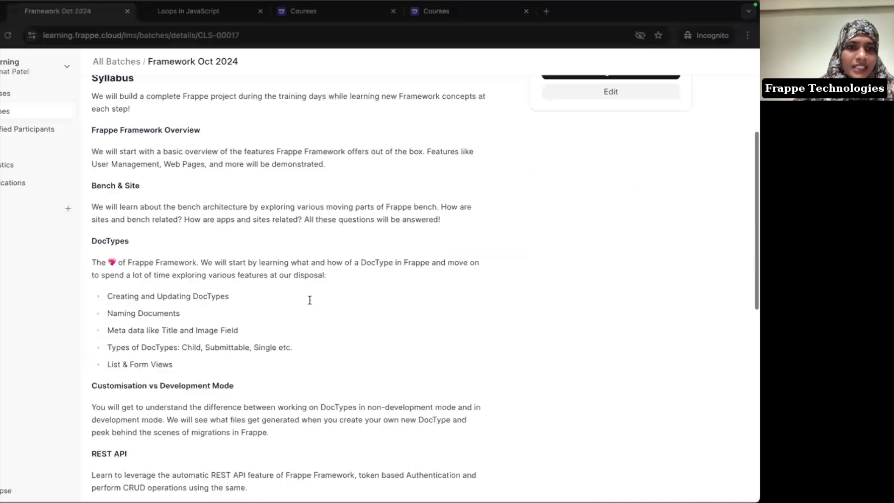
{"action": "scroll", "coordinate": [309, 299], "scroll_direction": "up", "scroll_amount": 15}
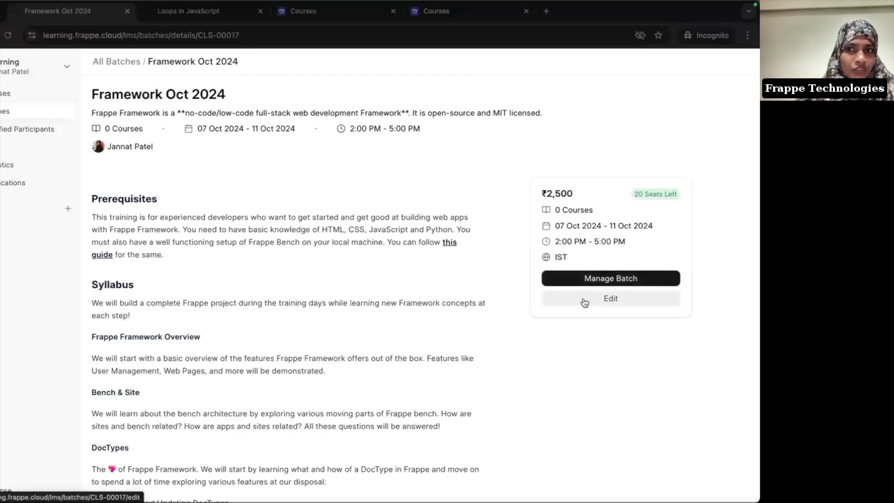
{"action": "left_click", "coordinate": [613, 278]}
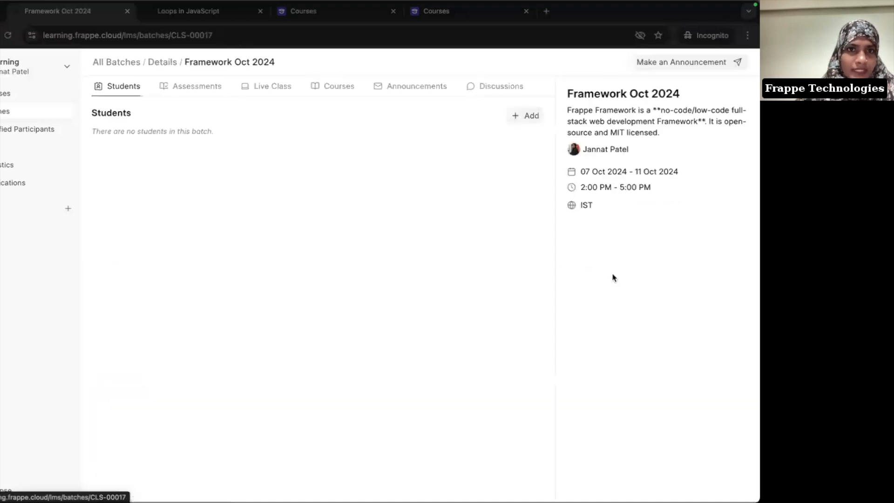
{"action": "left_click", "coordinate": [515, 115]}
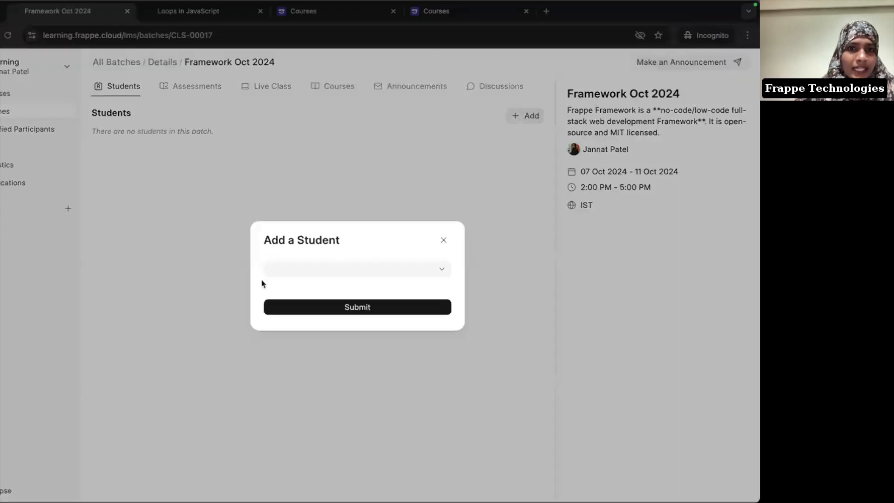
Step: Pick the student's e-mail from the dropdown and submit to enroll them
{"action": "left_click", "coordinate": [305, 267]}
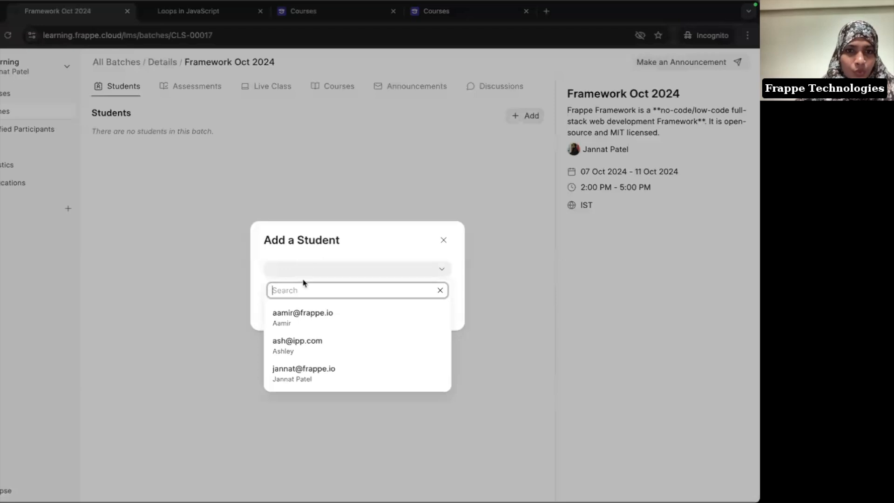
{"action": "left_click", "coordinate": [301, 343]}
{"action": "left_click", "coordinate": [356, 307]}
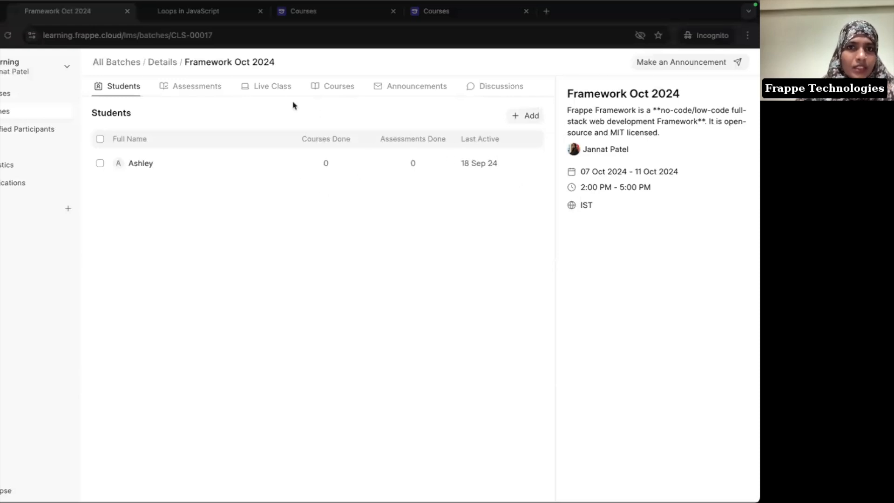
Step: Add '5 important JavaScript concepts for beginners' in the Courses tab with no evaluator
{"action": "left_click", "coordinate": [325, 91]}
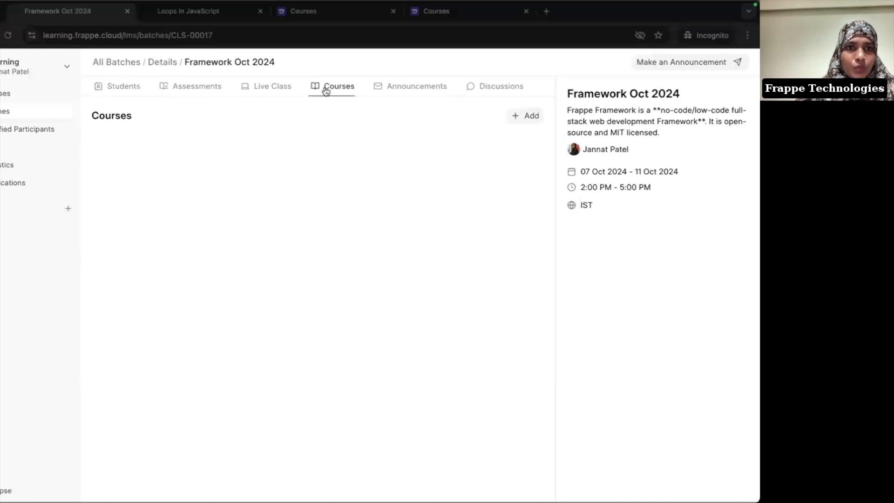
{"action": "left_click", "coordinate": [528, 122]}
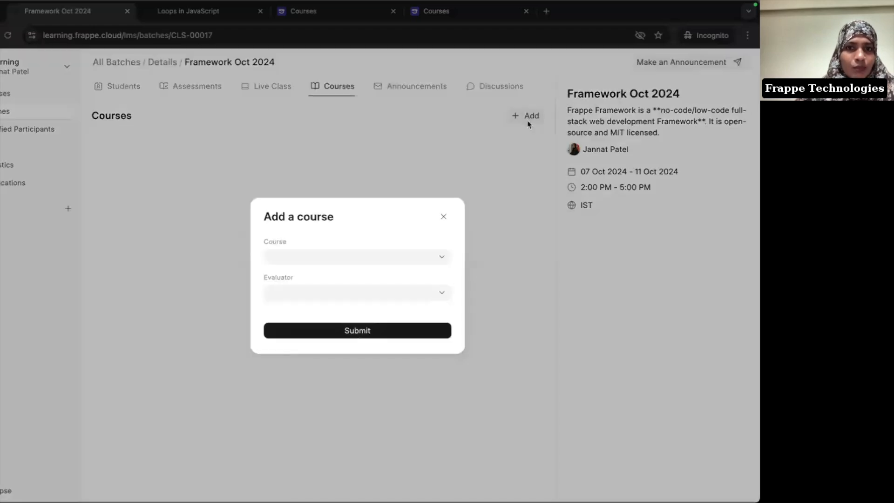
{"action": "left_click", "coordinate": [293, 261]}
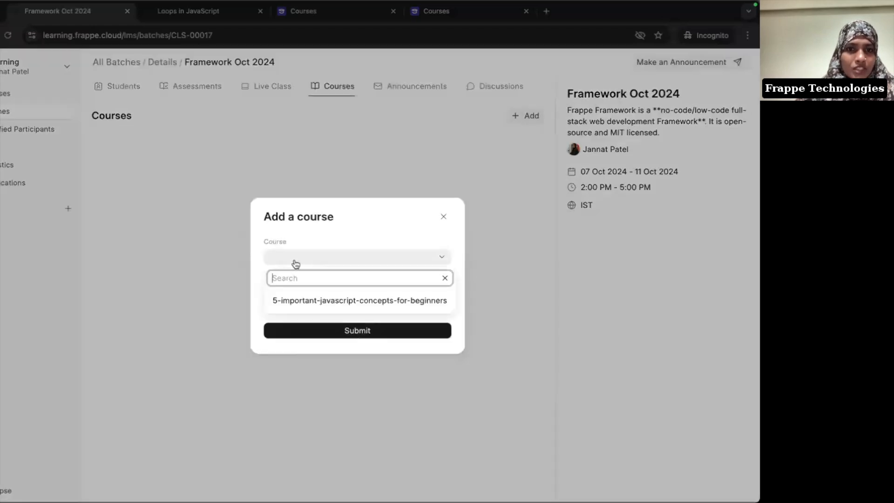
{"action": "left_click", "coordinate": [316, 300]}
{"action": "left_click", "coordinate": [318, 301]}
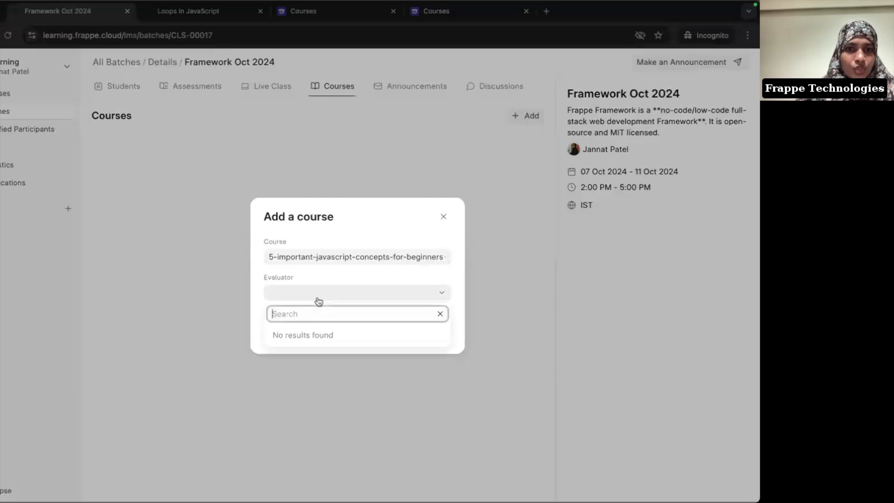
{"action": "type", "text": "jann"}
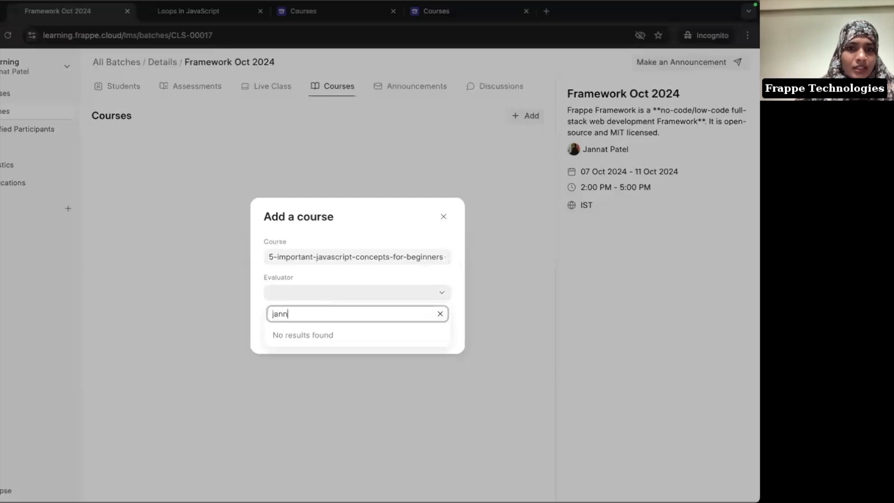
{"action": "left_click", "coordinate": [440, 313]}
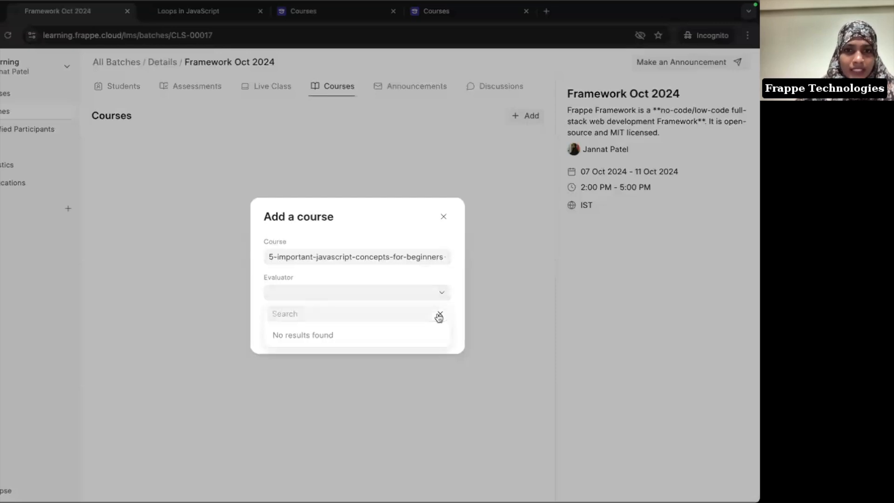
{"action": "left_click", "coordinate": [364, 276]}
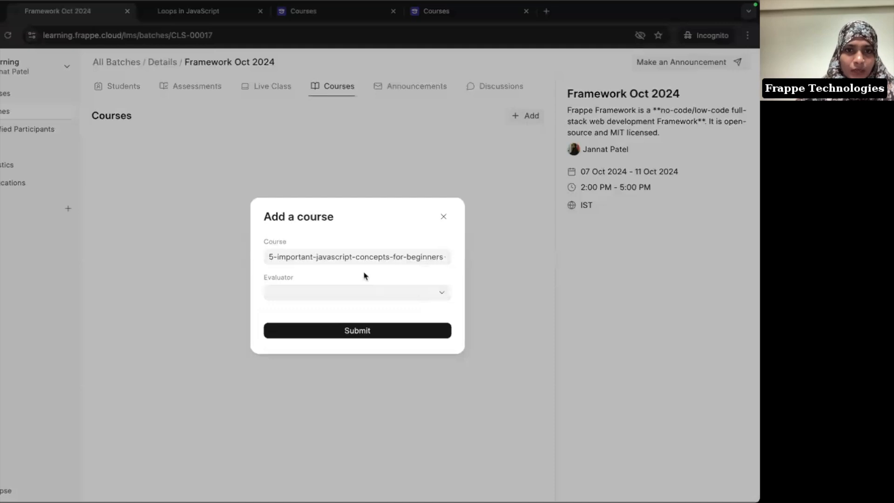
{"action": "left_click", "coordinate": [352, 332]}
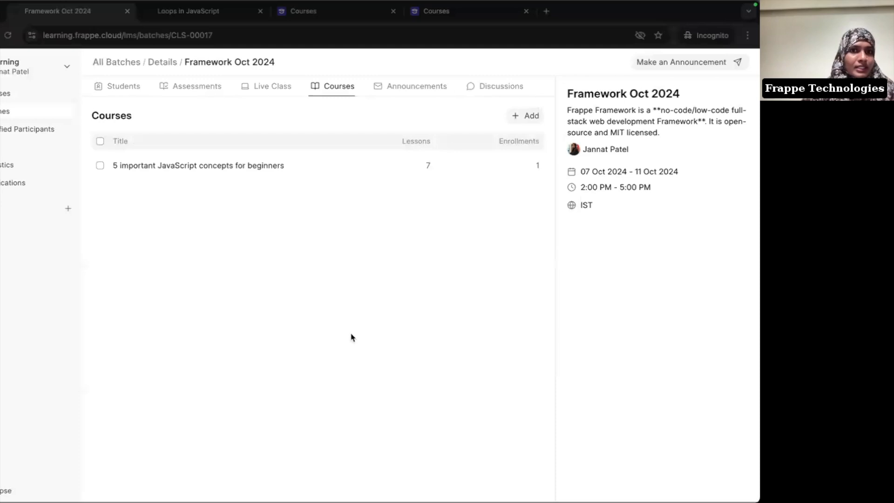
Step: View the Slots tab on your own profile, then bring up the account menu's Apps submenu
{"action": "left_click", "coordinate": [41, 79]}
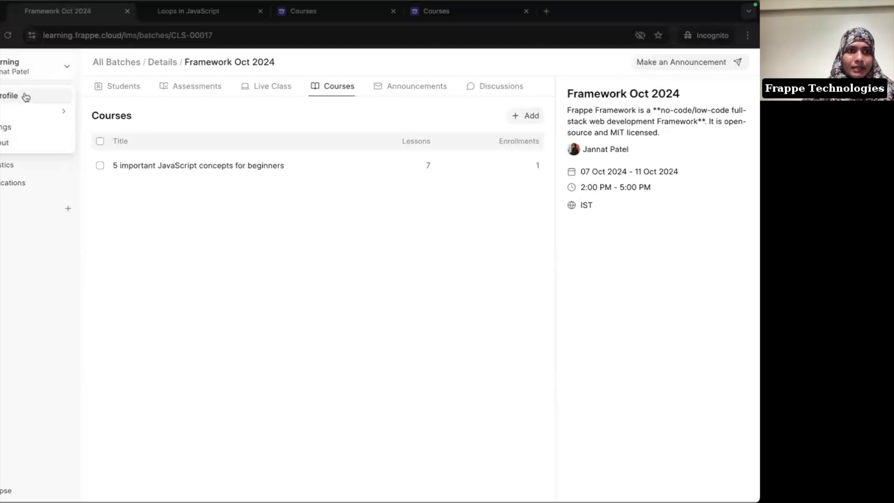
{"action": "left_click", "coordinate": [26, 97]}
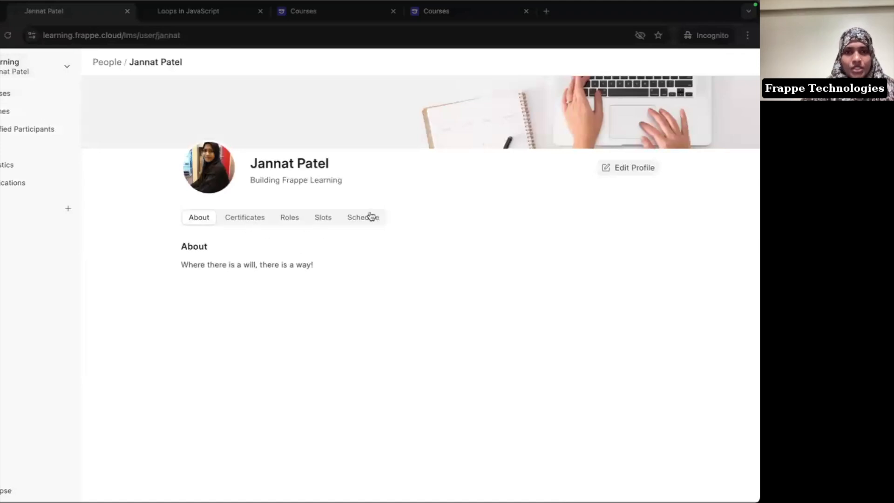
{"action": "left_click", "coordinate": [320, 217]}
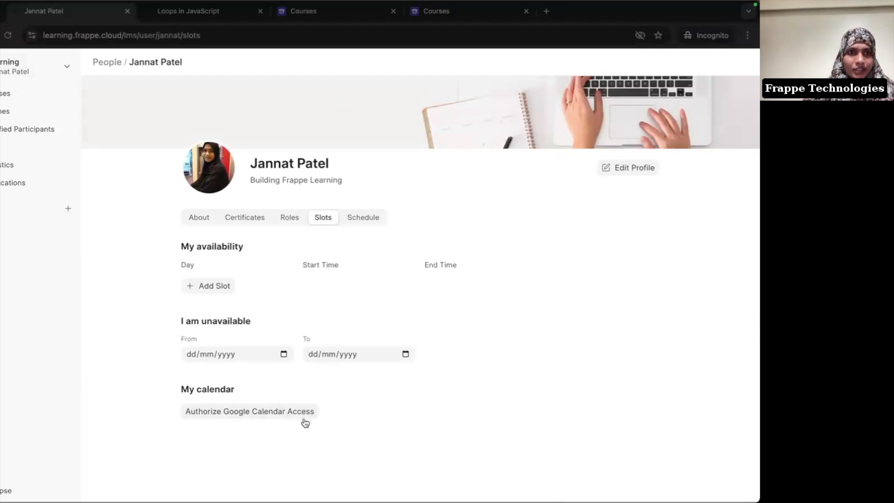
{"action": "left_click", "coordinate": [26, 77]}
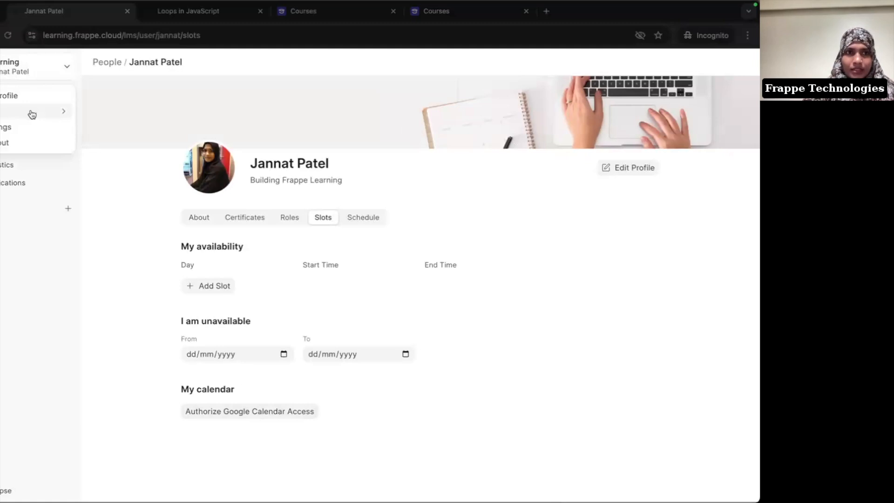
{"action": "mouse_move", "coordinate": [32, 114]}
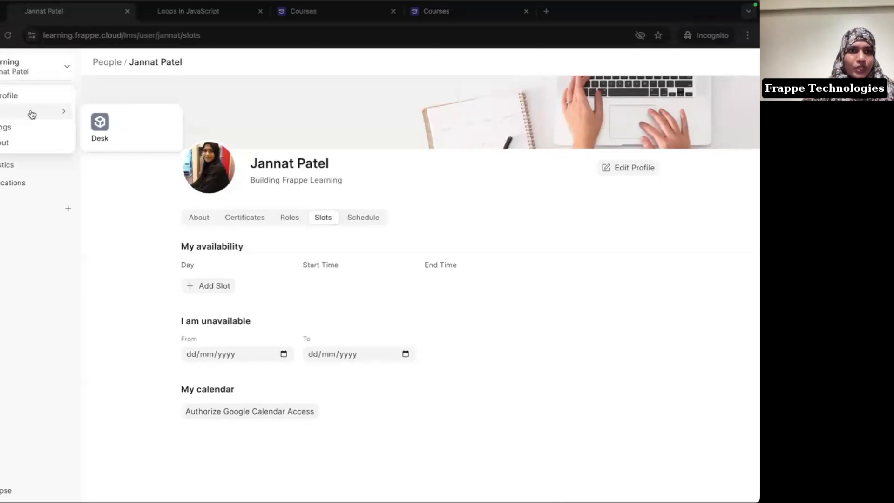
Step: Launch Desk in a new tab, find Google Settings by searching 'google se', then return to the profile slots
{"action": "left_click", "coordinate": [108, 123]}
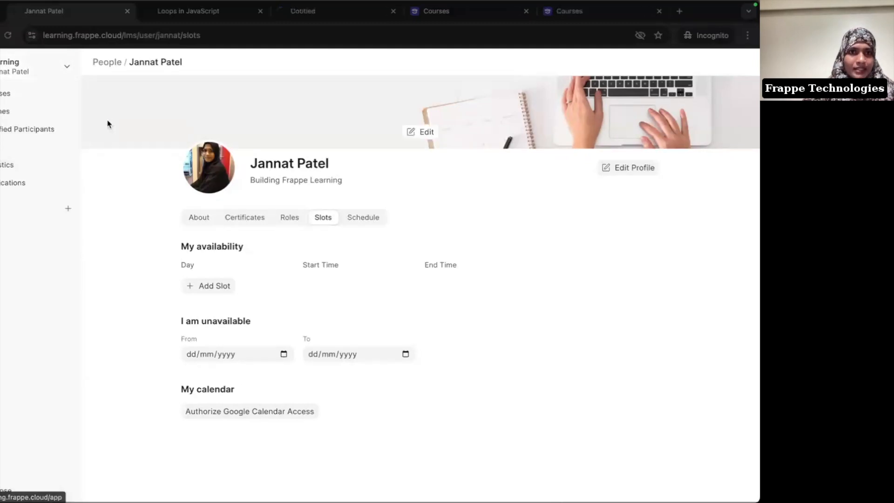
{"action": "left_click", "coordinate": [302, 14]}
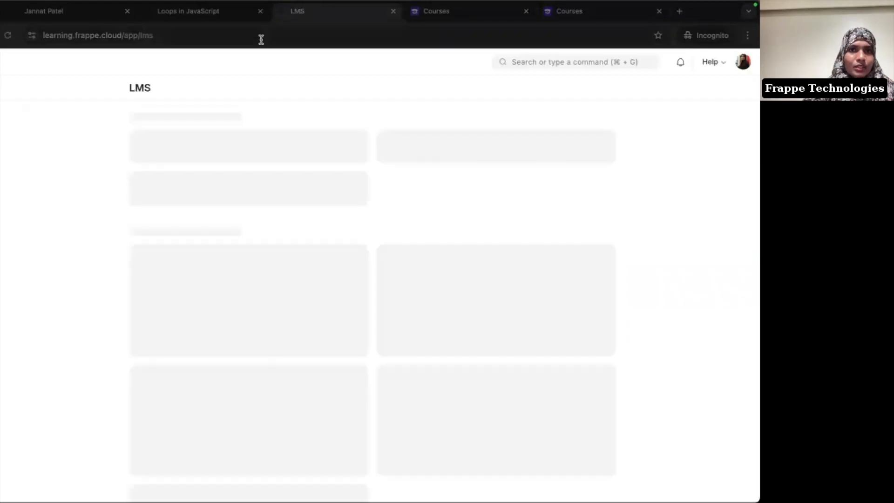
{"action": "left_click", "coordinate": [529, 63]}
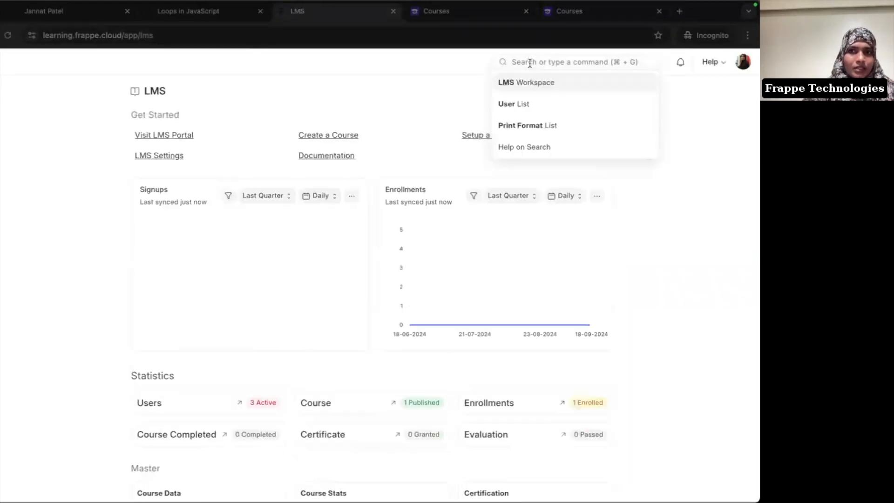
{"action": "type", "text": "googl"}
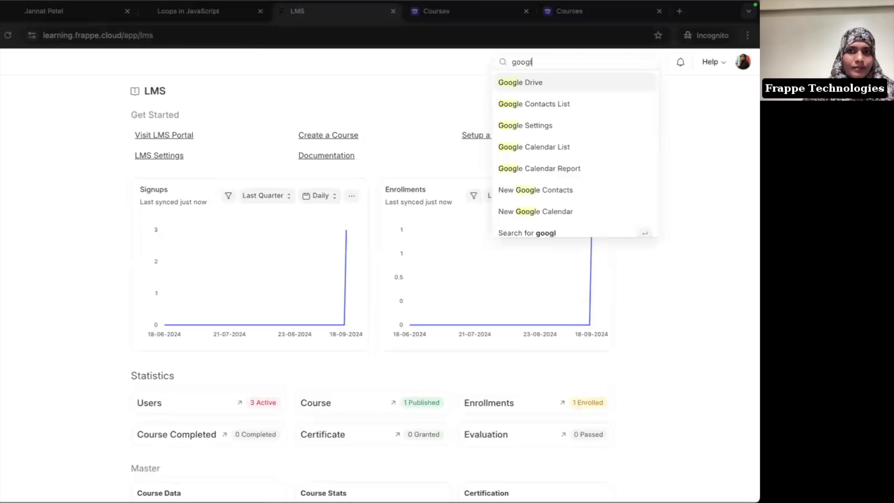
{"action": "type", "text": "e see"}
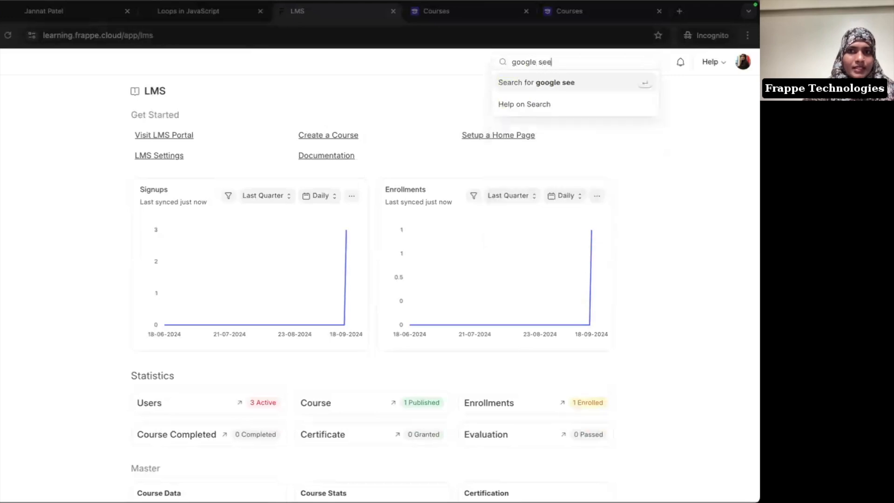
{"action": "key", "text": "BackSpace"}
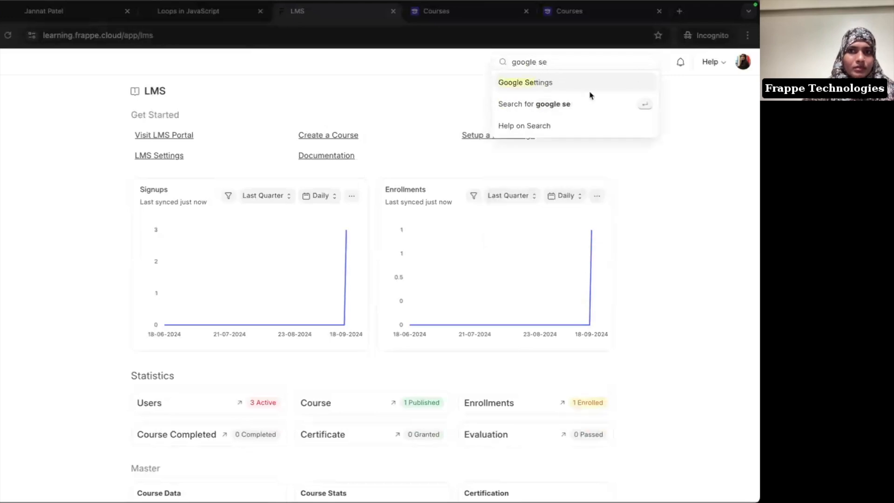
{"action": "left_click", "coordinate": [607, 89]}
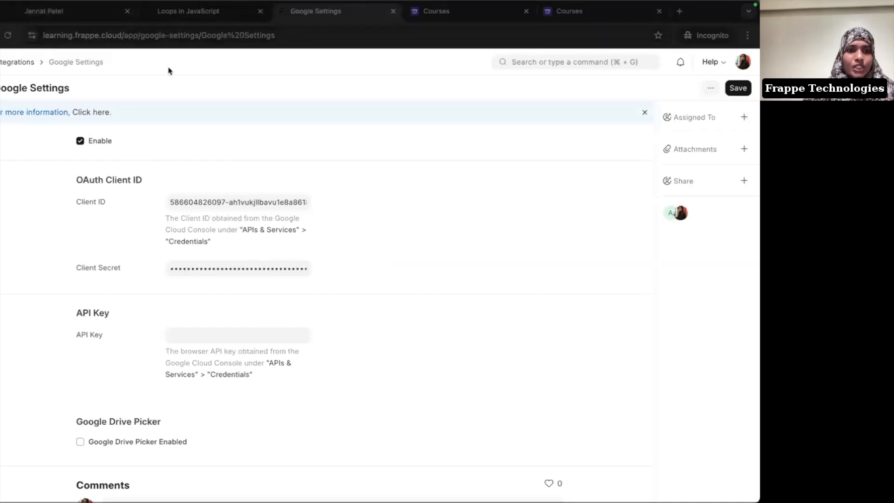
{"action": "left_click", "coordinate": [39, 23]}
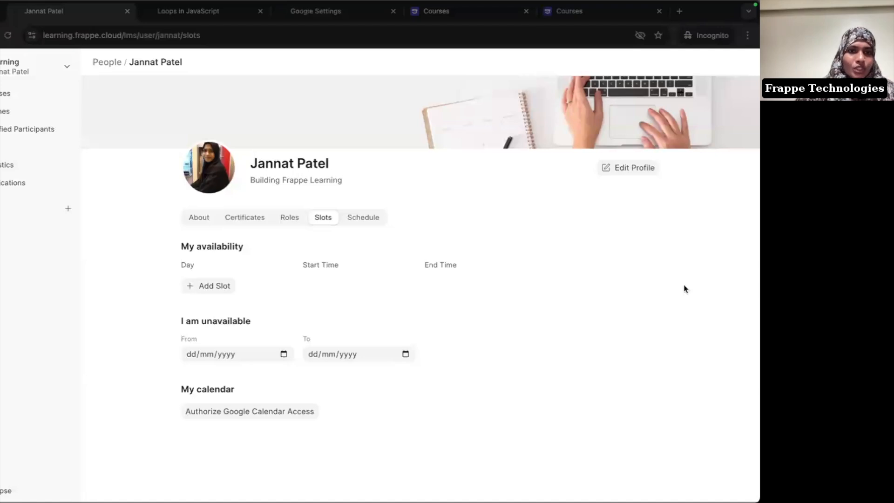
Step: Add a Thursday availability slot from 4:00 PM to 5:00 PM, then go to the Batches list
{"action": "left_click", "coordinate": [230, 286]}
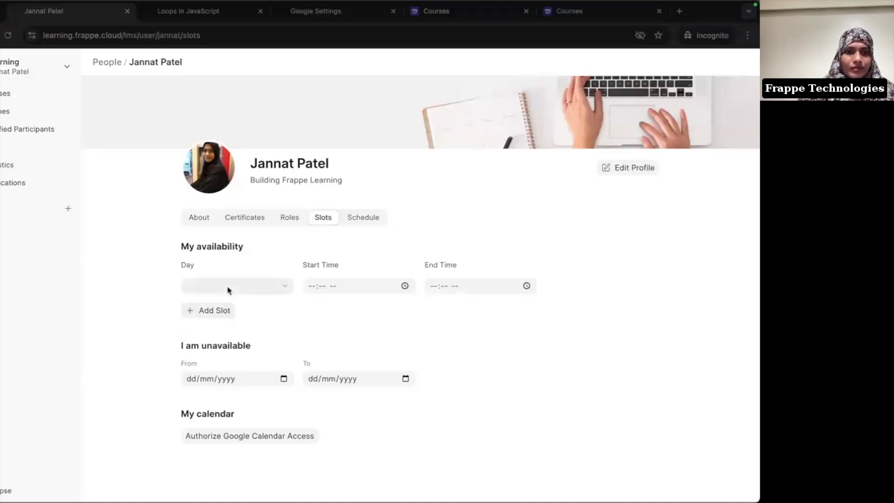
{"action": "left_click", "coordinate": [228, 290]}
{"action": "left_click", "coordinate": [250, 324]}
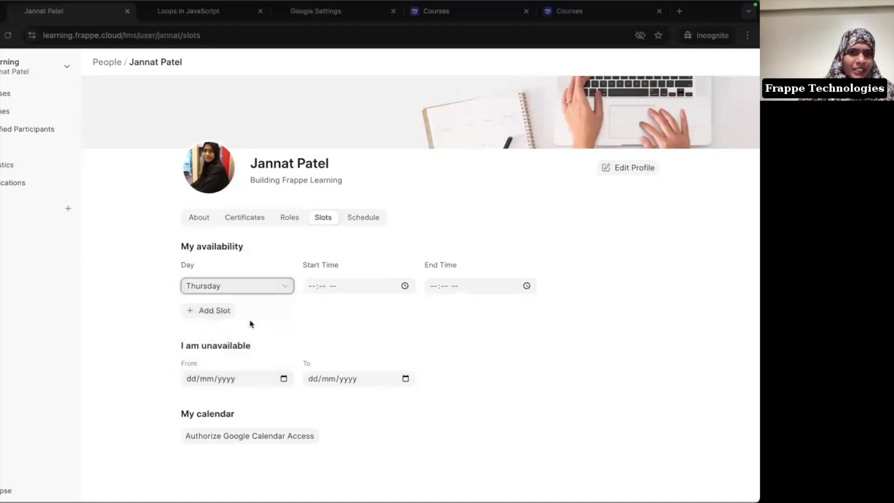
{"action": "left_click", "coordinate": [310, 286]}
{"action": "type", "text": "400p"}
{"action": "key", "text": "Tab"}
{"action": "key", "text": "Tab"}
{"action": "type", "text": "0500p"}
{"action": "left_click", "coordinate": [450, 327]}
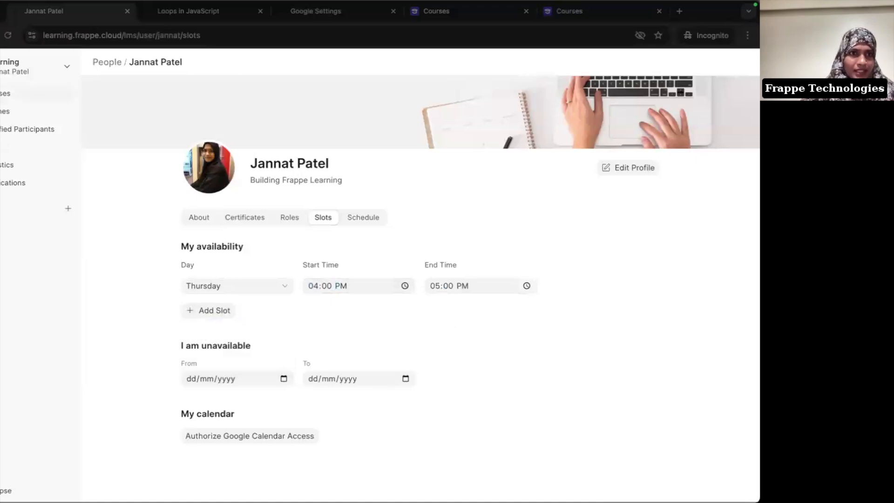
{"action": "left_click", "coordinate": [4, 111]}
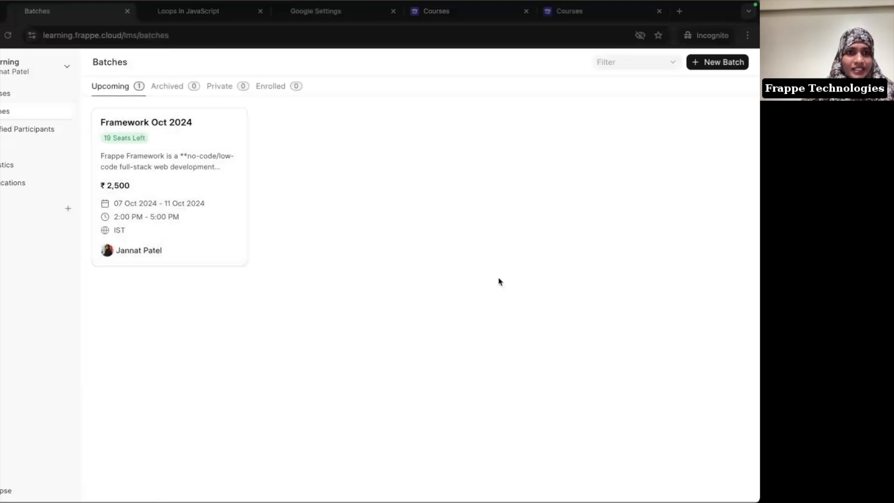
Step: Remove the JavaScript concepts course from the Framework Oct 2024 batch's Courses list
{"action": "left_click", "coordinate": [176, 199]}
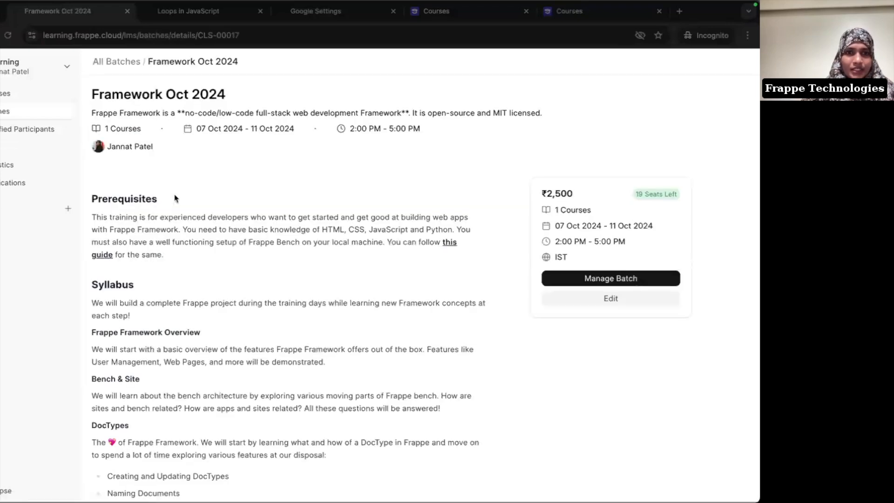
{"action": "left_click", "coordinate": [601, 278]}
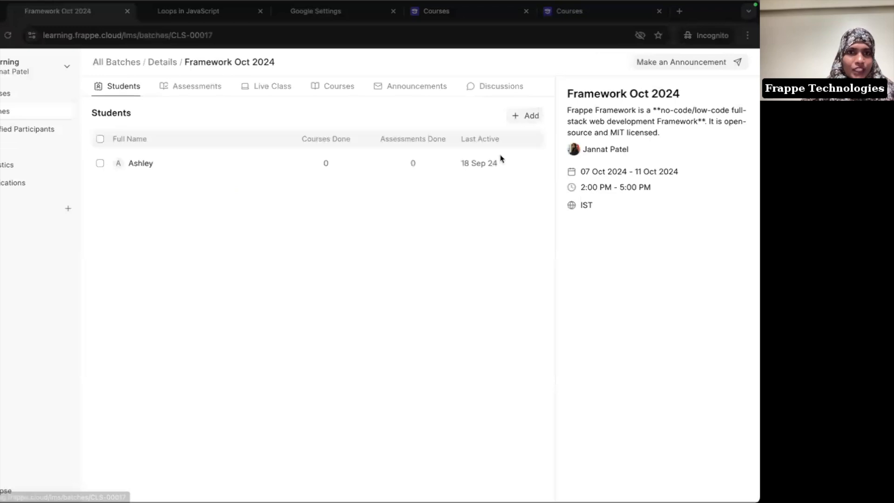
{"action": "left_click", "coordinate": [340, 96]}
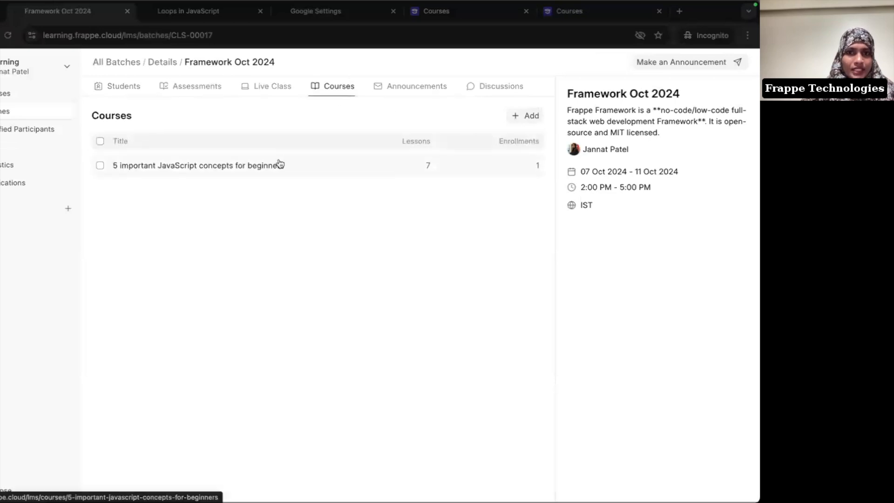
{"action": "left_click", "coordinate": [280, 164]}
{"action": "key", "text": "alt+Left"}
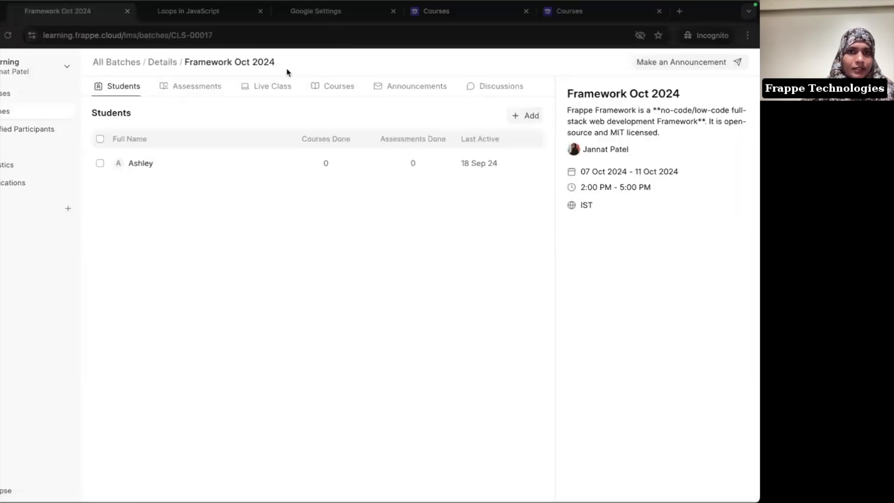
{"action": "left_click", "coordinate": [320, 85]}
{"action": "left_click", "coordinate": [100, 166]}
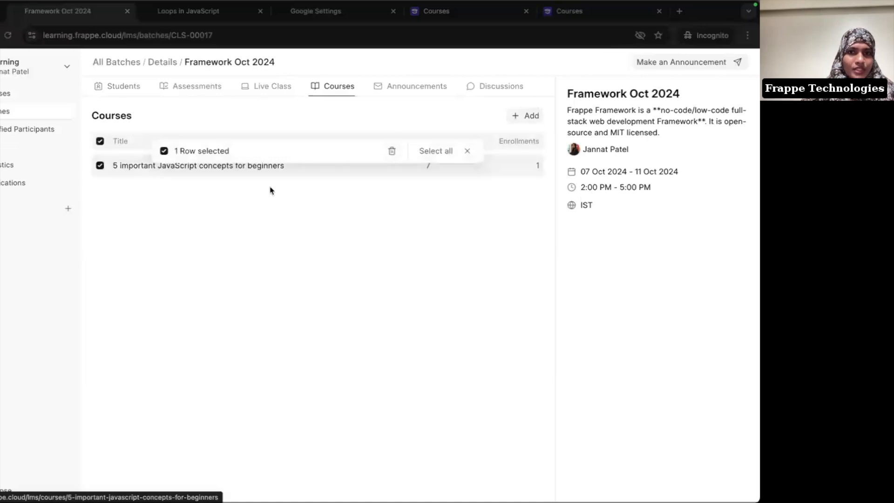
{"action": "left_click", "coordinate": [391, 151]}
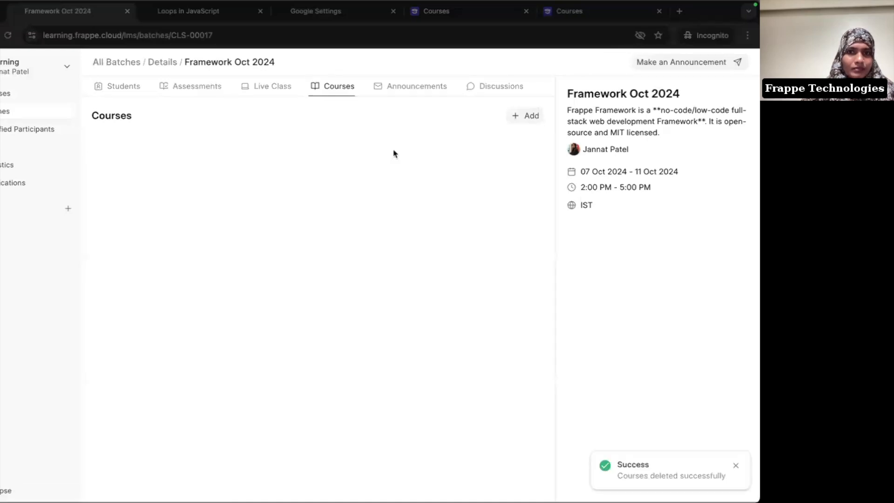
Step: Add 5-important-javascript-concepts-for-beginners back to the batch with the instructor as evaluator
{"action": "left_click", "coordinate": [512, 117]}
{"action": "left_click", "coordinate": [329, 259]}
{"action": "left_click", "coordinate": [343, 299]}
{"action": "left_click", "coordinate": [377, 292]}
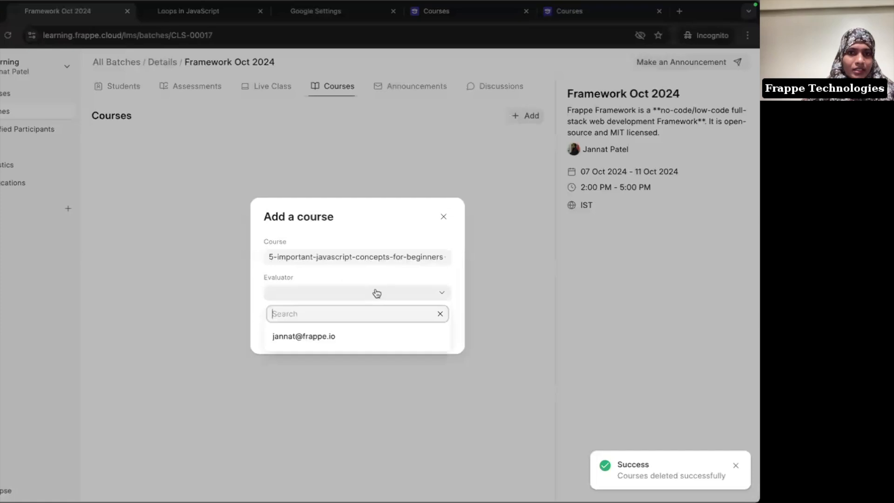
{"action": "left_click", "coordinate": [320, 335]}
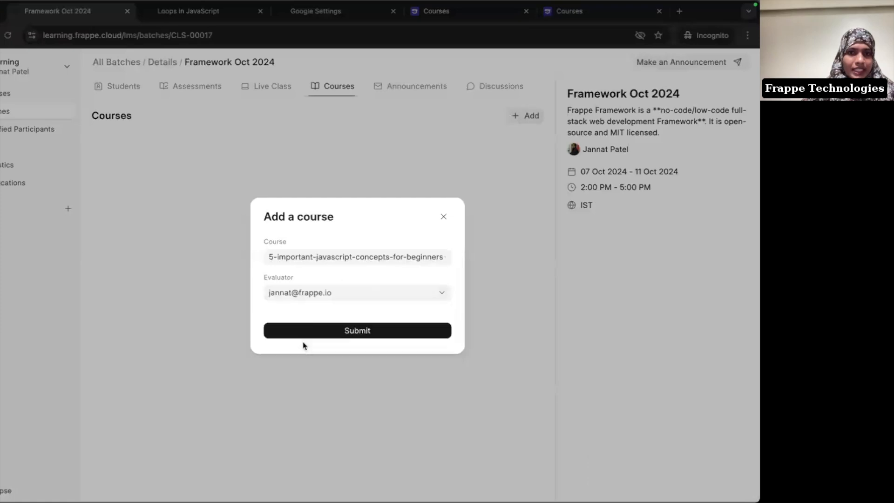
{"action": "left_click", "coordinate": [367, 331]}
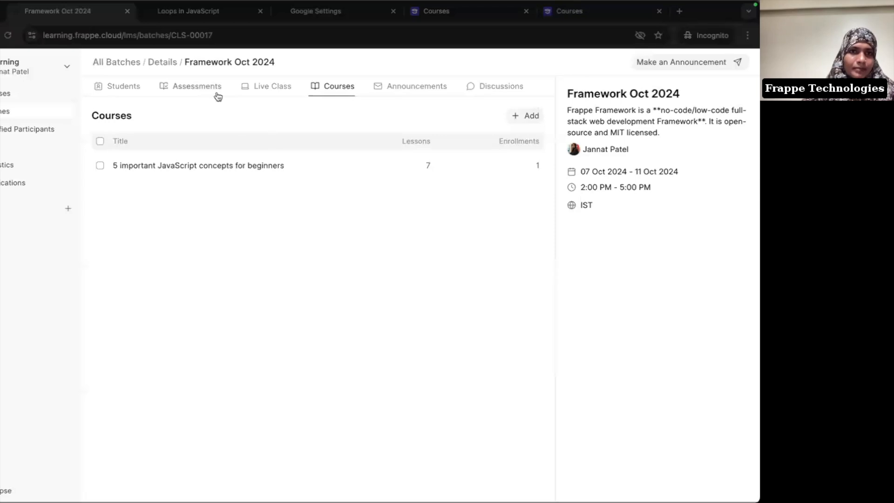
Step: Add a Quiz assessment using loops-in-javascript to the batch, then go to the Live Class tab
{"action": "left_click", "coordinate": [200, 87]}
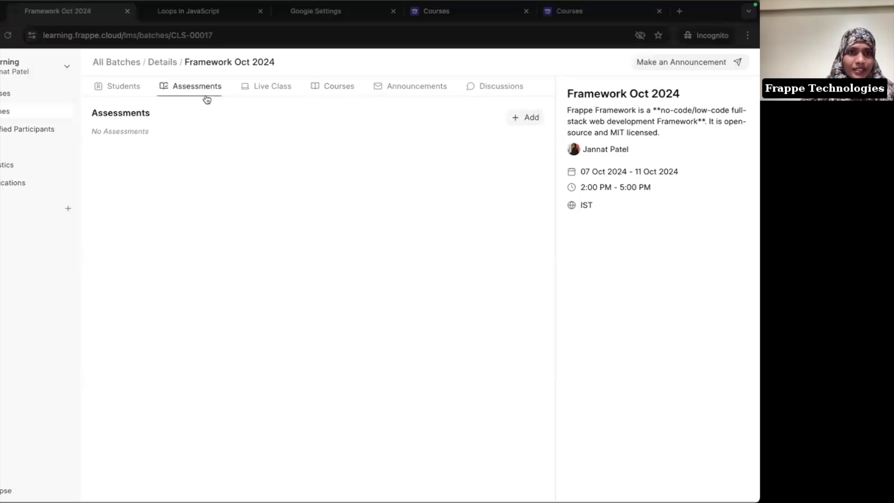
{"action": "left_click", "coordinate": [519, 125]}
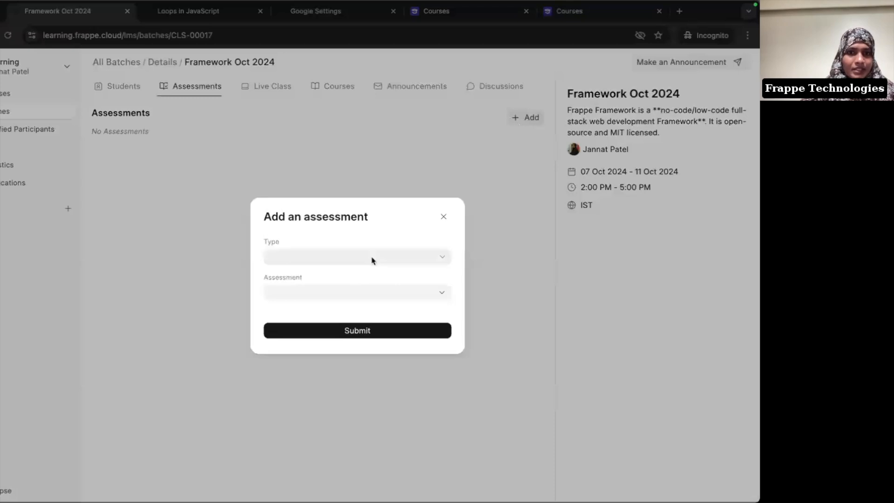
{"action": "left_click", "coordinate": [390, 255]}
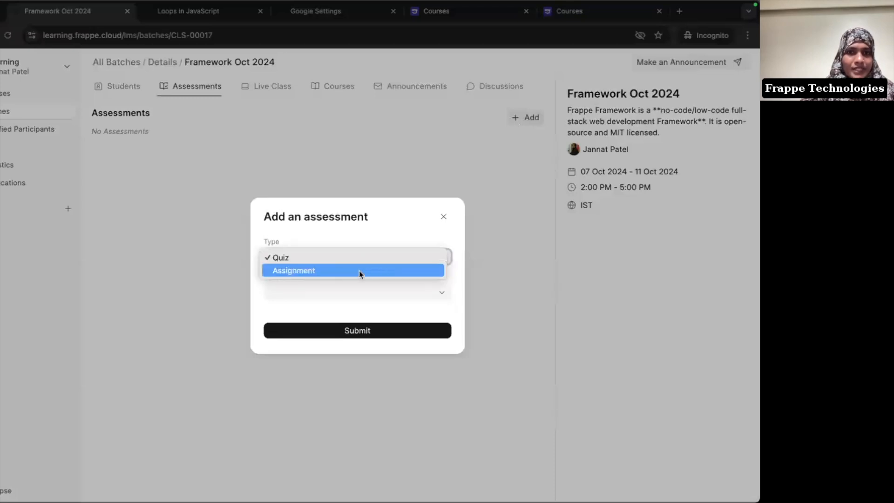
{"action": "left_click", "coordinate": [393, 256]}
{"action": "left_click", "coordinate": [326, 292]}
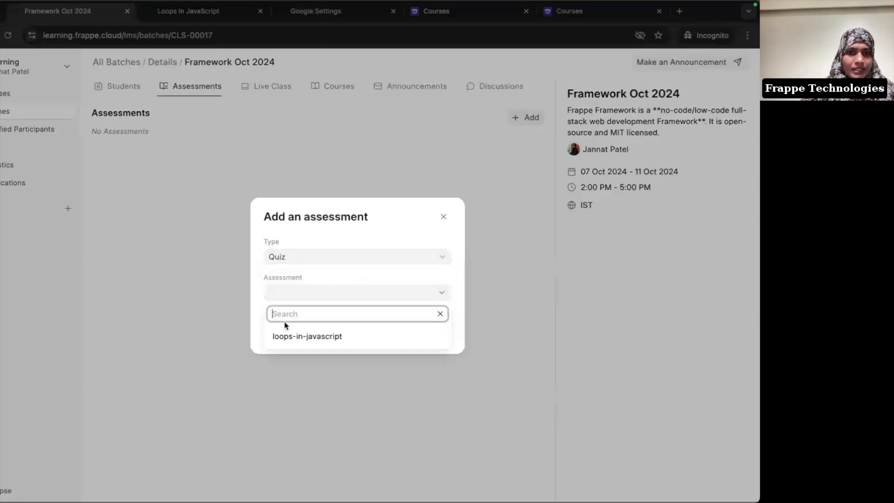
{"action": "left_click", "coordinate": [294, 335]}
{"action": "left_click", "coordinate": [352, 332]}
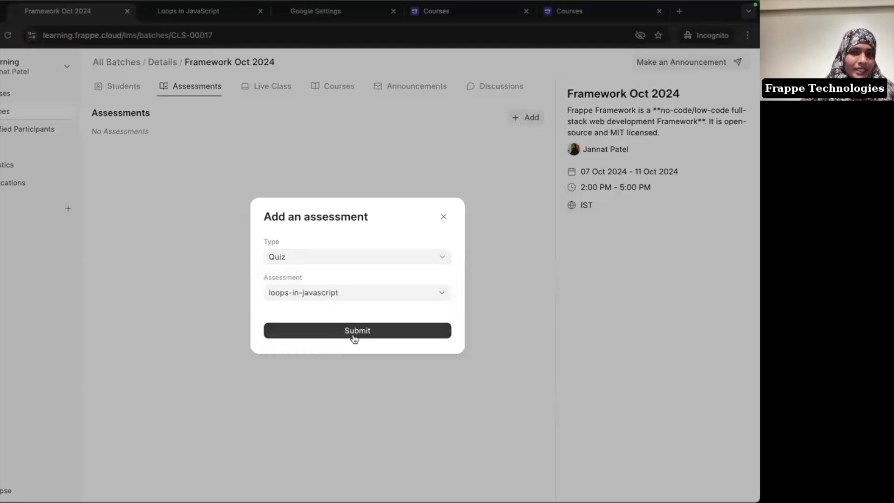
{"action": "left_click", "coordinate": [354, 336]}
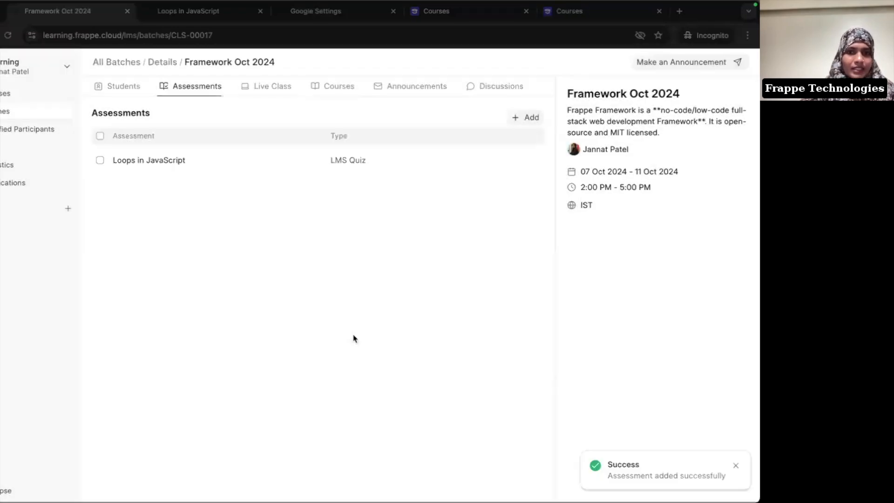
{"action": "left_click", "coordinate": [268, 91]}
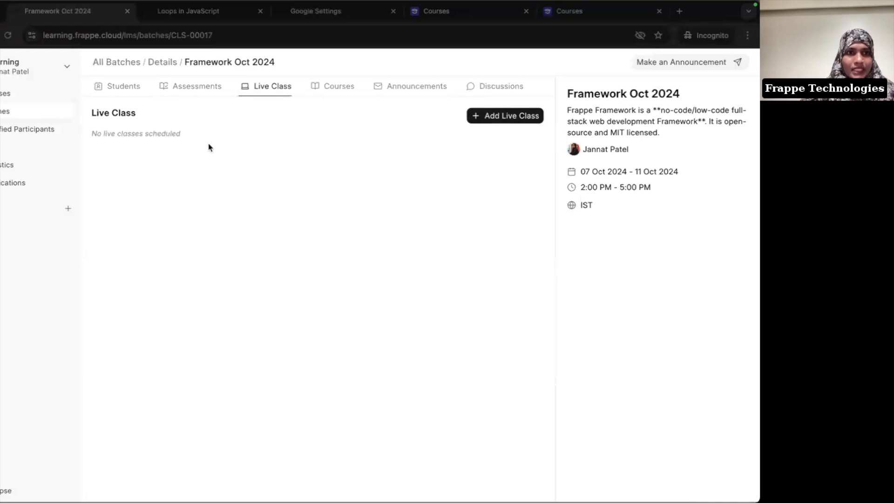
Step: Open the Create a Live Class dialog for the Framework Oct 2024 batch
{"action": "left_click", "coordinate": [513, 117]}
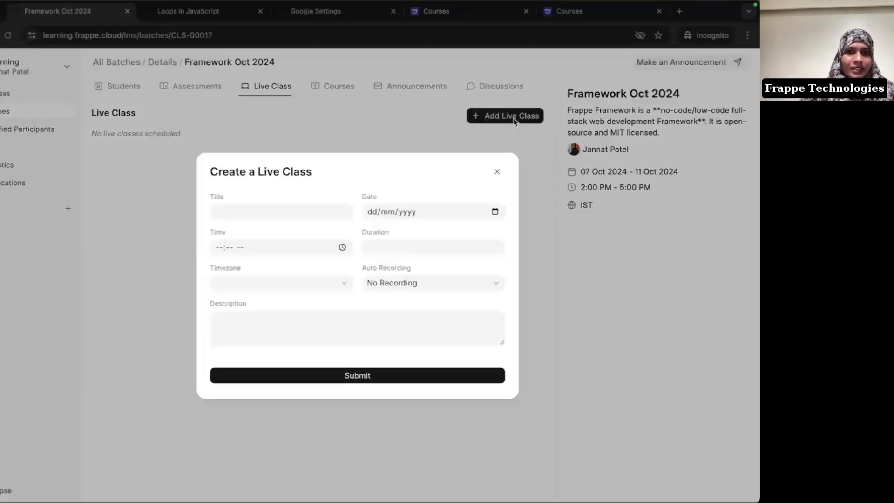
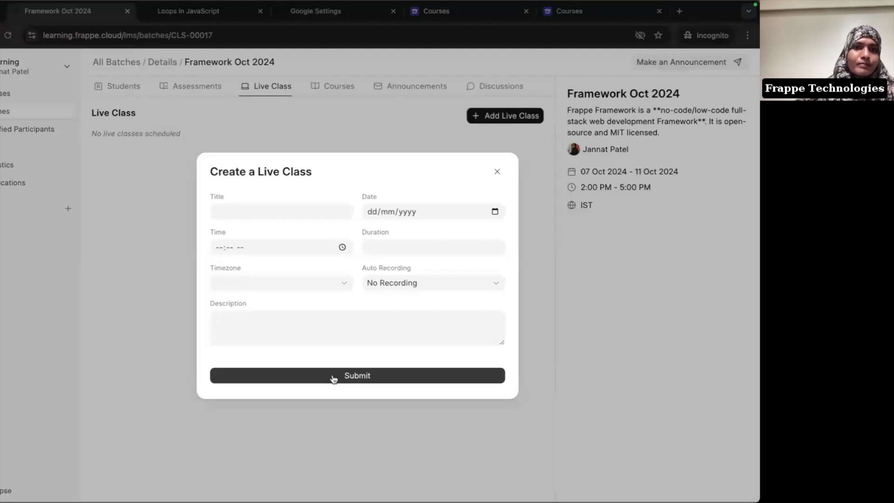
Step: Close the live class dialog, check the batch's course and its one enrolled student, then go to the student's browser
{"action": "left_click", "coordinate": [494, 173]}
{"action": "left_click", "coordinate": [354, 93]}
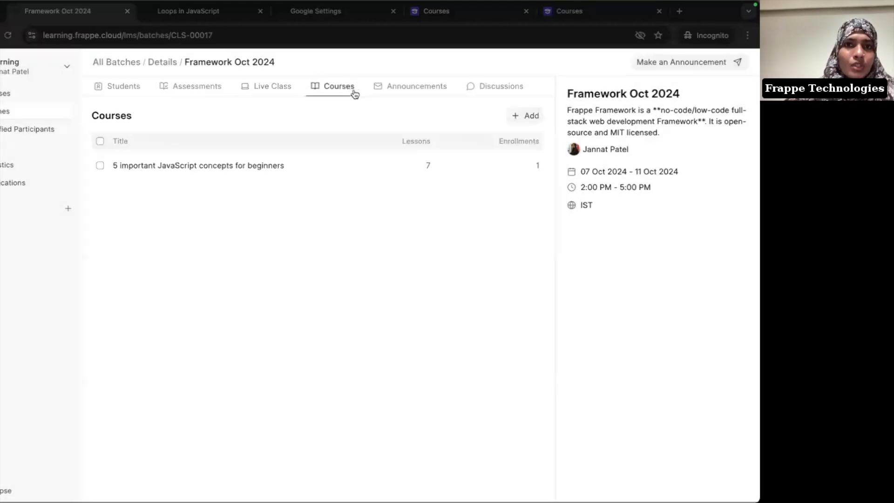
{"action": "left_click", "coordinate": [130, 93]}
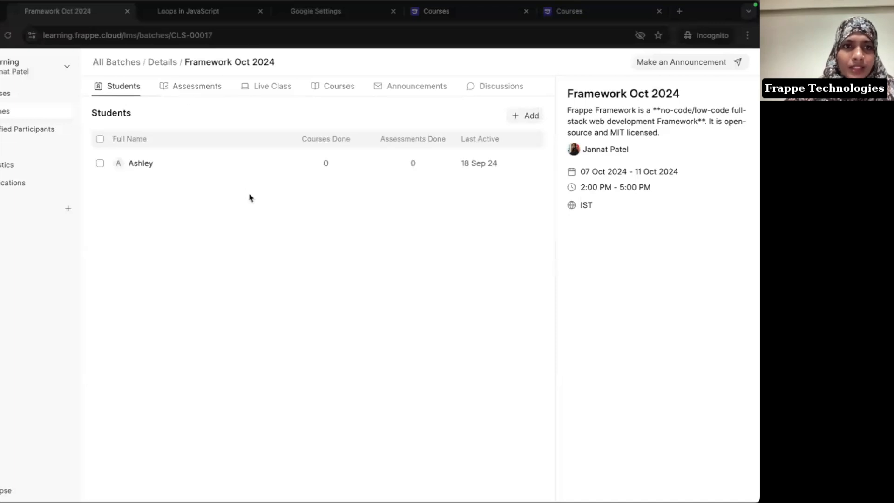
{"action": "key", "text": "super+Tab"}
{"action": "key", "text": "super+Tab"}
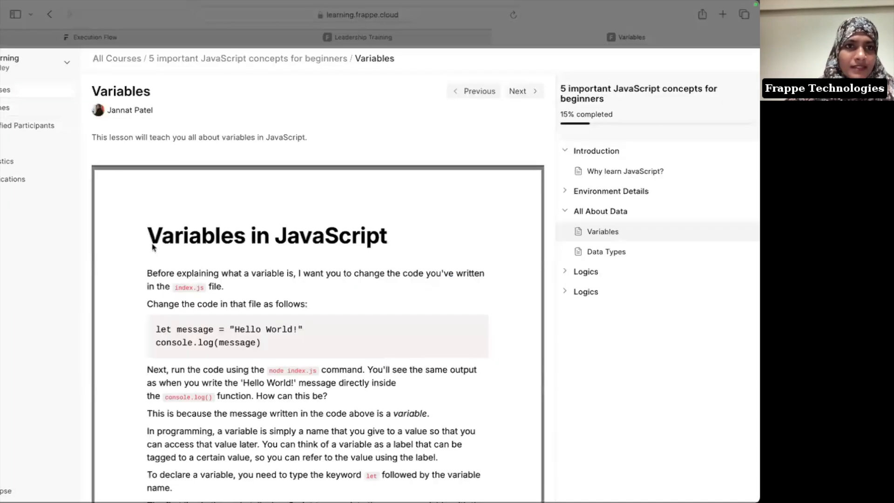
Step: As the student, enter the Framework Oct 2024 batch dashboard and preview the Loops in JavaScript quiz
{"action": "left_click", "coordinate": [6, 108]}
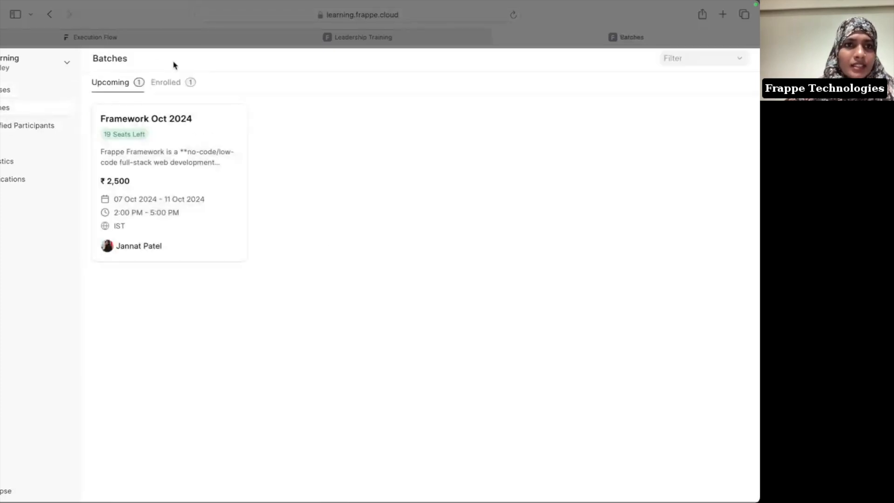
{"action": "left_click", "coordinate": [174, 82]}
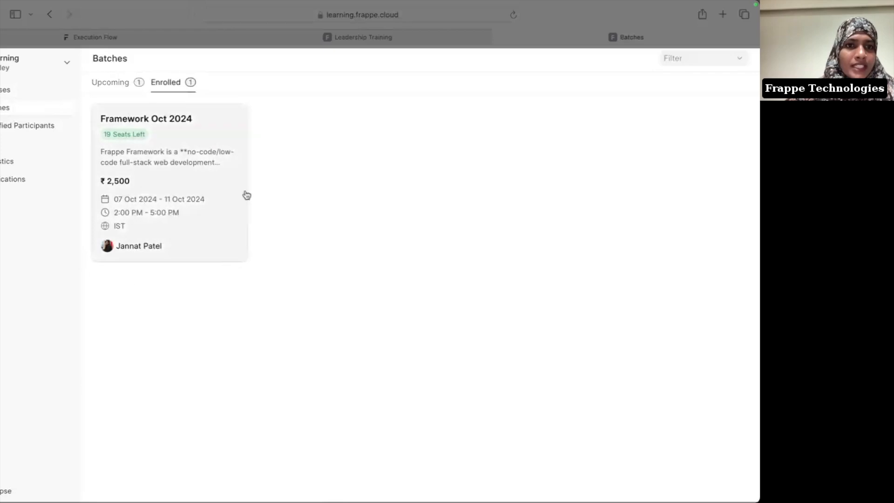
{"action": "left_click", "coordinate": [211, 144]}
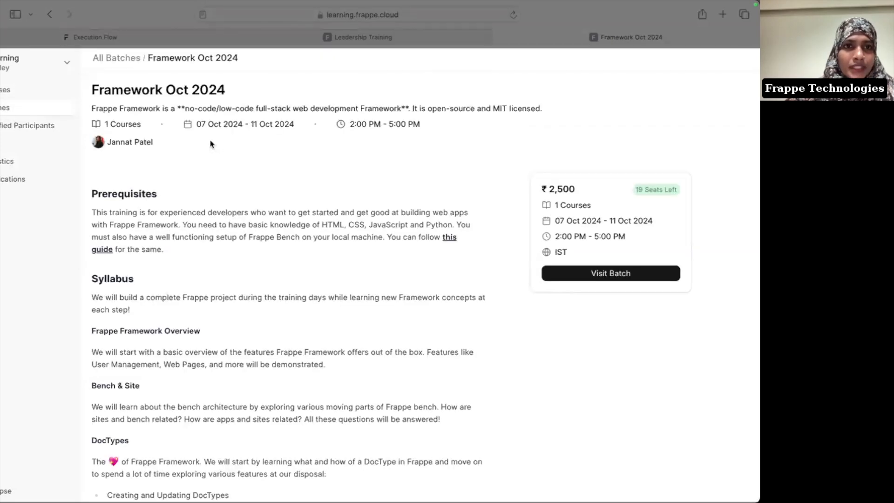
{"action": "left_click", "coordinate": [609, 273]}
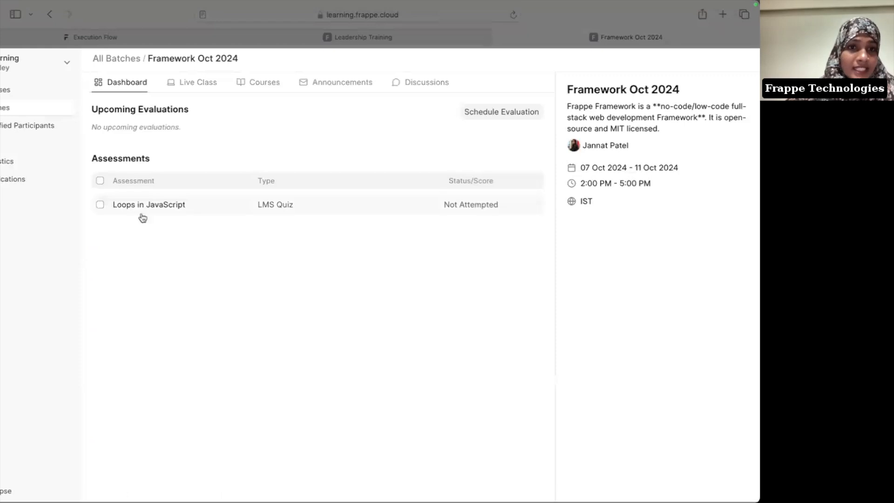
{"action": "left_click", "coordinate": [226, 203]}
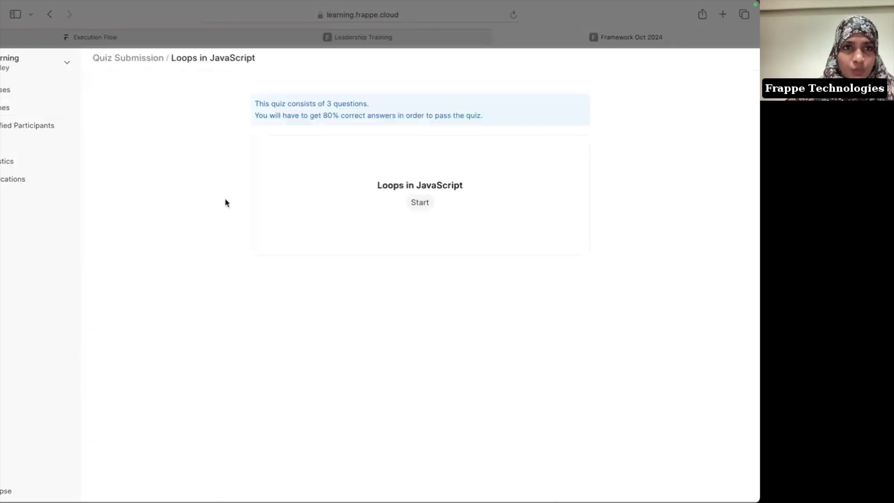
{"action": "scroll", "coordinate": [225, 202], "scroll_direction": "left", "scroll_amount": 5}
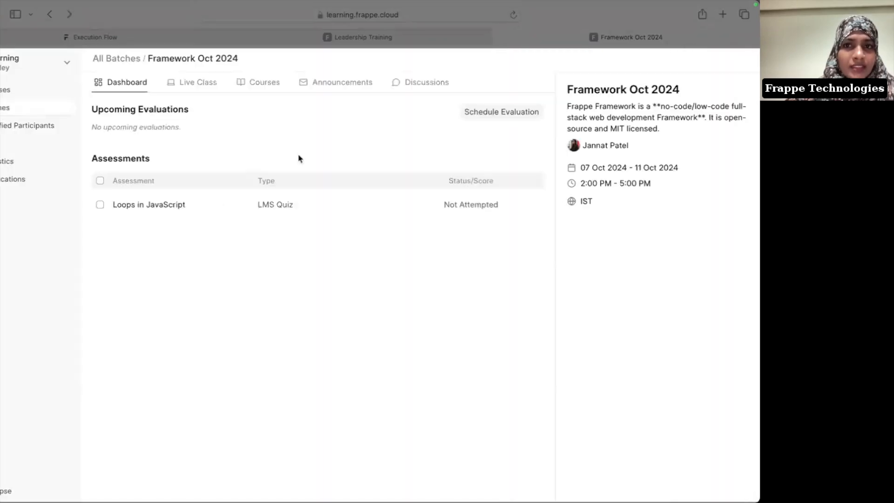
Step: Book an evaluation for 5 important JavaScript concepts for beginners on 09/19/2024, 4:00 PM - 5:00 PM
{"action": "left_click", "coordinate": [509, 119]}
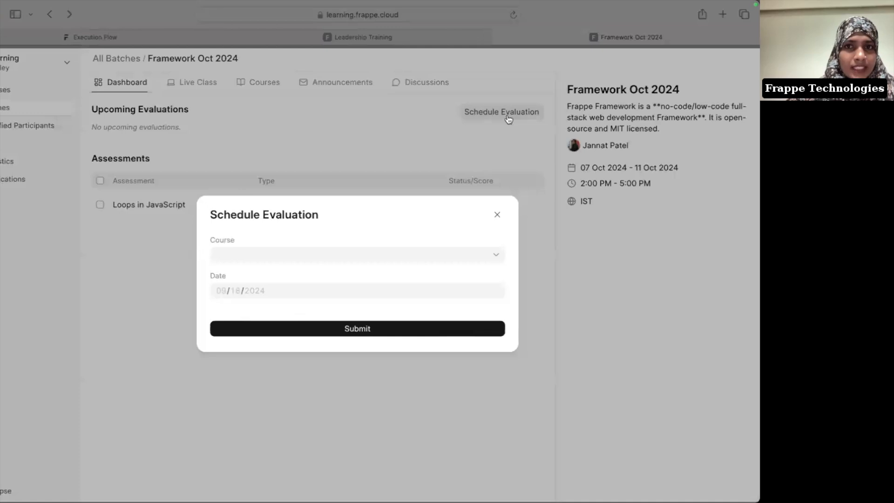
{"action": "left_click", "coordinate": [298, 263]}
{"action": "left_click", "coordinate": [291, 254]}
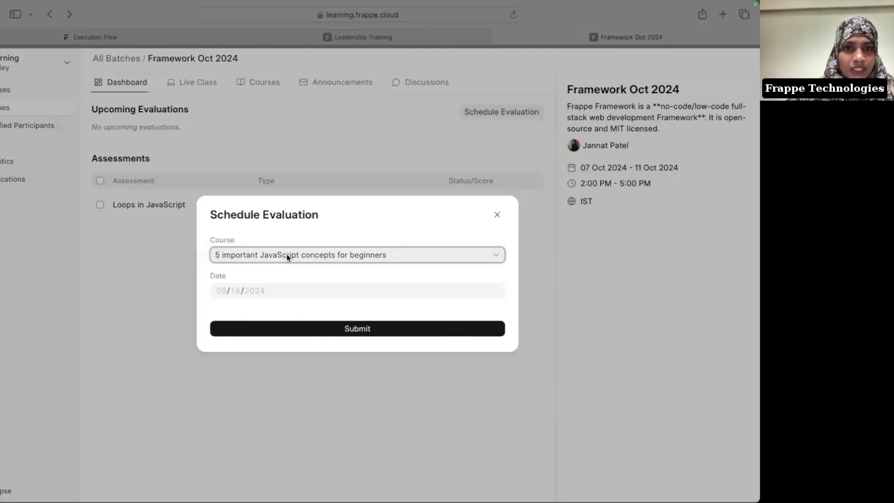
{"action": "left_click", "coordinate": [222, 291]}
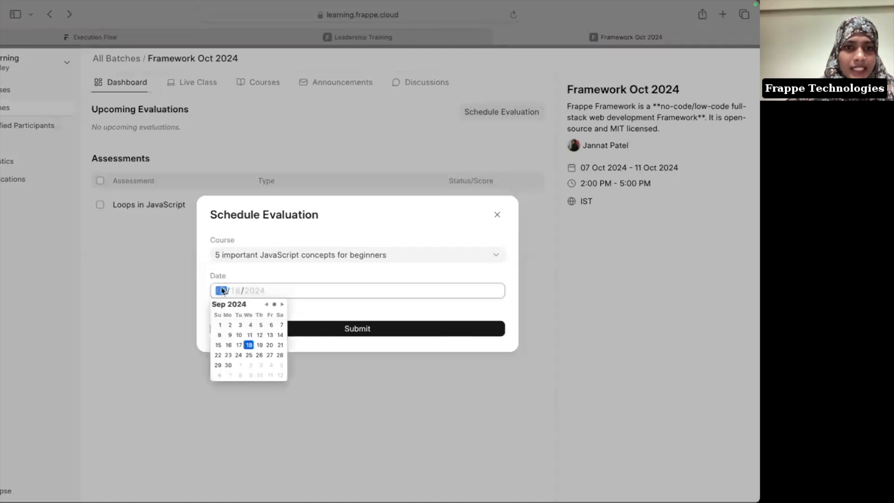
{"action": "left_click", "coordinate": [259, 344]}
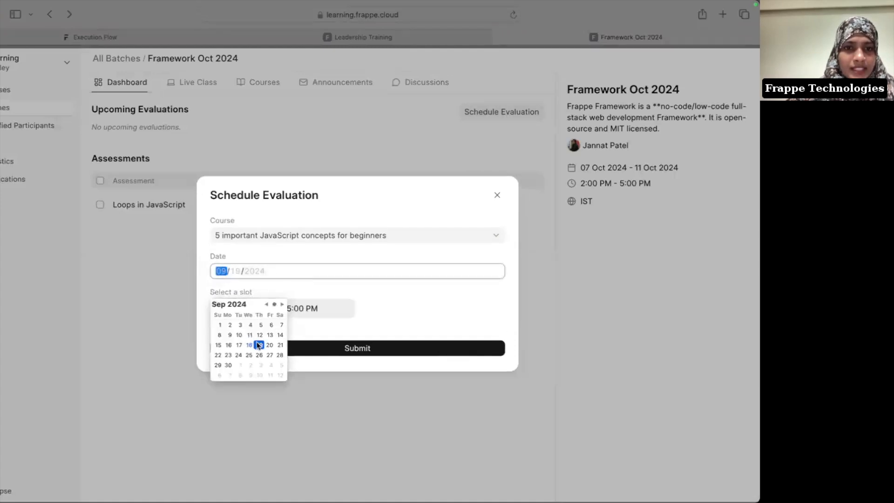
{"action": "left_click", "coordinate": [395, 324]}
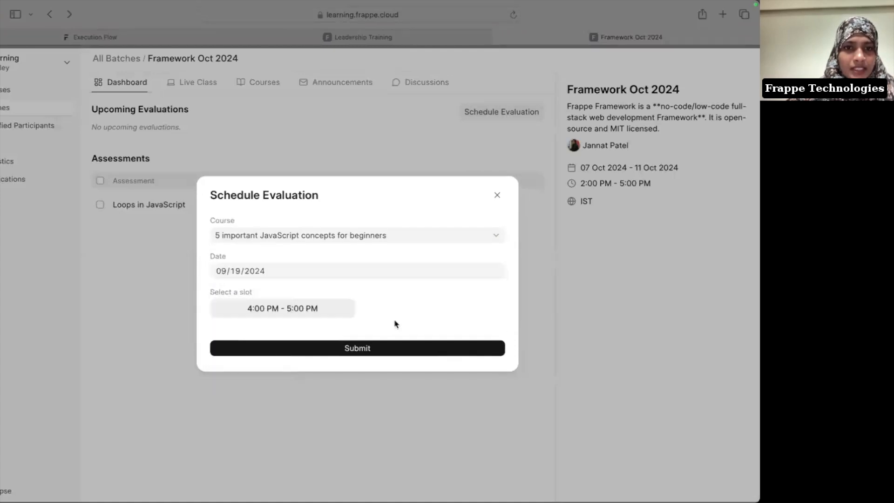
{"action": "left_click", "coordinate": [300, 312]}
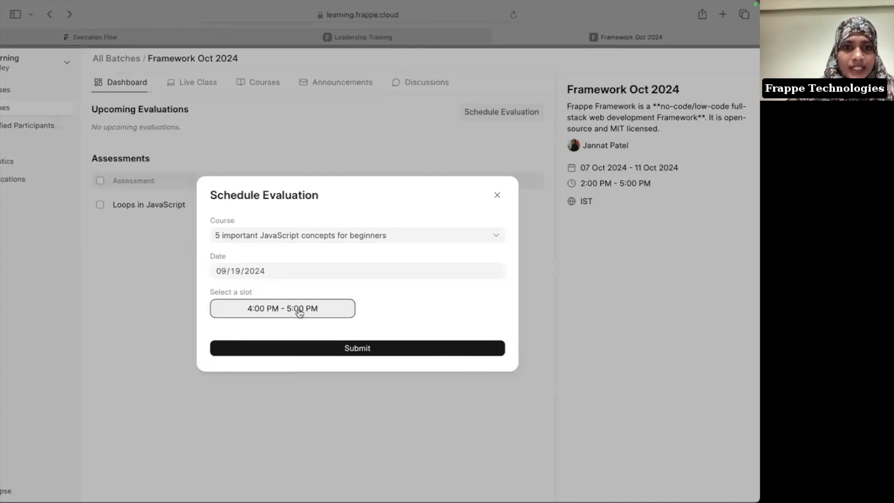
{"action": "left_click", "coordinate": [354, 349]}
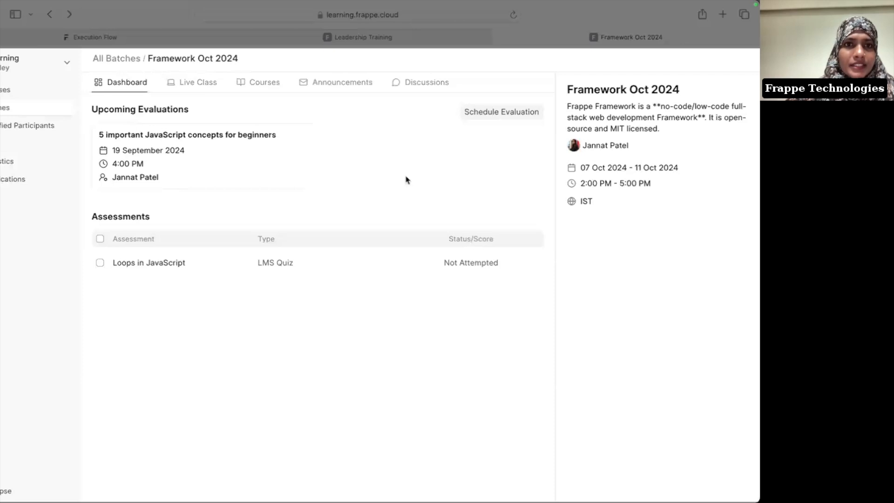
{"action": "key", "text": "super+Tab"}
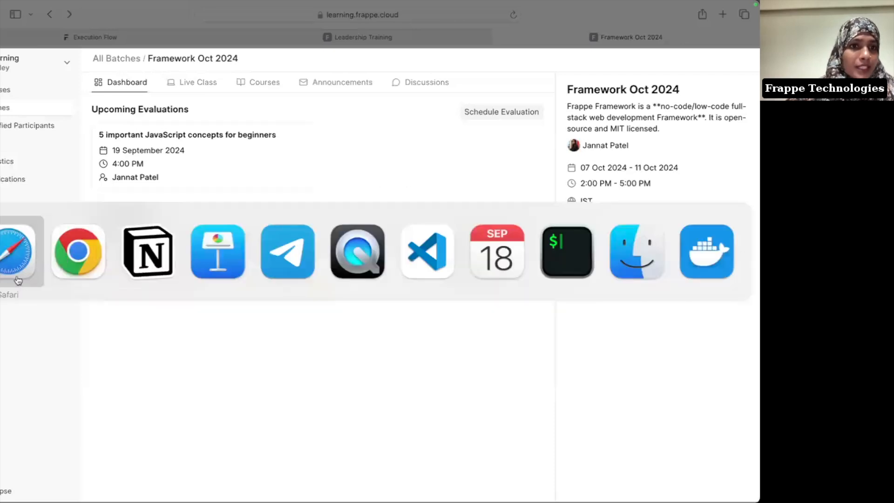
Step: Open the evaluator's profile Schedule tab and scroll to the 19 September evaluation slot
{"action": "left_click", "coordinate": [71, 266]}
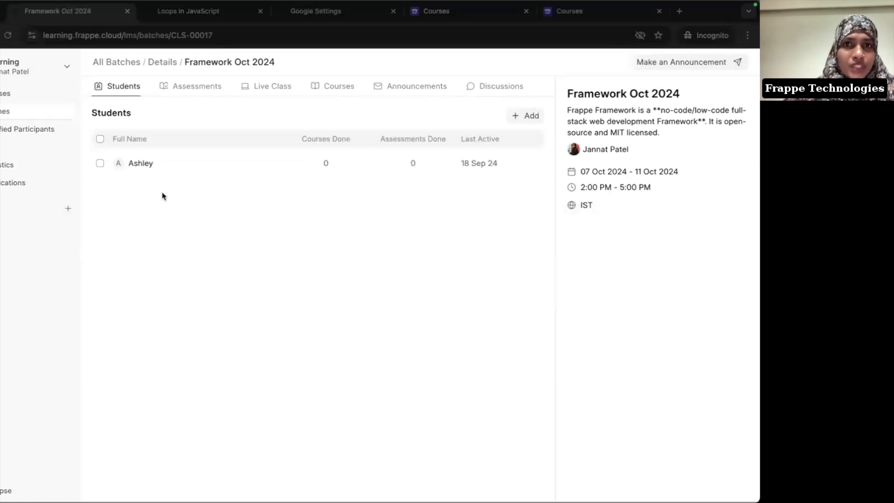
{"action": "left_click", "coordinate": [26, 69]}
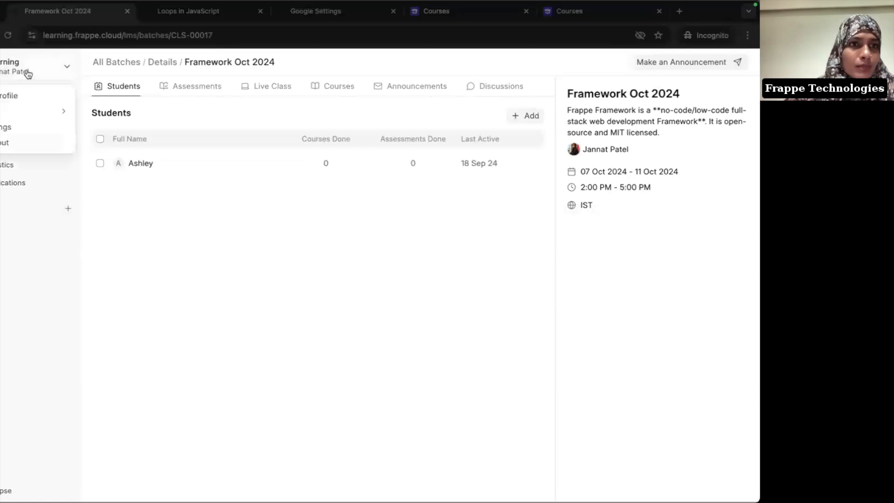
{"action": "left_click", "coordinate": [15, 94]}
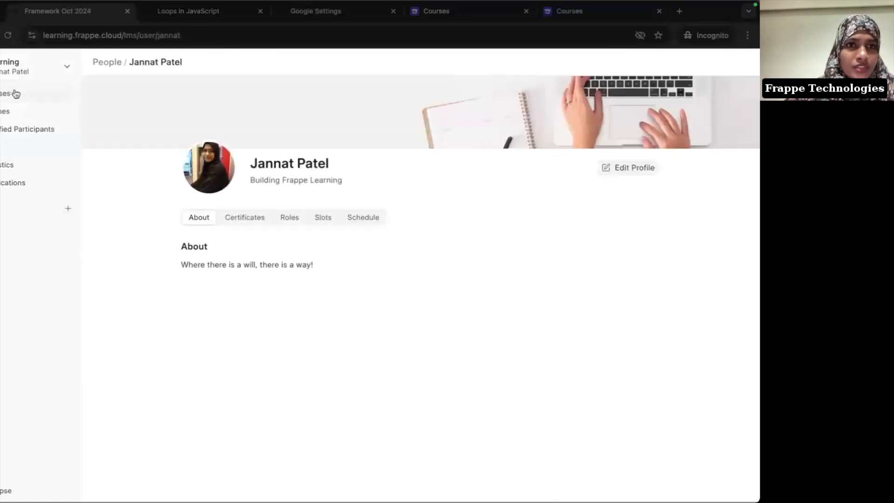
{"action": "left_click", "coordinate": [377, 224]}
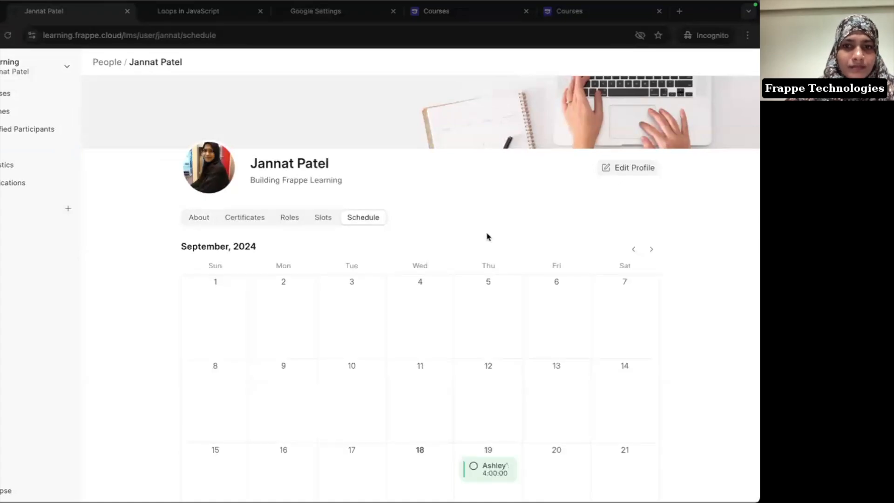
{"action": "scroll", "coordinate": [488, 238], "scroll_direction": "down", "scroll_amount": 3}
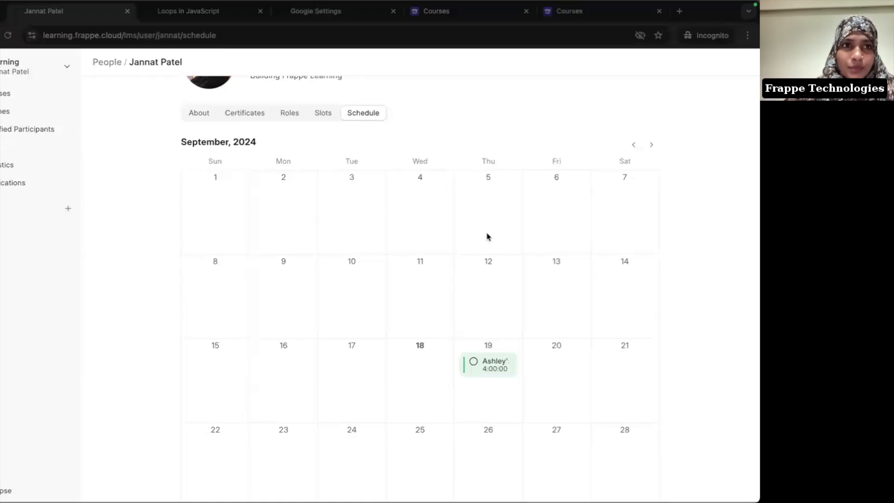
{"action": "scroll", "coordinate": [488, 238], "scroll_direction": "down", "scroll_amount": 1}
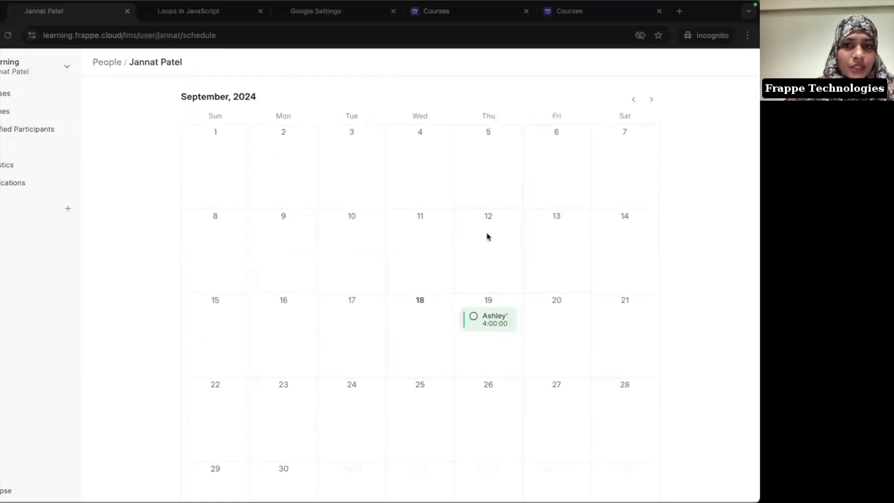
Step: Rate the student's evaluation four stars, summarise 'Good knowledge of framework!', set status Pass and save
{"action": "left_click", "coordinate": [497, 327]}
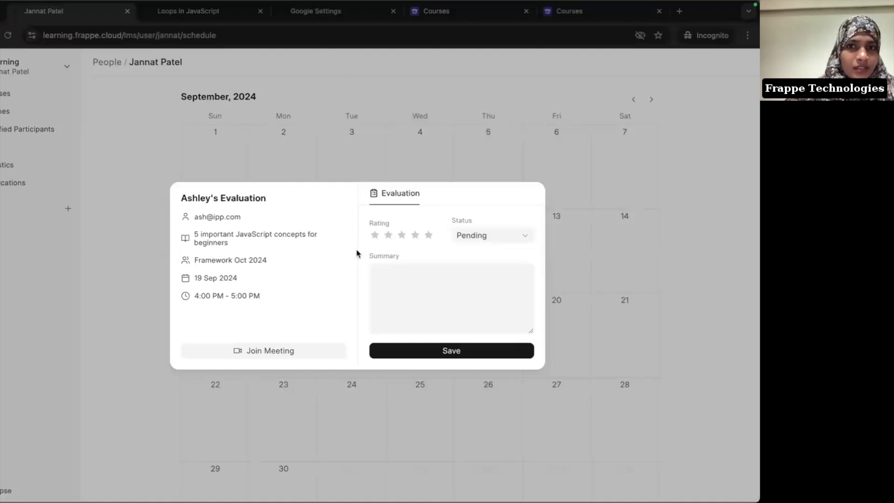
{"action": "left_click", "coordinate": [416, 237]}
{"action": "left_click", "coordinate": [420, 293]}
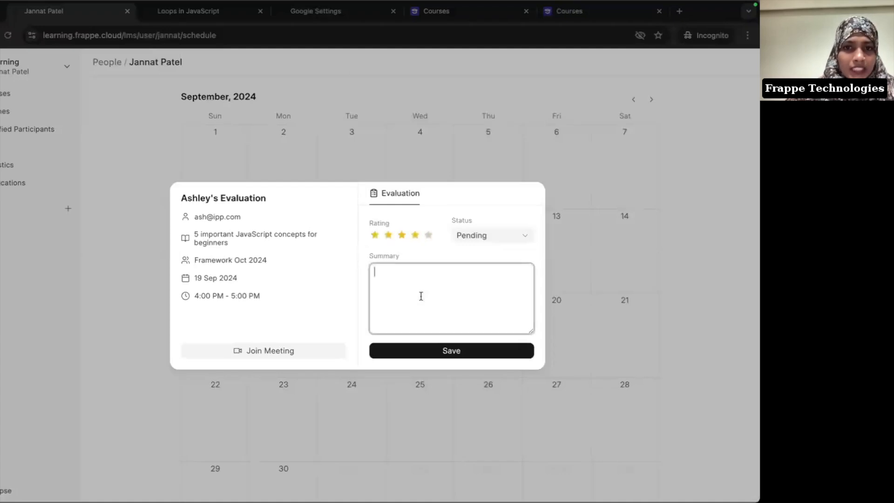
{"action": "type", "text": "Good"}
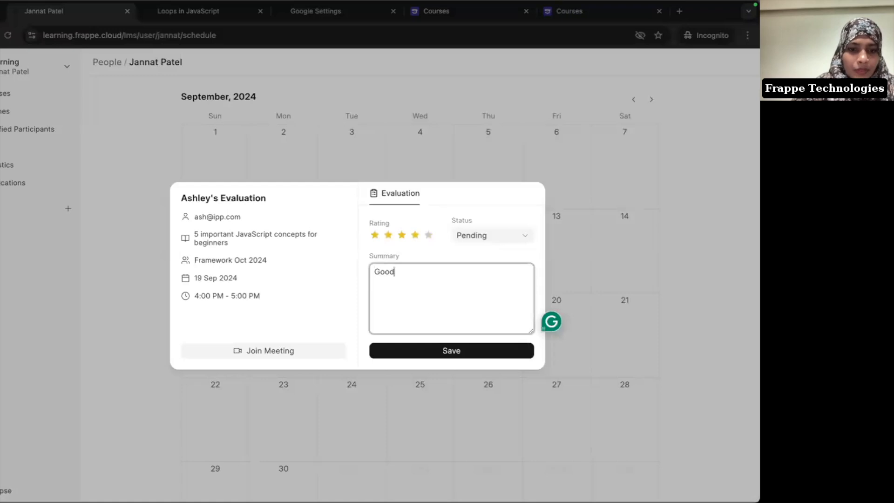
{"action": "type", "text": " knowled"}
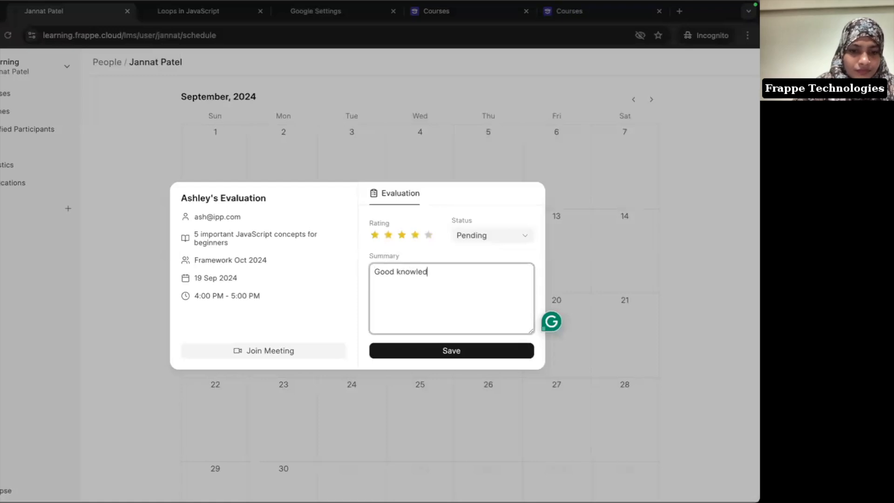
{"action": "type", "text": "ge of fram"}
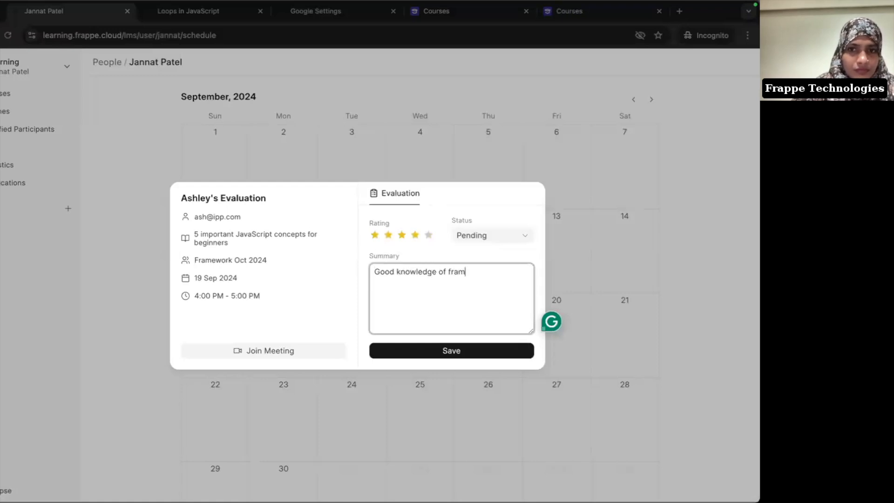
{"action": "type", "text": "ework!"}
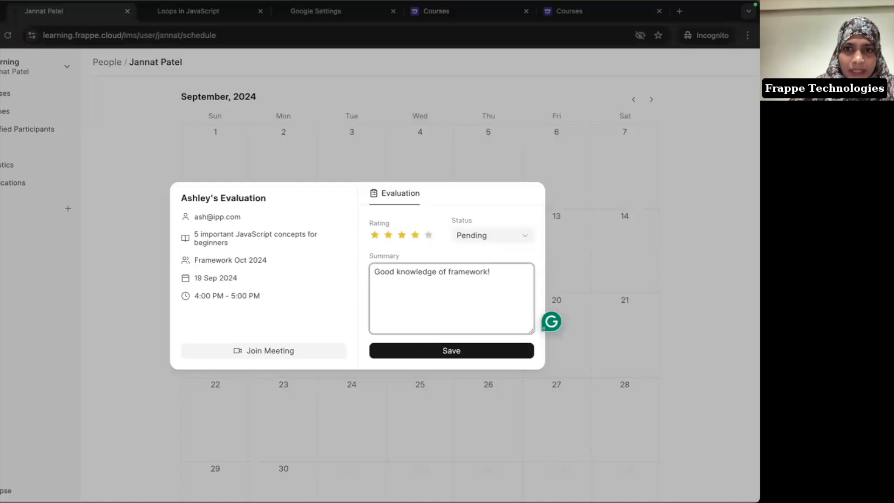
{"action": "left_click", "coordinate": [491, 243]}
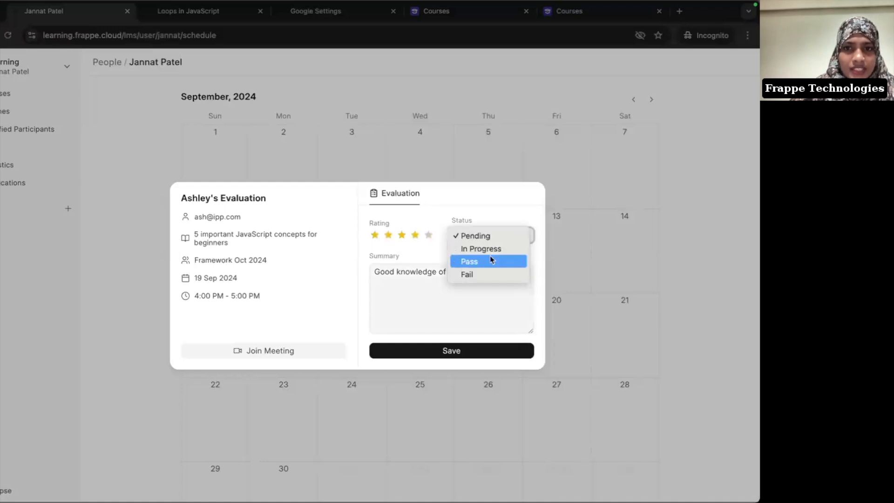
{"action": "left_click", "coordinate": [491, 260]}
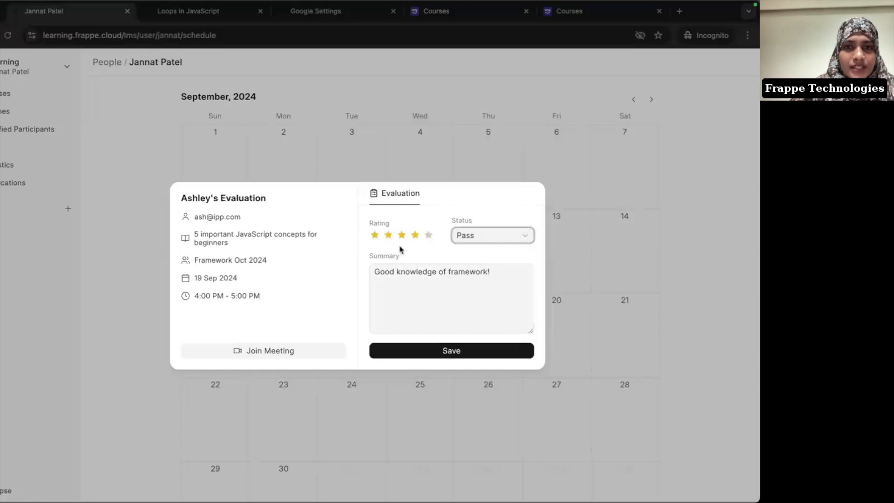
{"action": "left_click", "coordinate": [463, 350]}
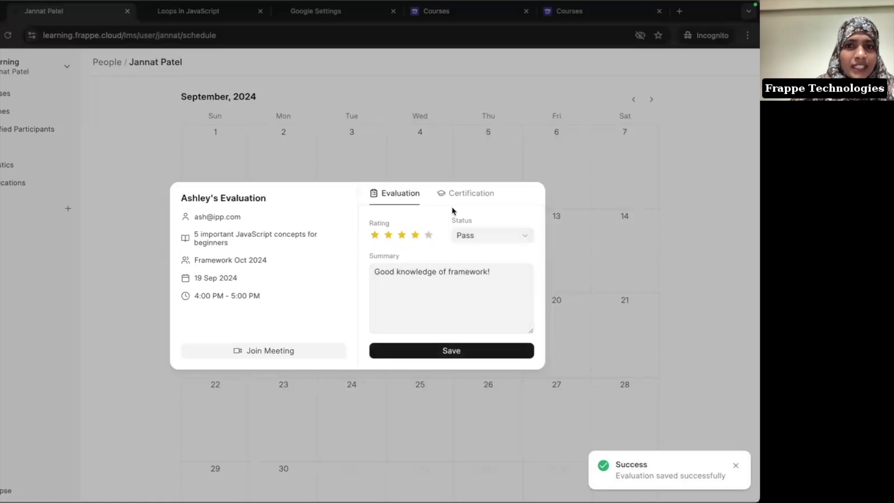
{"action": "left_click", "coordinate": [471, 194]}
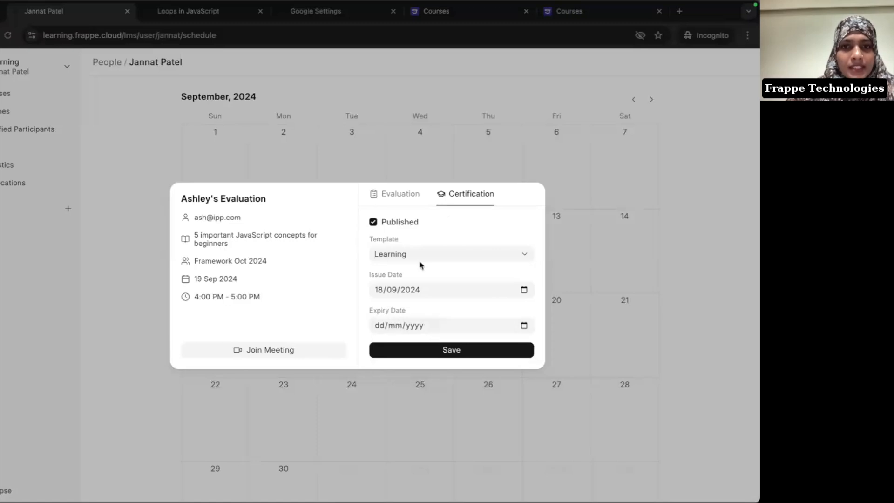
Step: Save the published certificate using the Learning template with issue date 19/09/2024
{"action": "left_click", "coordinate": [404, 256]}
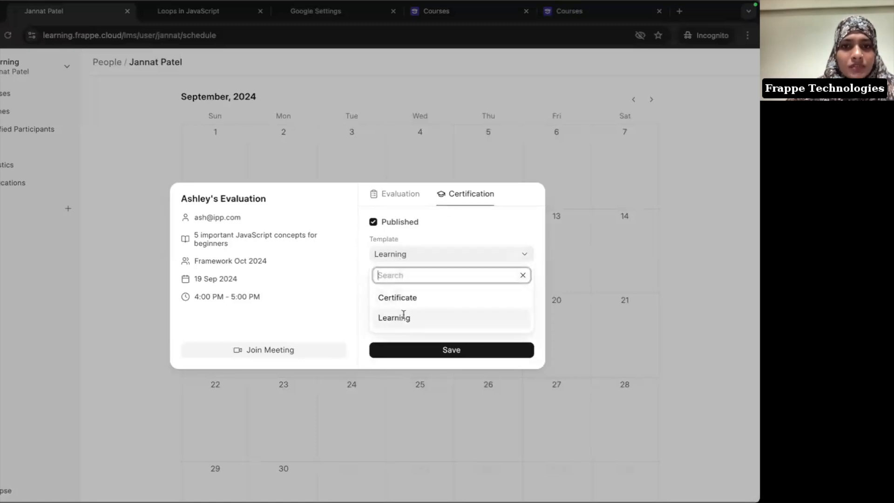
{"action": "left_click", "coordinate": [451, 238]}
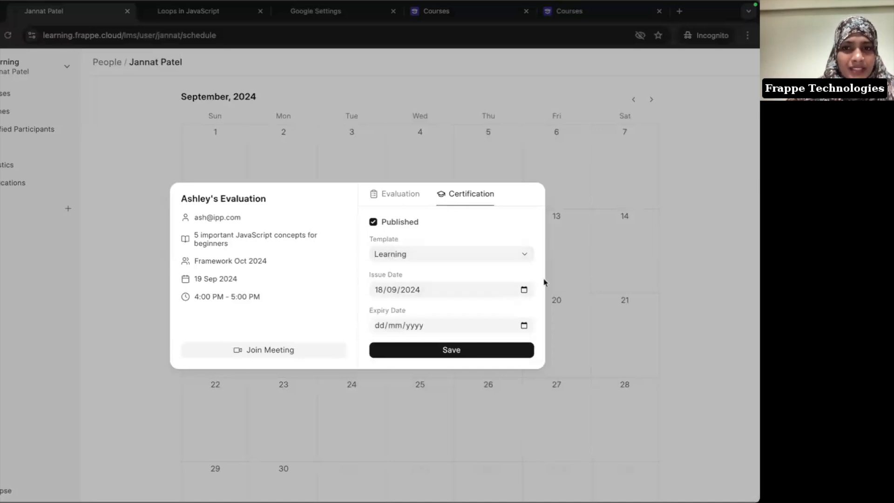
{"action": "left_click", "coordinate": [523, 290]}
{"action": "left_click", "coordinate": [446, 378]}
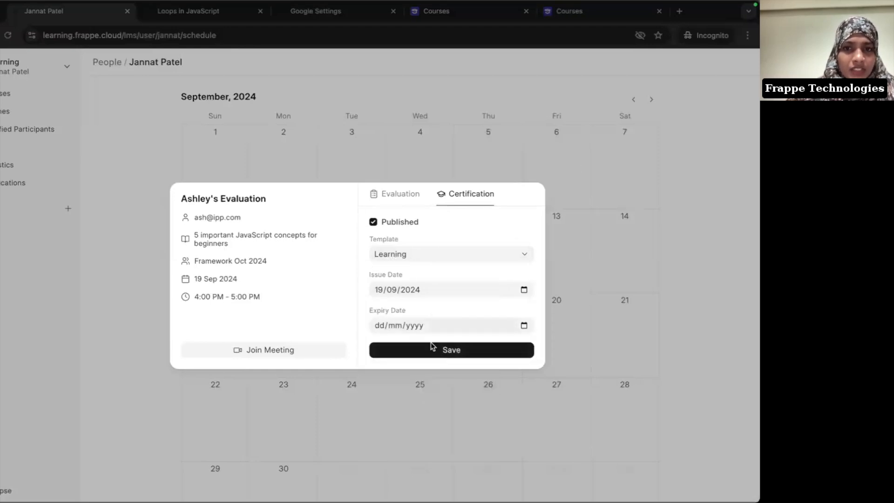
{"action": "left_click", "coordinate": [448, 357]}
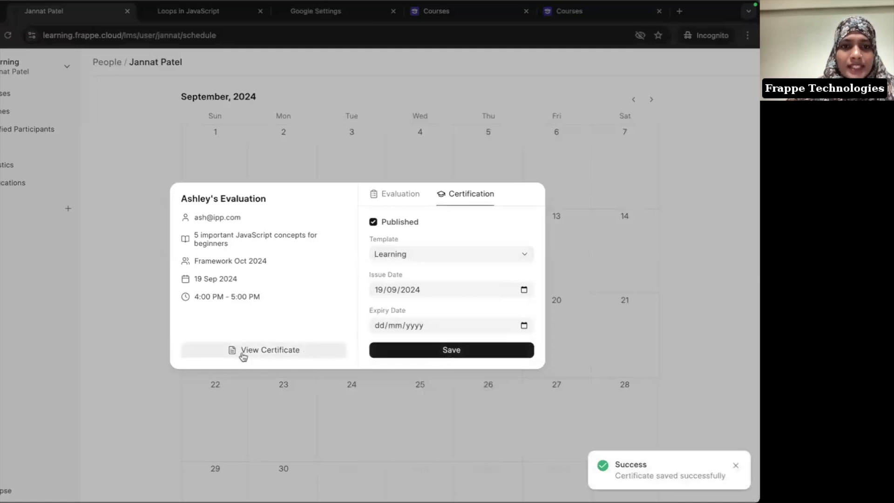
Step: Preview the certificate PDF in a new tab, then close the evaluation back to the schedule
{"action": "left_click", "coordinate": [272, 357]}
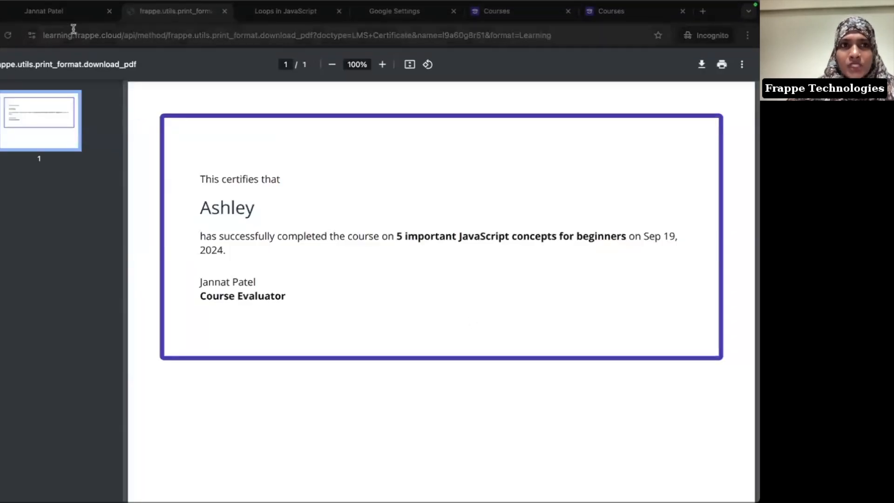
{"action": "left_click", "coordinate": [52, 20]}
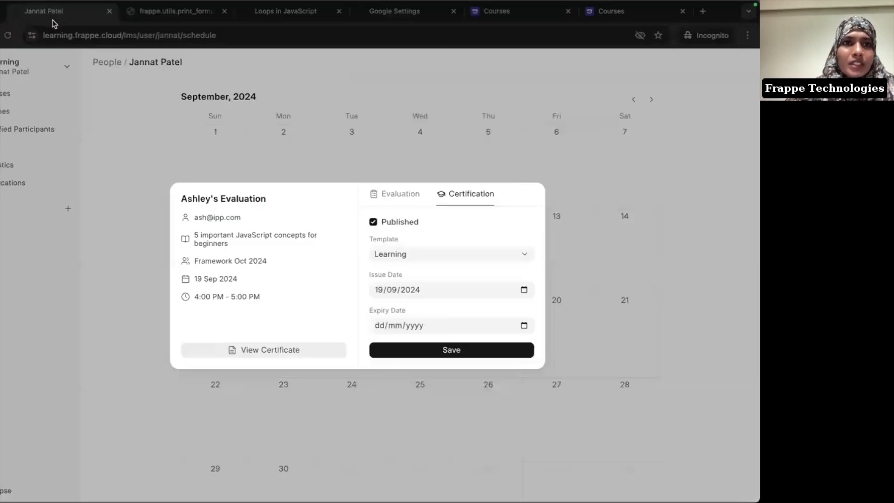
{"action": "left_click", "coordinate": [98, 150]}
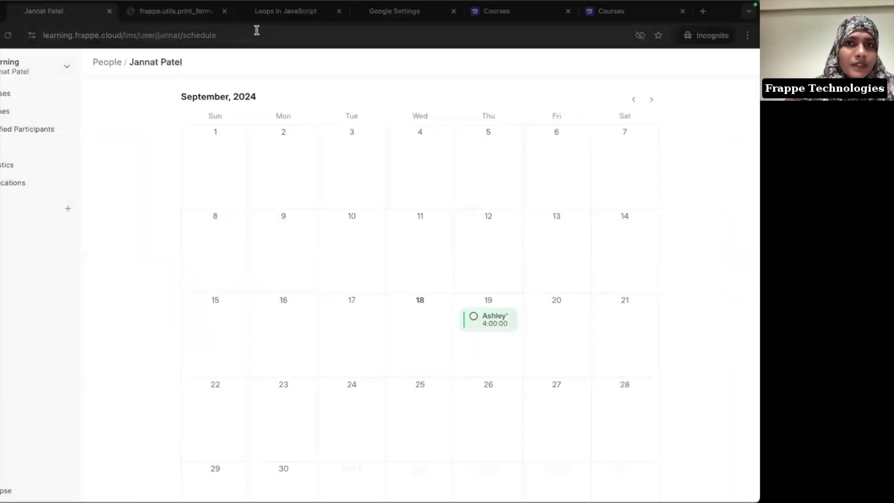
Step: Review the Learning and Certificate print formats via Desk search, then reopen the student's 19th evaluation
{"action": "left_click", "coordinate": [386, 13]}
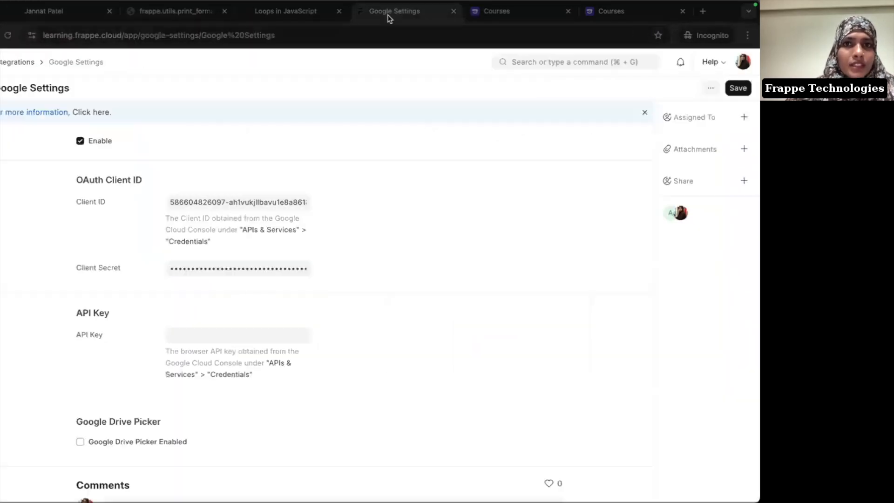
{"action": "left_click", "coordinate": [524, 61]}
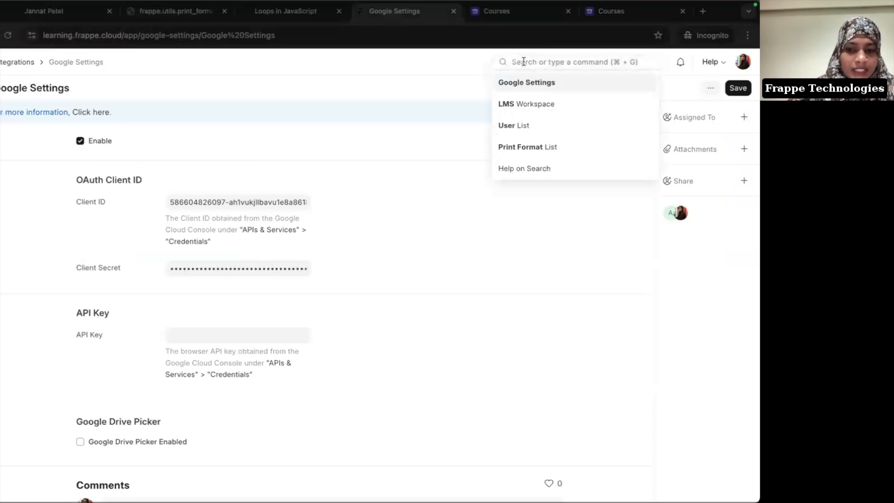
{"action": "type", "text": "pr"}
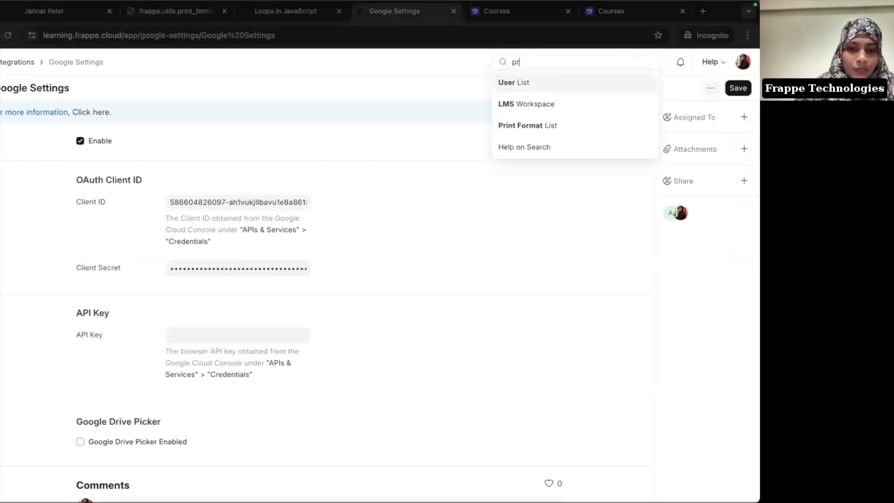
{"action": "type", "text": "int for"}
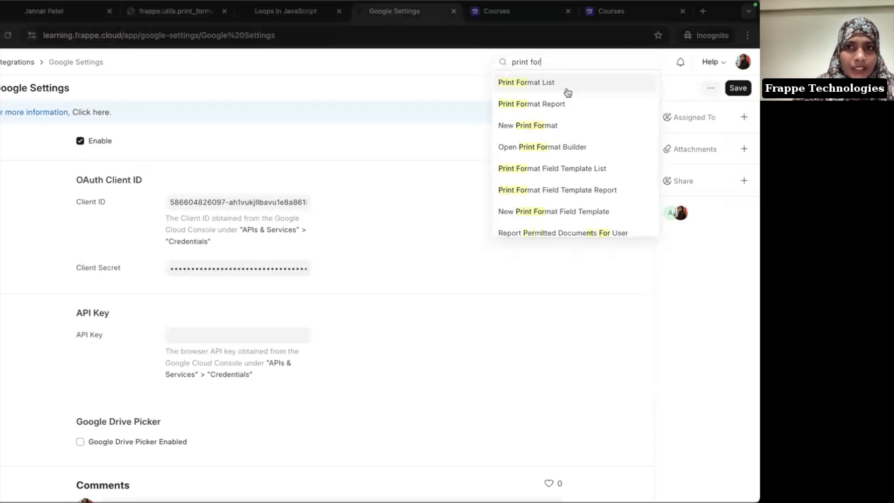
{"action": "left_click", "coordinate": [568, 92]}
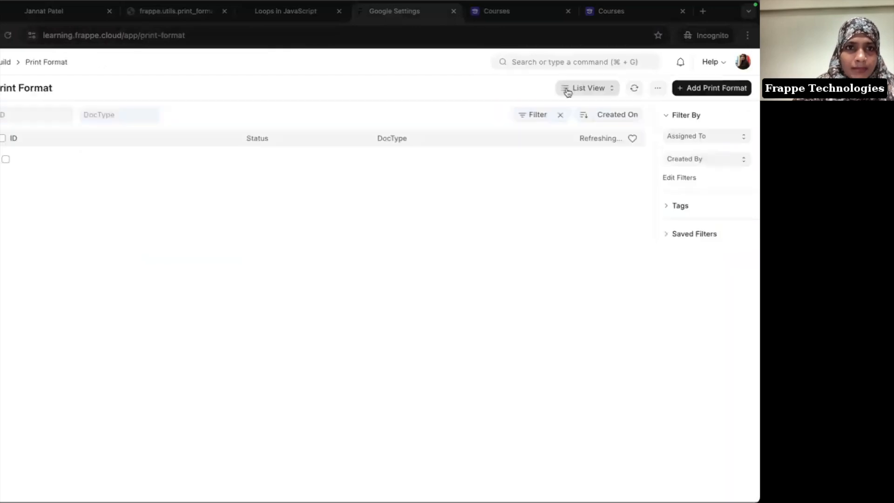
{"action": "left_click", "coordinate": [188, 163]}
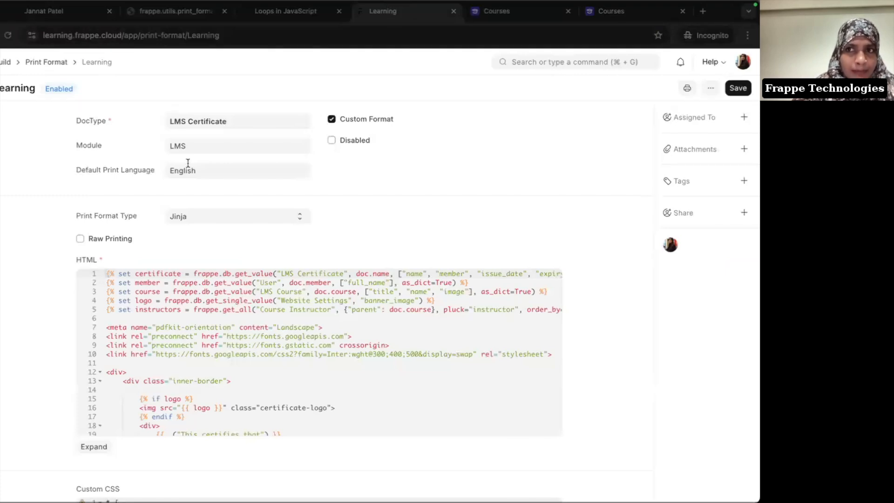
{"action": "key", "text": "super+bracketleft"}
{"action": "left_click", "coordinate": [122, 190]}
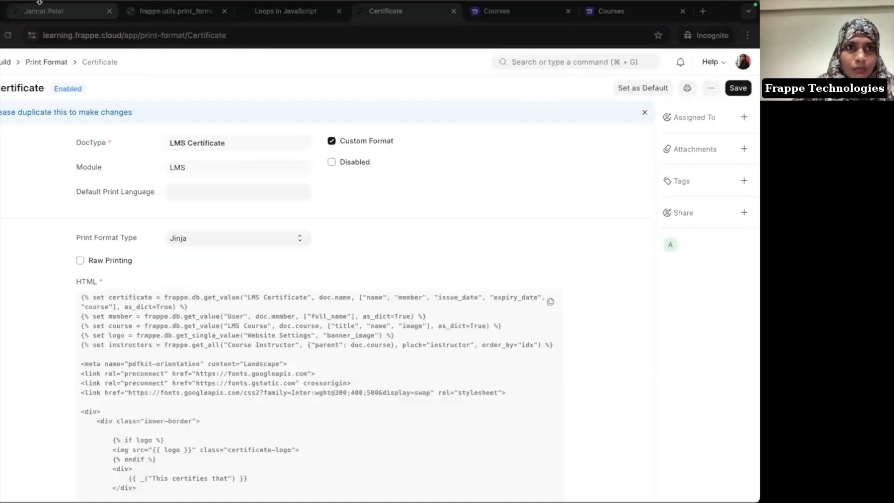
{"action": "left_click", "coordinate": [68, 20]}
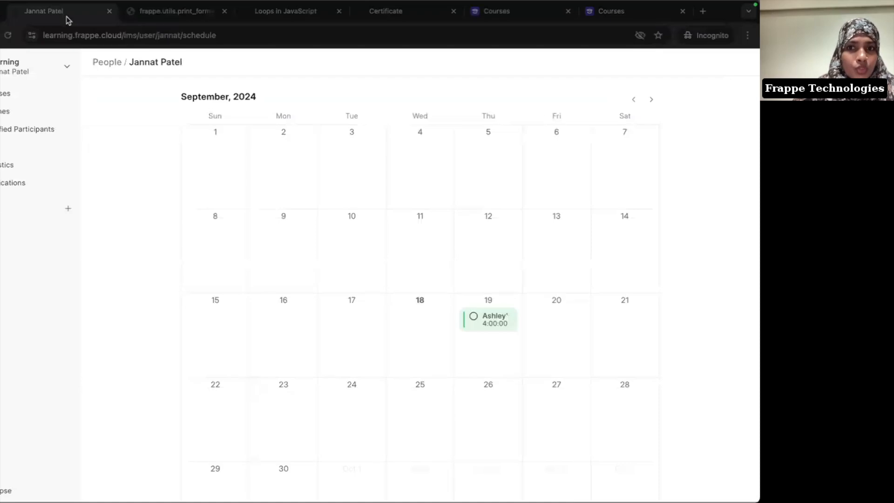
{"action": "left_click", "coordinate": [497, 325]}
{"action": "left_click", "coordinate": [412, 257]}
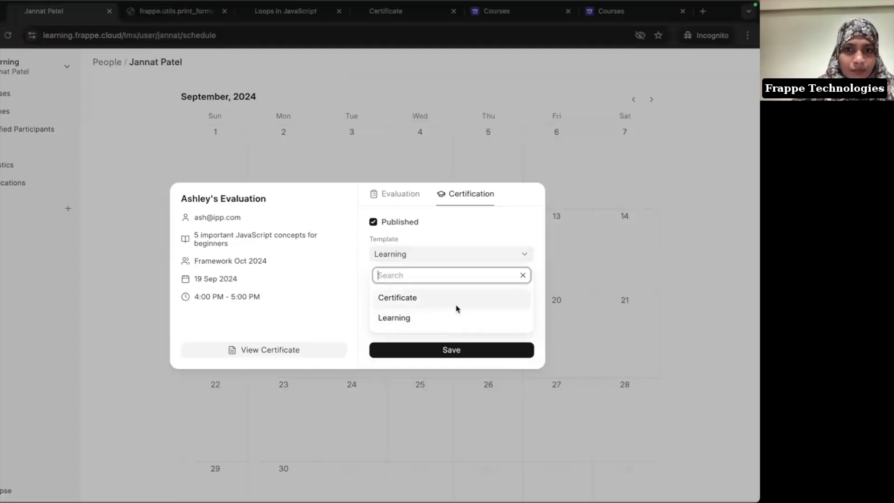
{"action": "left_click", "coordinate": [386, 137]}
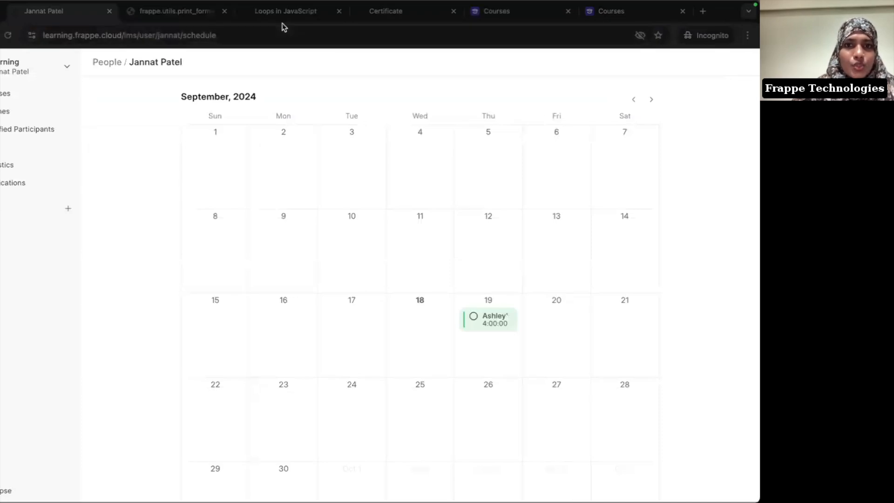
{"action": "scroll", "coordinate": [339, 266], "scroll_direction": "down", "scroll_amount": 2}
{"action": "scroll", "coordinate": [339, 266], "scroll_direction": "up", "scroll_amount": 5}
{"action": "key", "text": "super+Tab"}
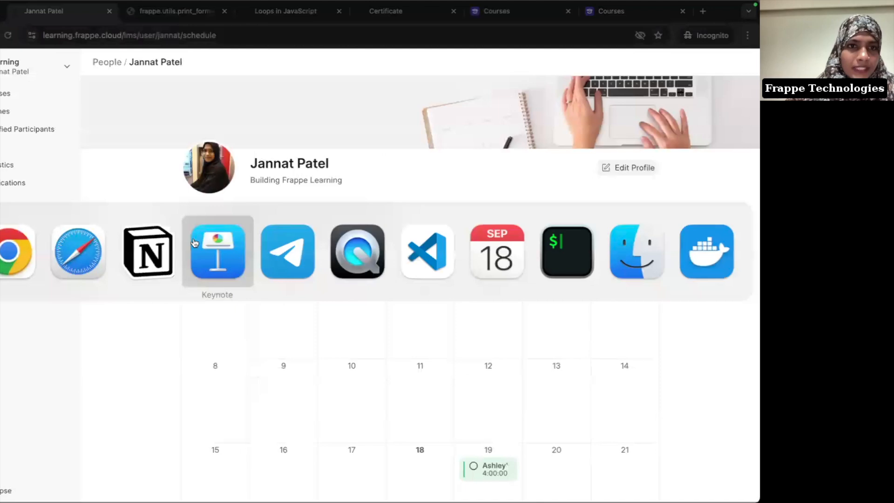
Step: As the student, open the profile's Certificates tab and preview the JavaScript concepts certificate PDF
{"action": "left_click", "coordinate": [103, 250]}
{"action": "left_click", "coordinate": [35, 68]}
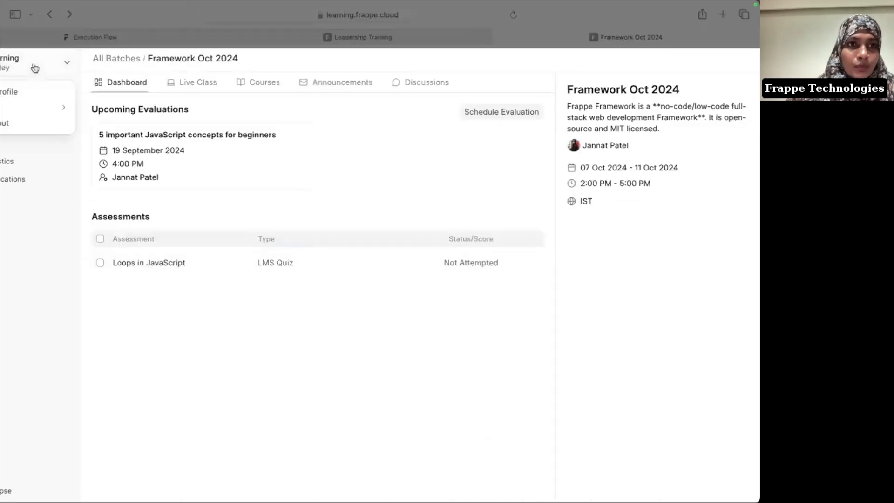
{"action": "left_click", "coordinate": [24, 95]}
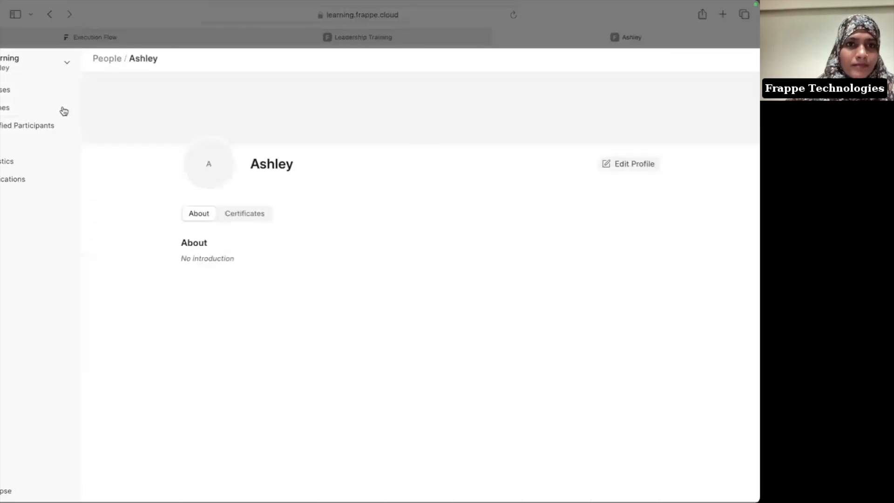
{"action": "left_click", "coordinate": [234, 214]}
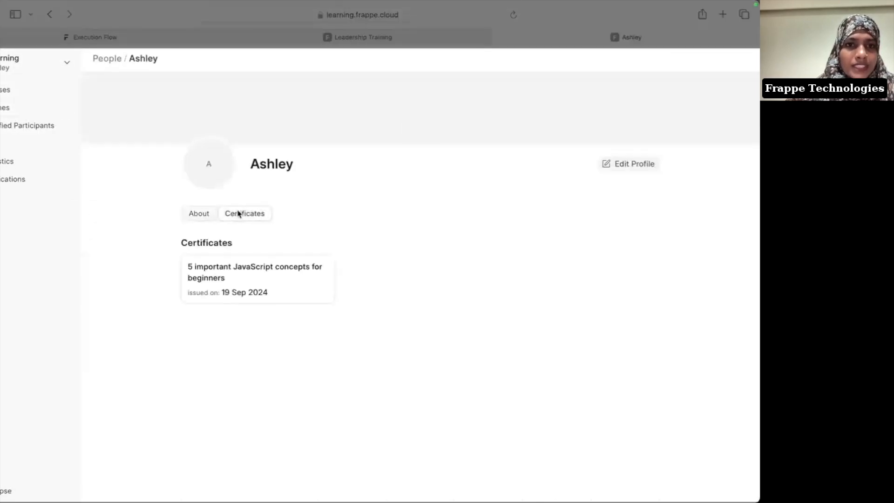
{"action": "left_click", "coordinate": [220, 283]}
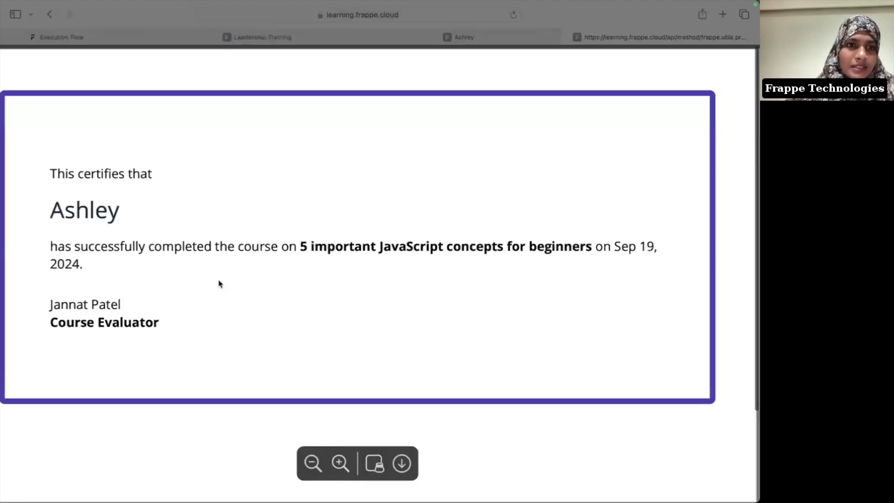
{"action": "left_click", "coordinate": [489, 38]}
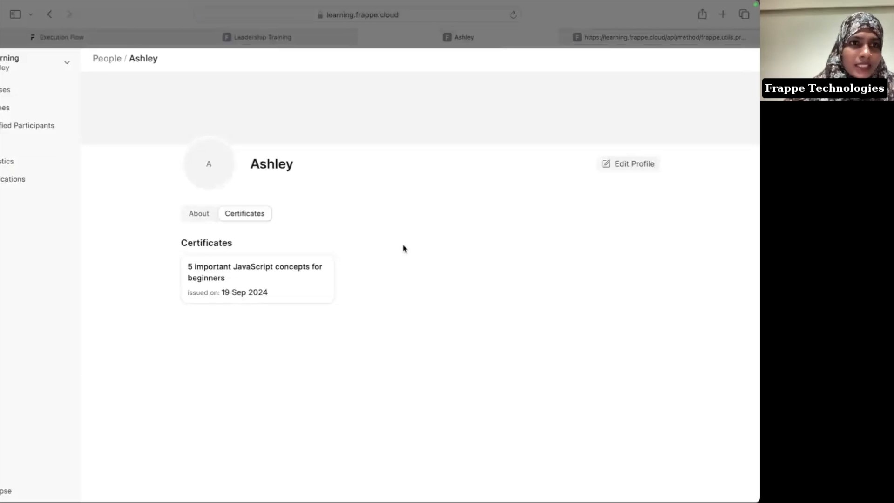
{"action": "key", "text": "super+Tab"}
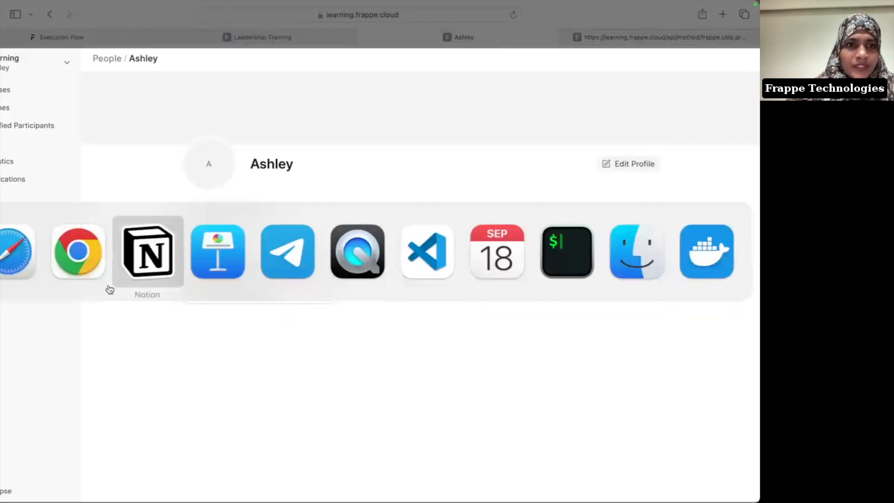
Step: Return to the evaluator's Chrome window and switch to the Zoom meeting tab
{"action": "left_click", "coordinate": [80, 271]}
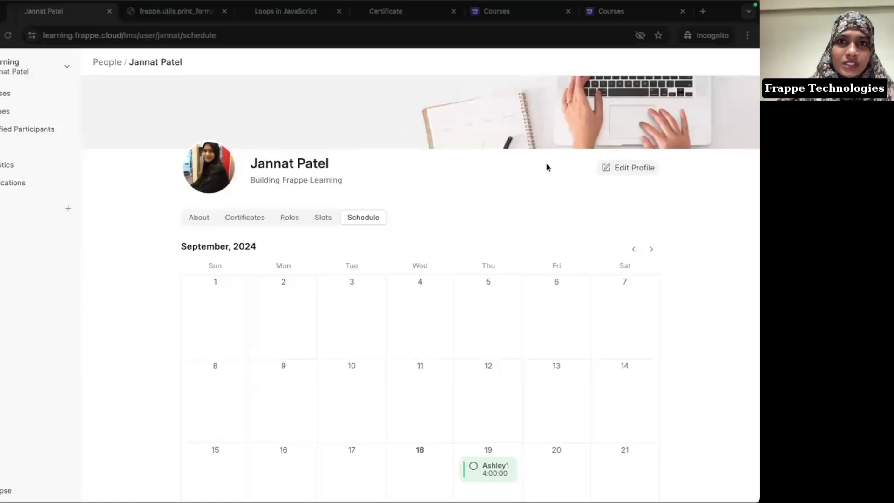
{"action": "mouse_move", "coordinate": [451, 488]}
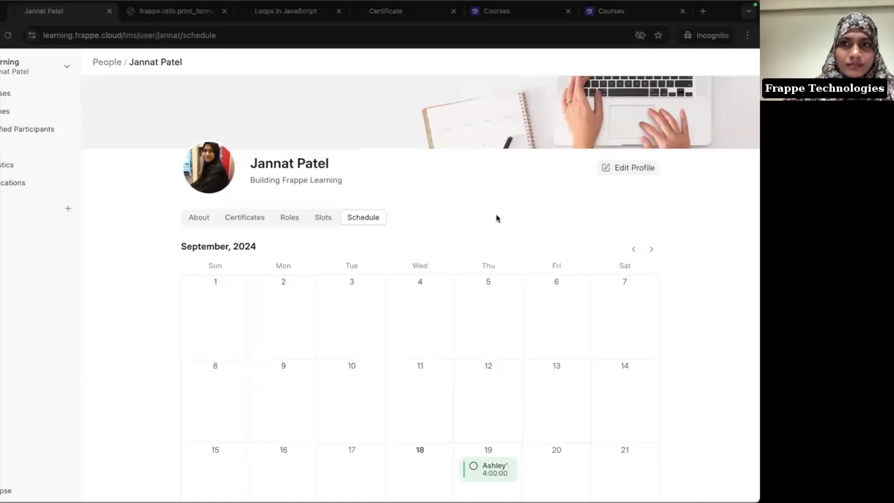
{"action": "key", "text": "super+Tab"}
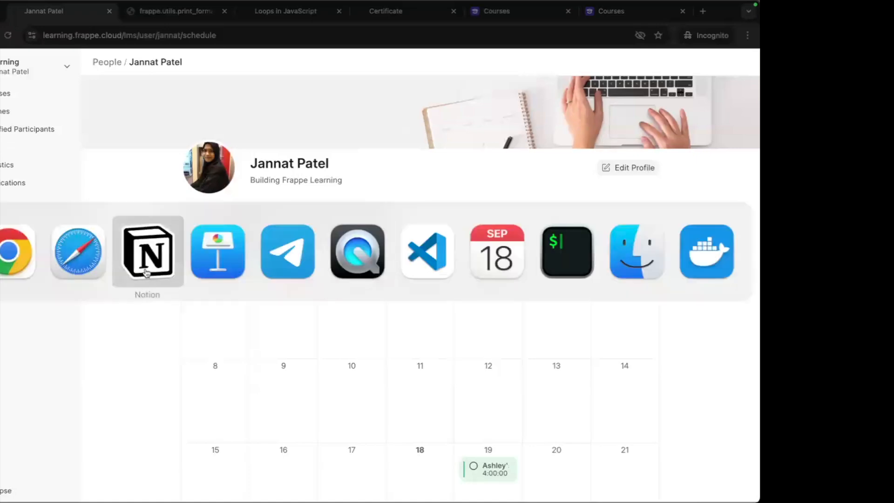
{"action": "left_click", "coordinate": [28, 252]}
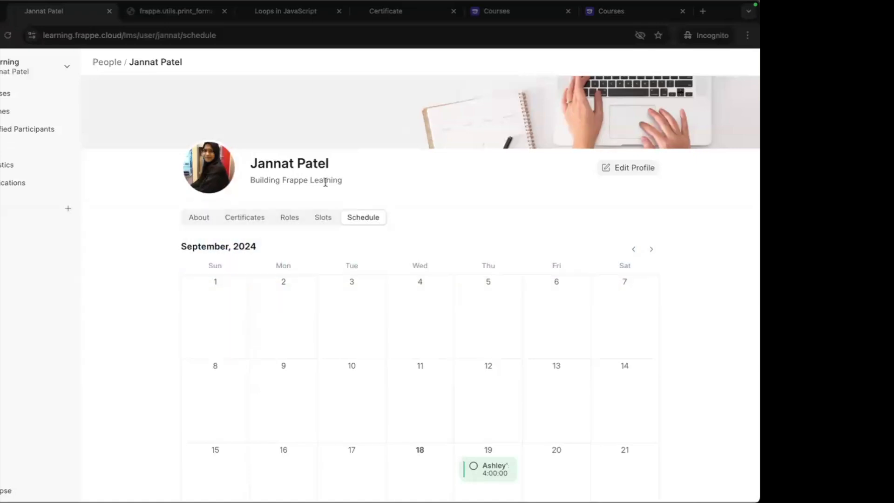
{"action": "mouse_move", "coordinate": [539, 3]}
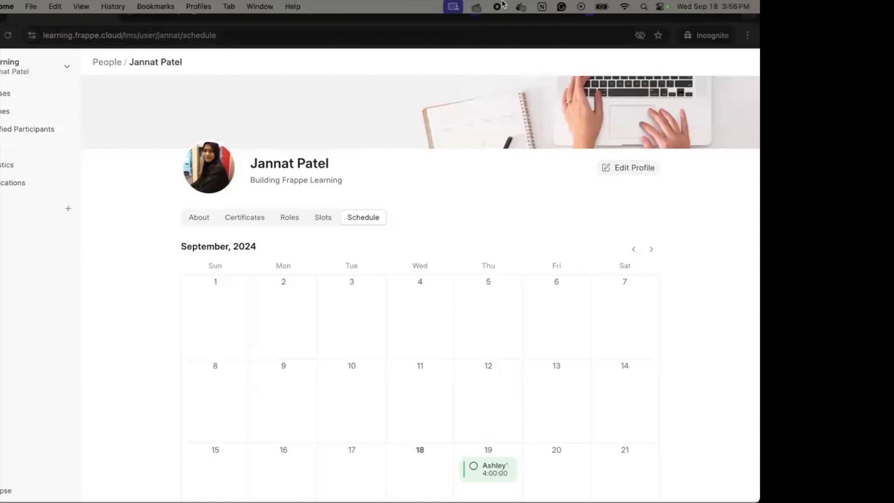
{"action": "mouse_move", "coordinate": [245, 499]}
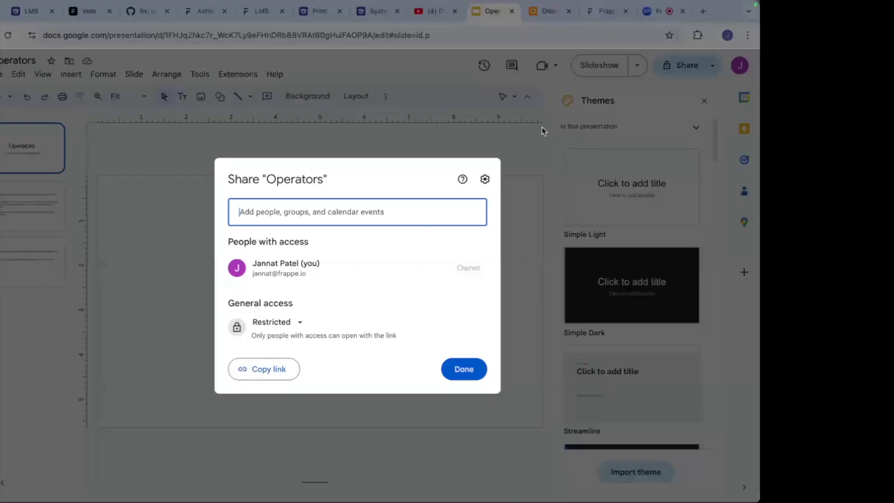
{"action": "left_click", "coordinate": [661, 10]}
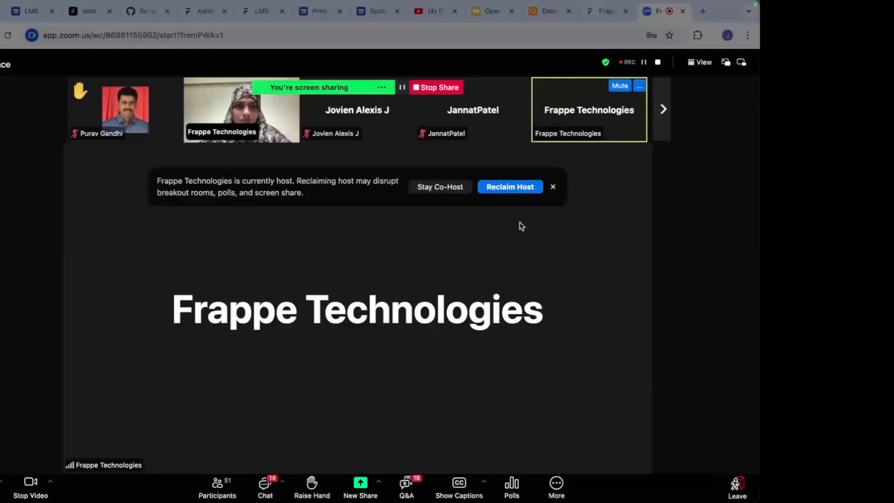